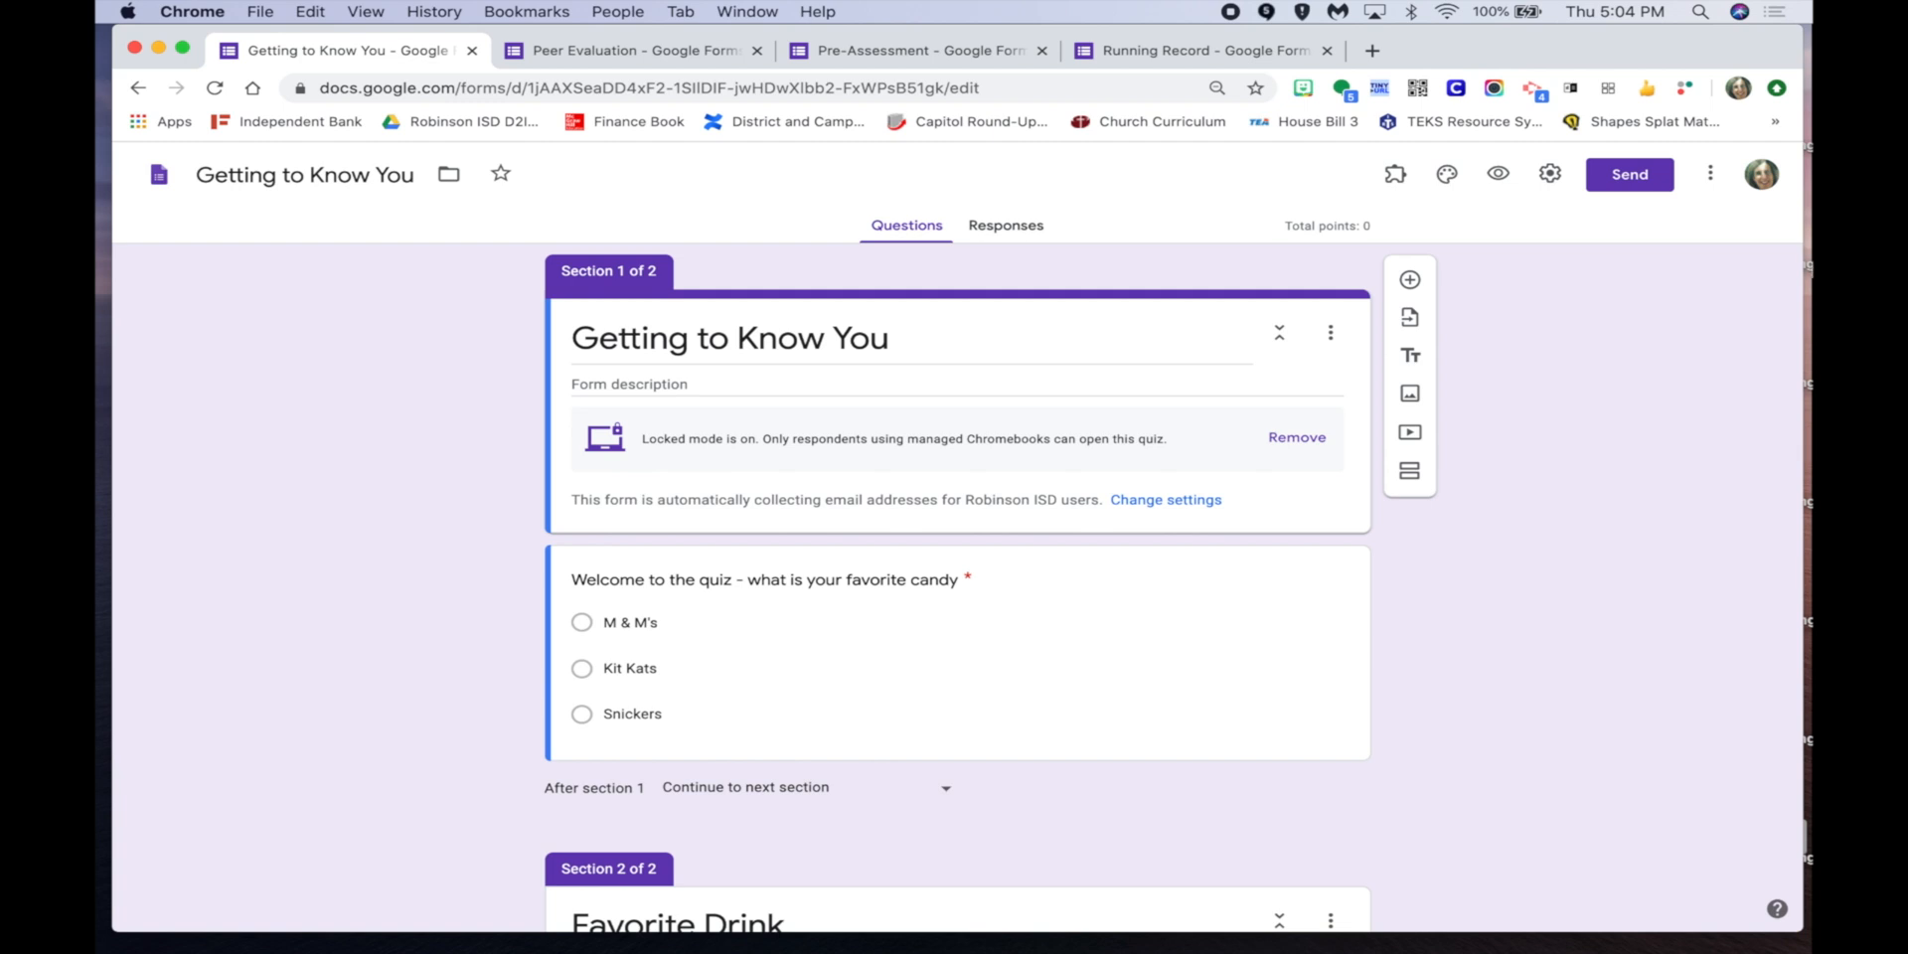
Open the Google Forms home page in a new Chrome tab via google.com's apps grid.
left_click(1369, 52)
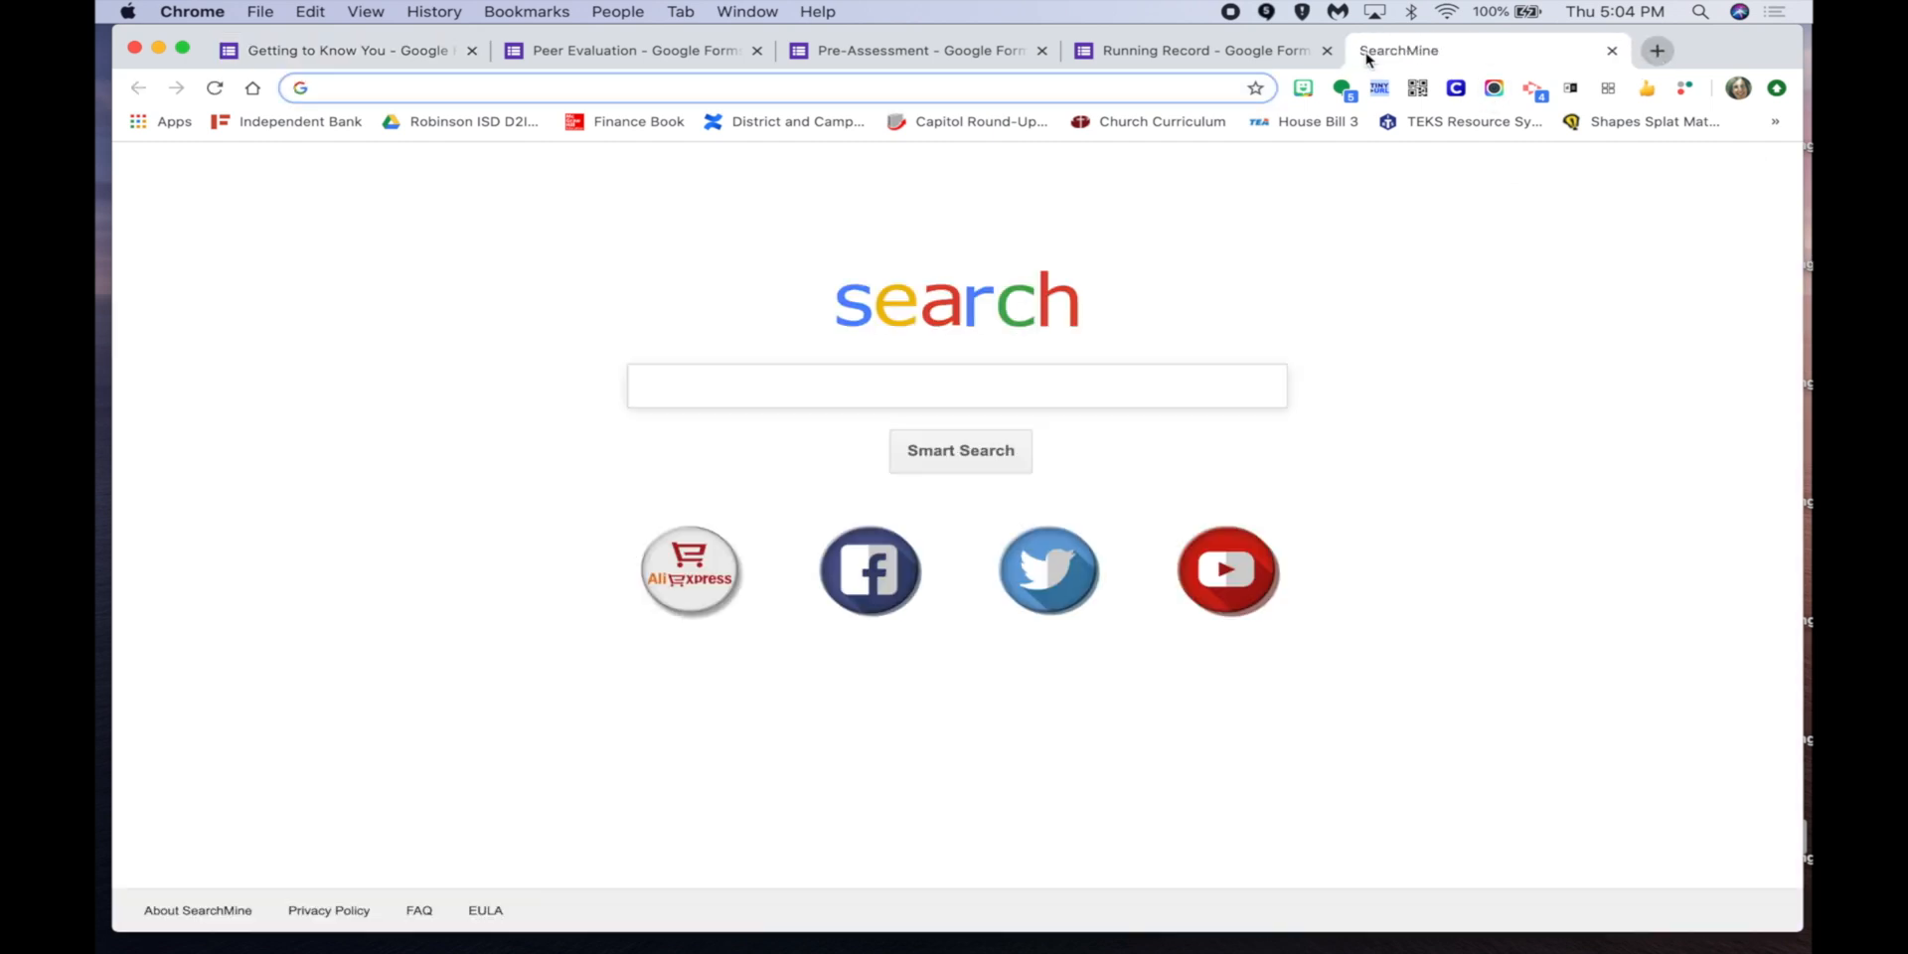
type("google.com")
key("Return")
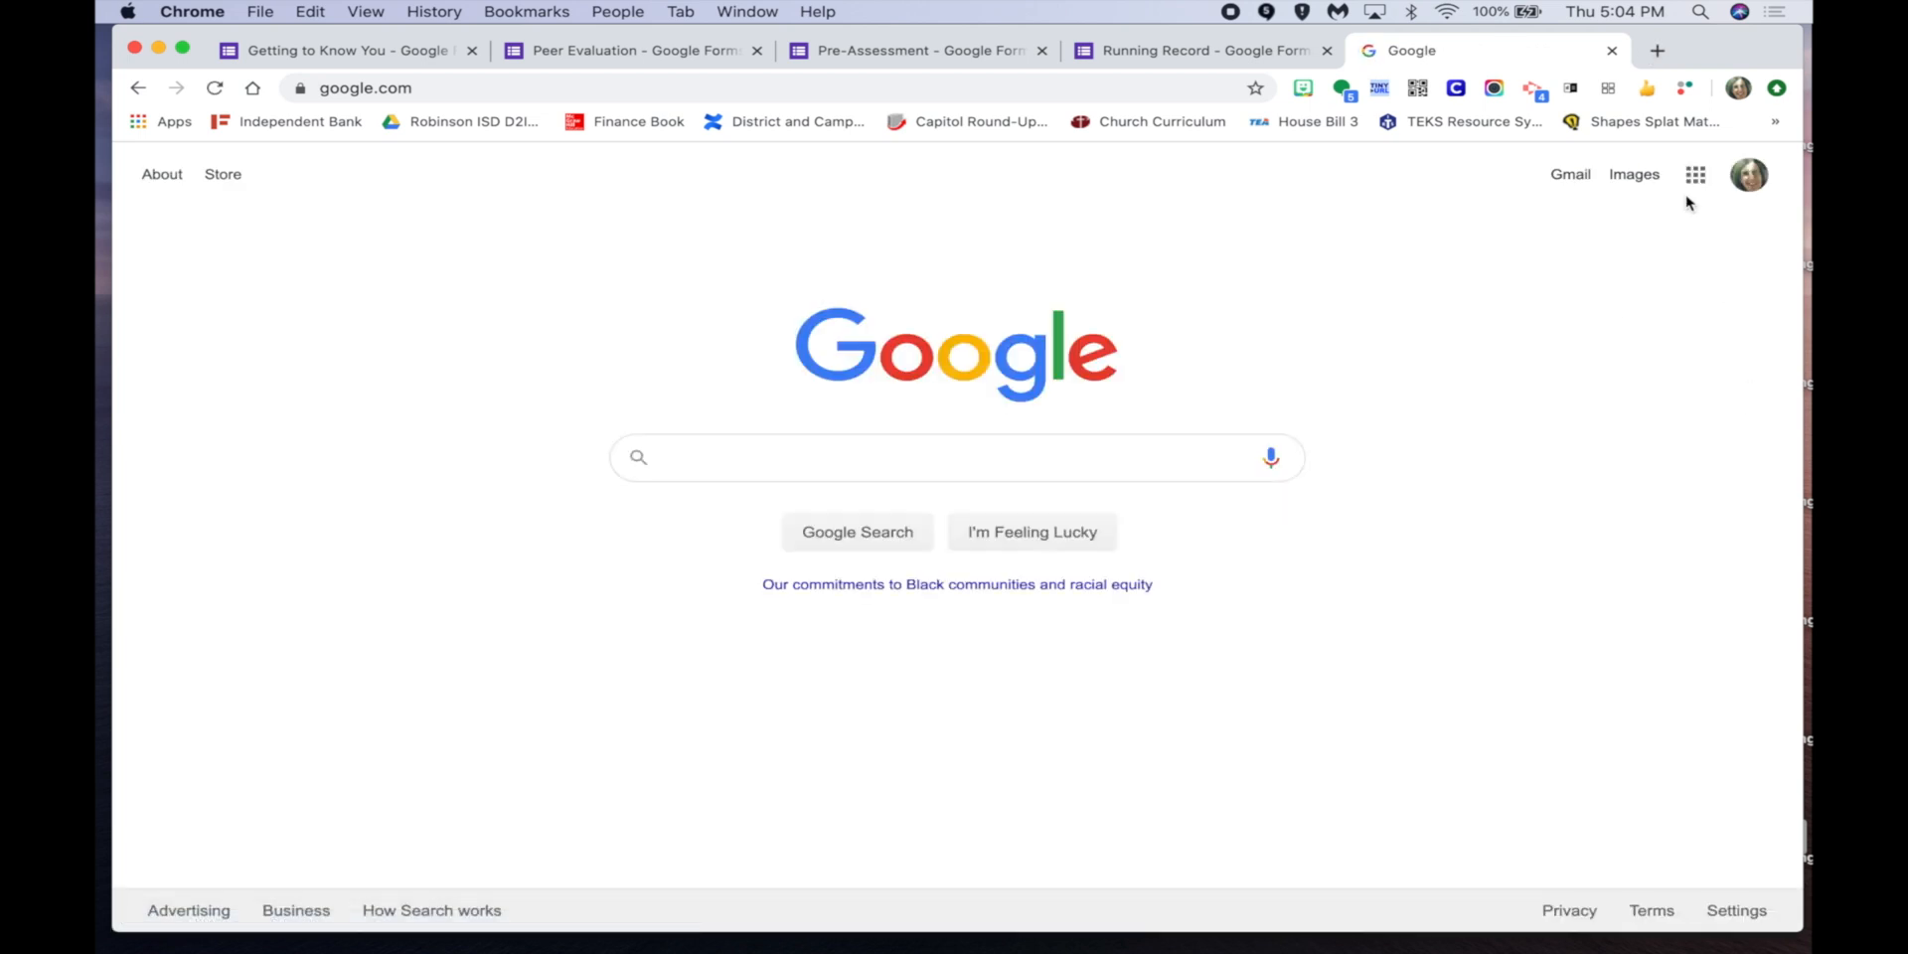
left_click(1693, 185)
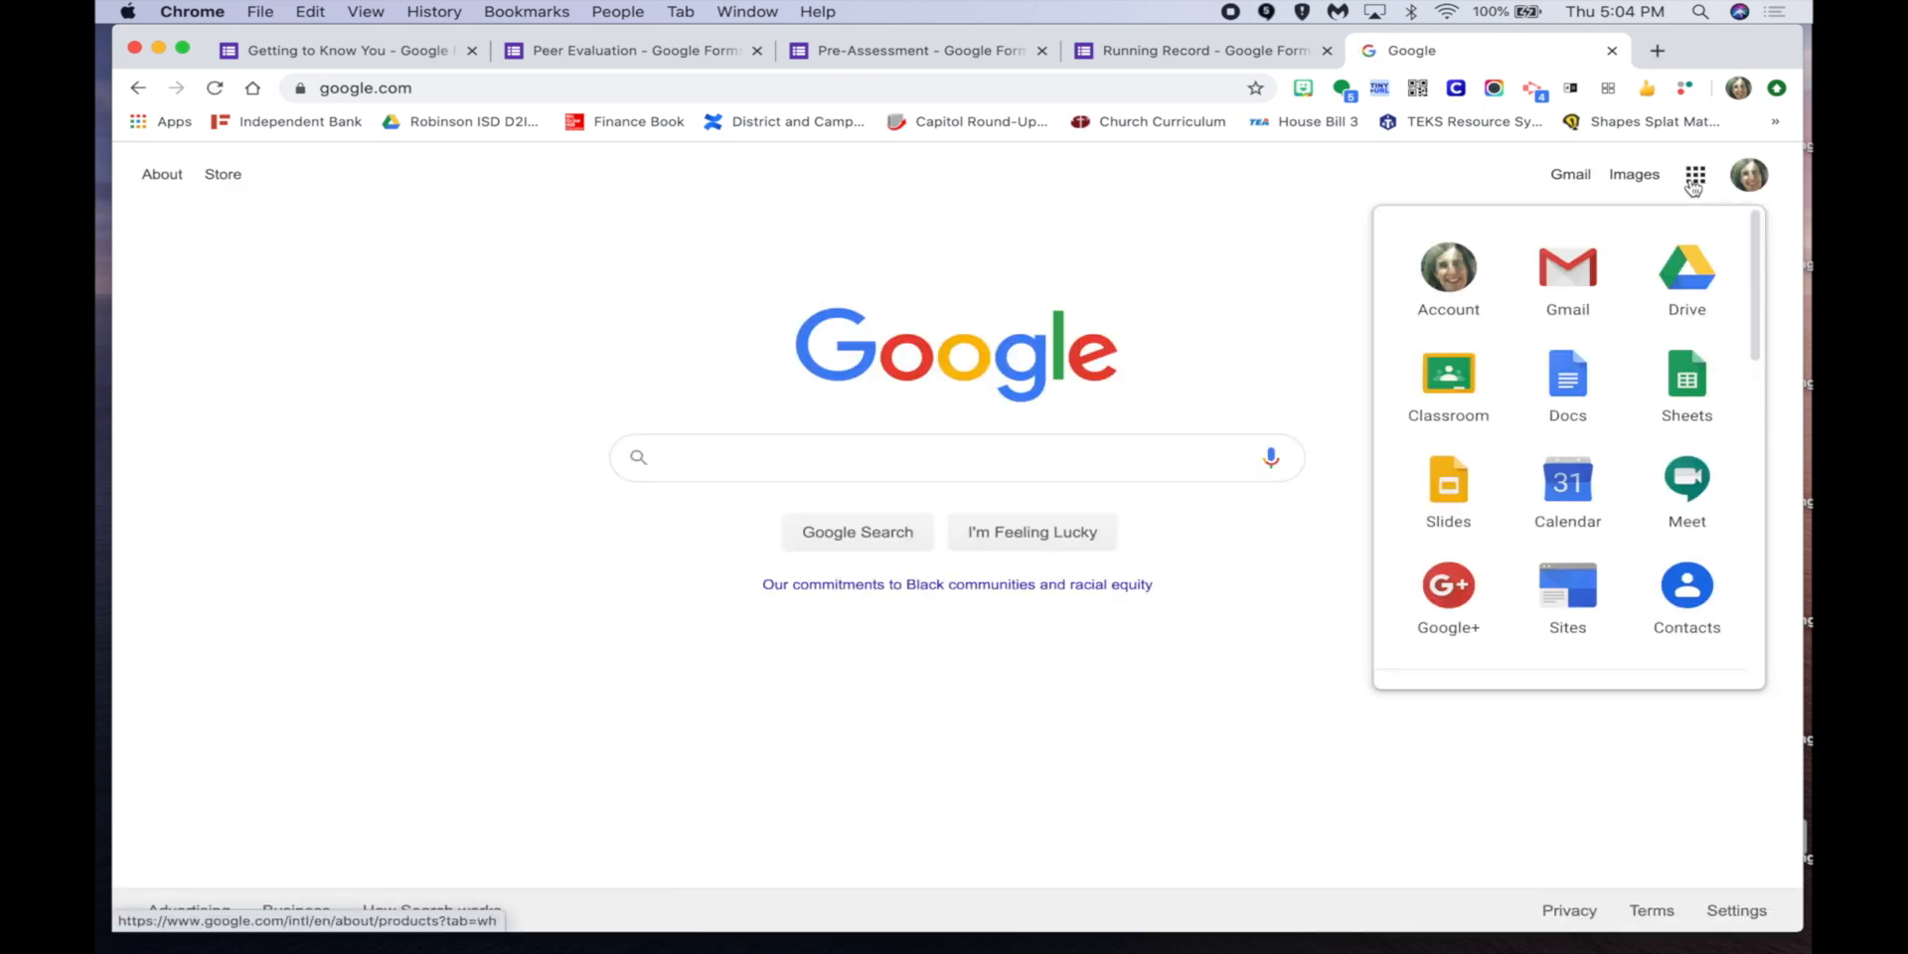
scroll(1649, 398, "down", 3)
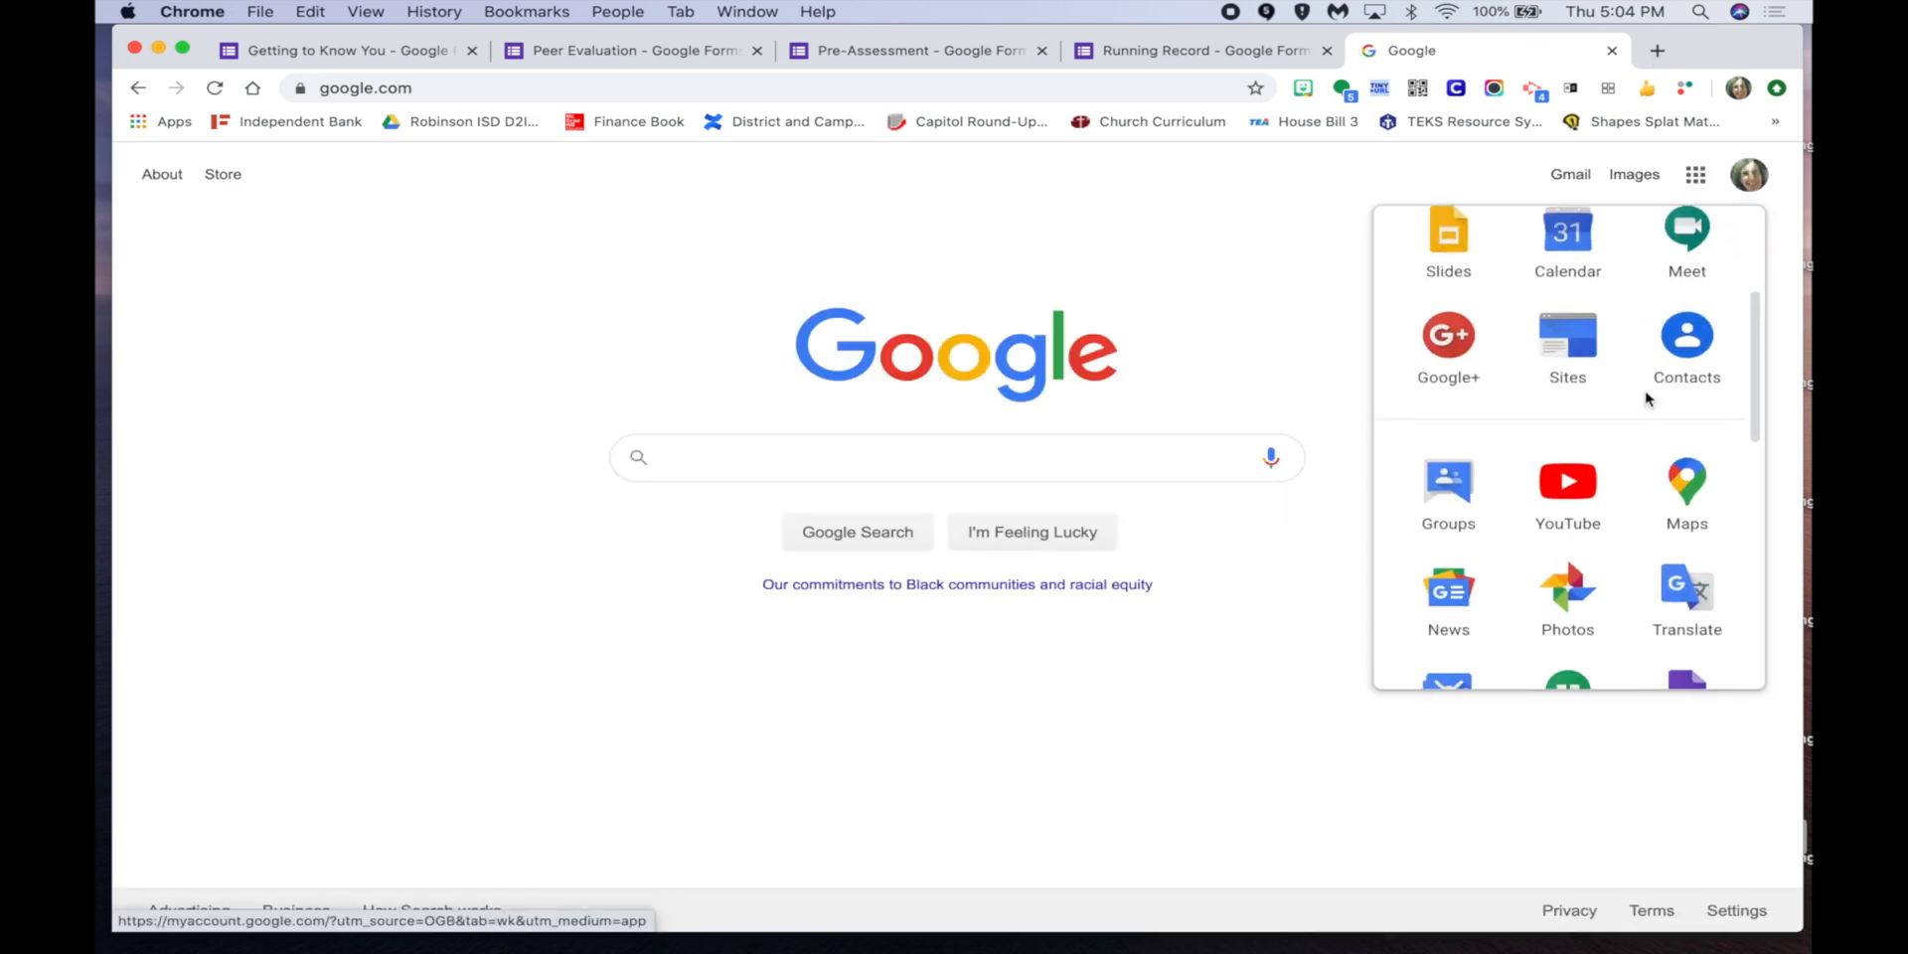
scroll(1645, 398, "up", 3)
scroll(1648, 399, "down", 4)
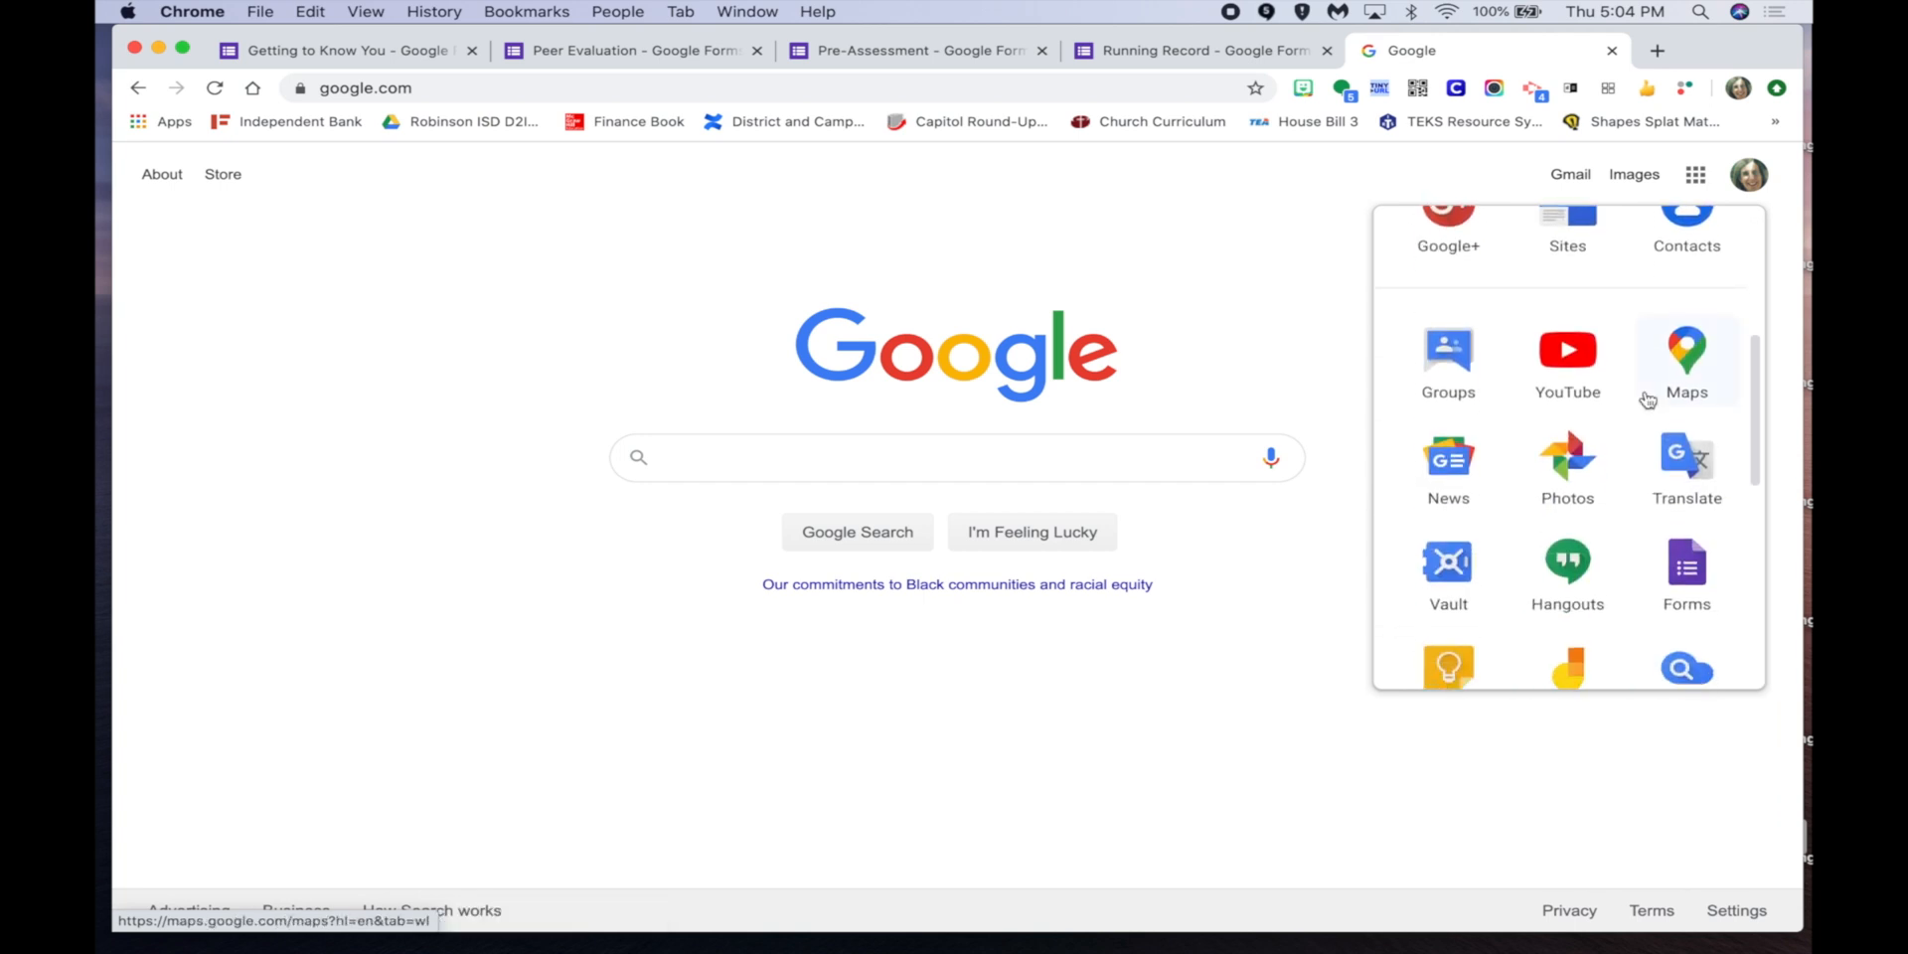
left_click(1683, 556)
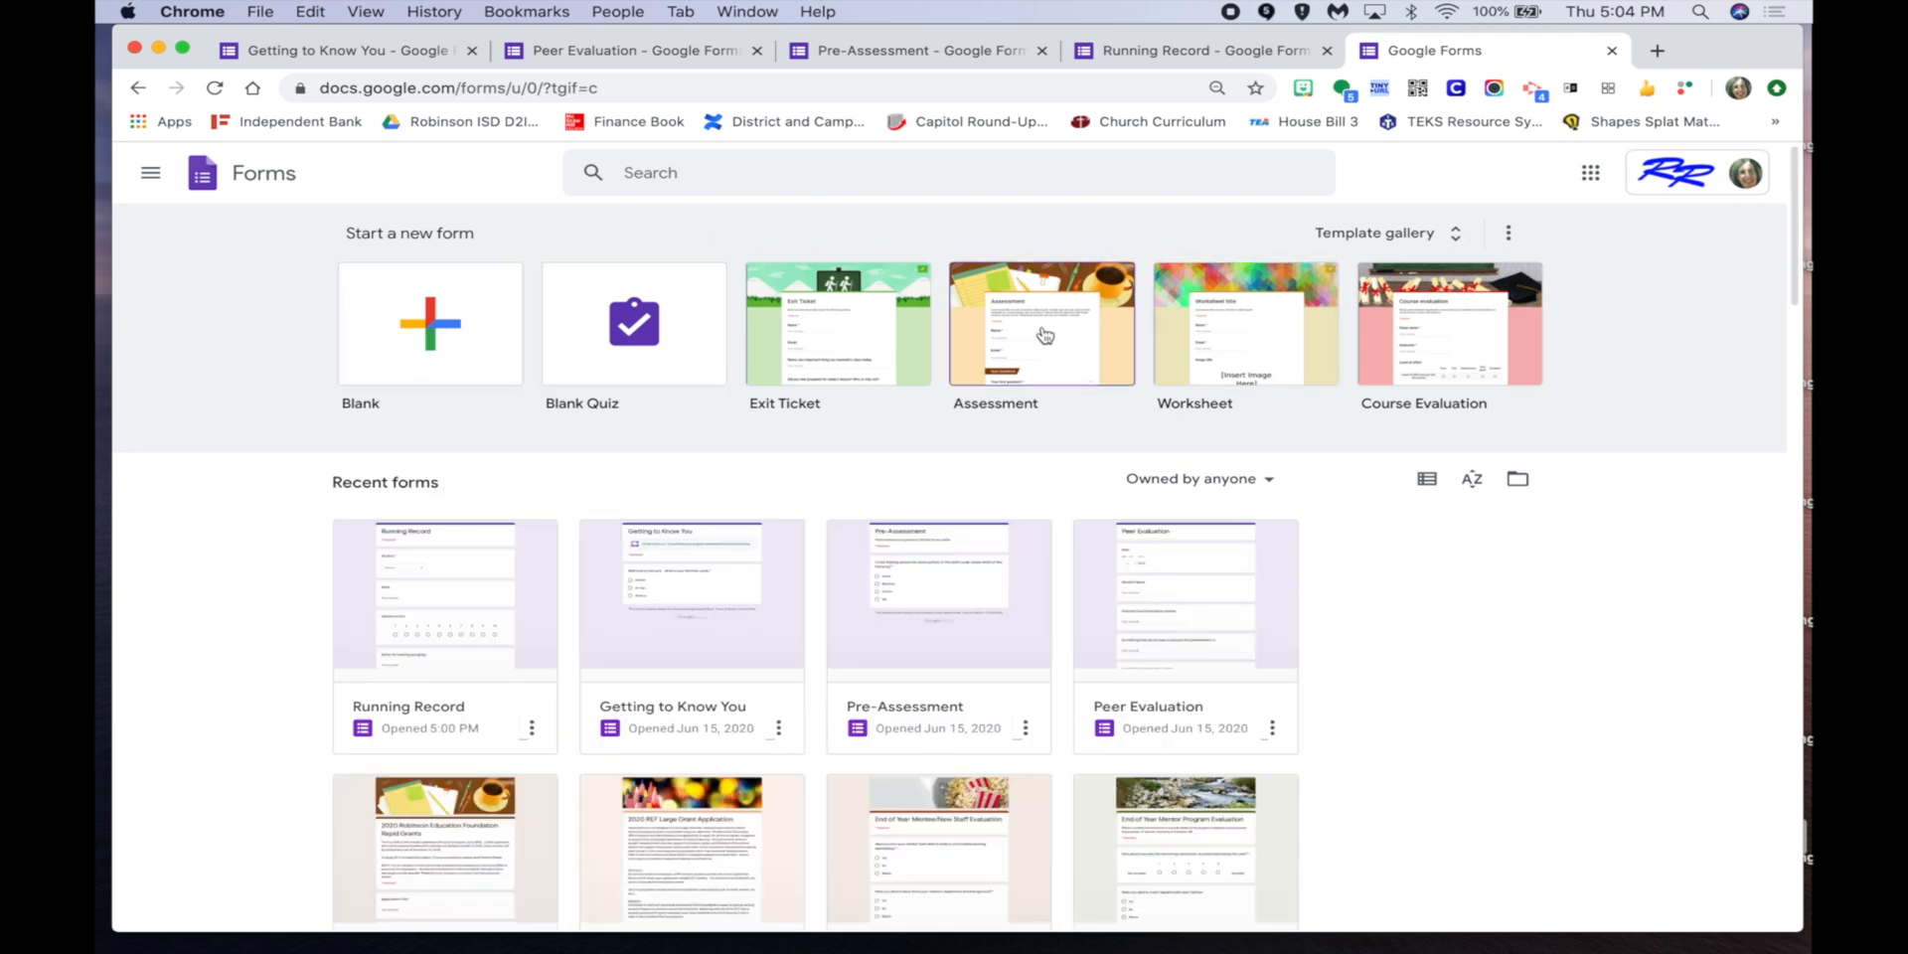
Browse the template gallery and the Robinson ISD templates, then switch to the Pre-Assessment form.
left_click(1377, 236)
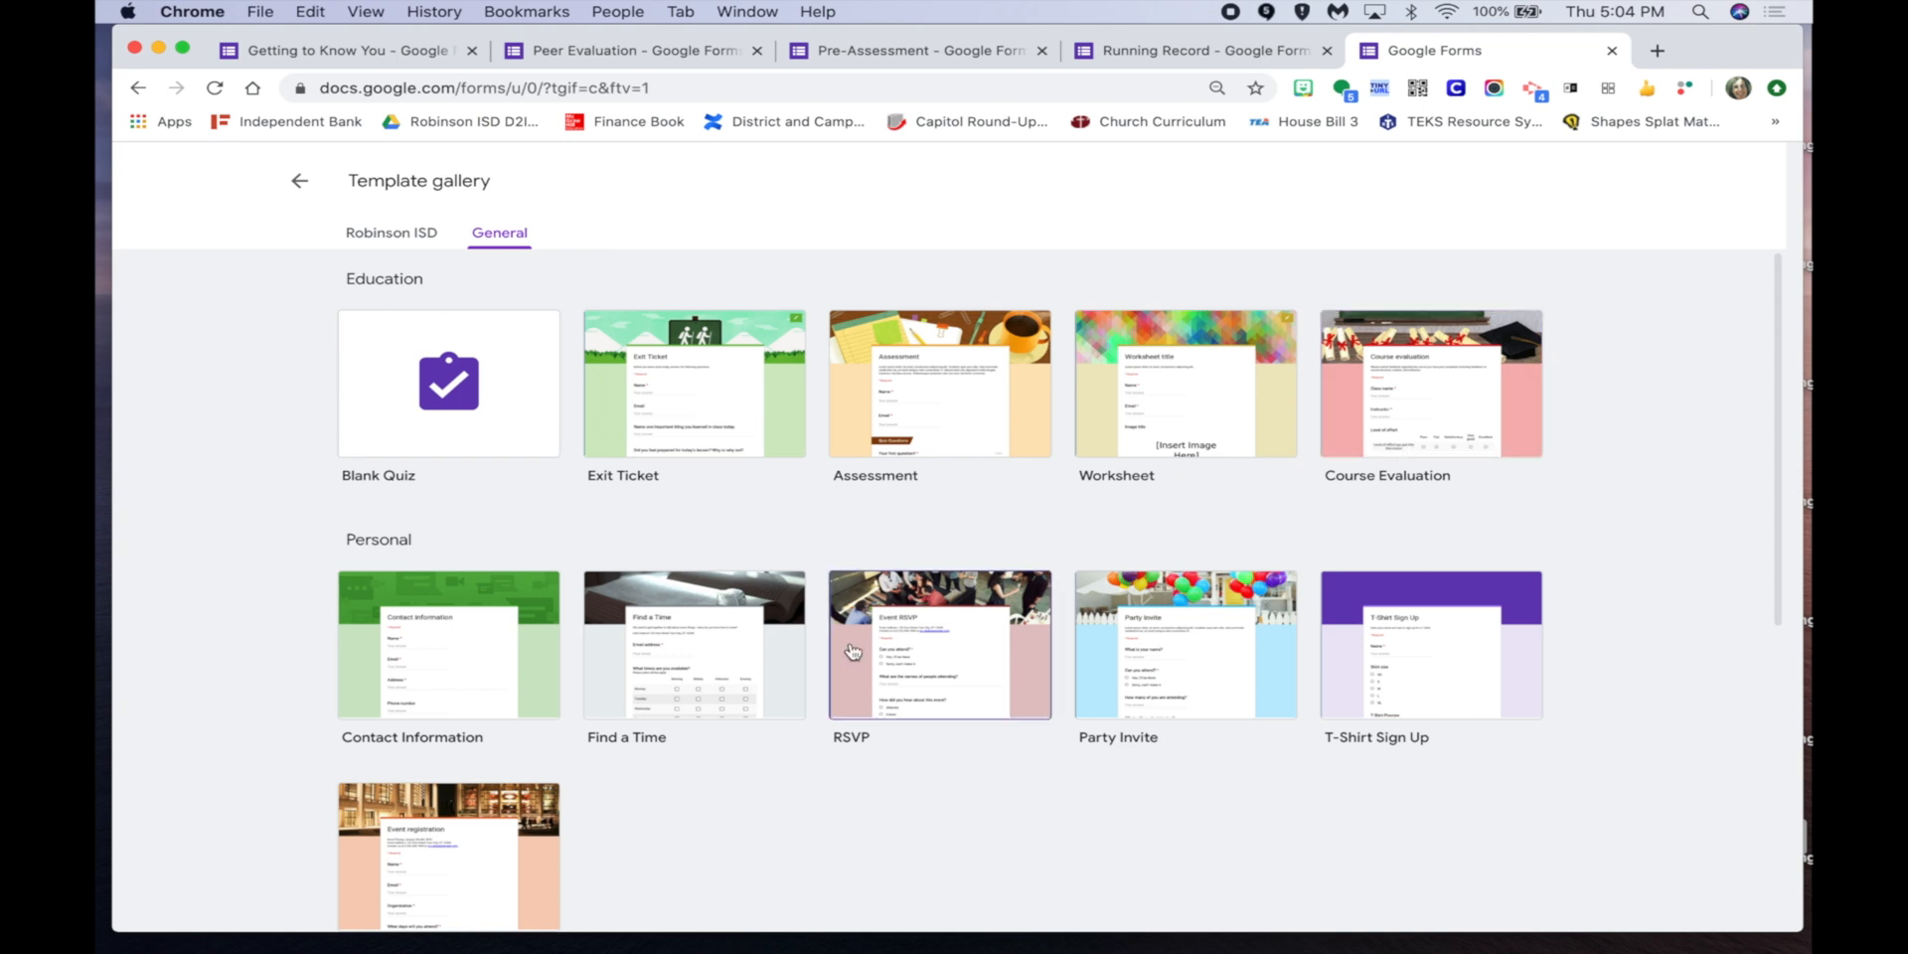
scroll(821, 795, "down", 5)
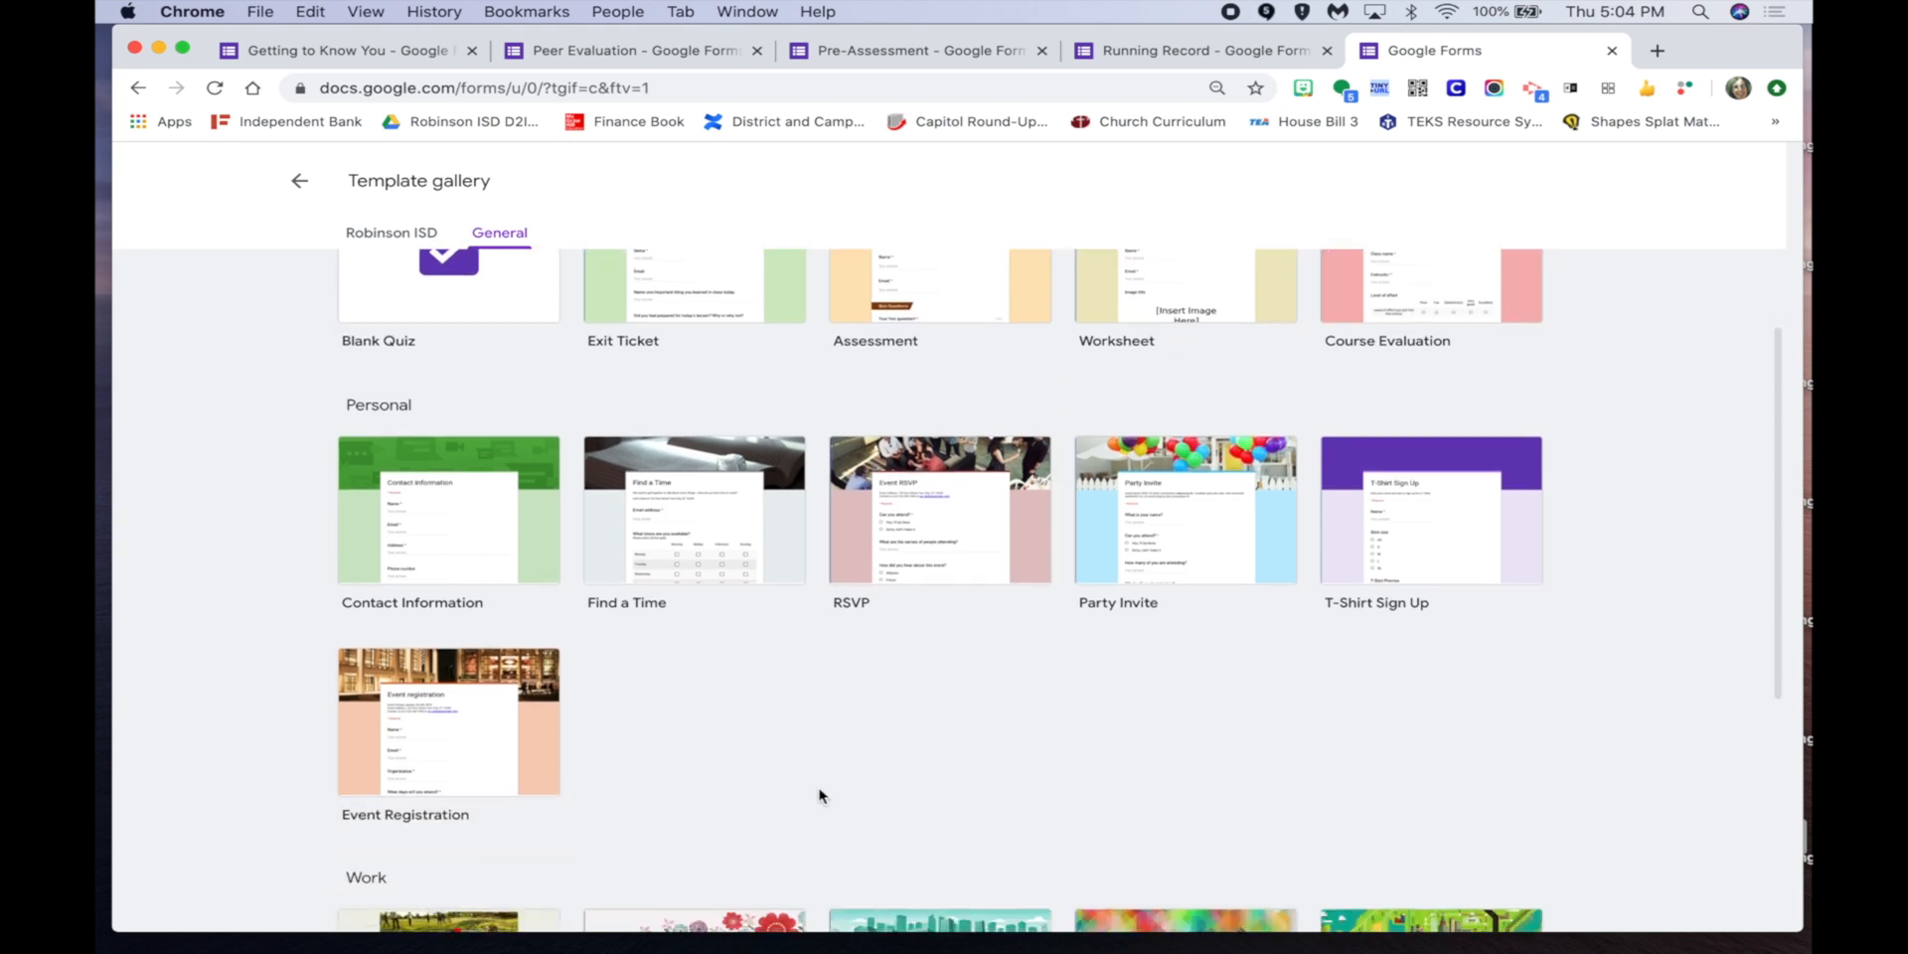
scroll(820, 793, "down", 2)
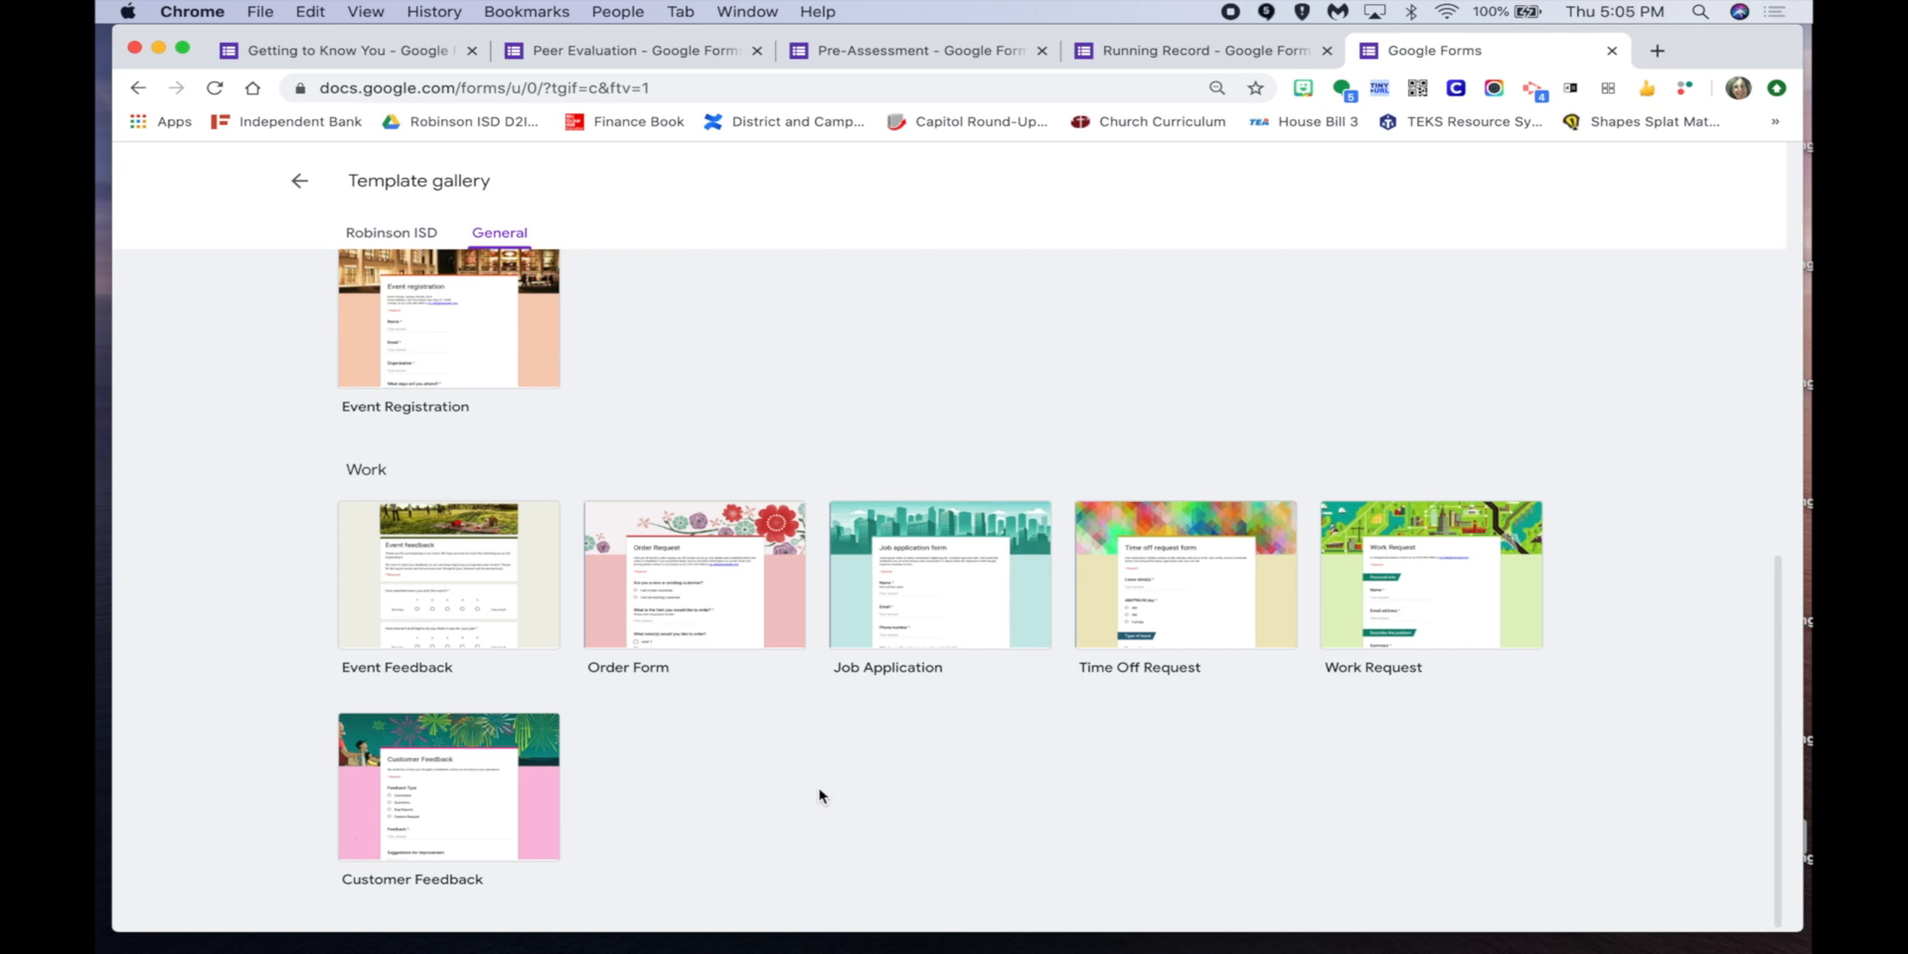
scroll(820, 793, "up", 7)
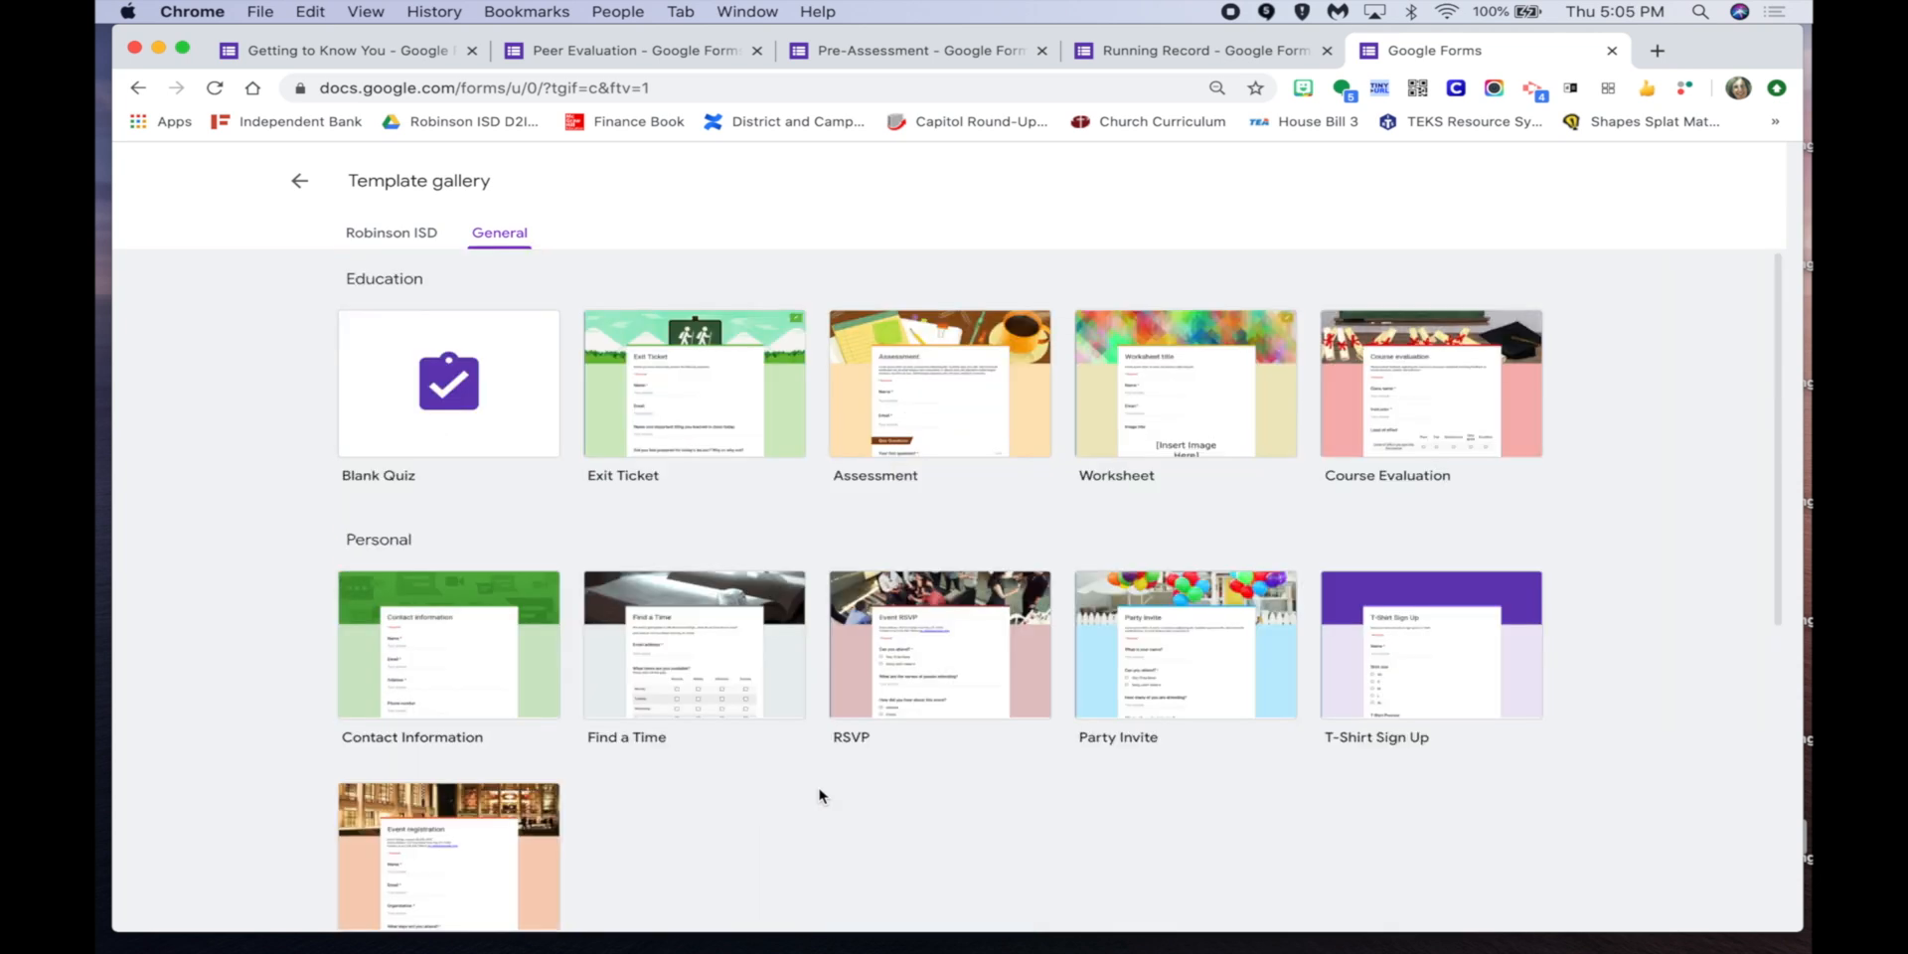
left_click(395, 241)
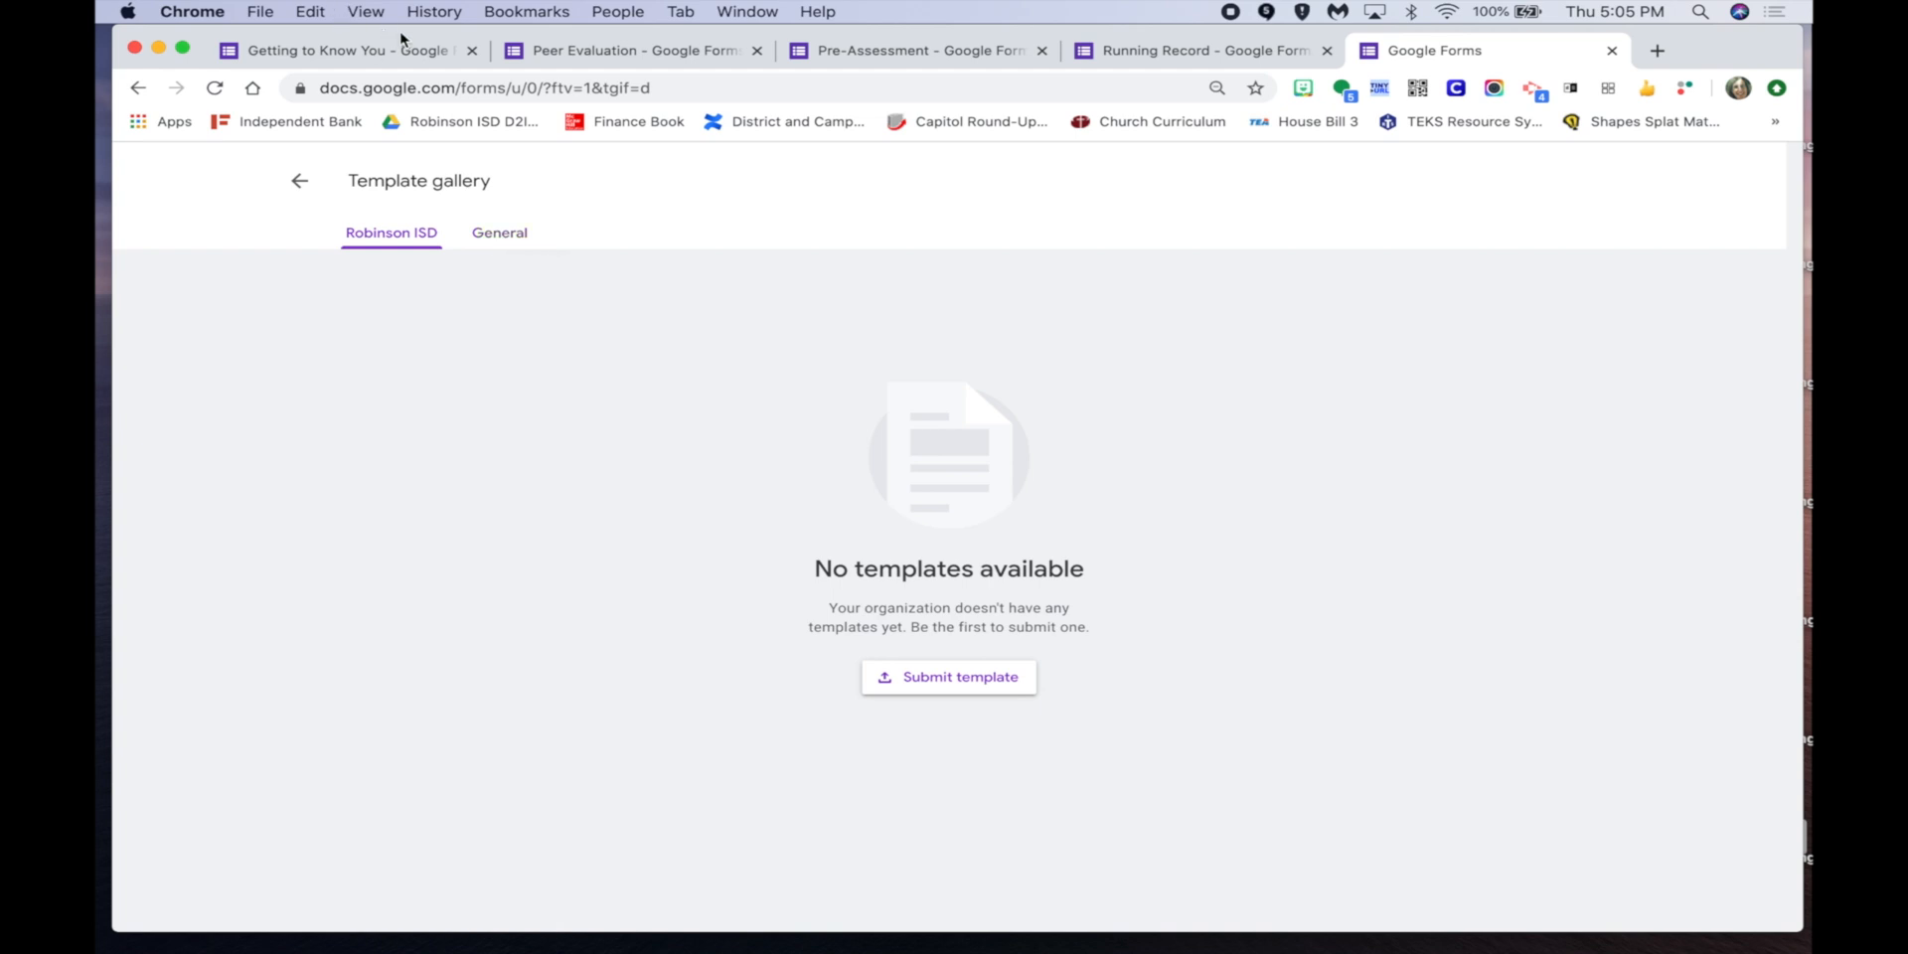
left_click(884, 58)
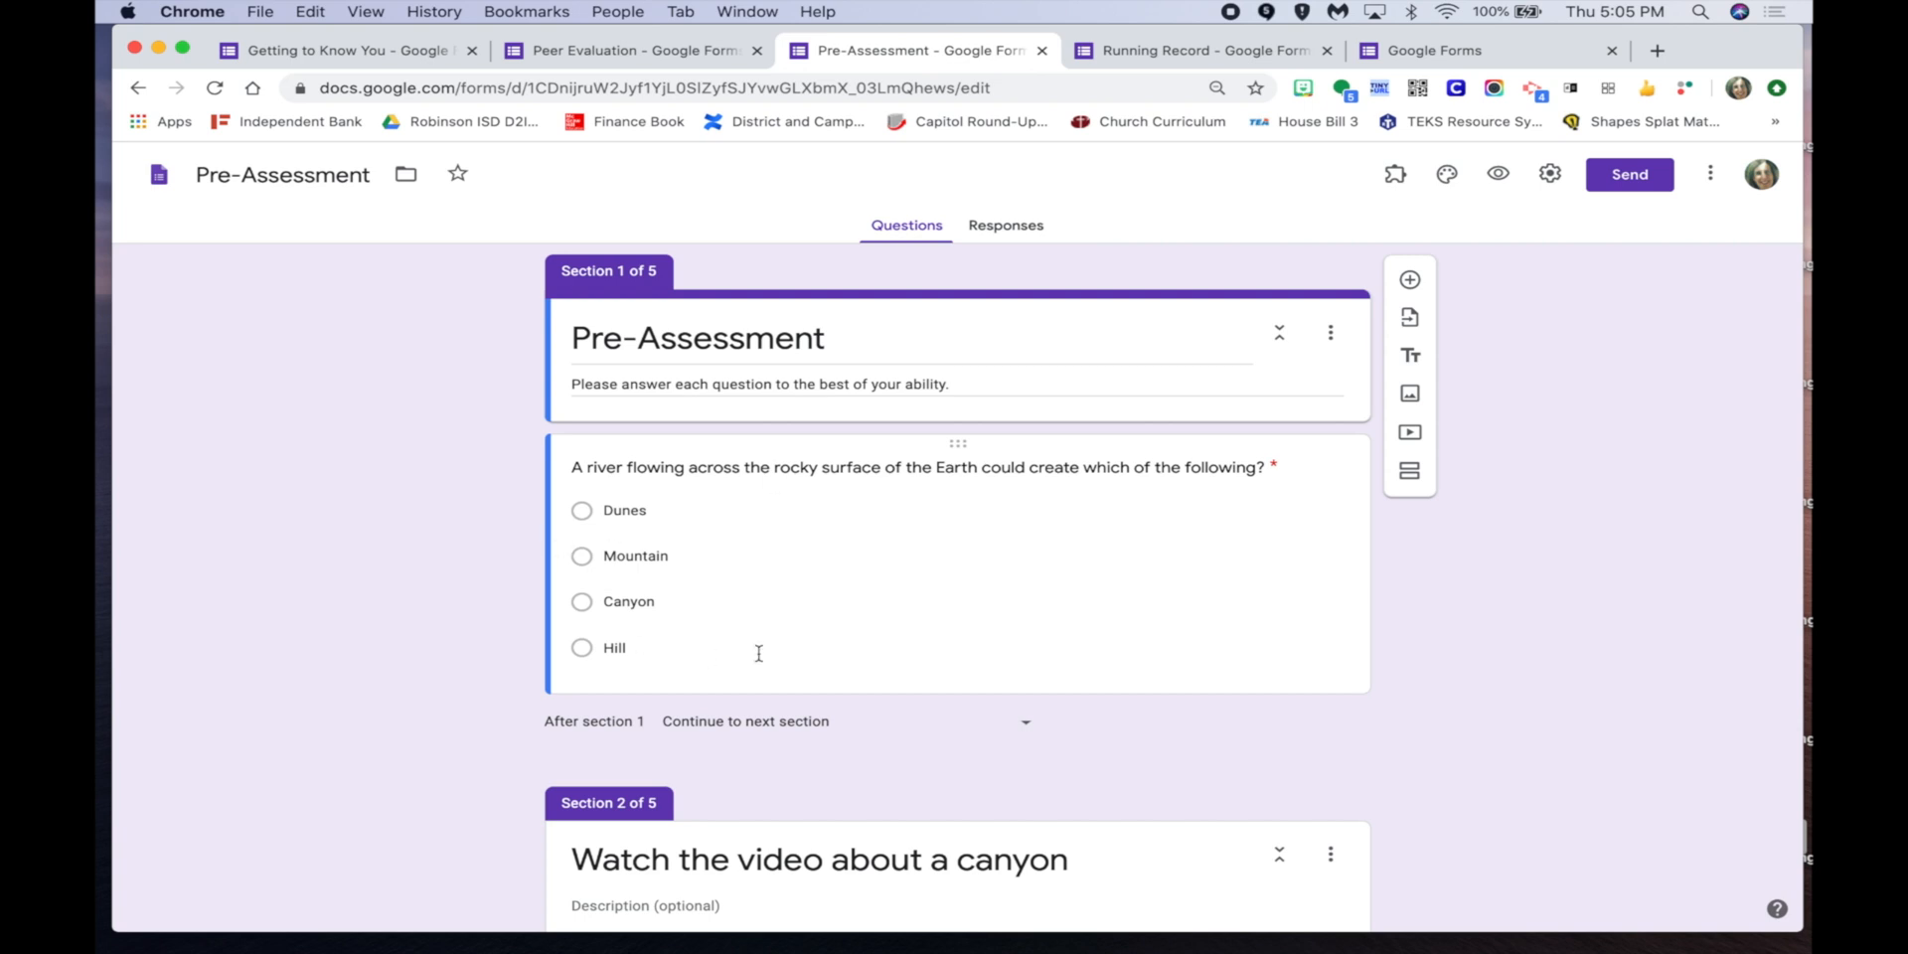
Confirm the river question routes Canyon answers to section 3 and others to section 2.
left_click(1286, 647)
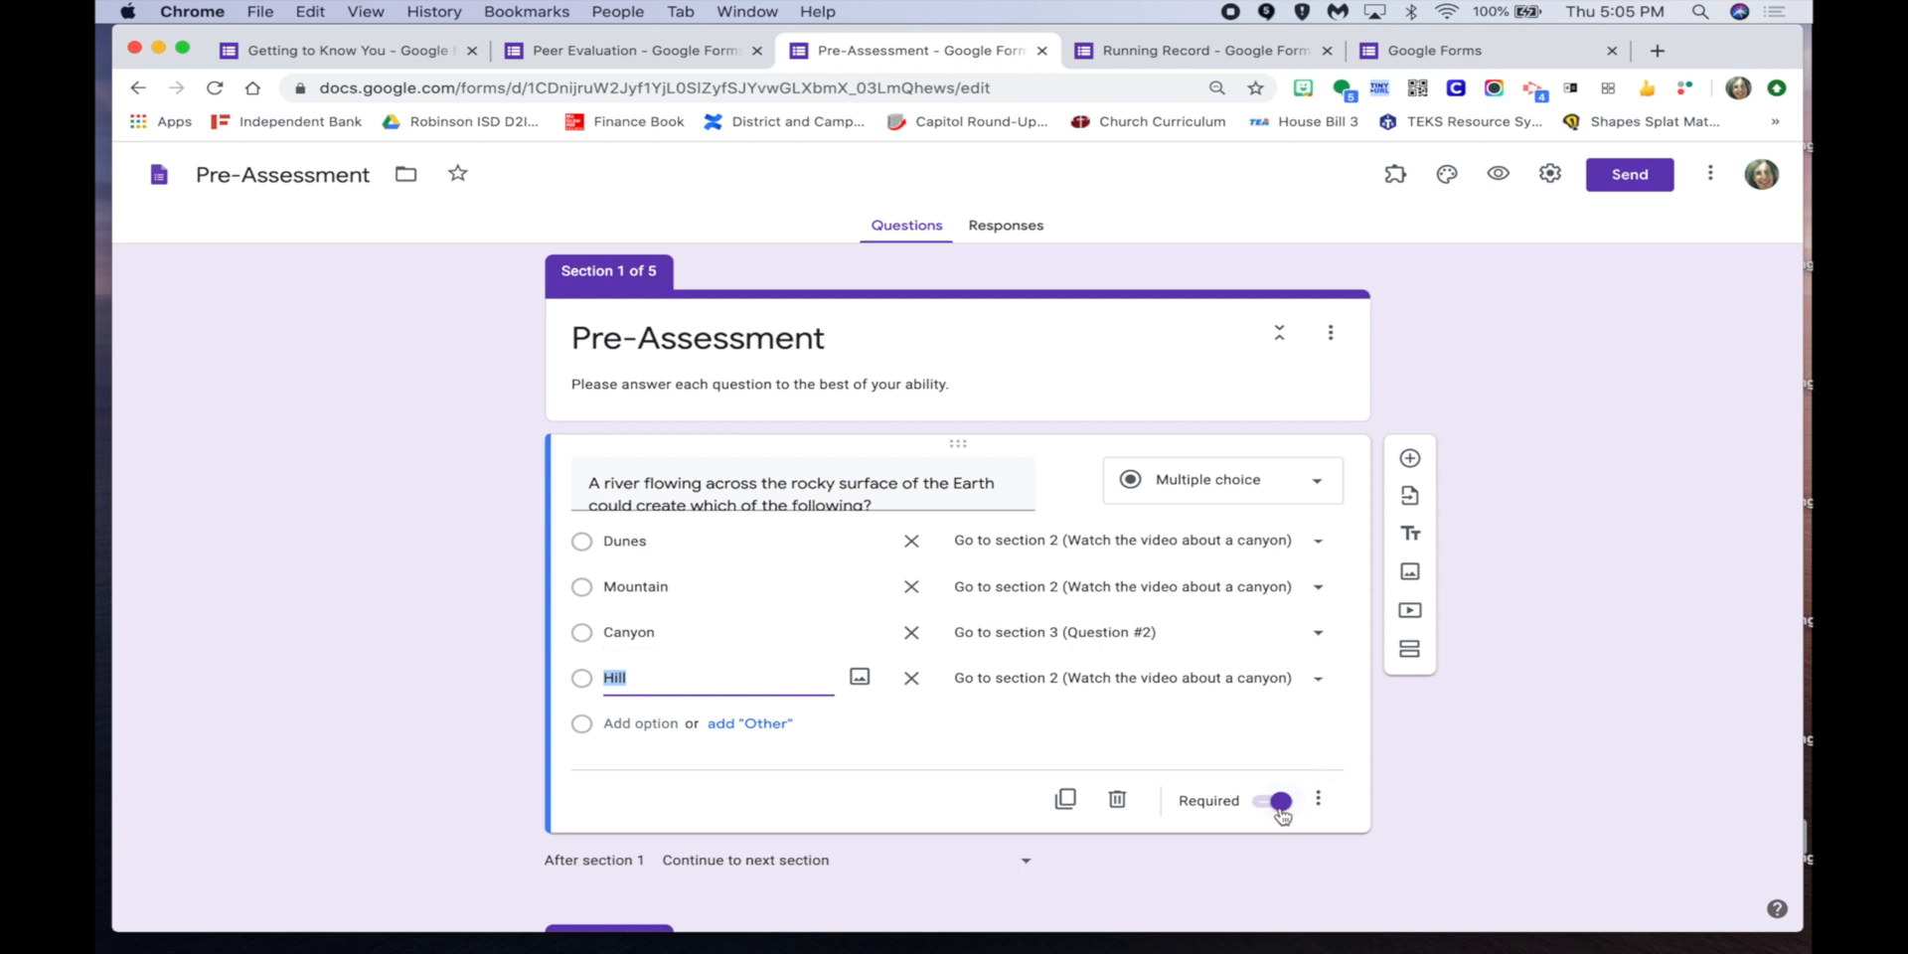
left_click(1317, 799)
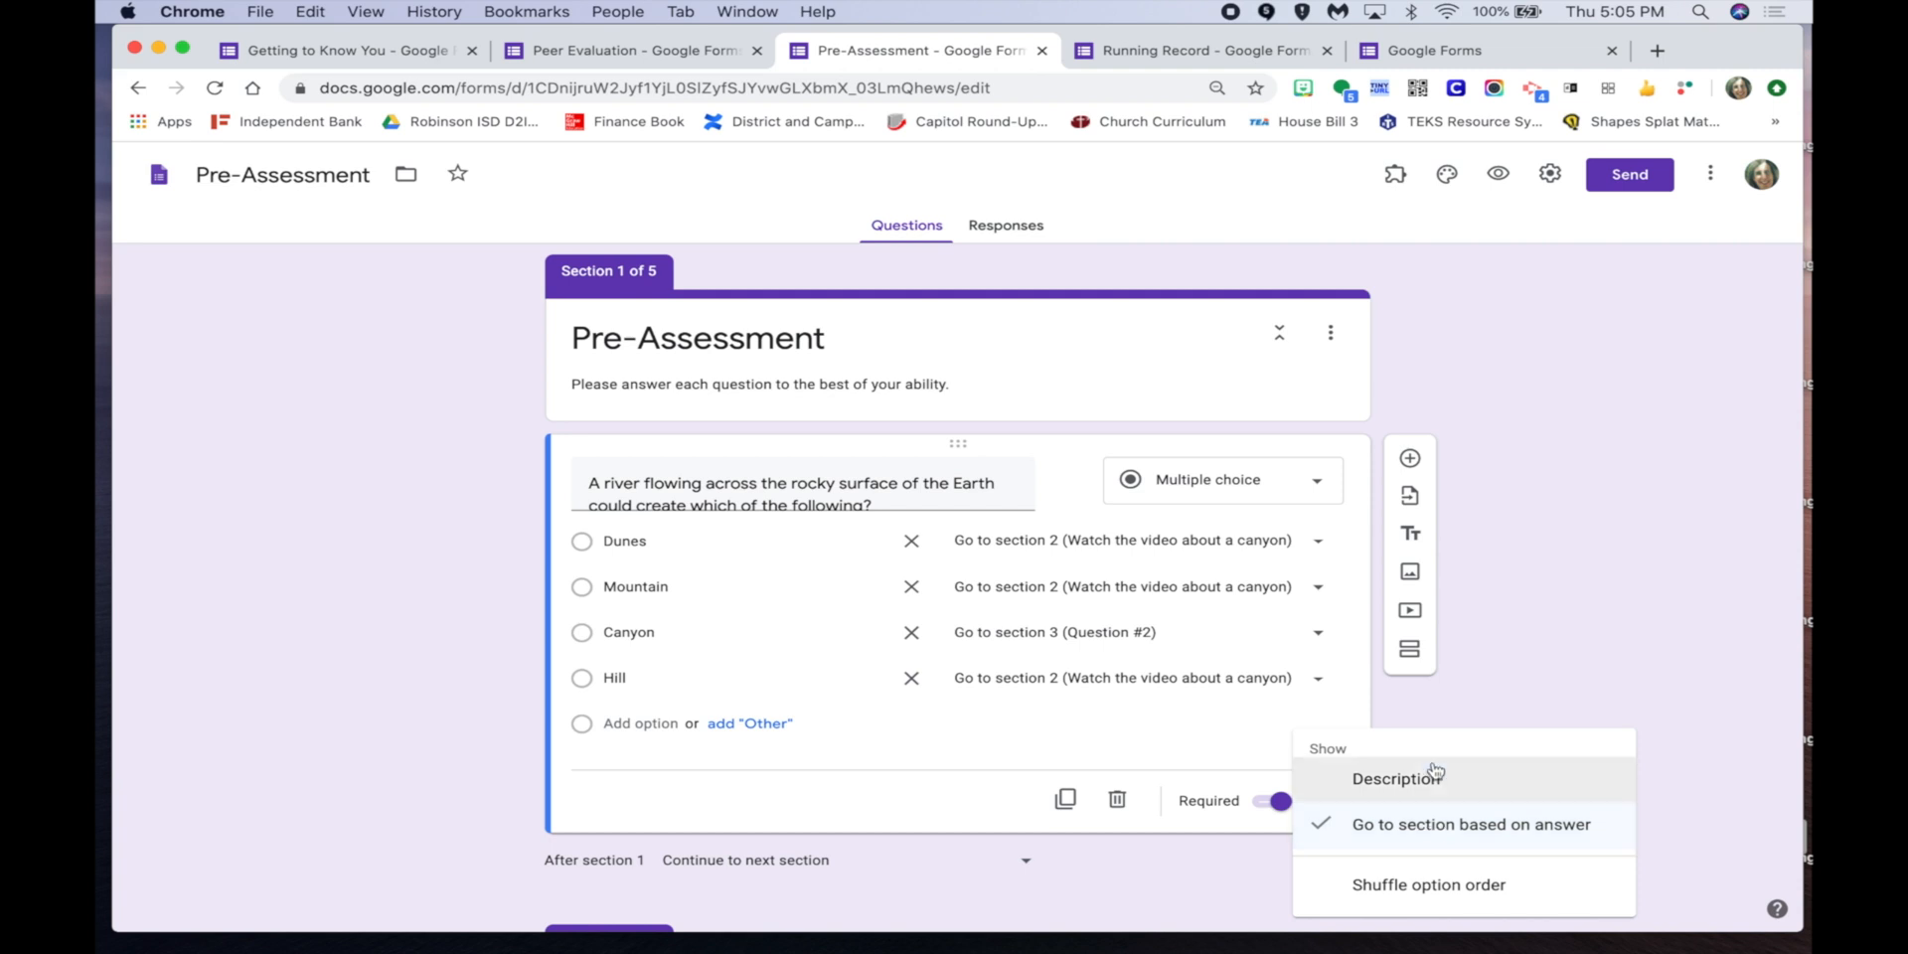
left_click(1449, 719)
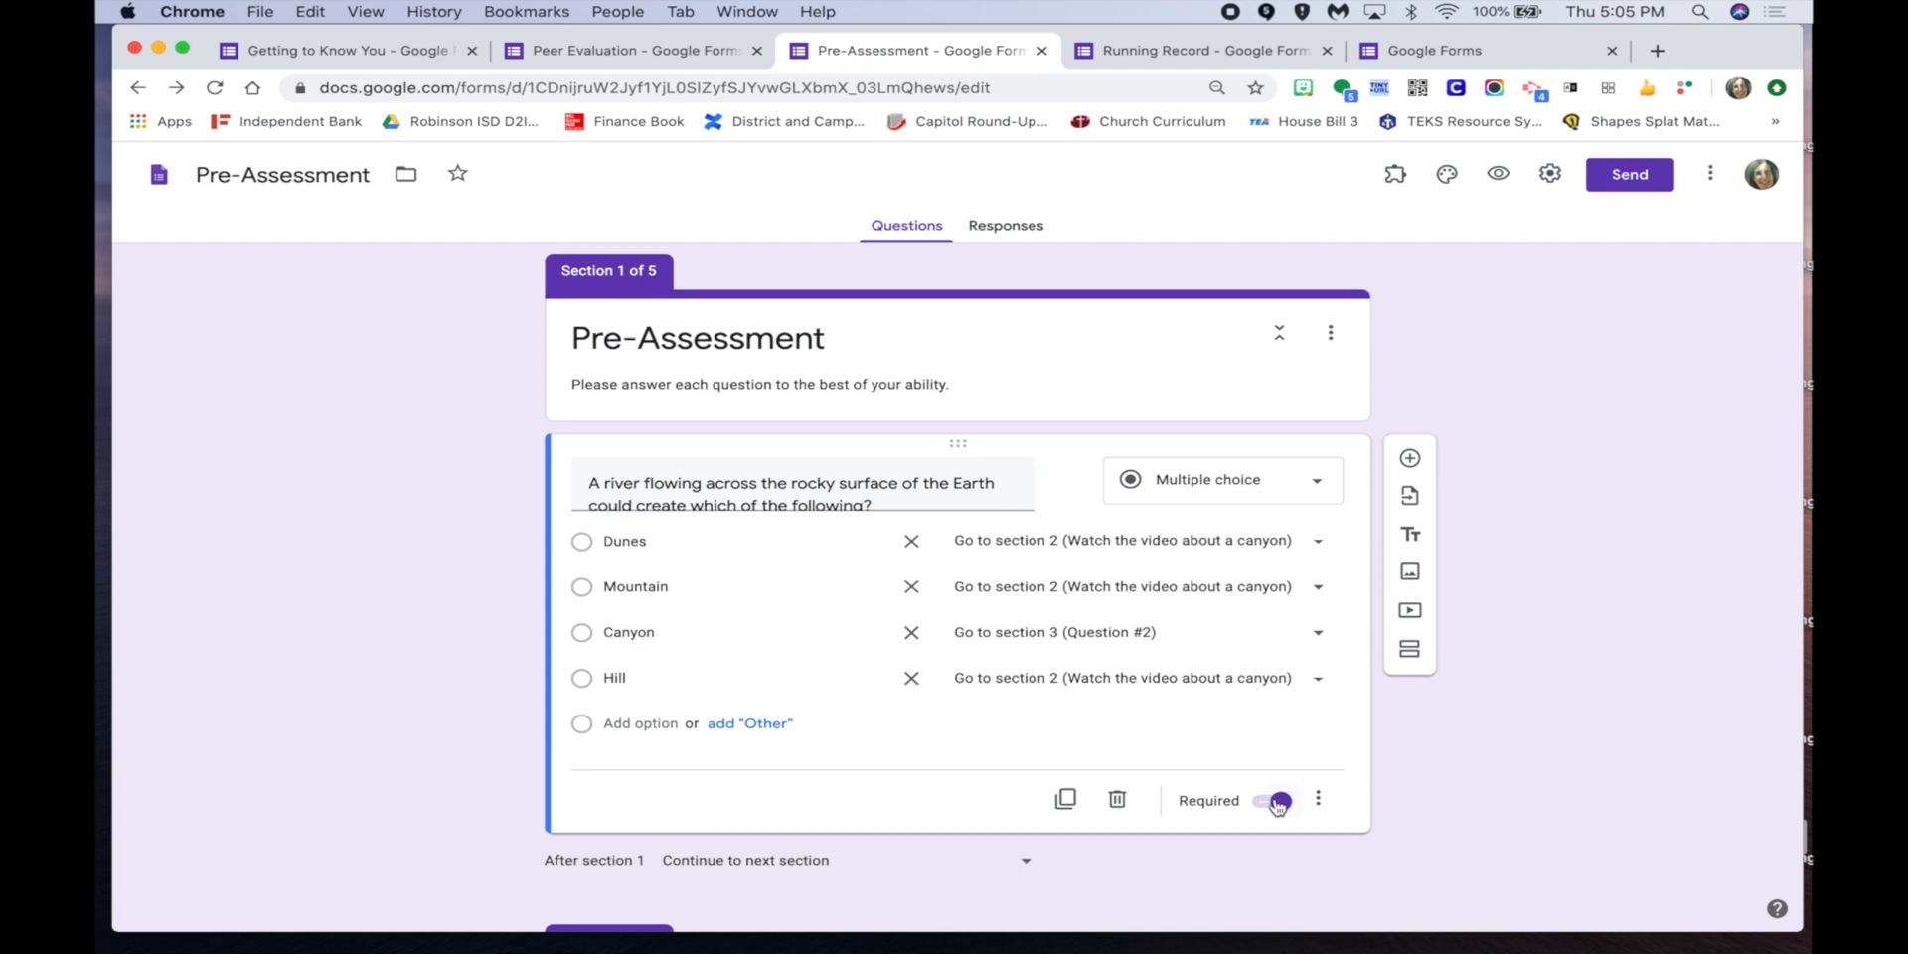
left_click(1320, 800)
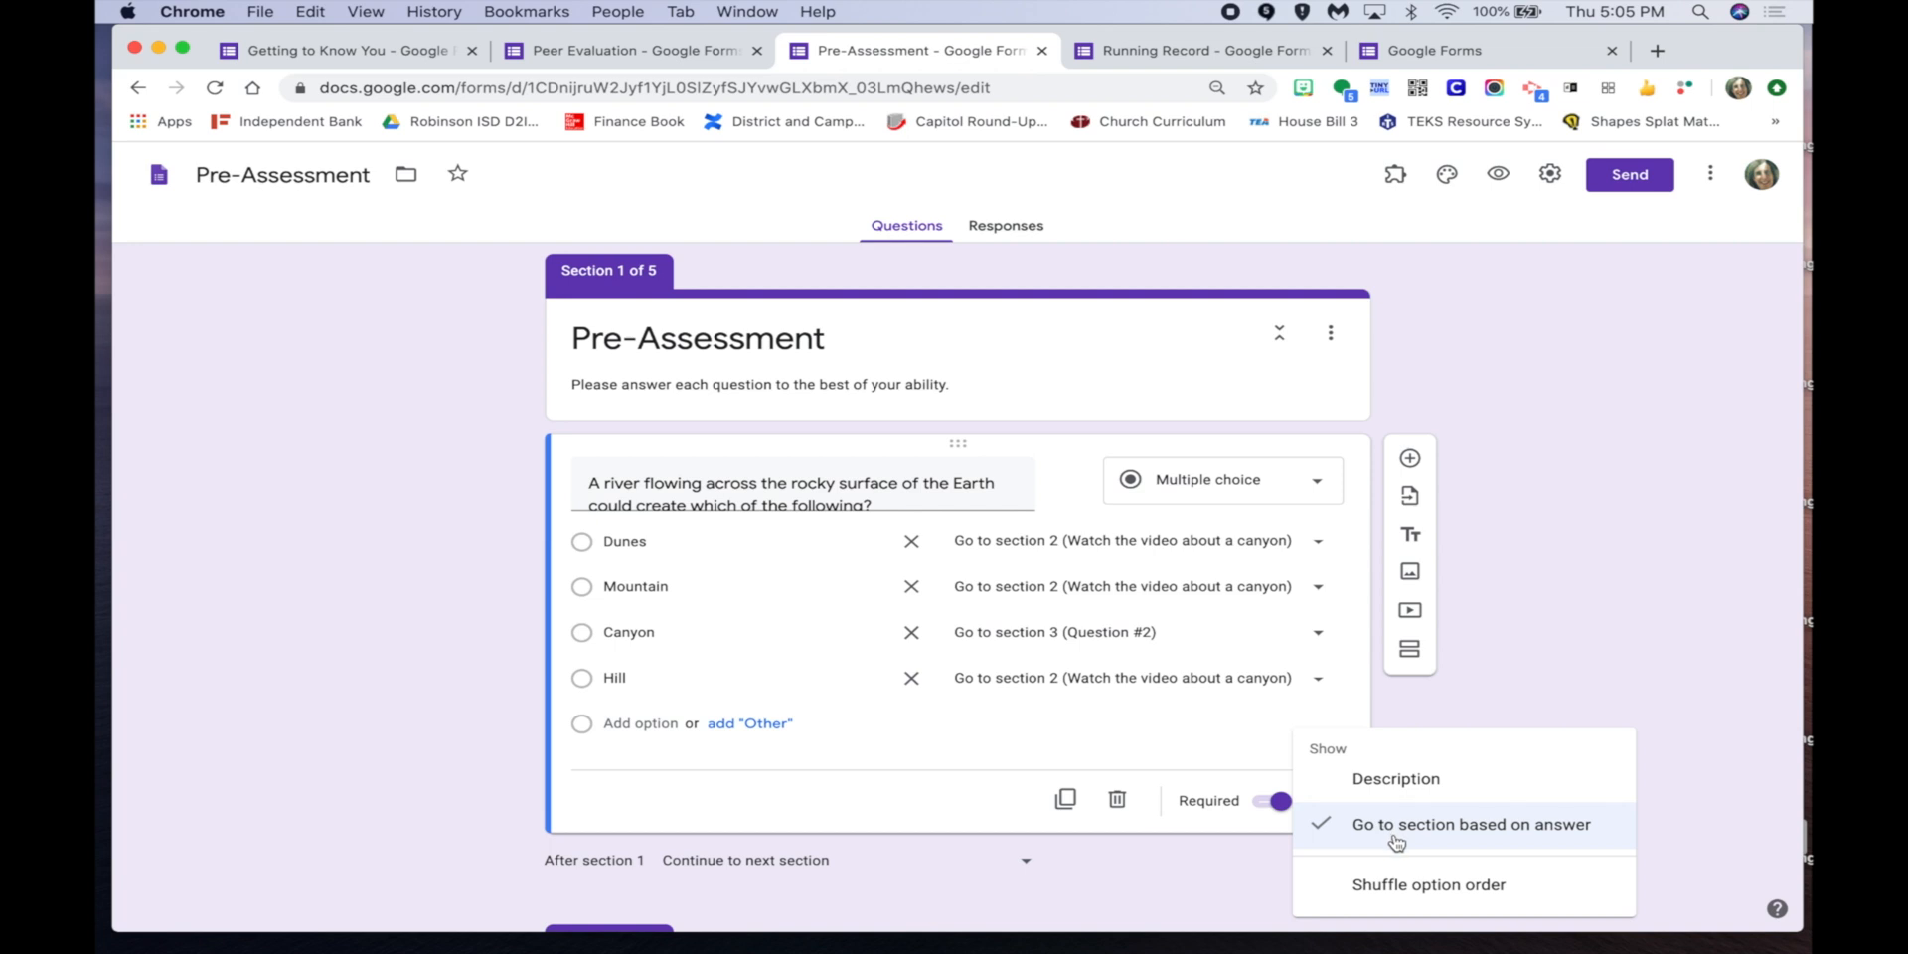
left_click(1480, 717)
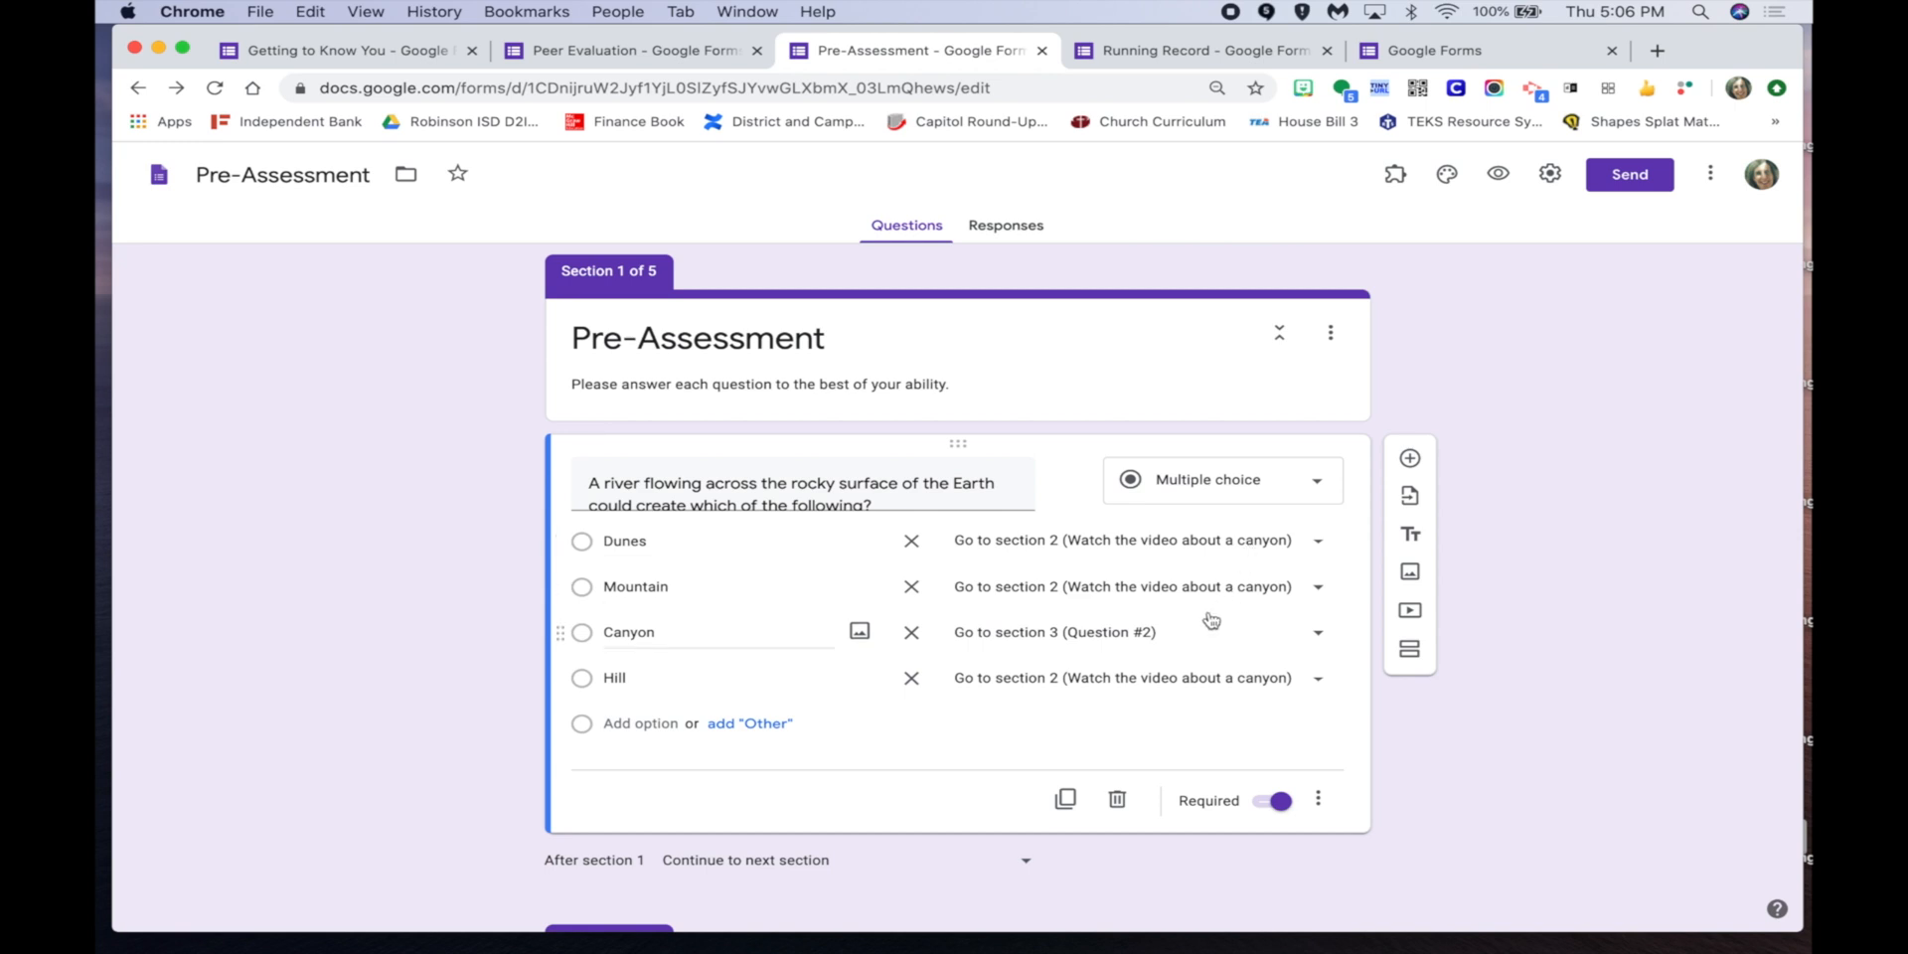
Check the Question #2 dune card's section routing, then scroll down to section 4, Dunes.
scroll(1211, 620, "down", 10)
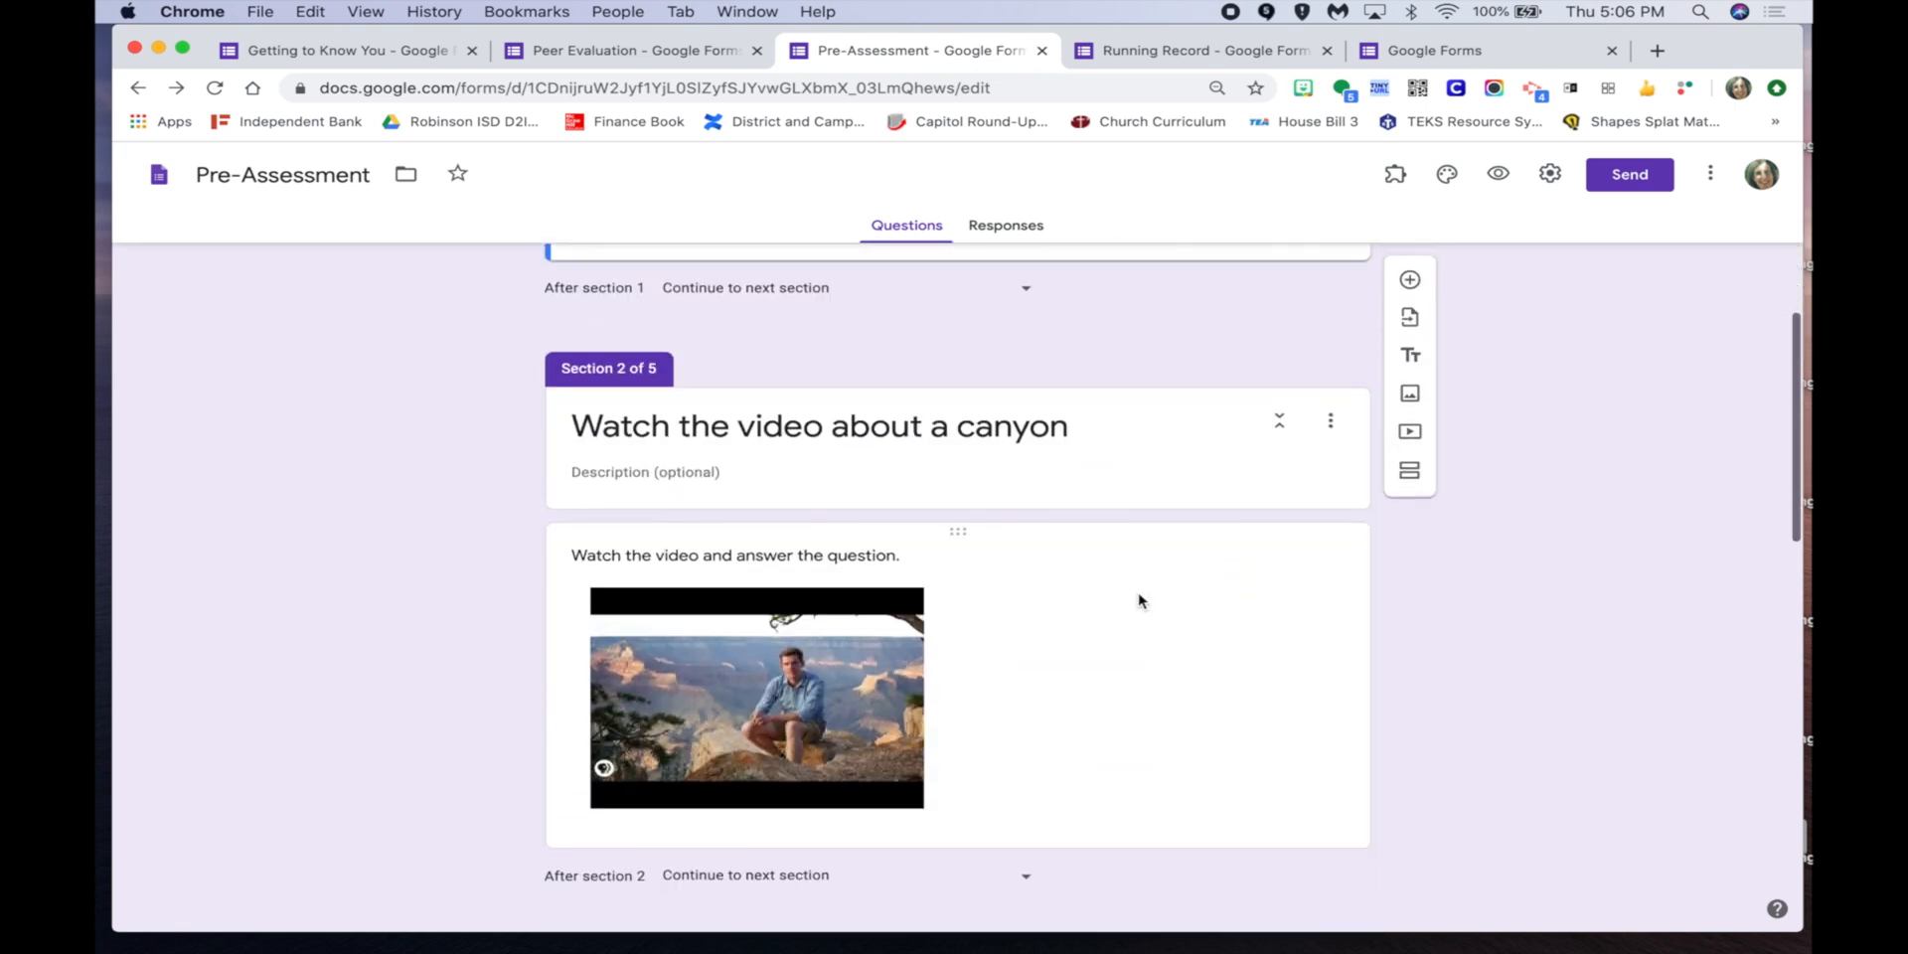
scroll(1045, 641, "up", 5)
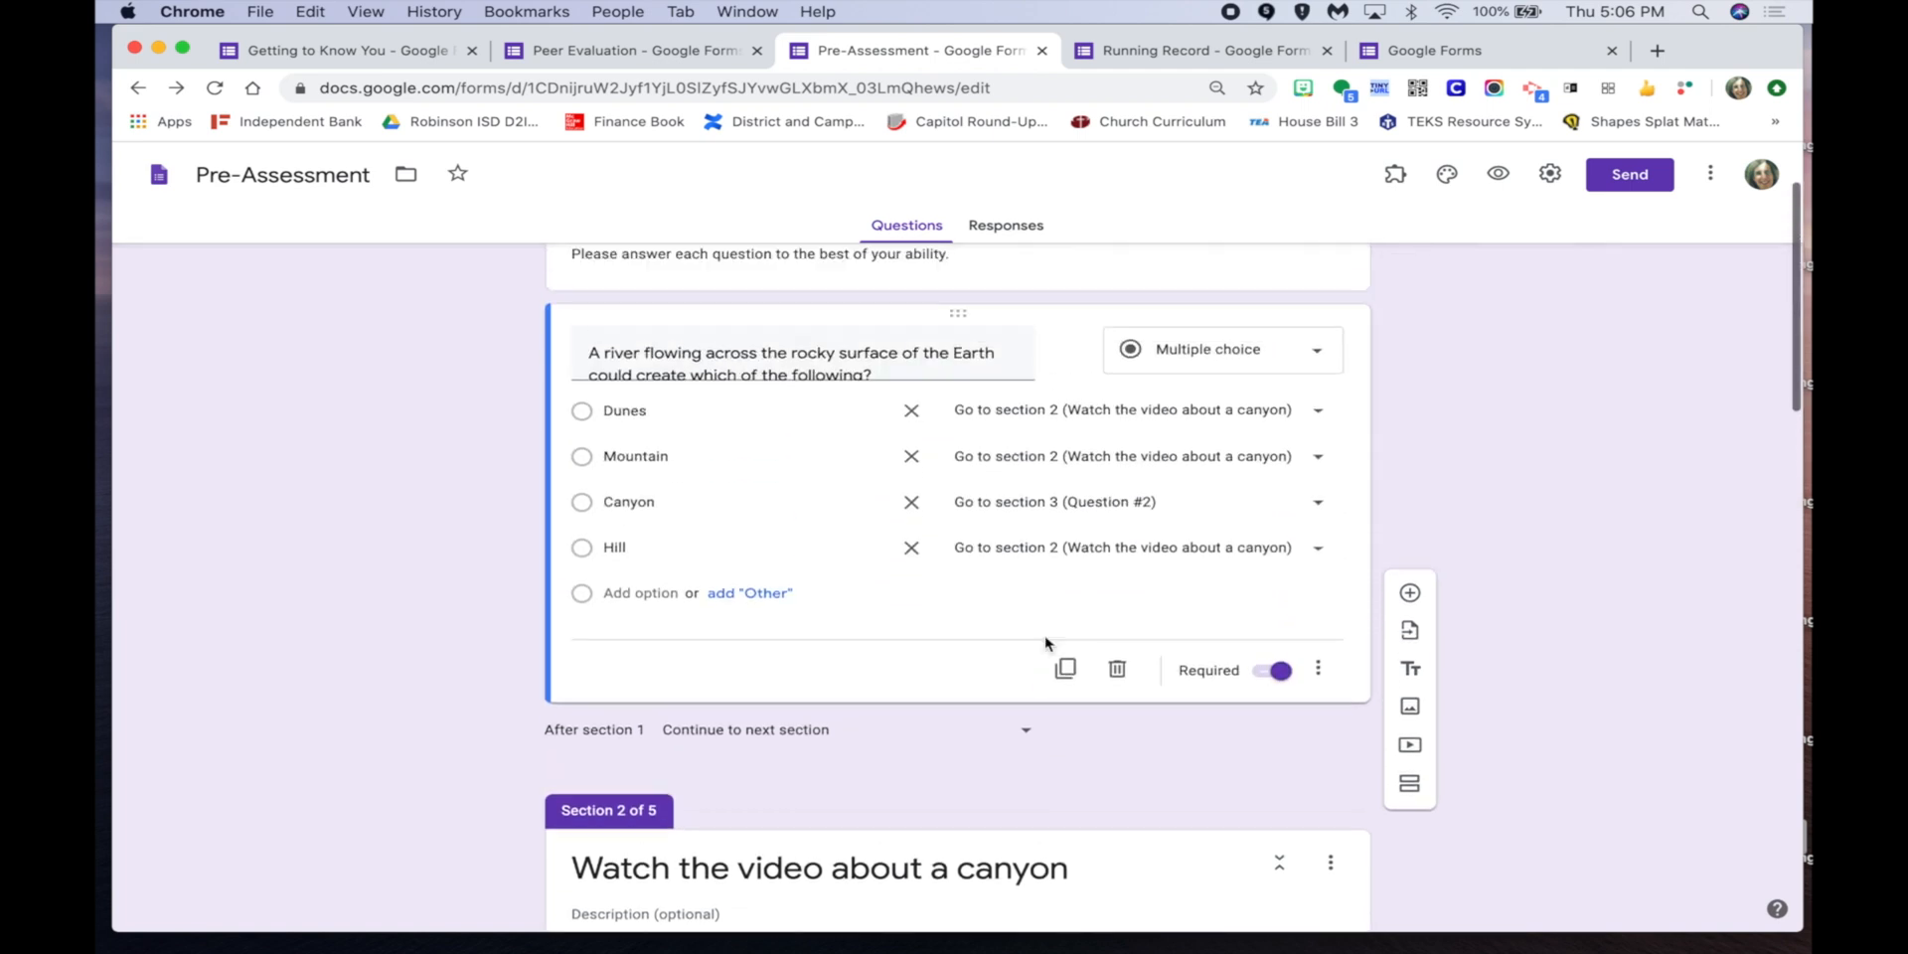
scroll(1045, 642, "up", 1)
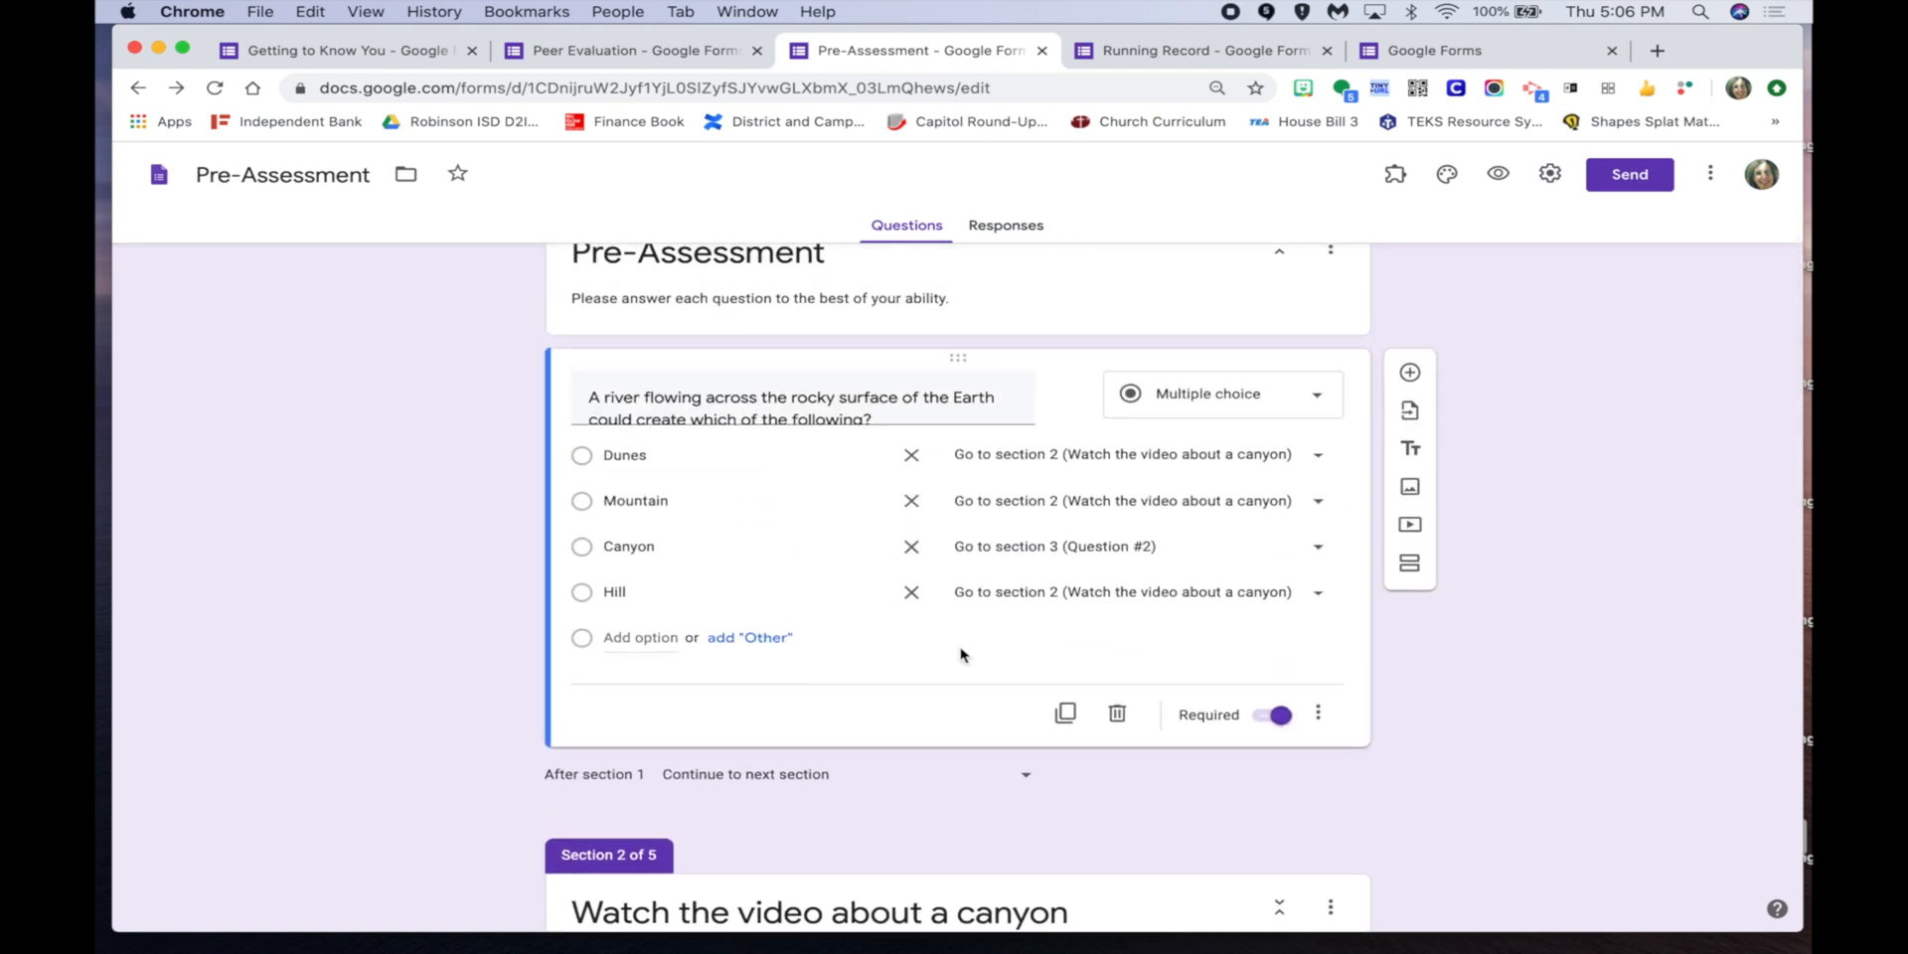
scroll(1159, 596, "down", 7)
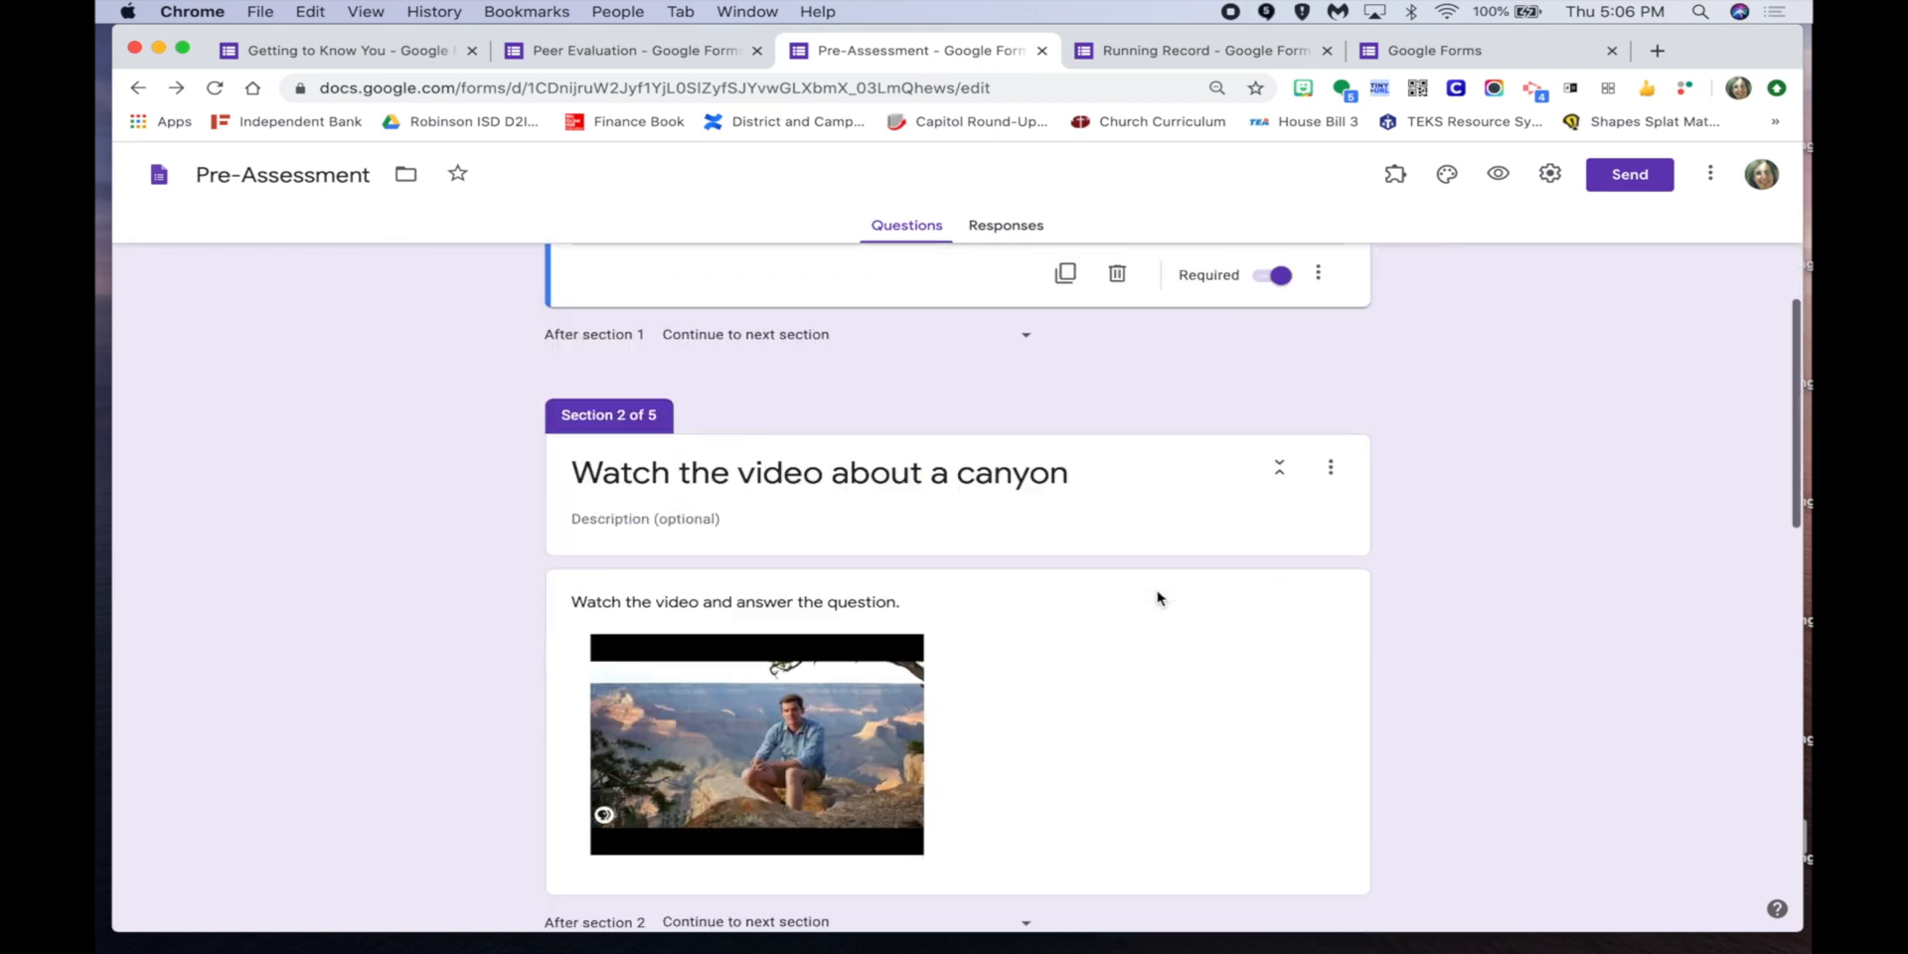
scroll(1176, 512, "up", 1)
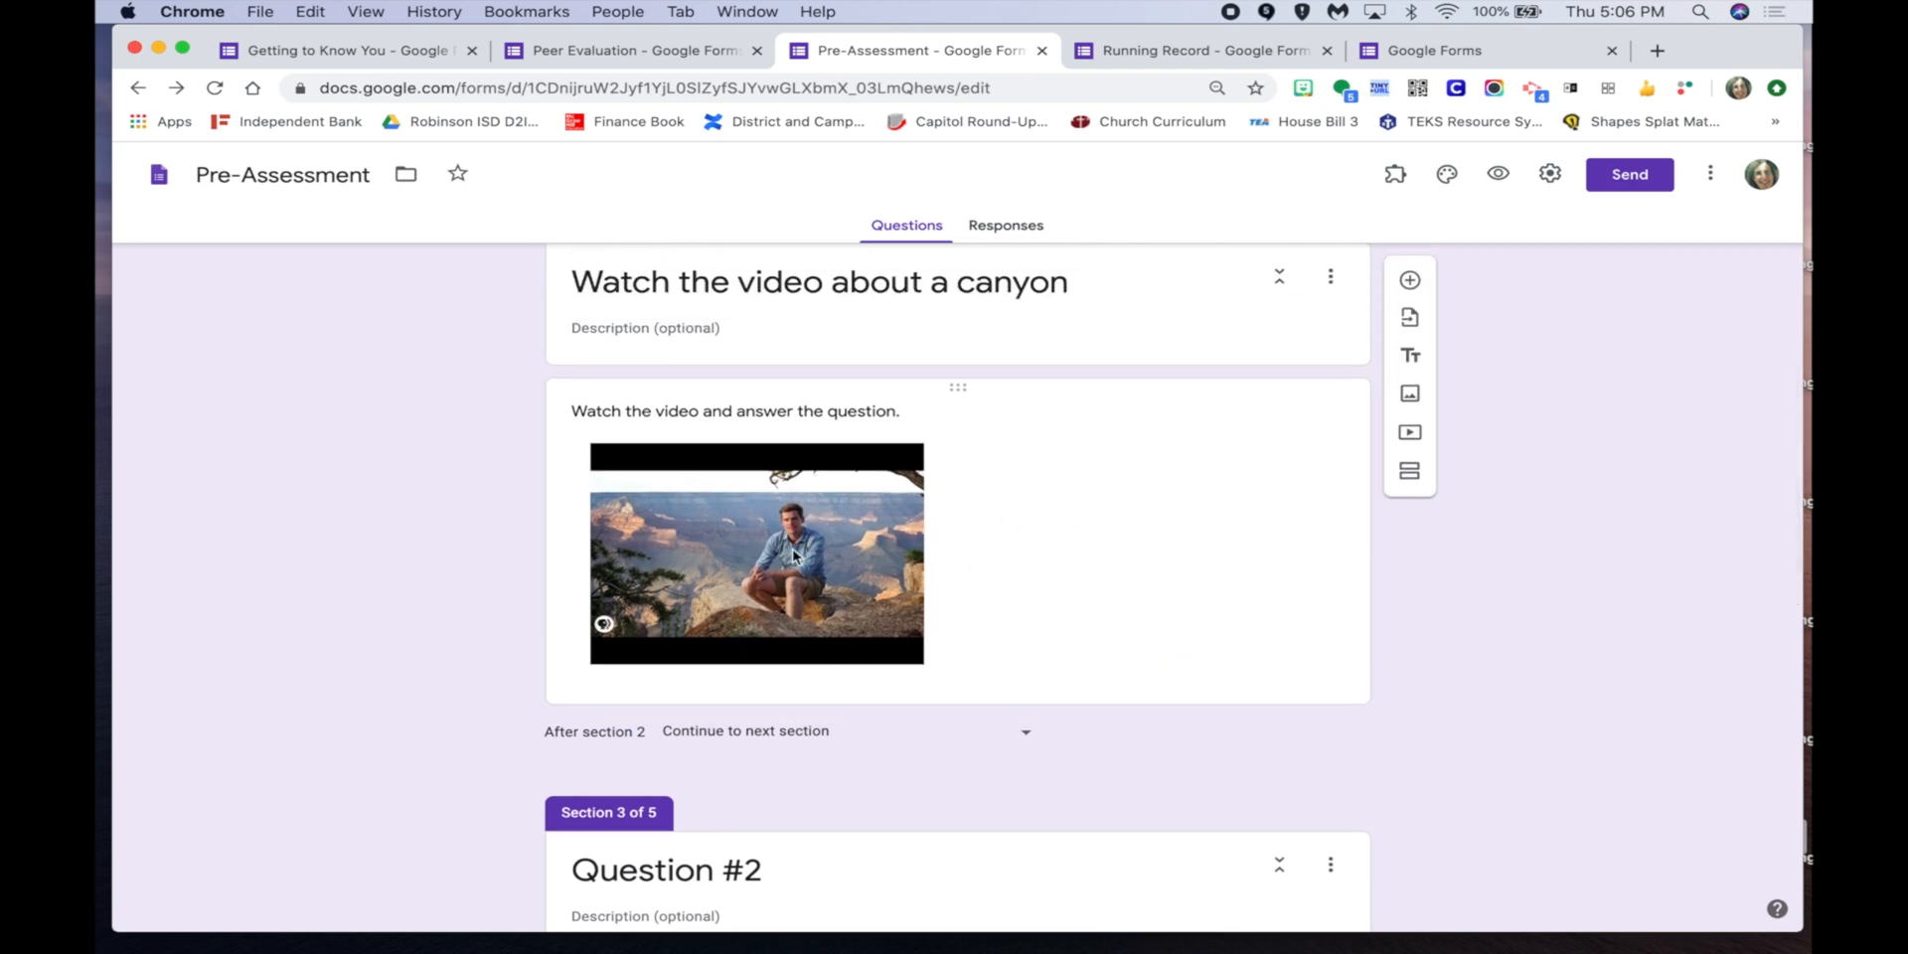
scroll(1111, 761, "down", 5)
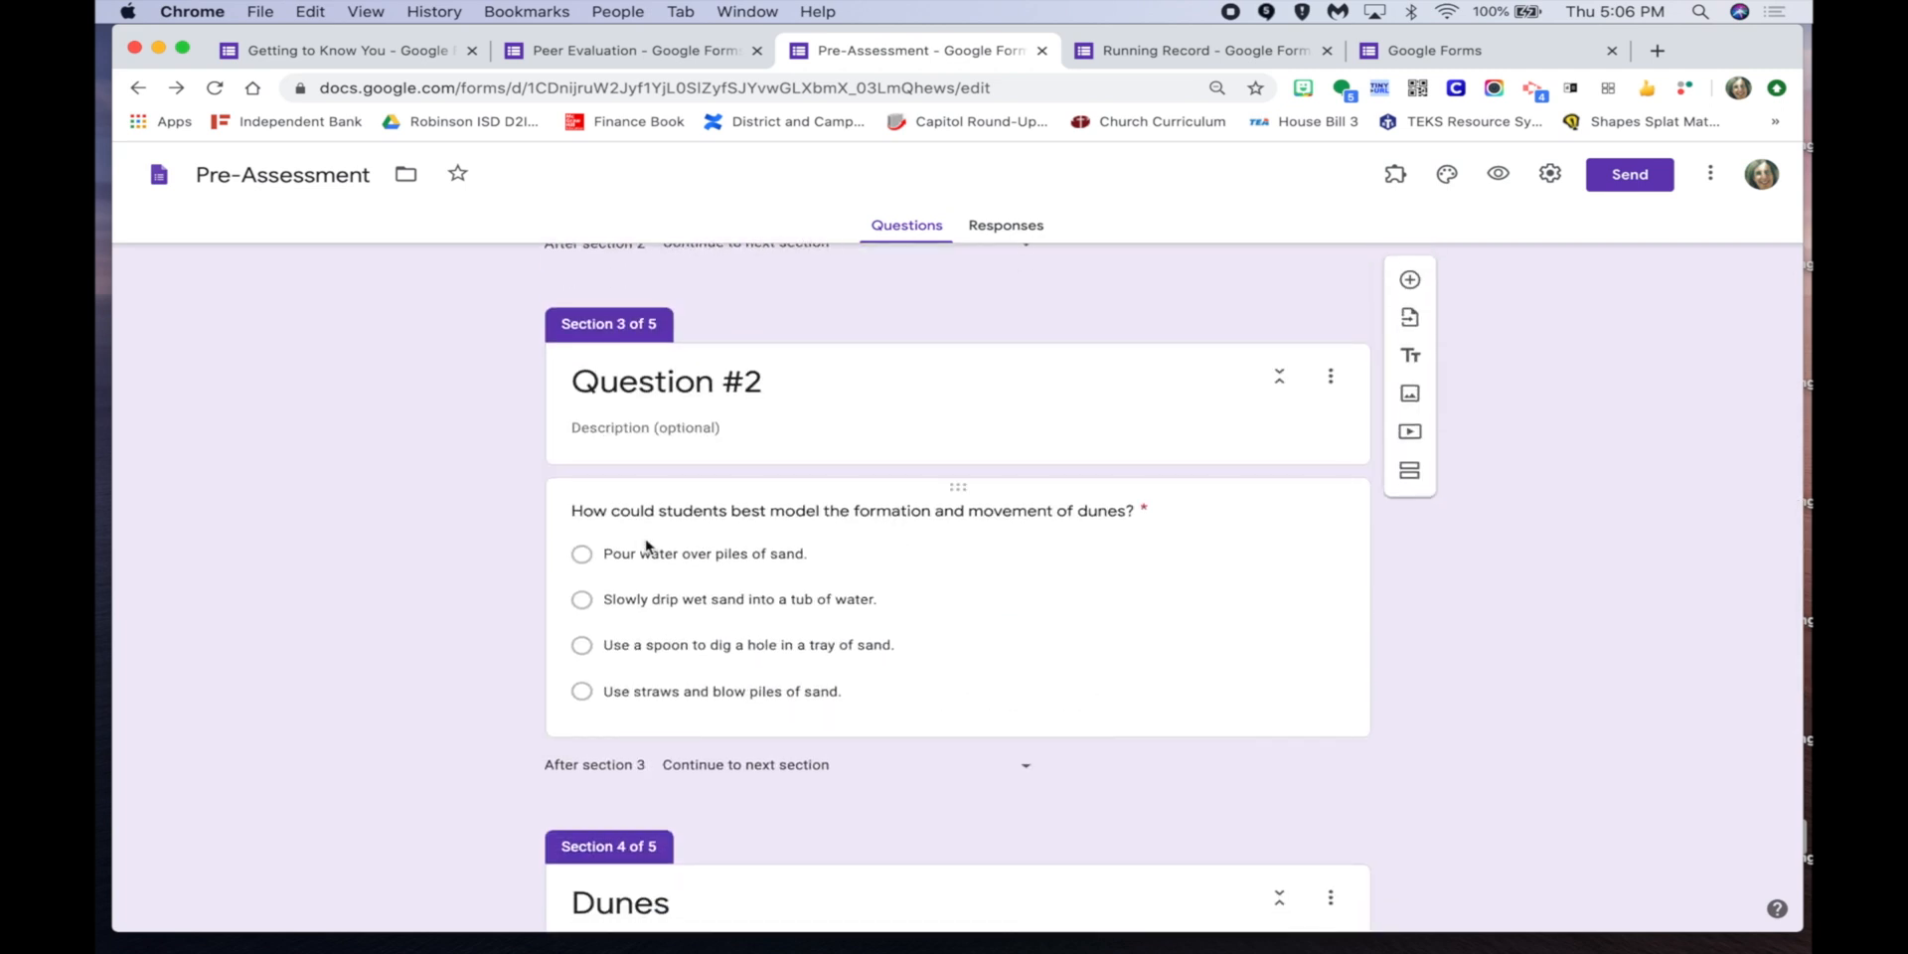
left_click(1331, 721)
left_click(1329, 719)
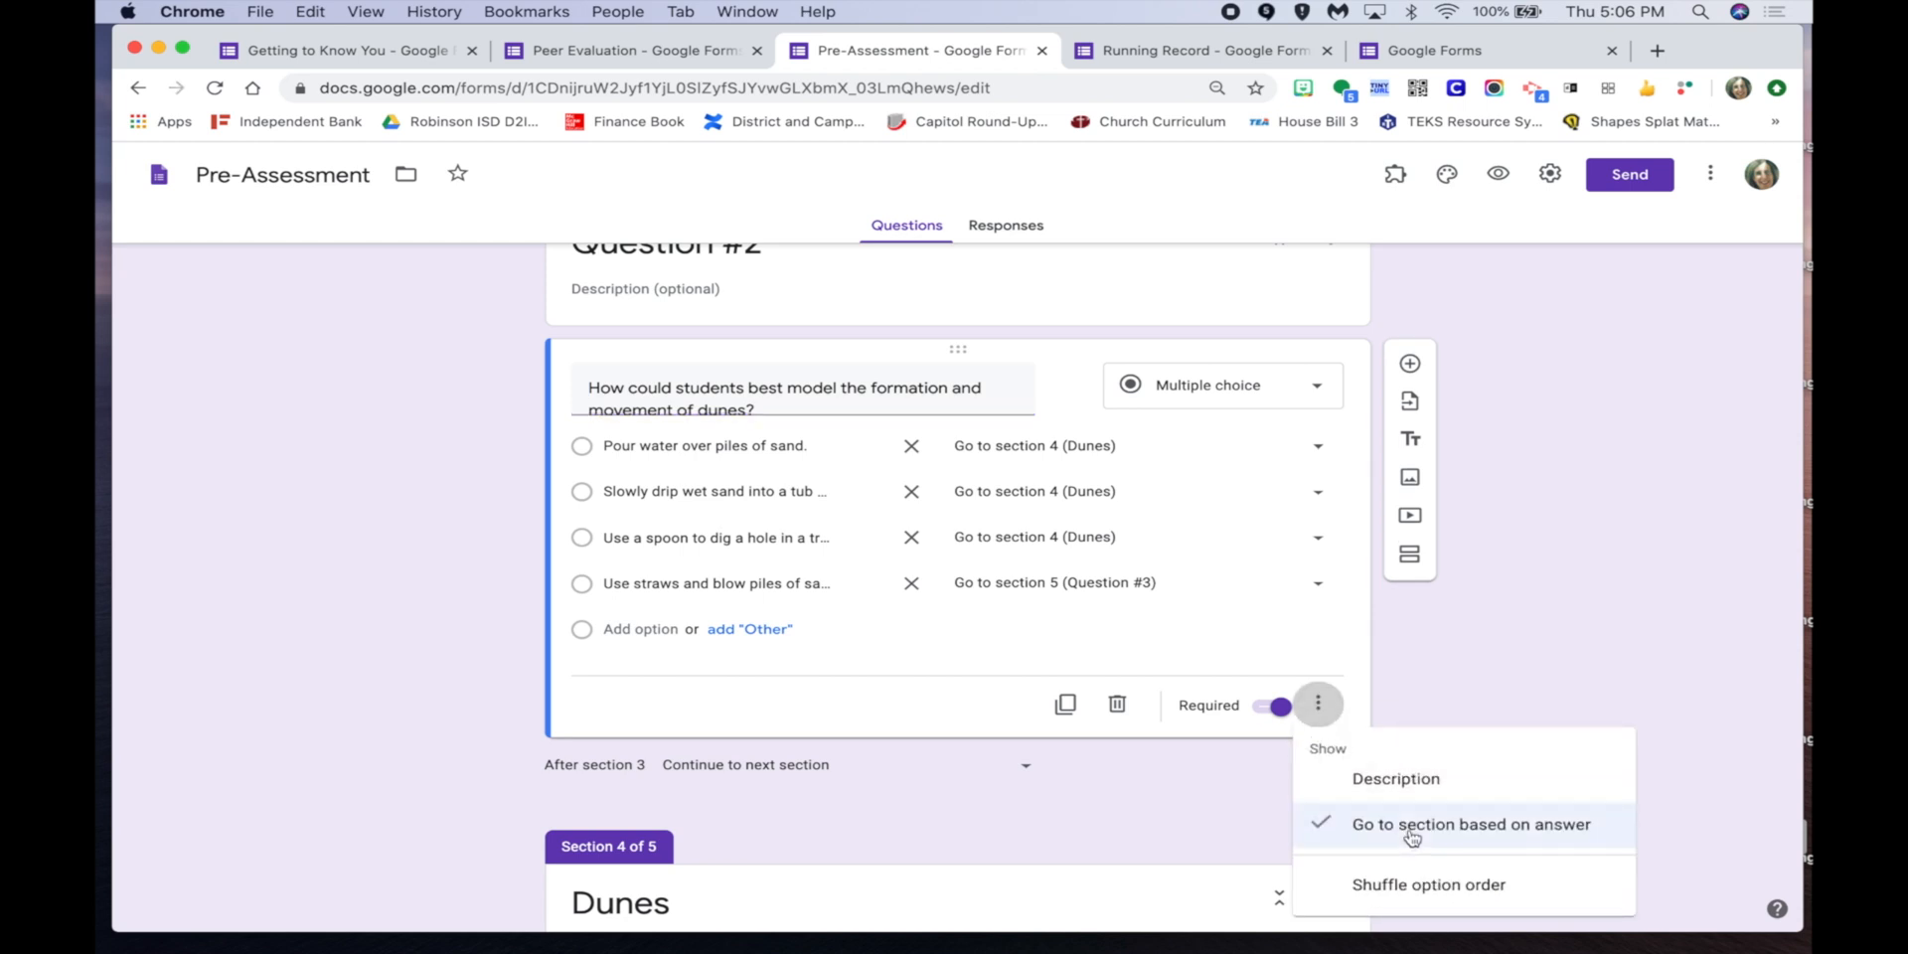
left_click(1444, 679)
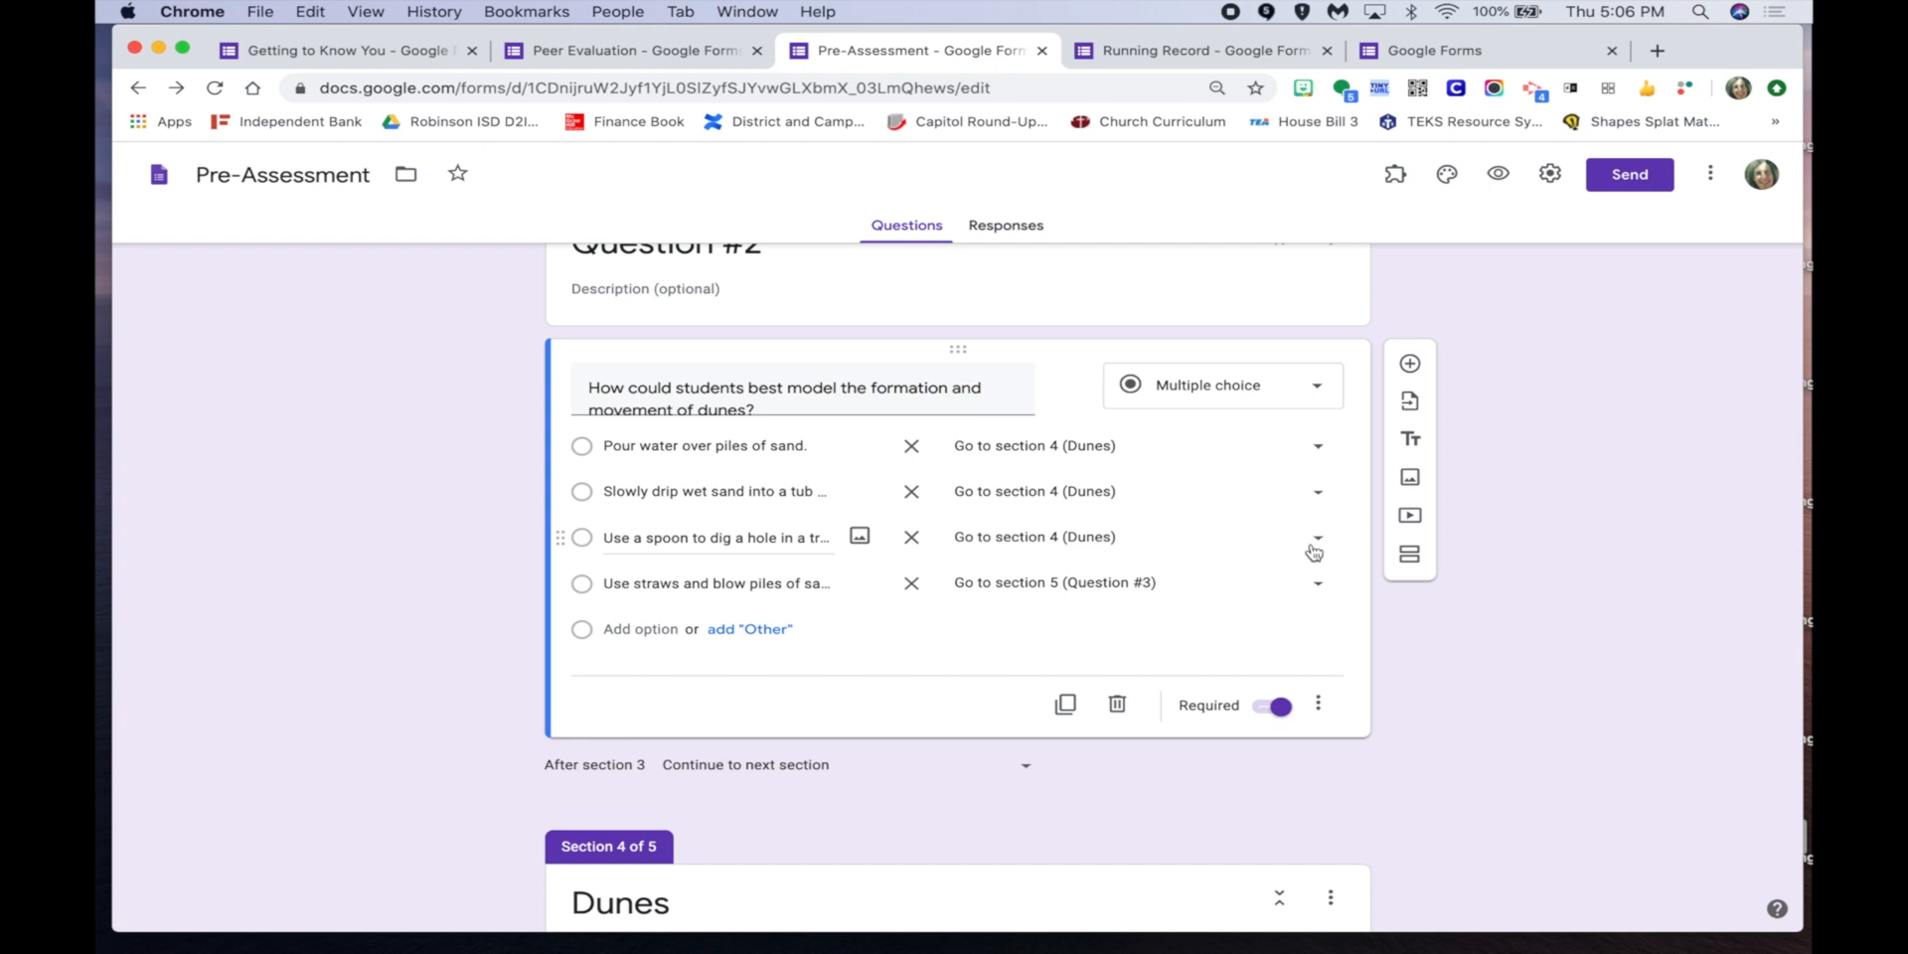
scroll(1317, 588, "down", 10)
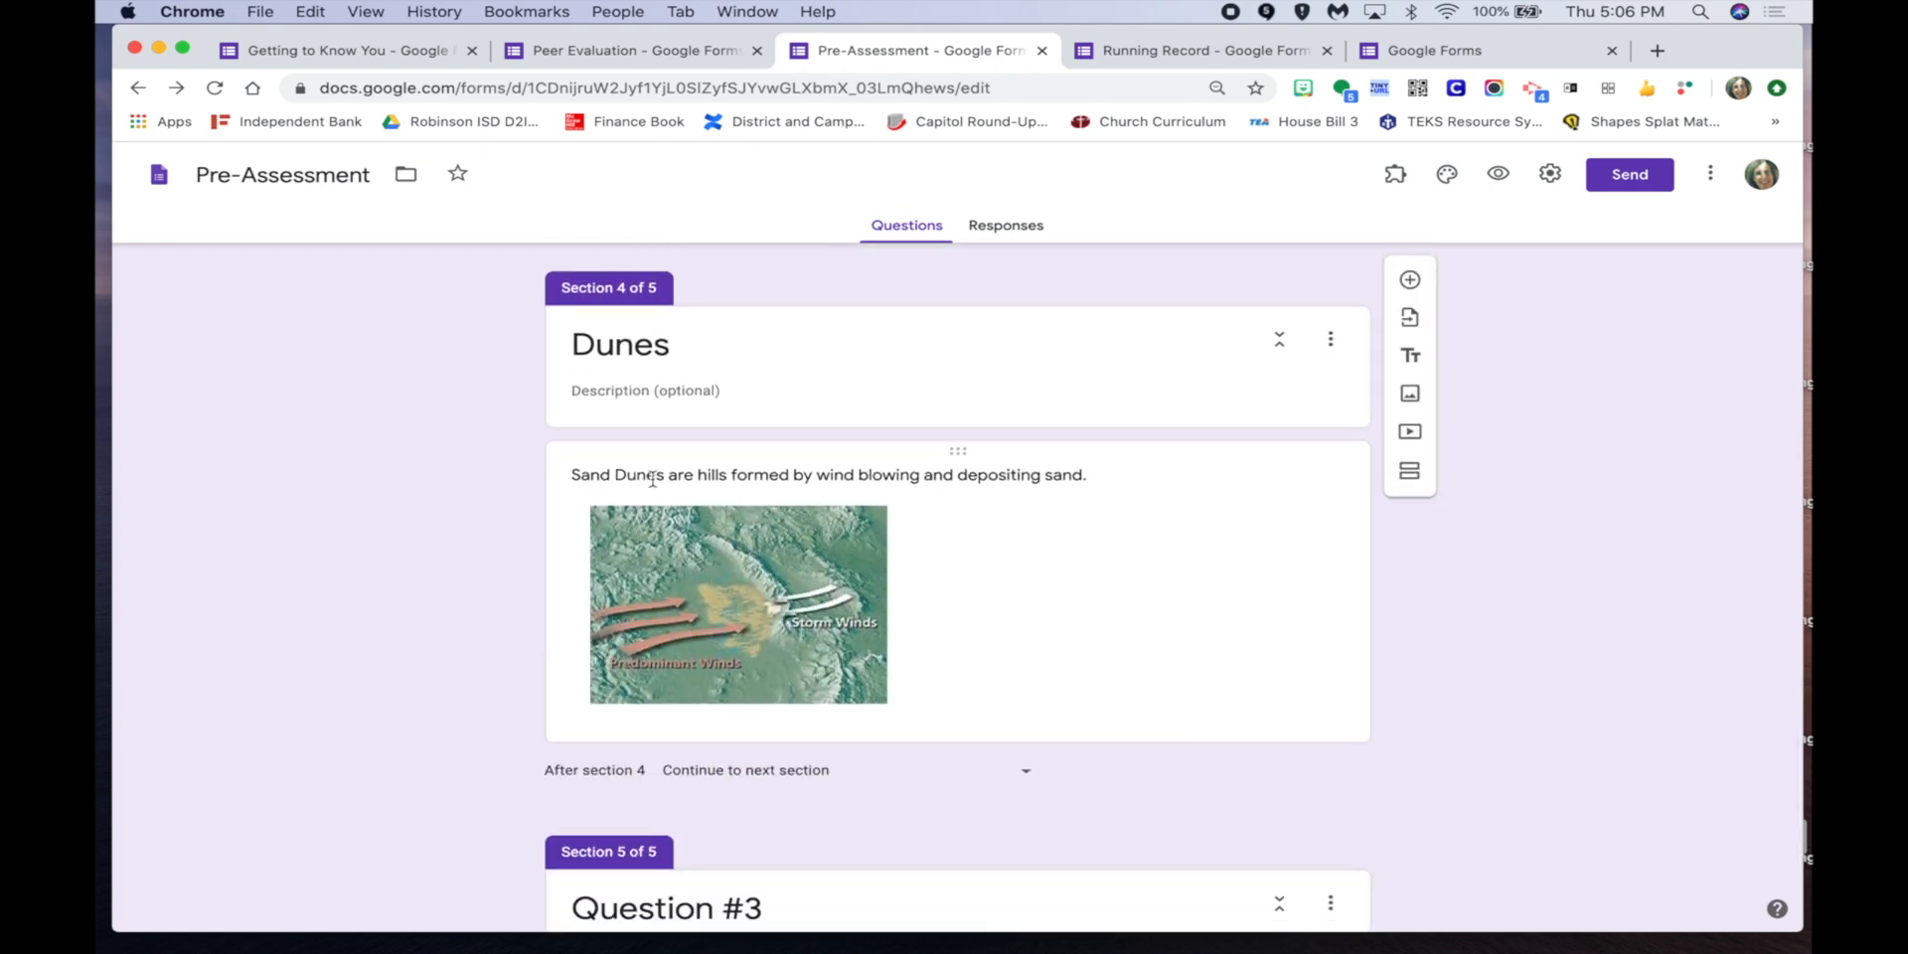
left_click(1189, 580)
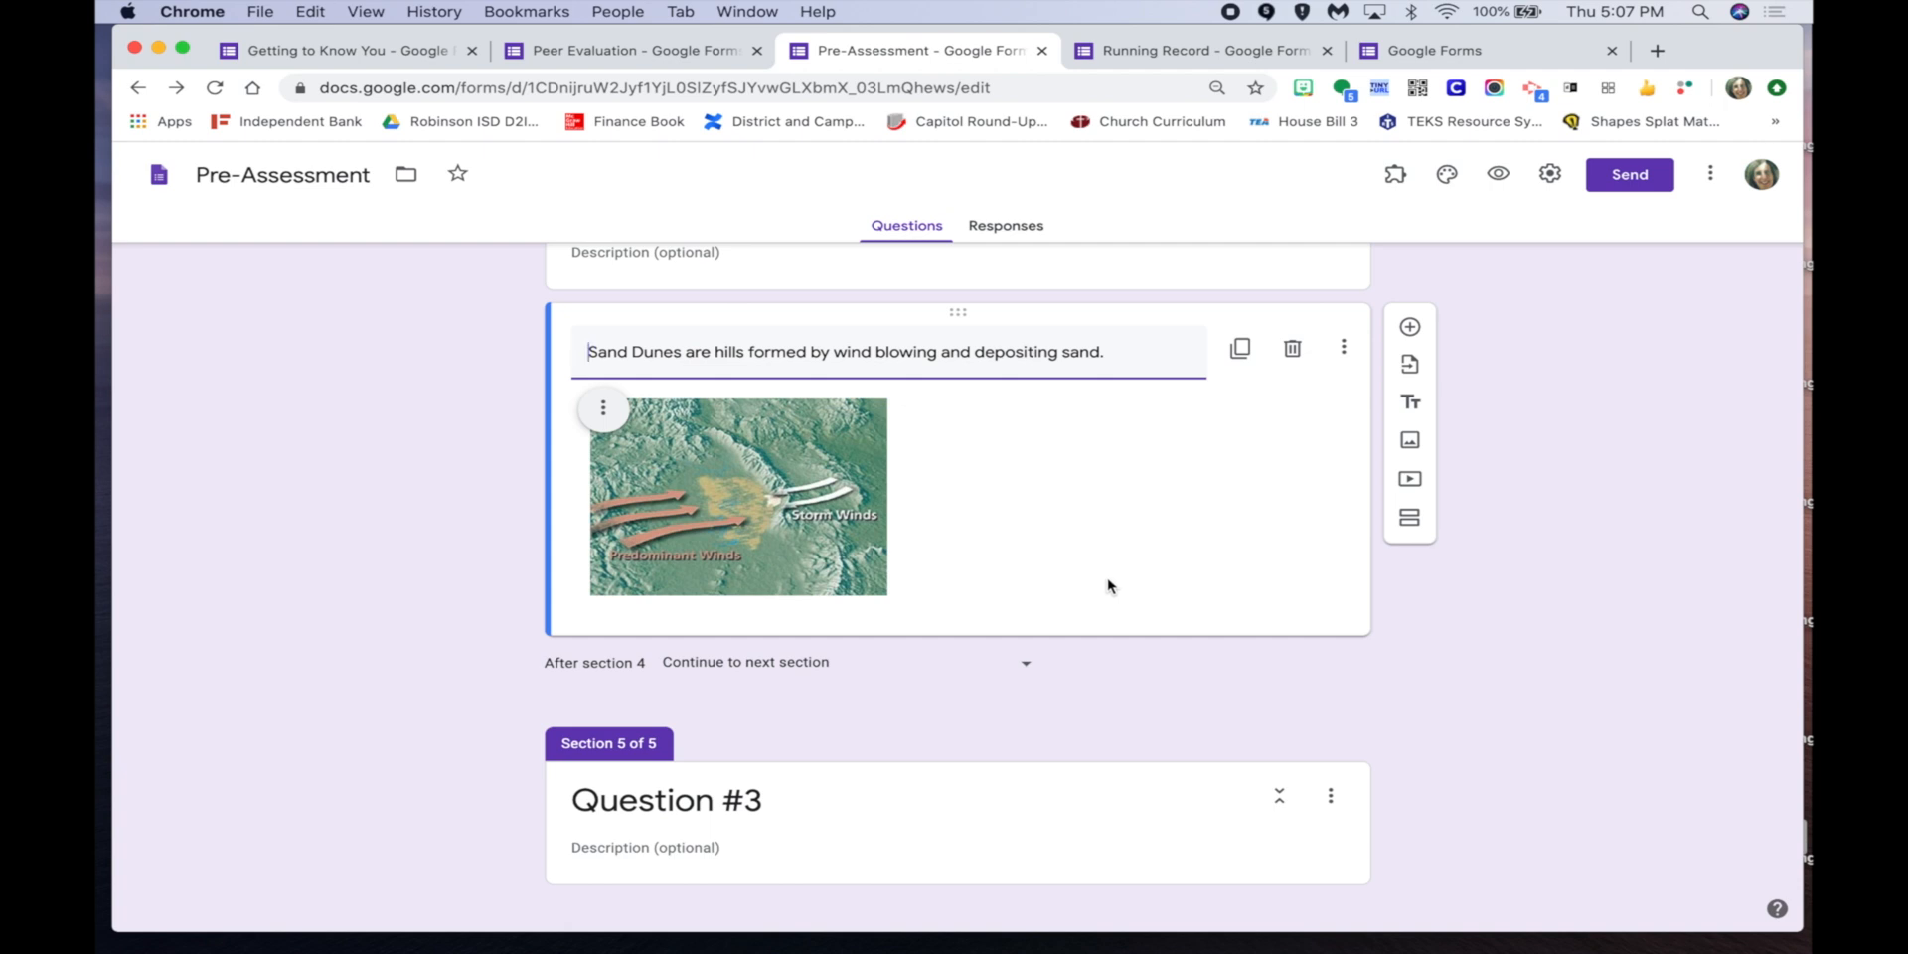
scroll(1109, 587, "down", 1)
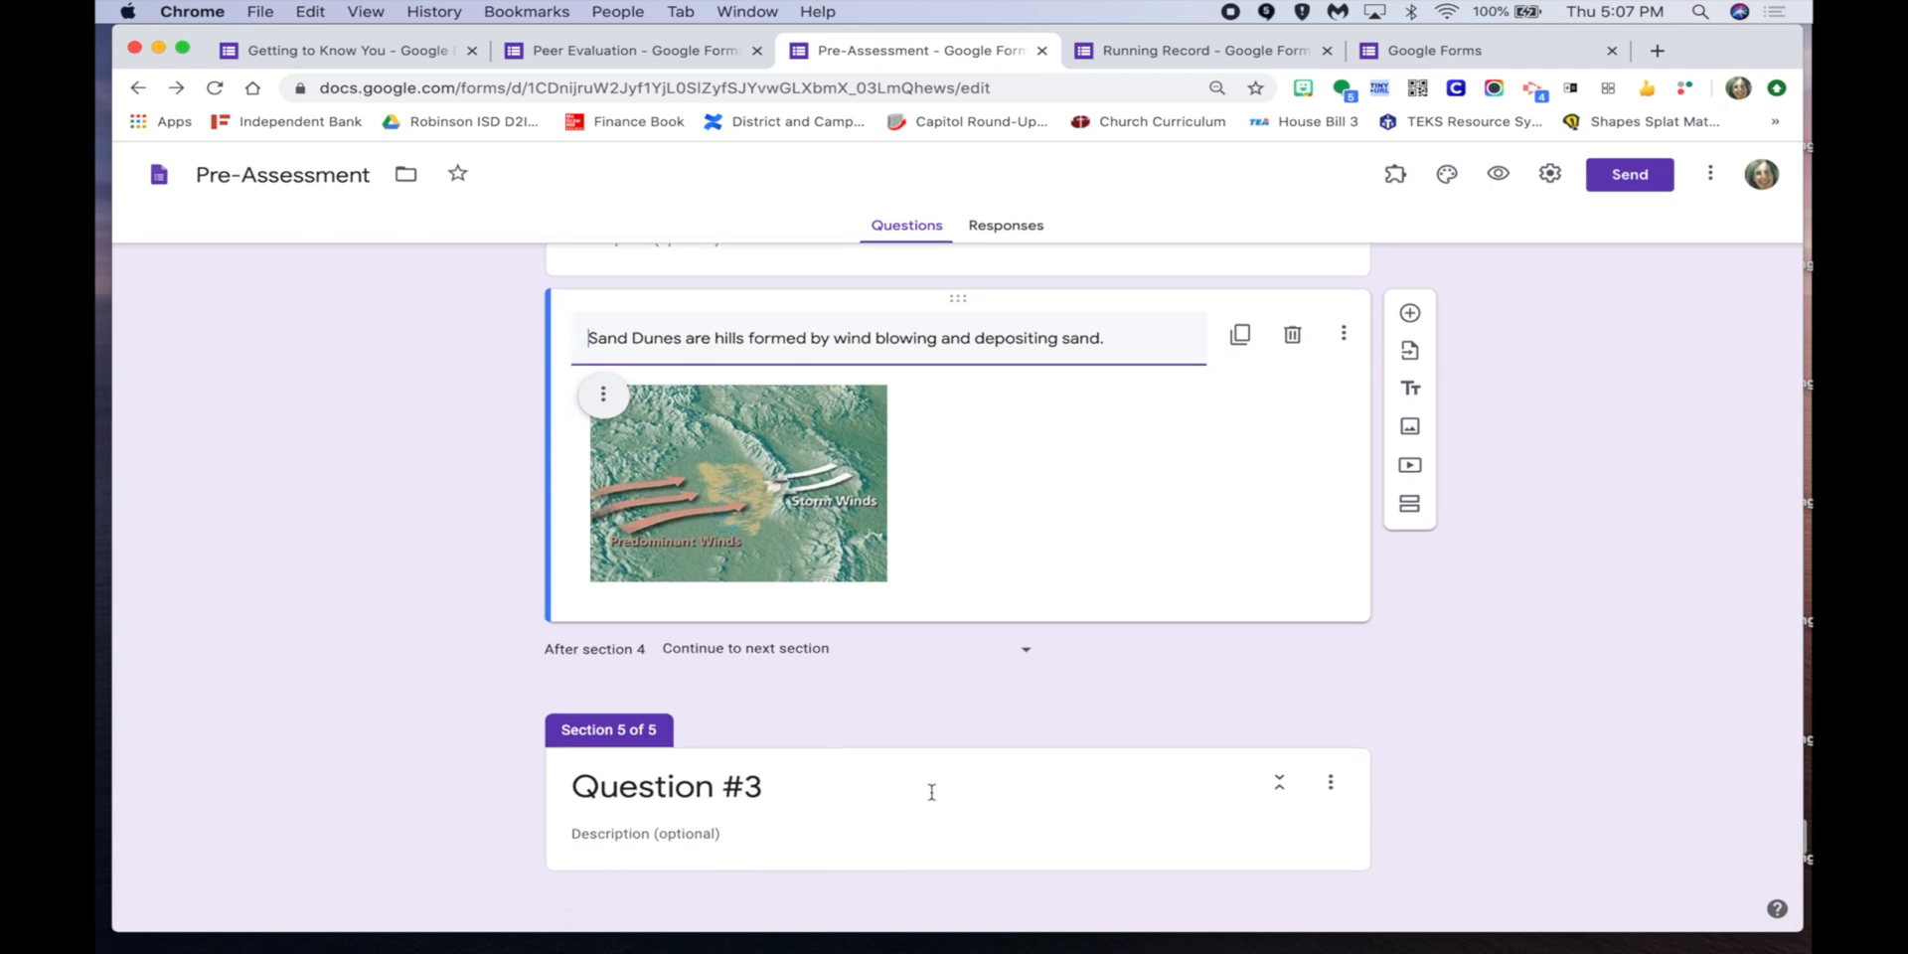
scroll(931, 792, "up", 20)
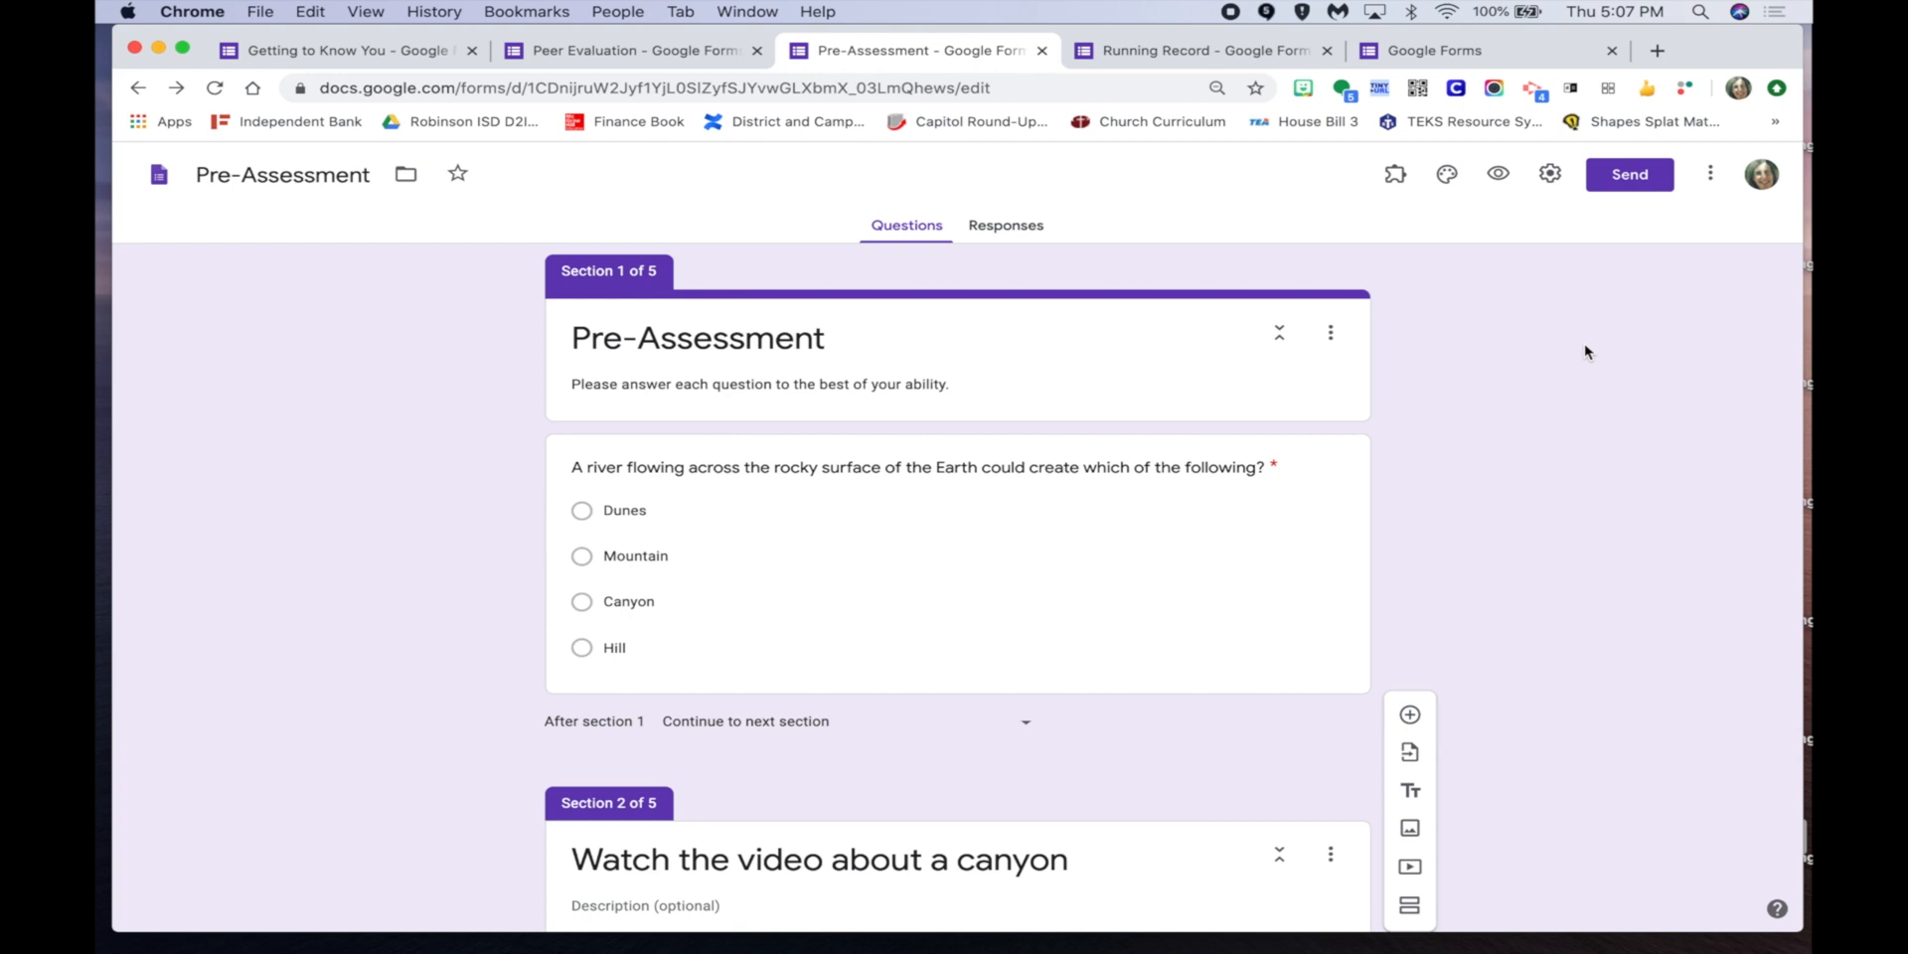
Open the Getting to Know You form's settings and view its Presentation and Quizzes options.
left_click(266, 62)
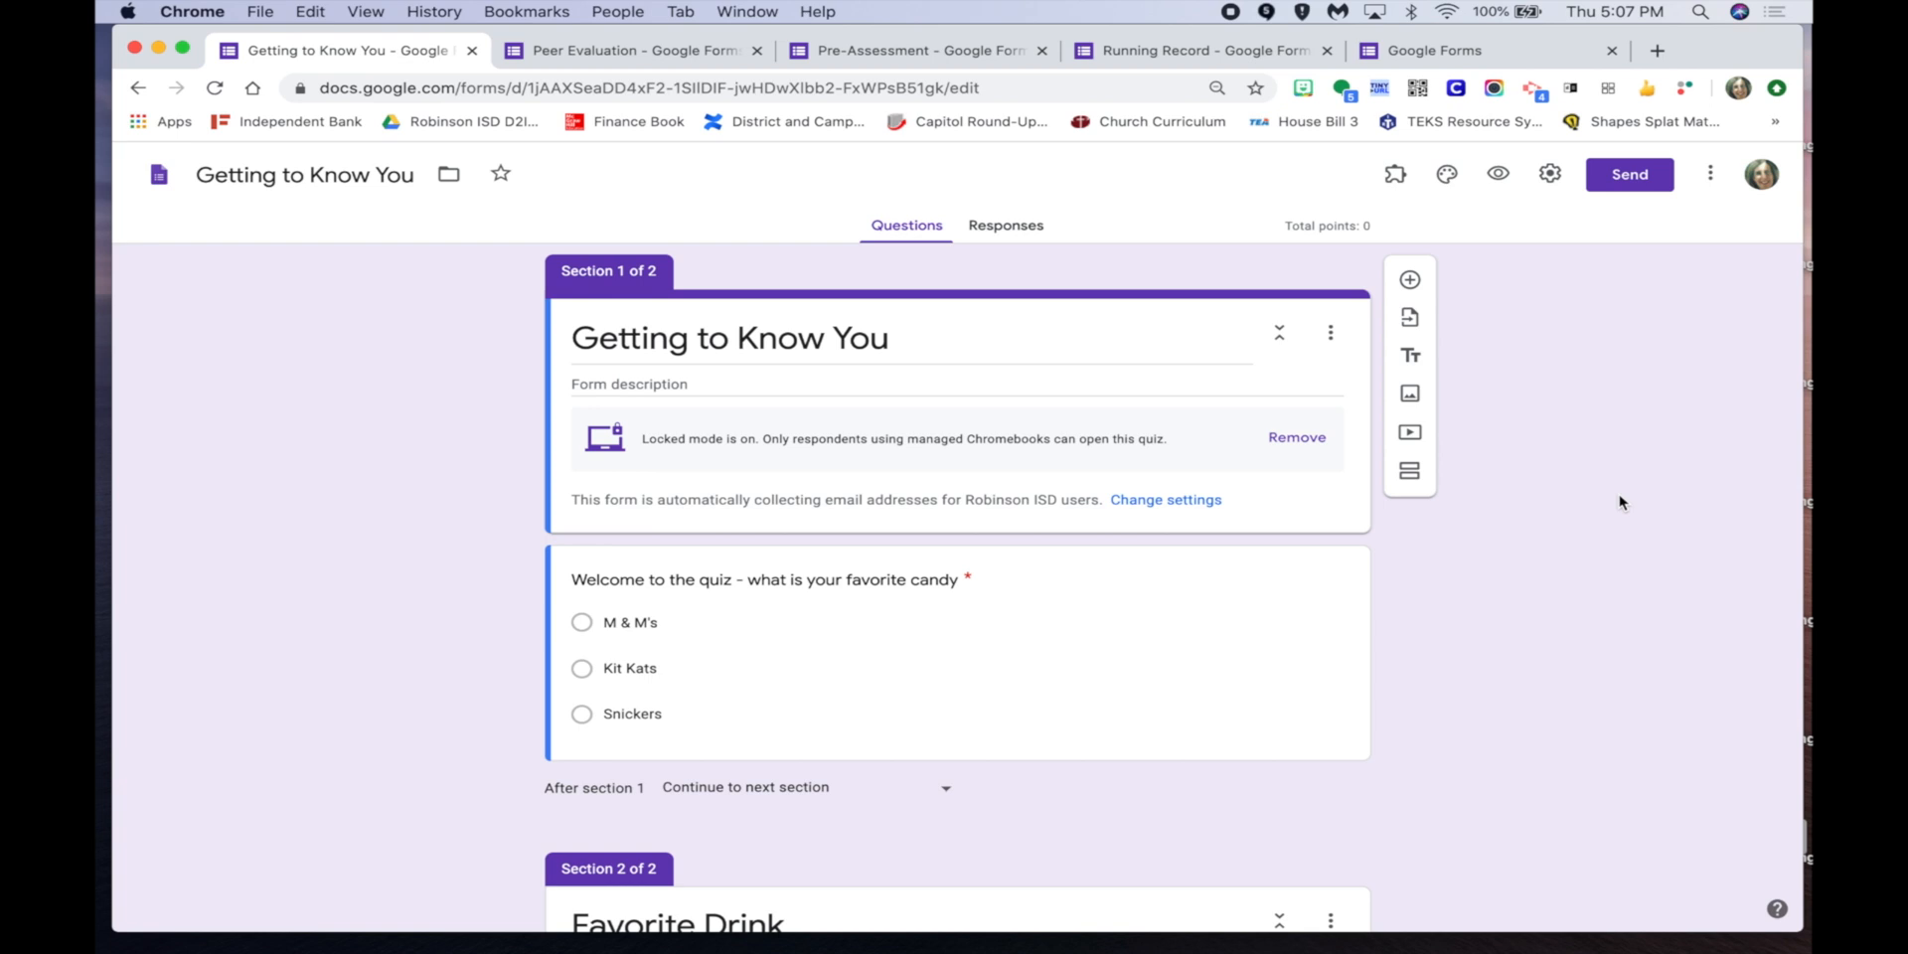
left_click(1548, 176)
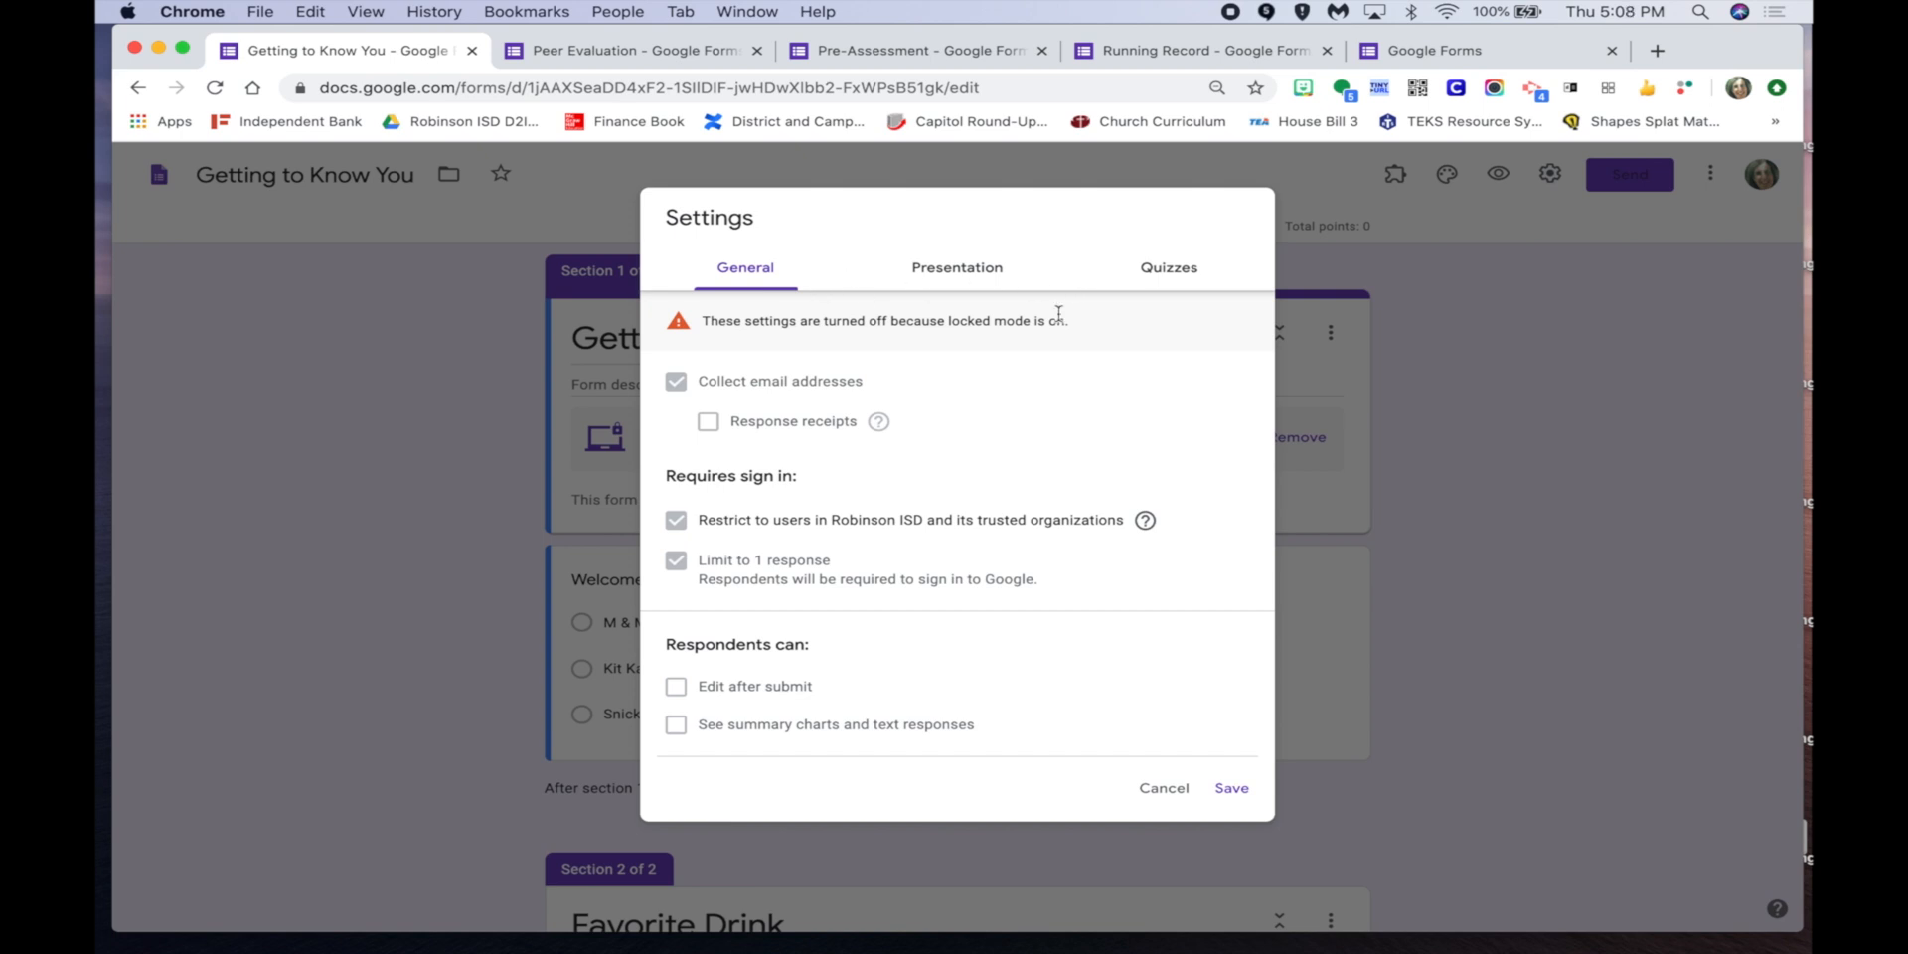
left_click(979, 267)
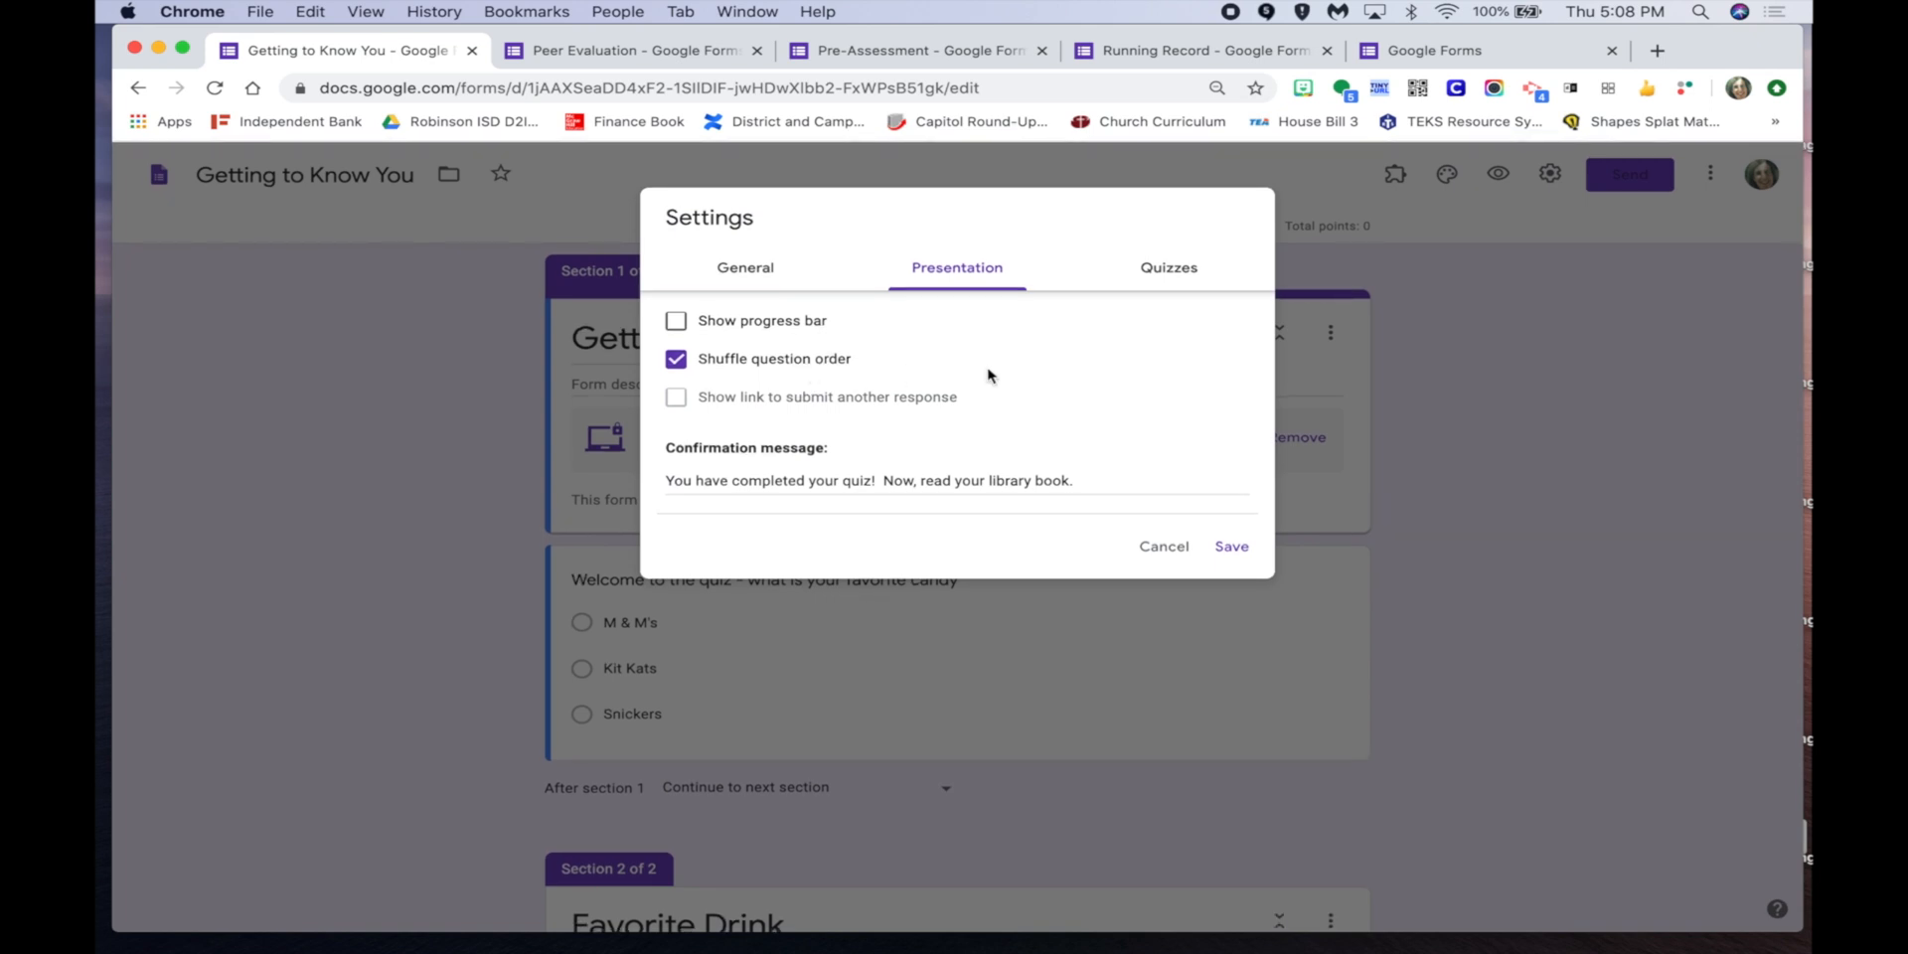
left_click(1157, 280)
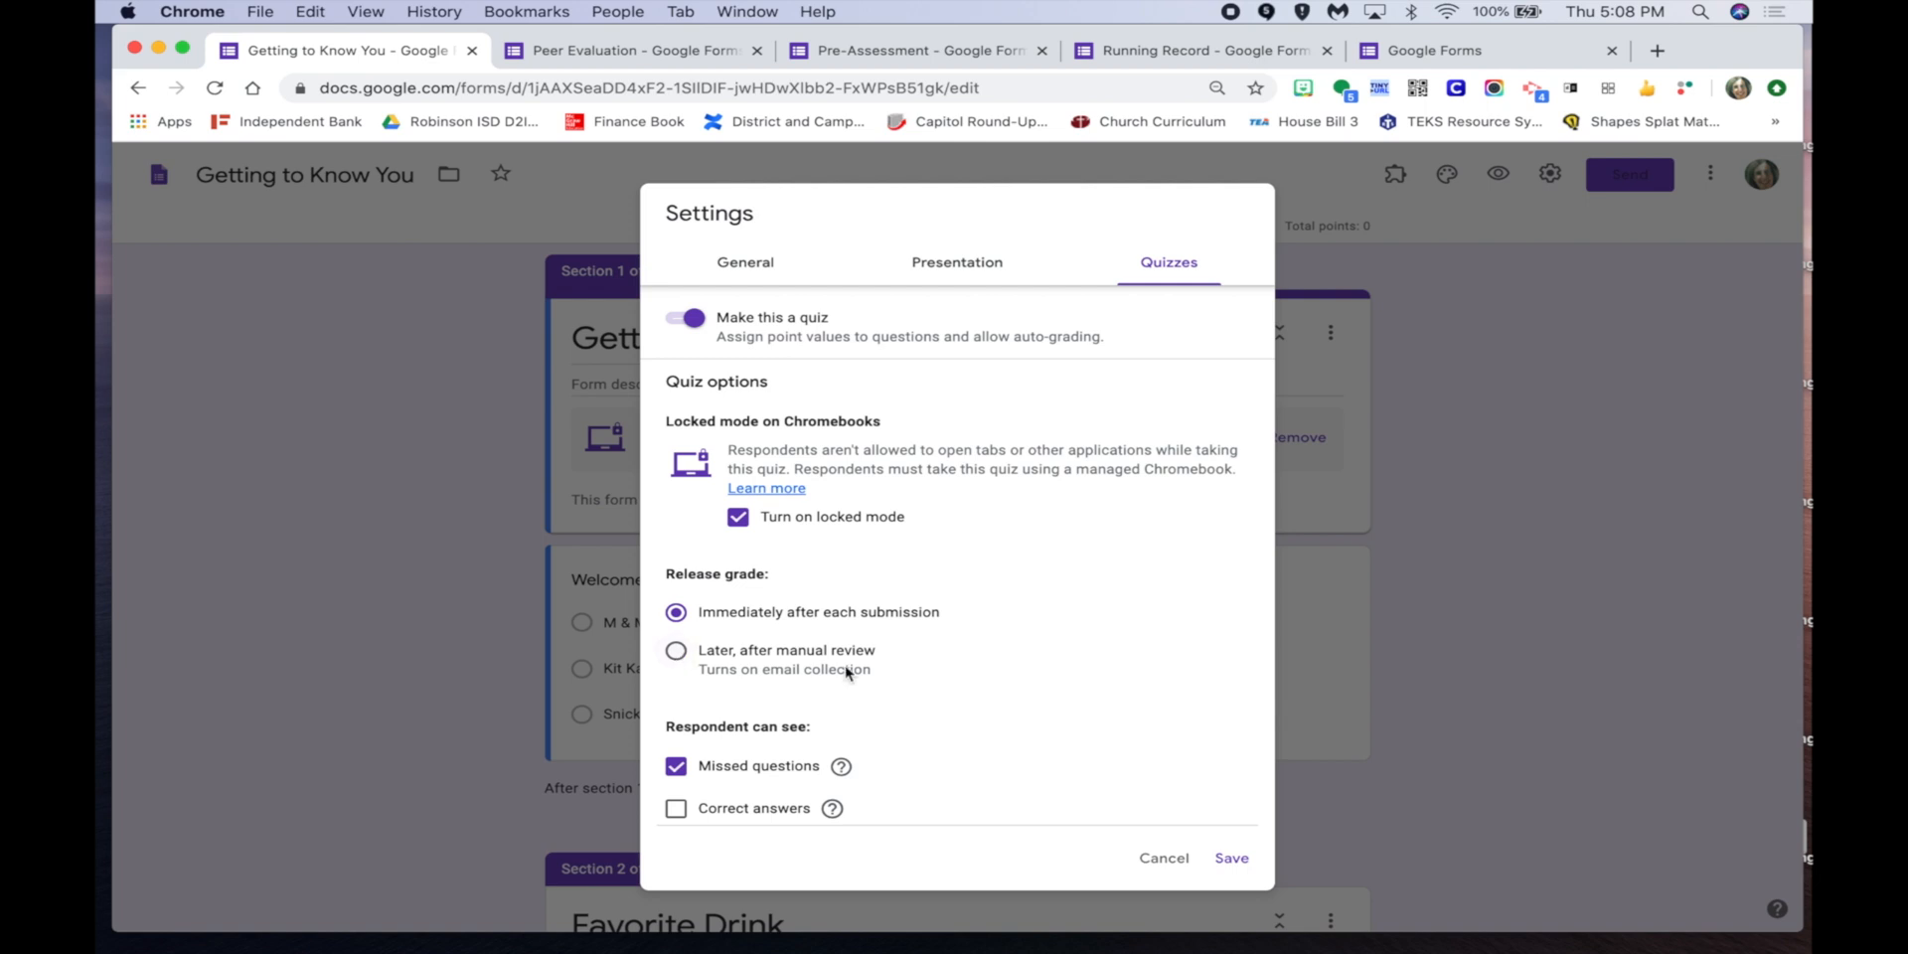
Toggle the quiz checkboxes back, leaving missed questions visible to respondents and locked mode on.
scroll(1057, 682, "down", 2)
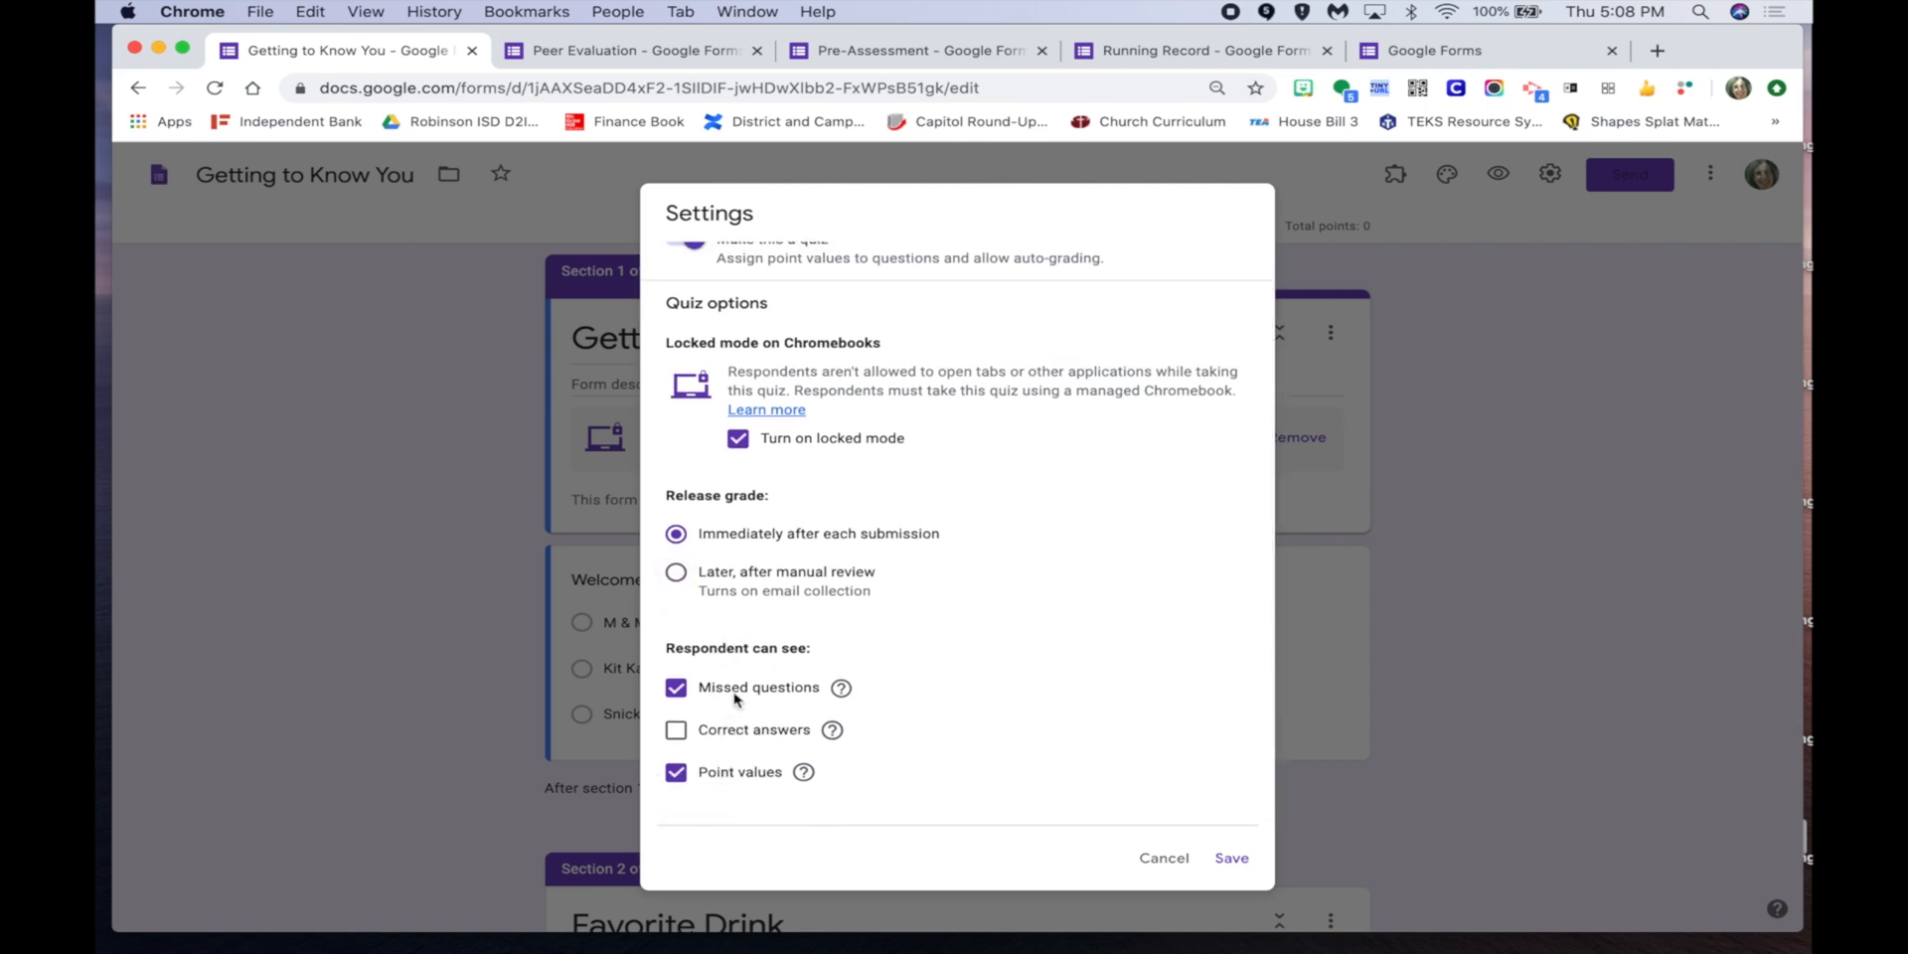
left_click(678, 732)
left_click(676, 688)
left_click(676, 731)
left_click(675, 688)
scroll(1179, 660, "up", 2)
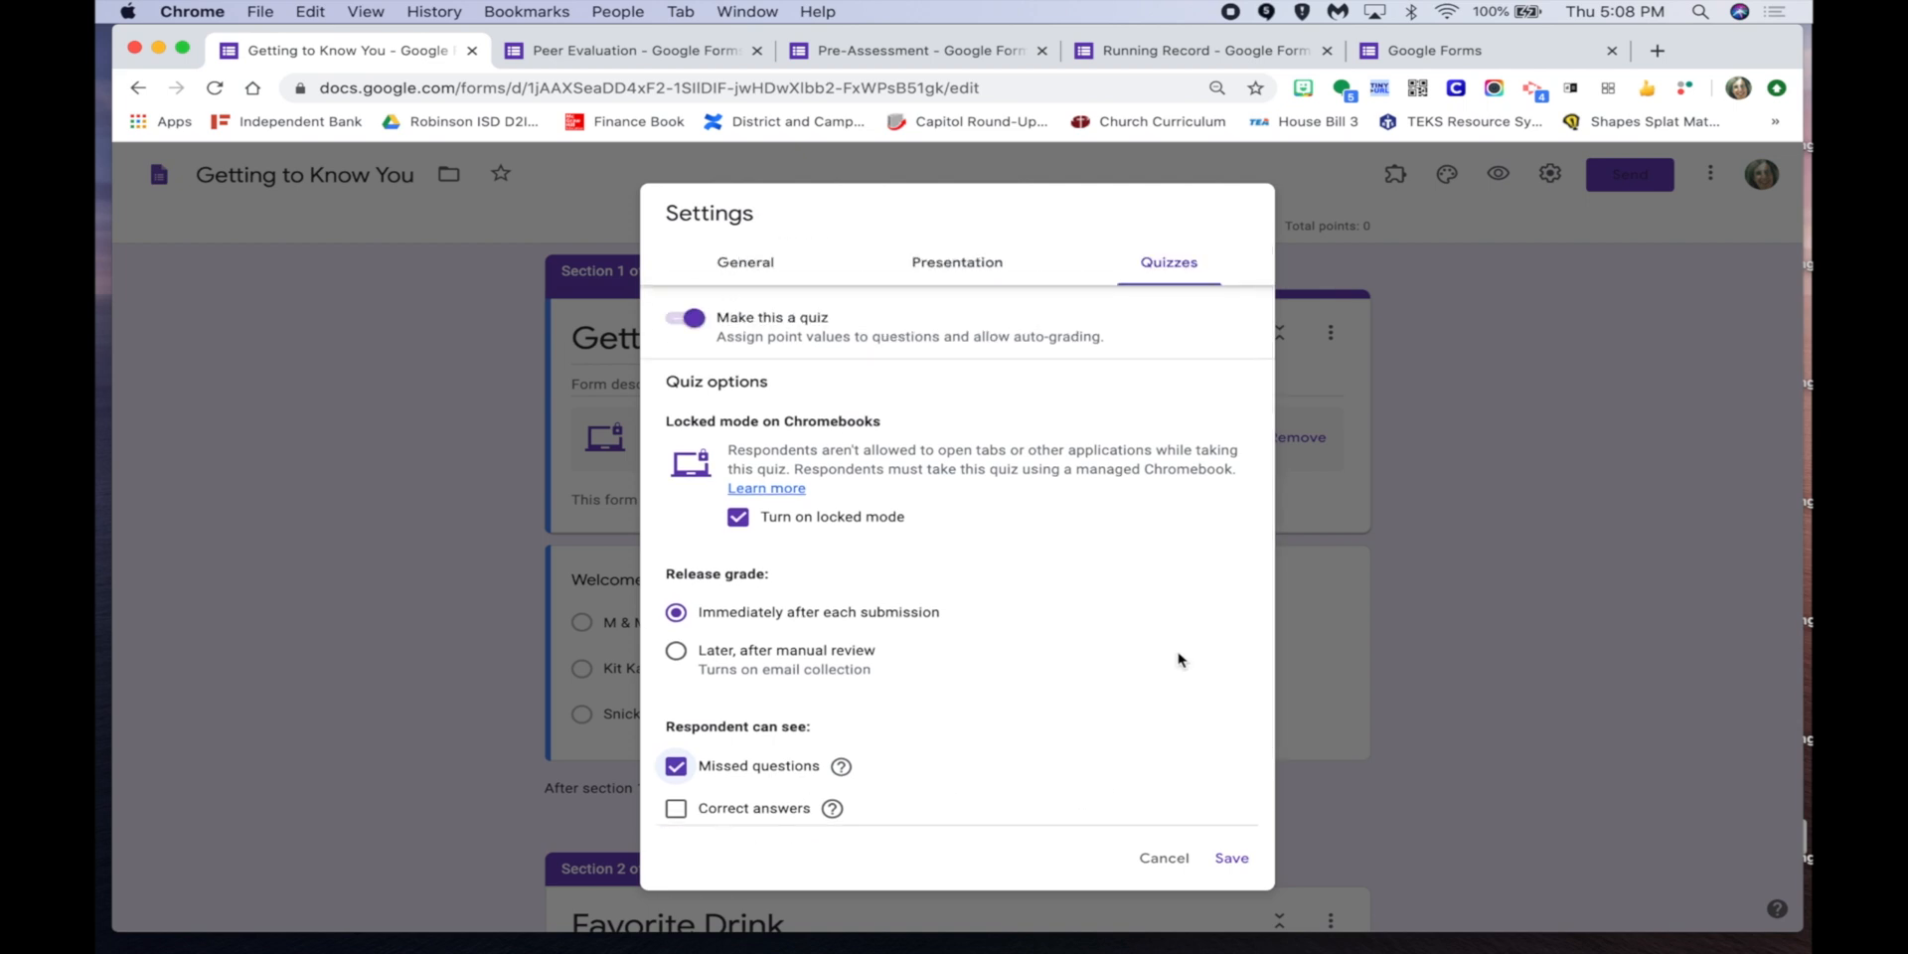
left_click(738, 523)
left_click(739, 526)
scroll(1059, 537, "up", 2)
scroll(1059, 538, "down", 1)
scroll(1059, 537, "up", 1)
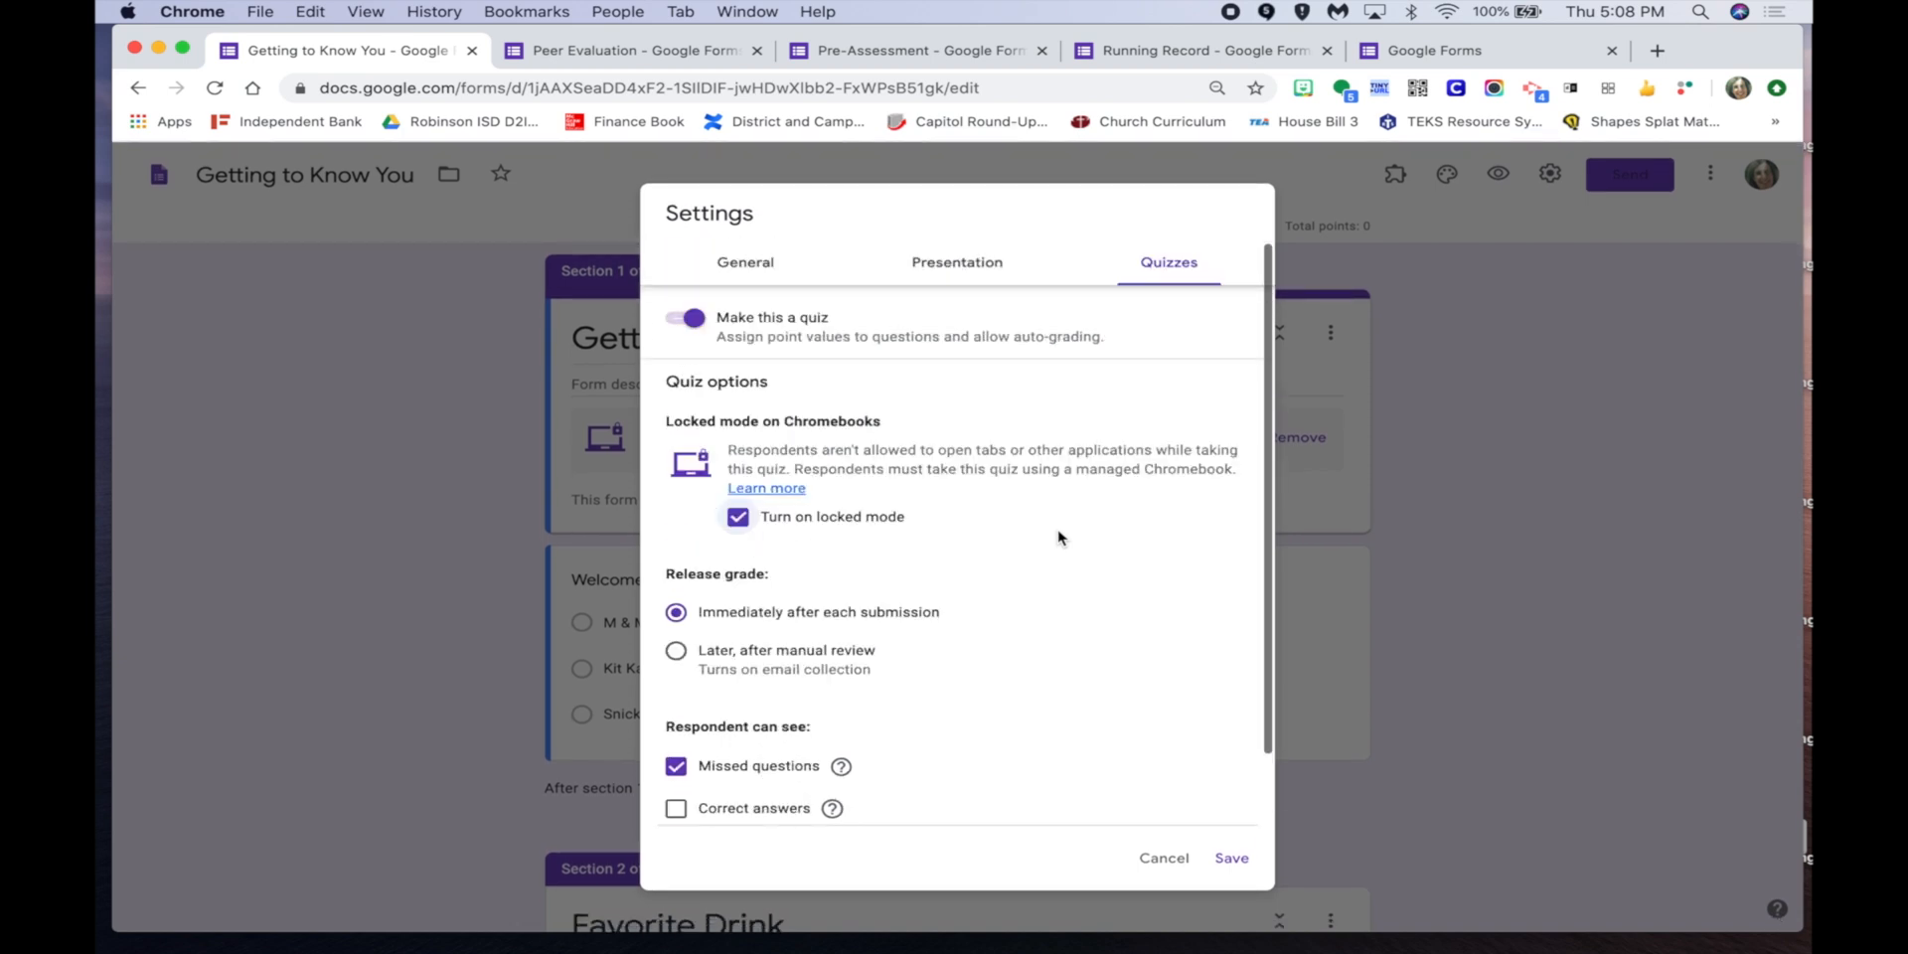
Save settings with the confirmation 'You have completed your quiz! Now, read your library book.'.
left_click(952, 264)
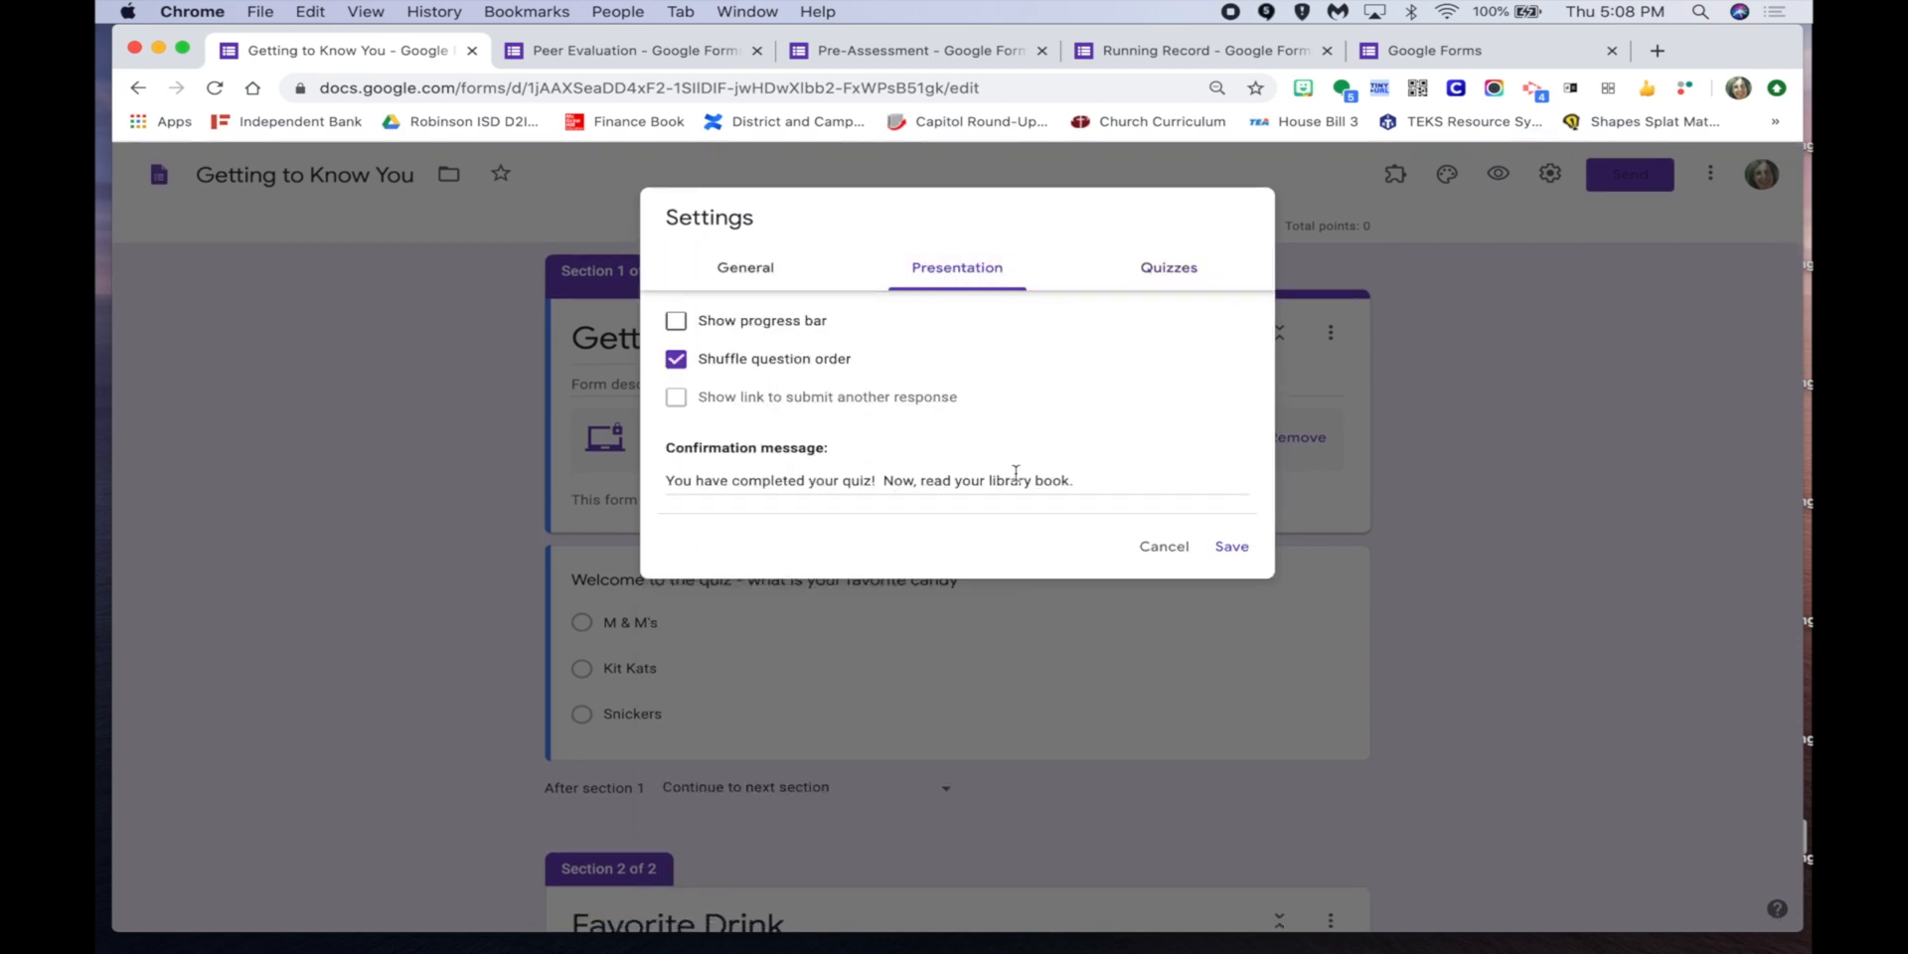
mouse_move(663, 444)
left_mouse_down()
mouse_move(1083, 483)
mouse_move(667, 438)
left_mouse_up()
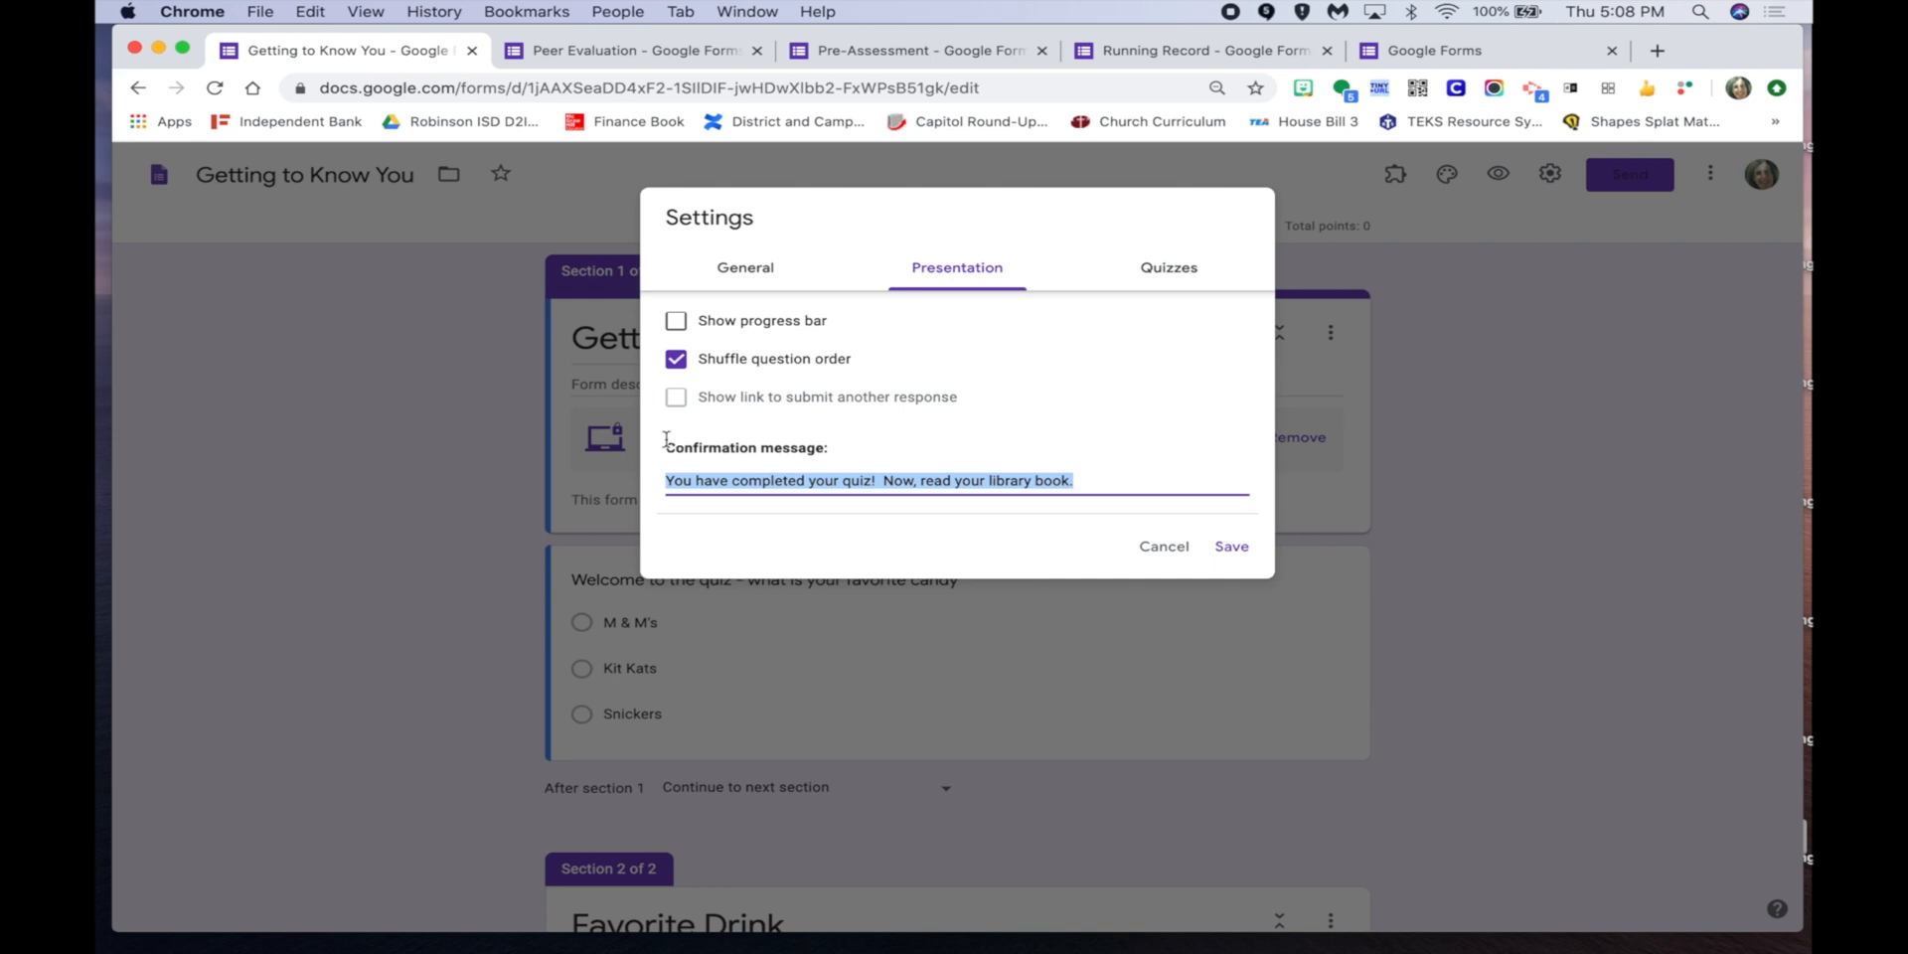
left_click(1145, 476)
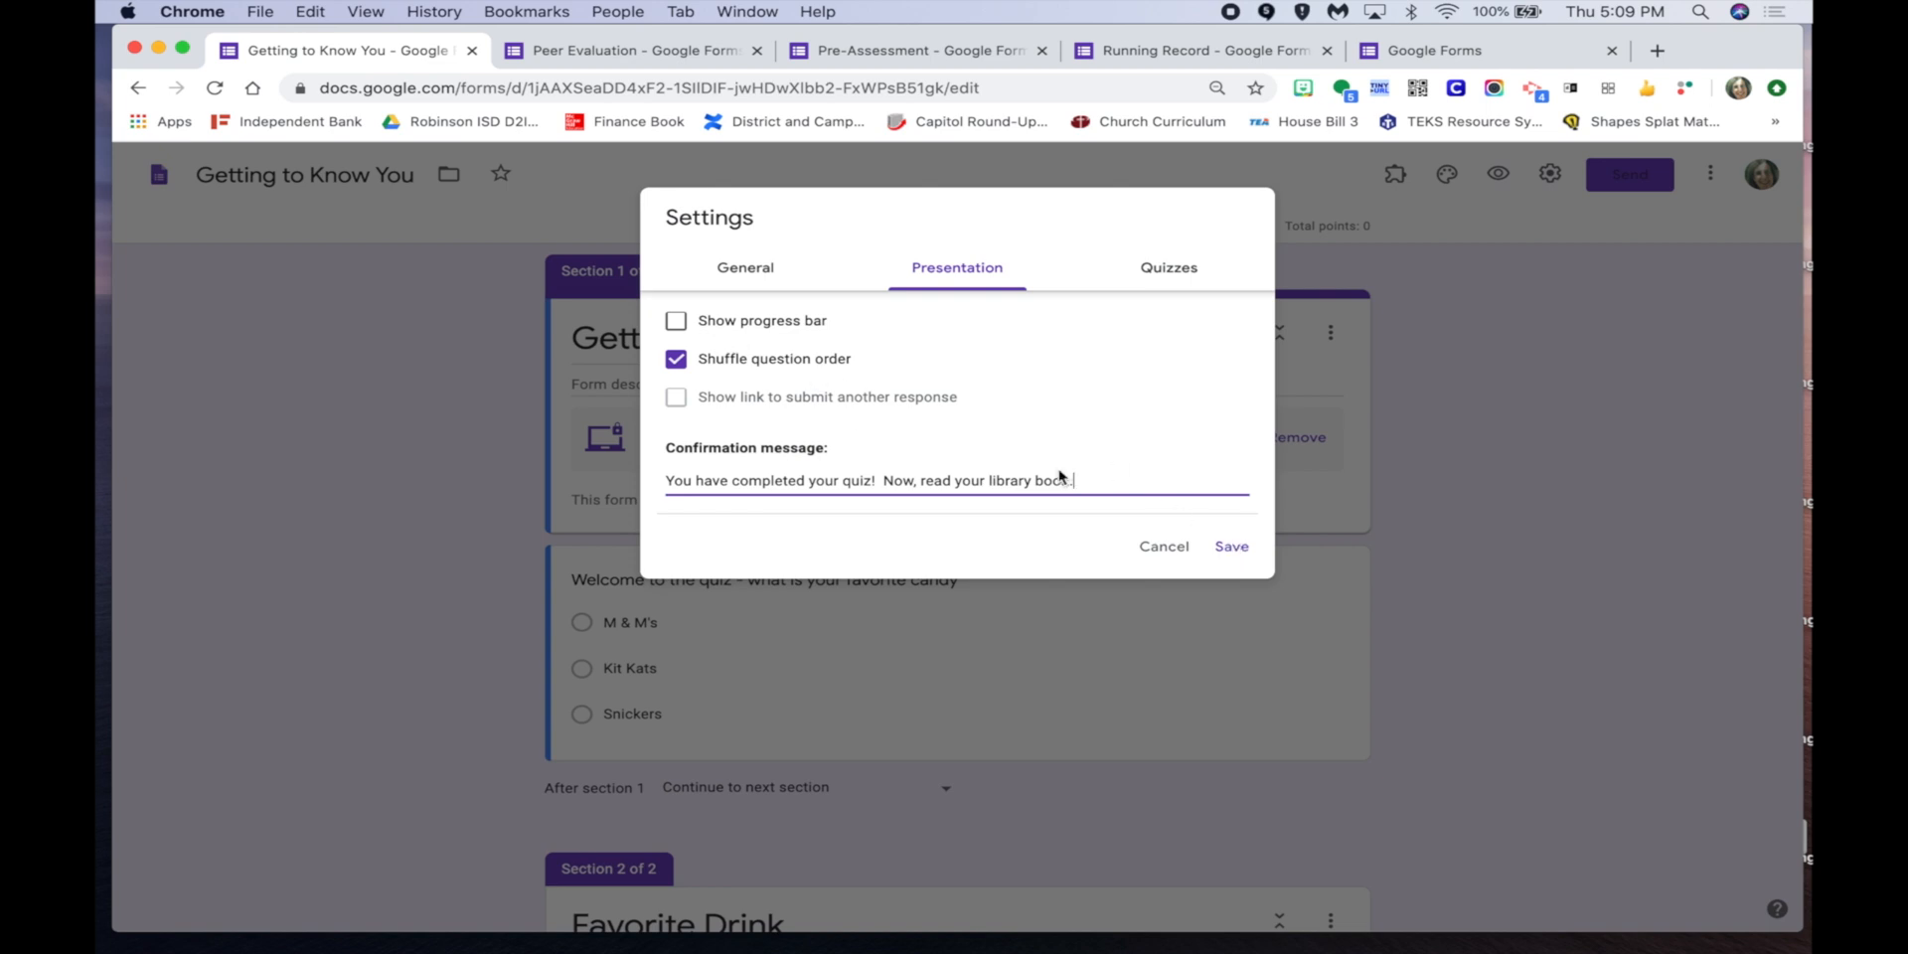
left_click(1231, 545)
left_click(1319, 693)
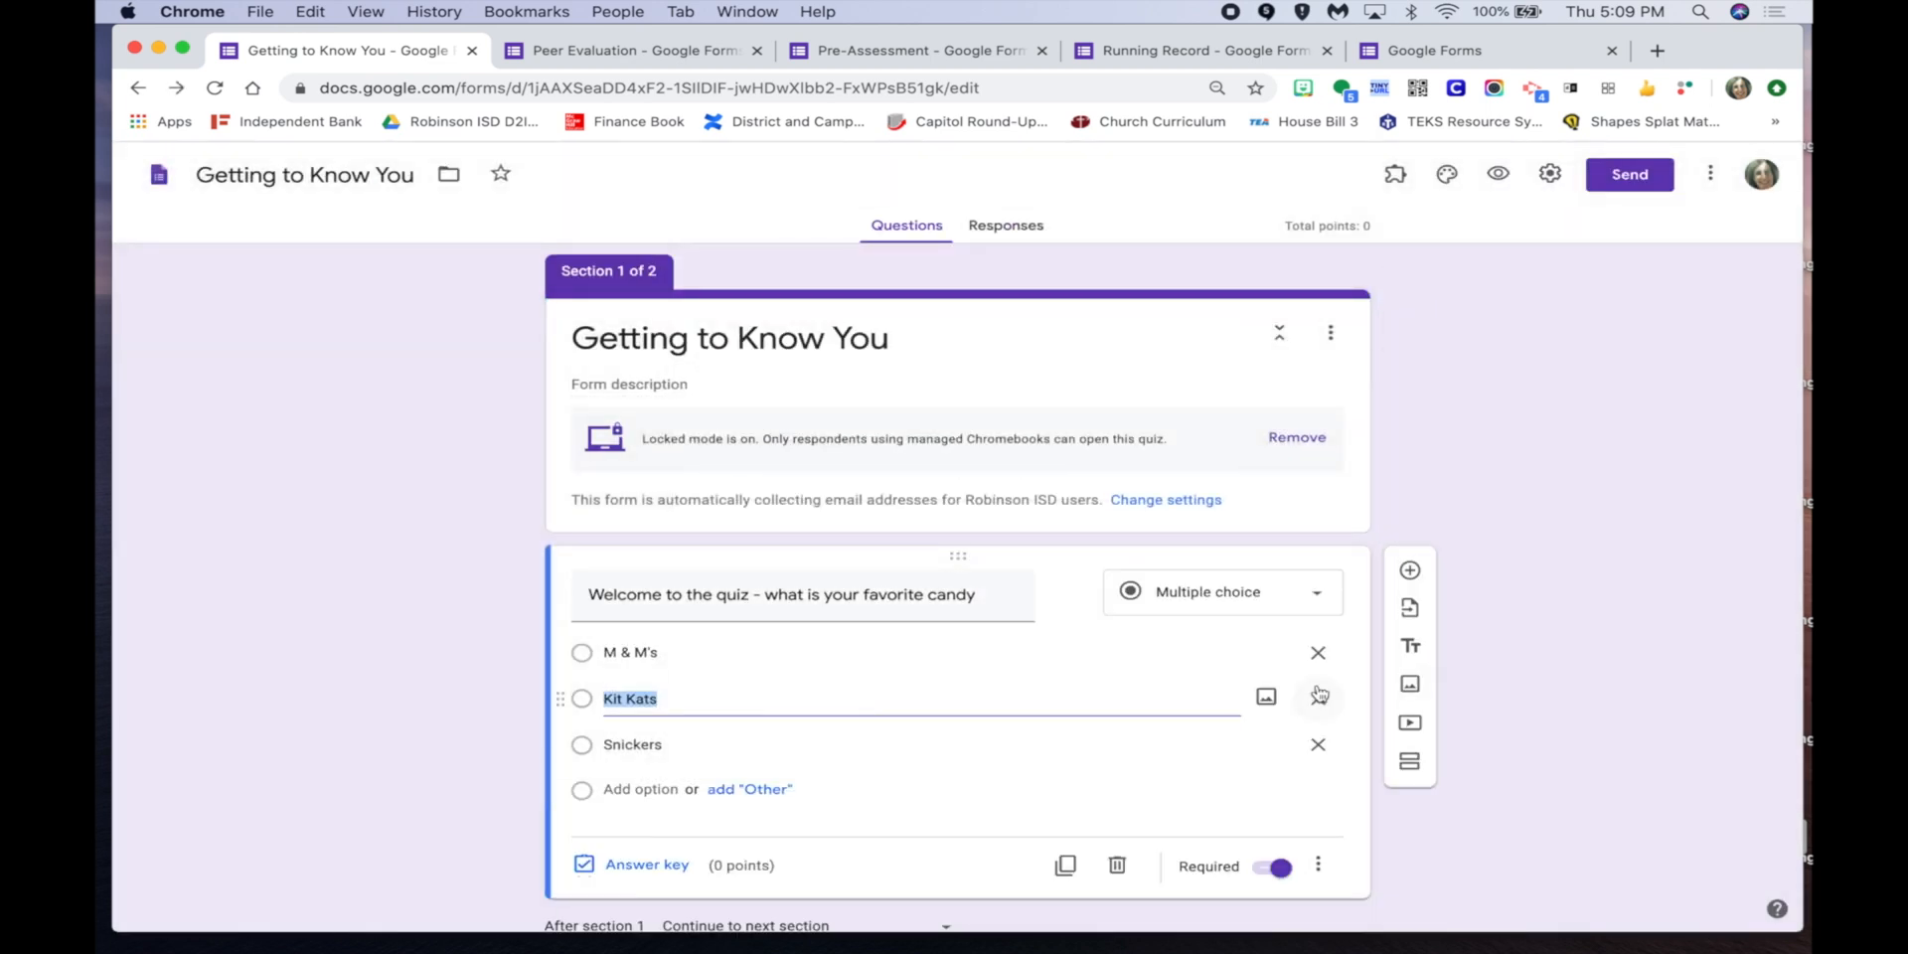
Confirm Shuffle option order is on for the candy question, then switch to the Peer Evaluation form.
left_click(1317, 864)
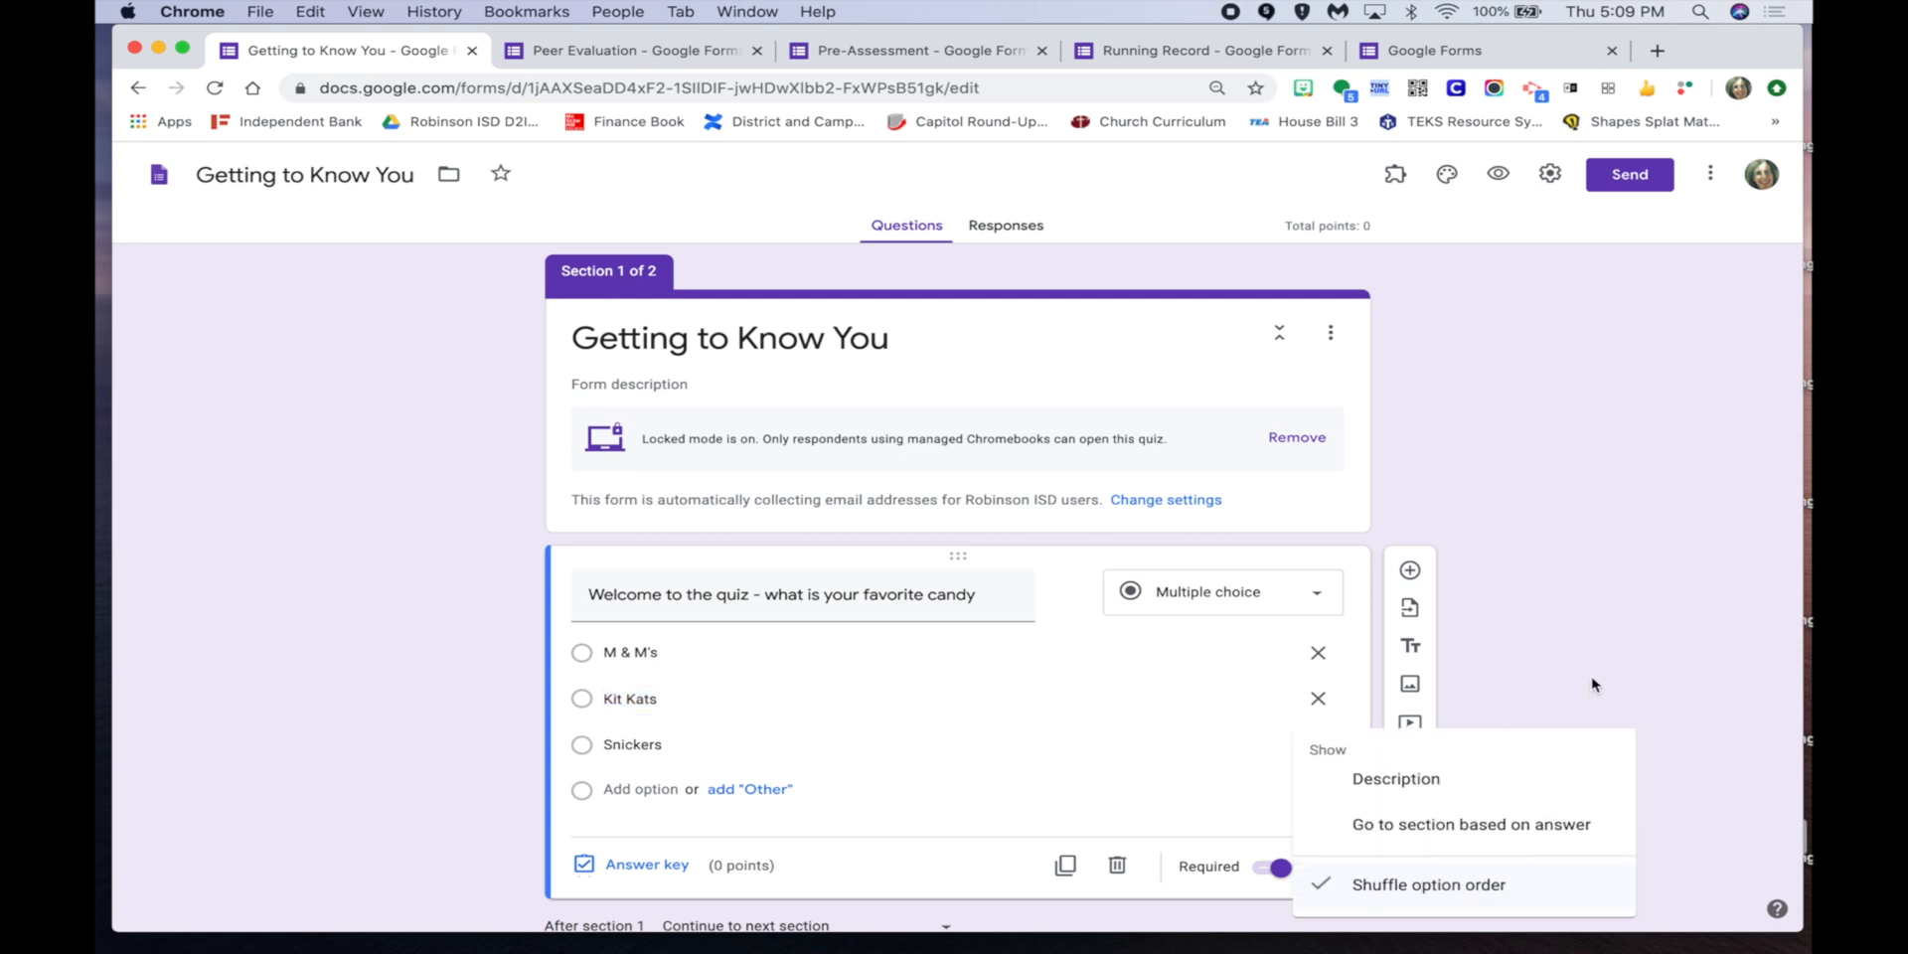
scroll(1593, 685, "down", 3)
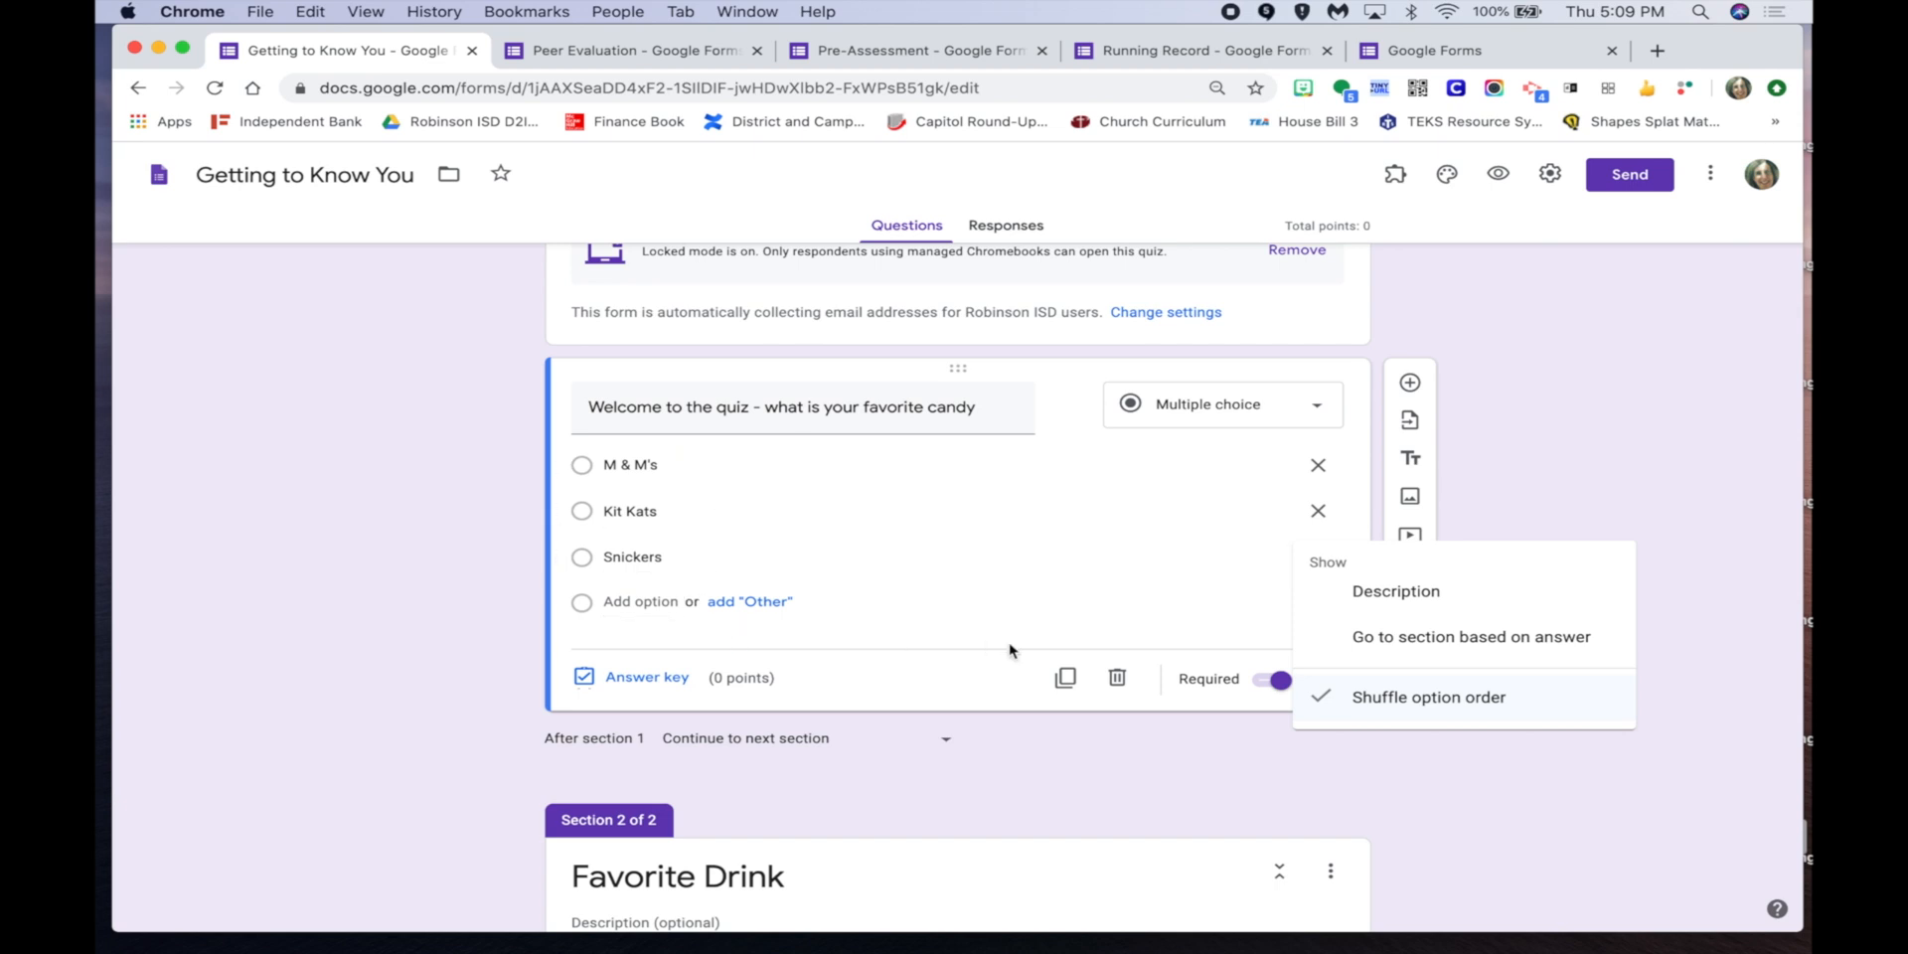
left_click(1428, 696)
scroll(1712, 606, "up", 2)
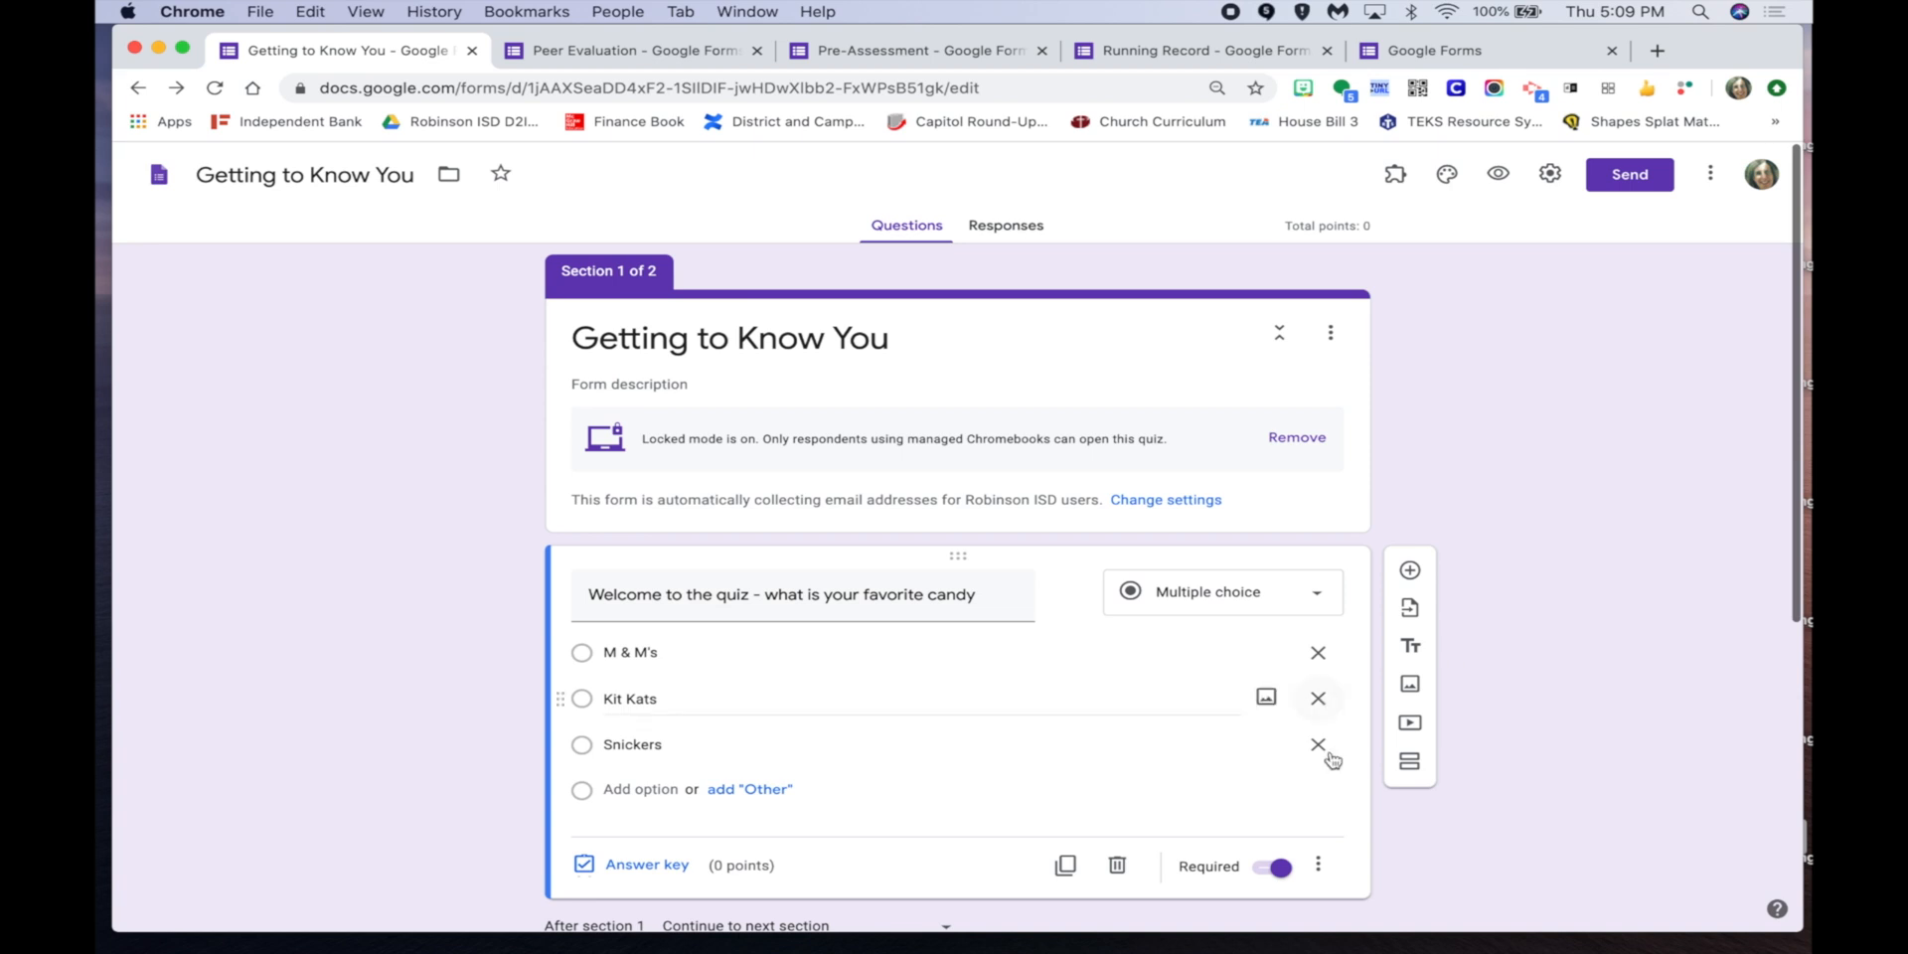
left_click(1318, 865)
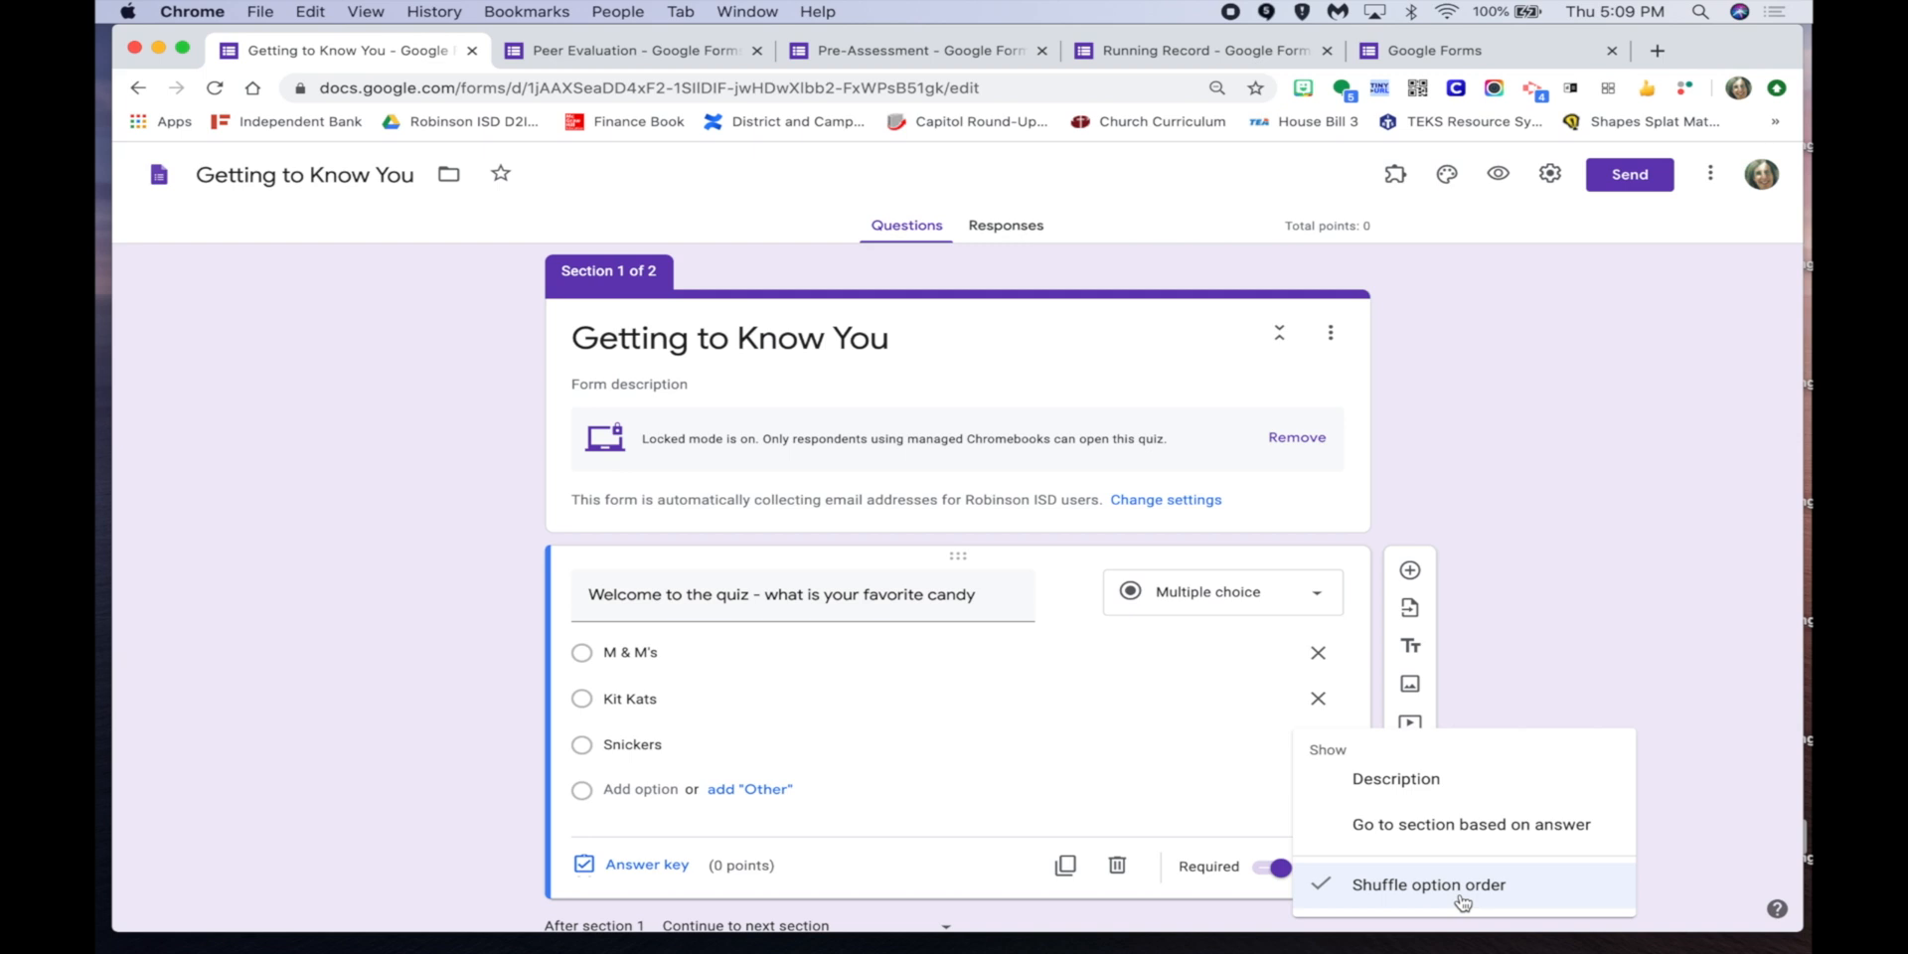
left_click(1694, 639)
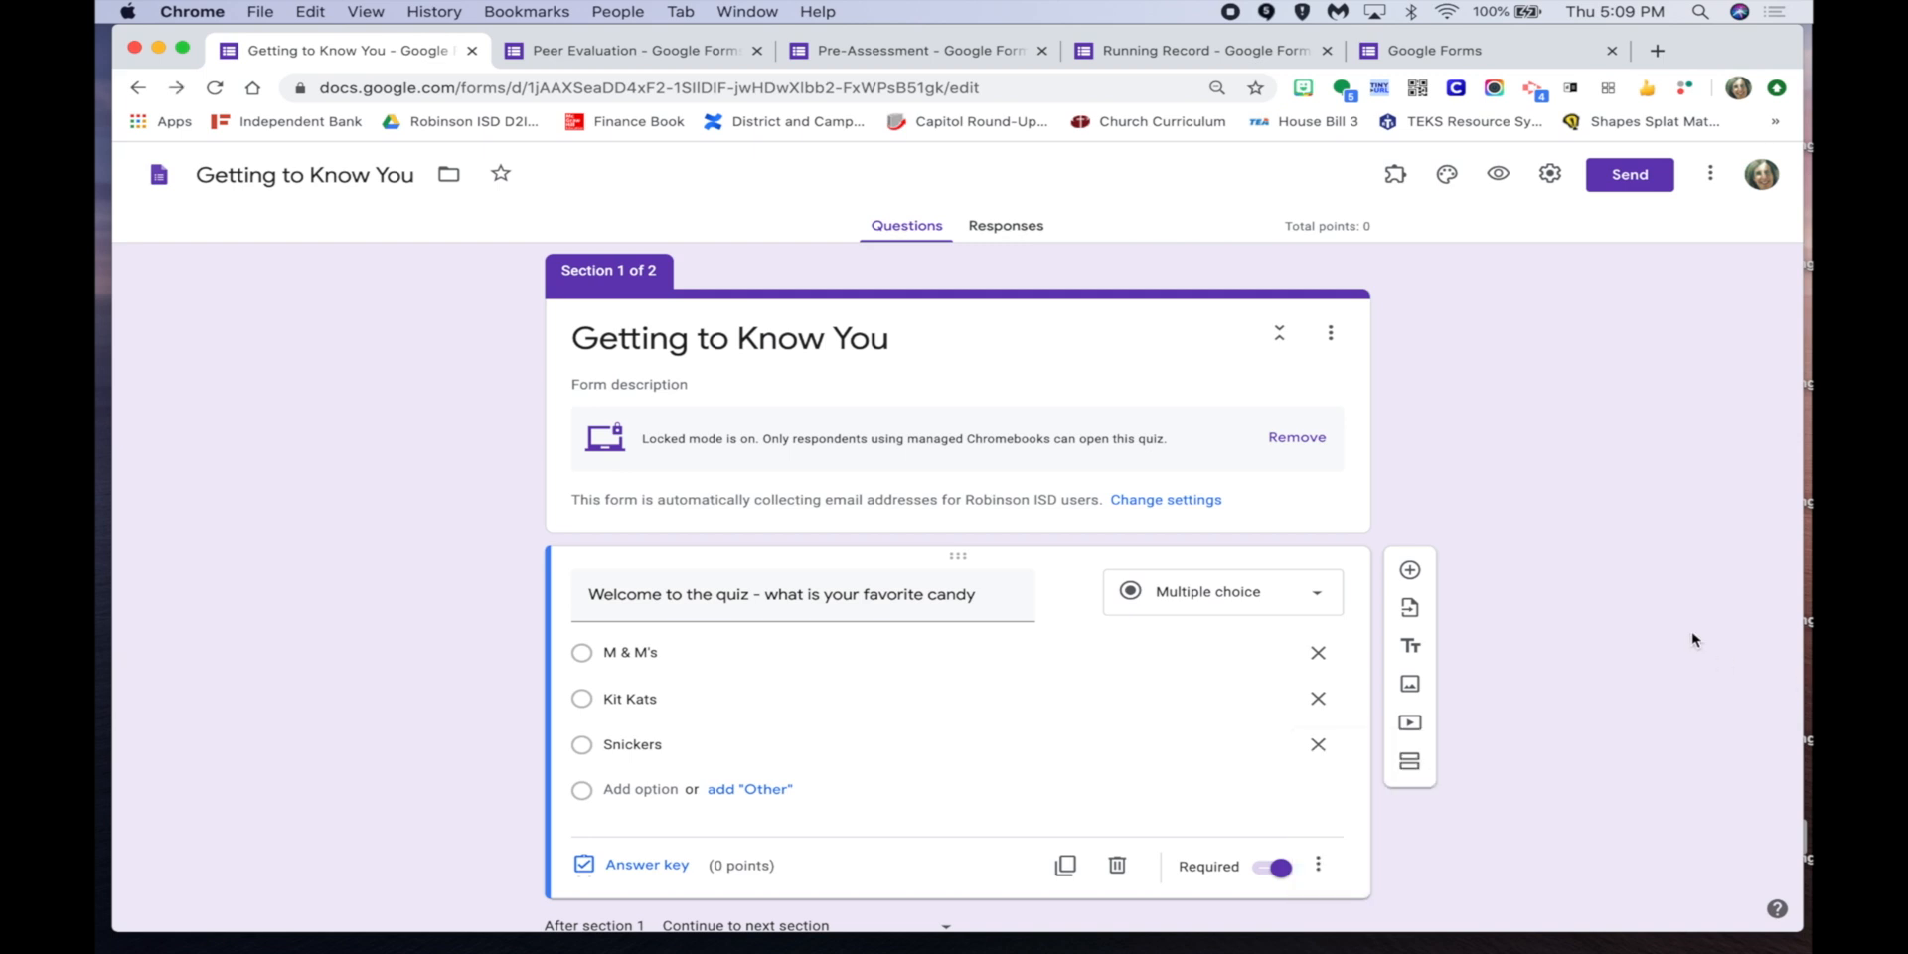
scroll(1694, 639, "down", 2)
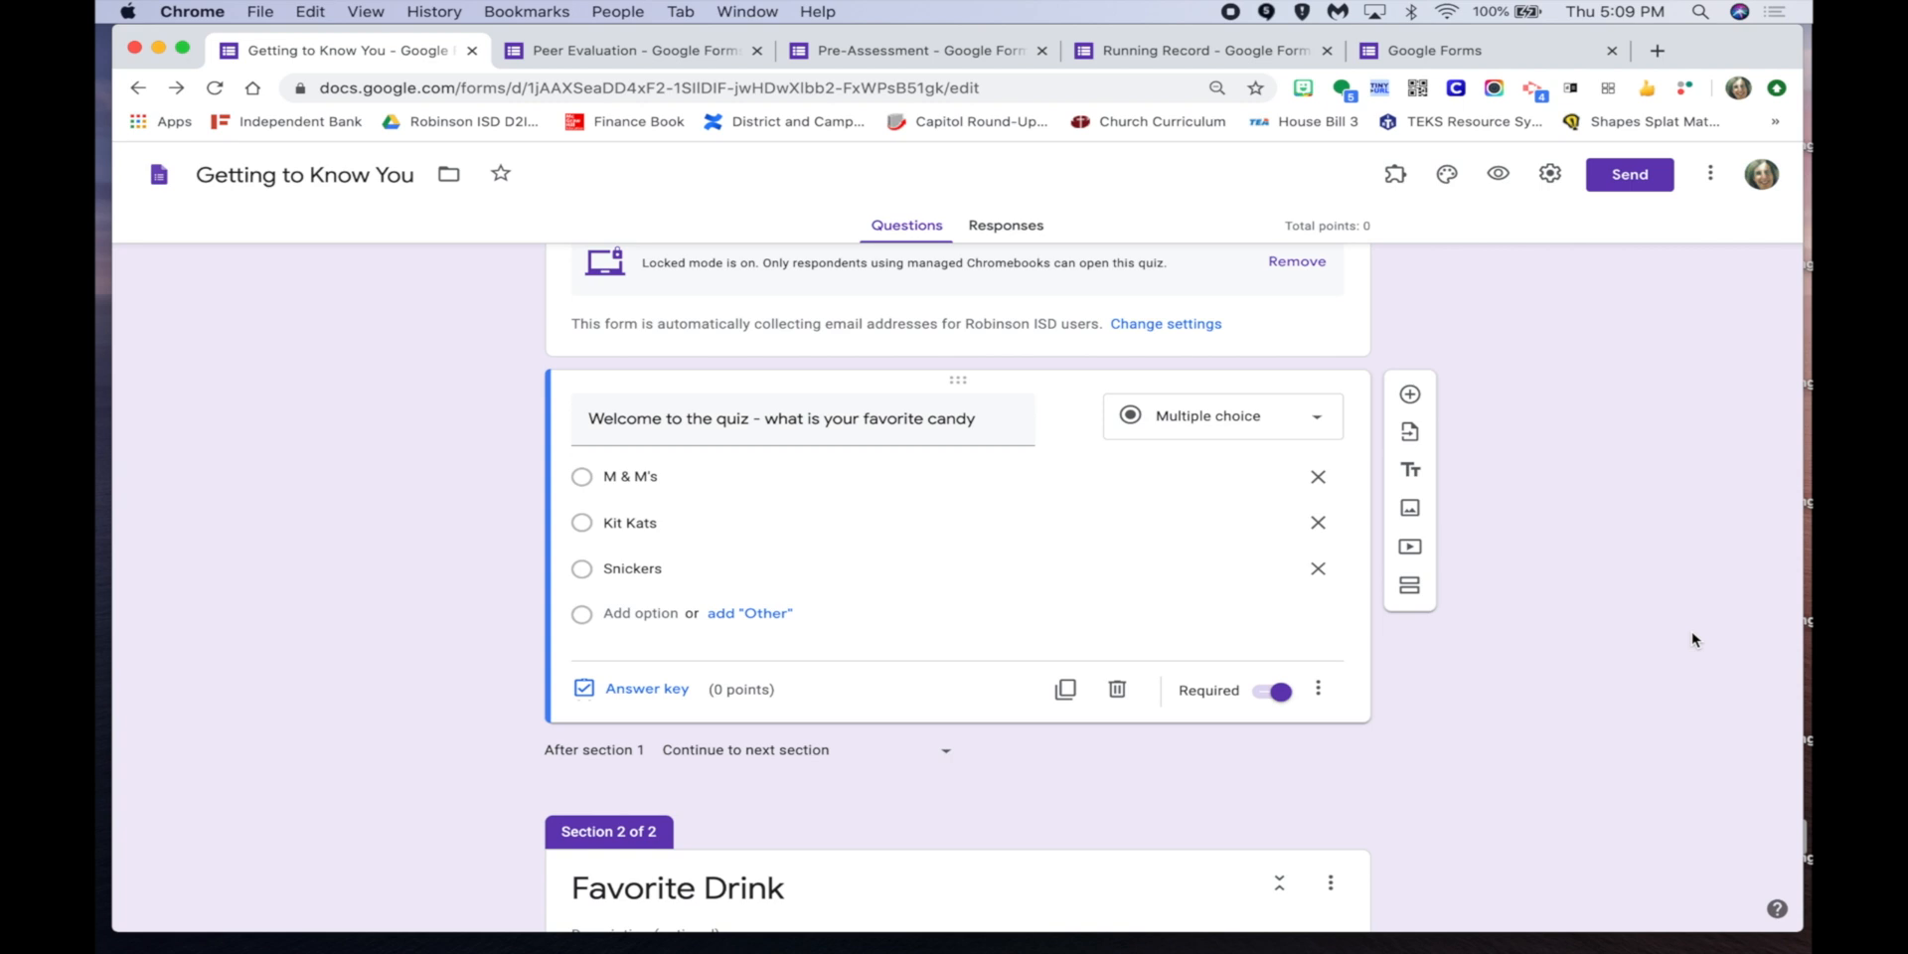
scroll(1694, 639, "up", 2)
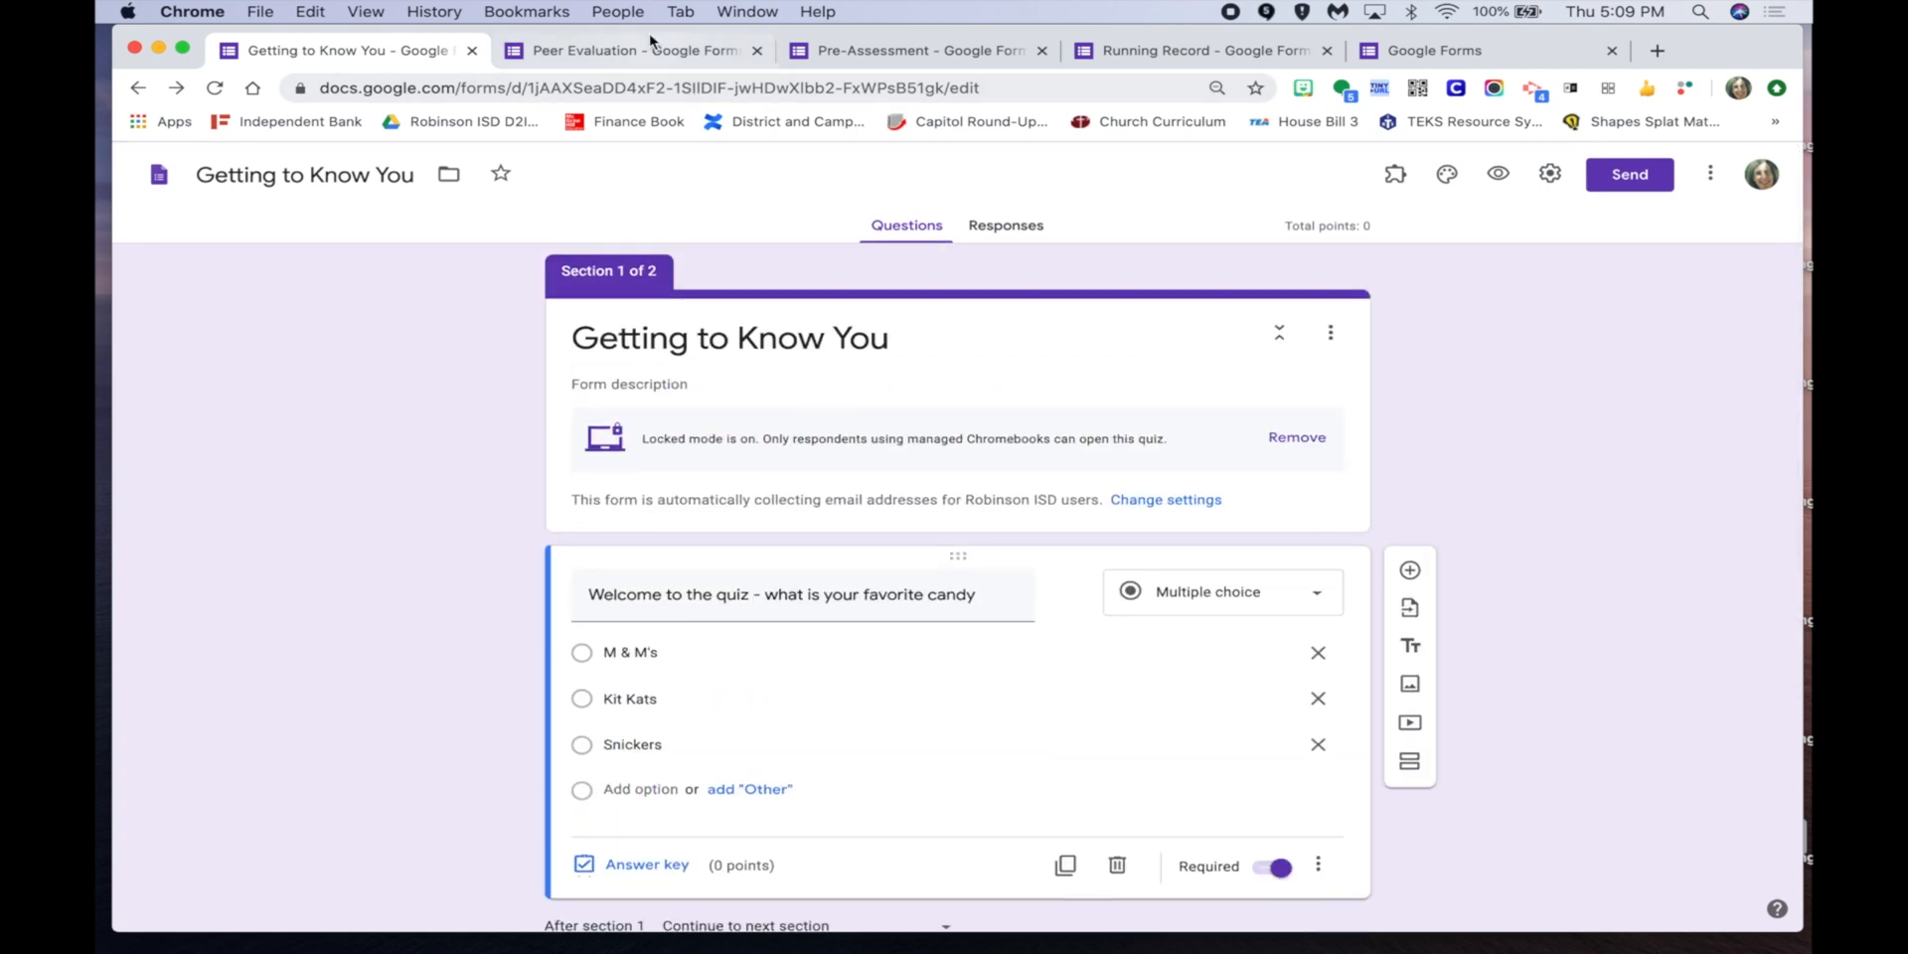
left_click(651, 45)
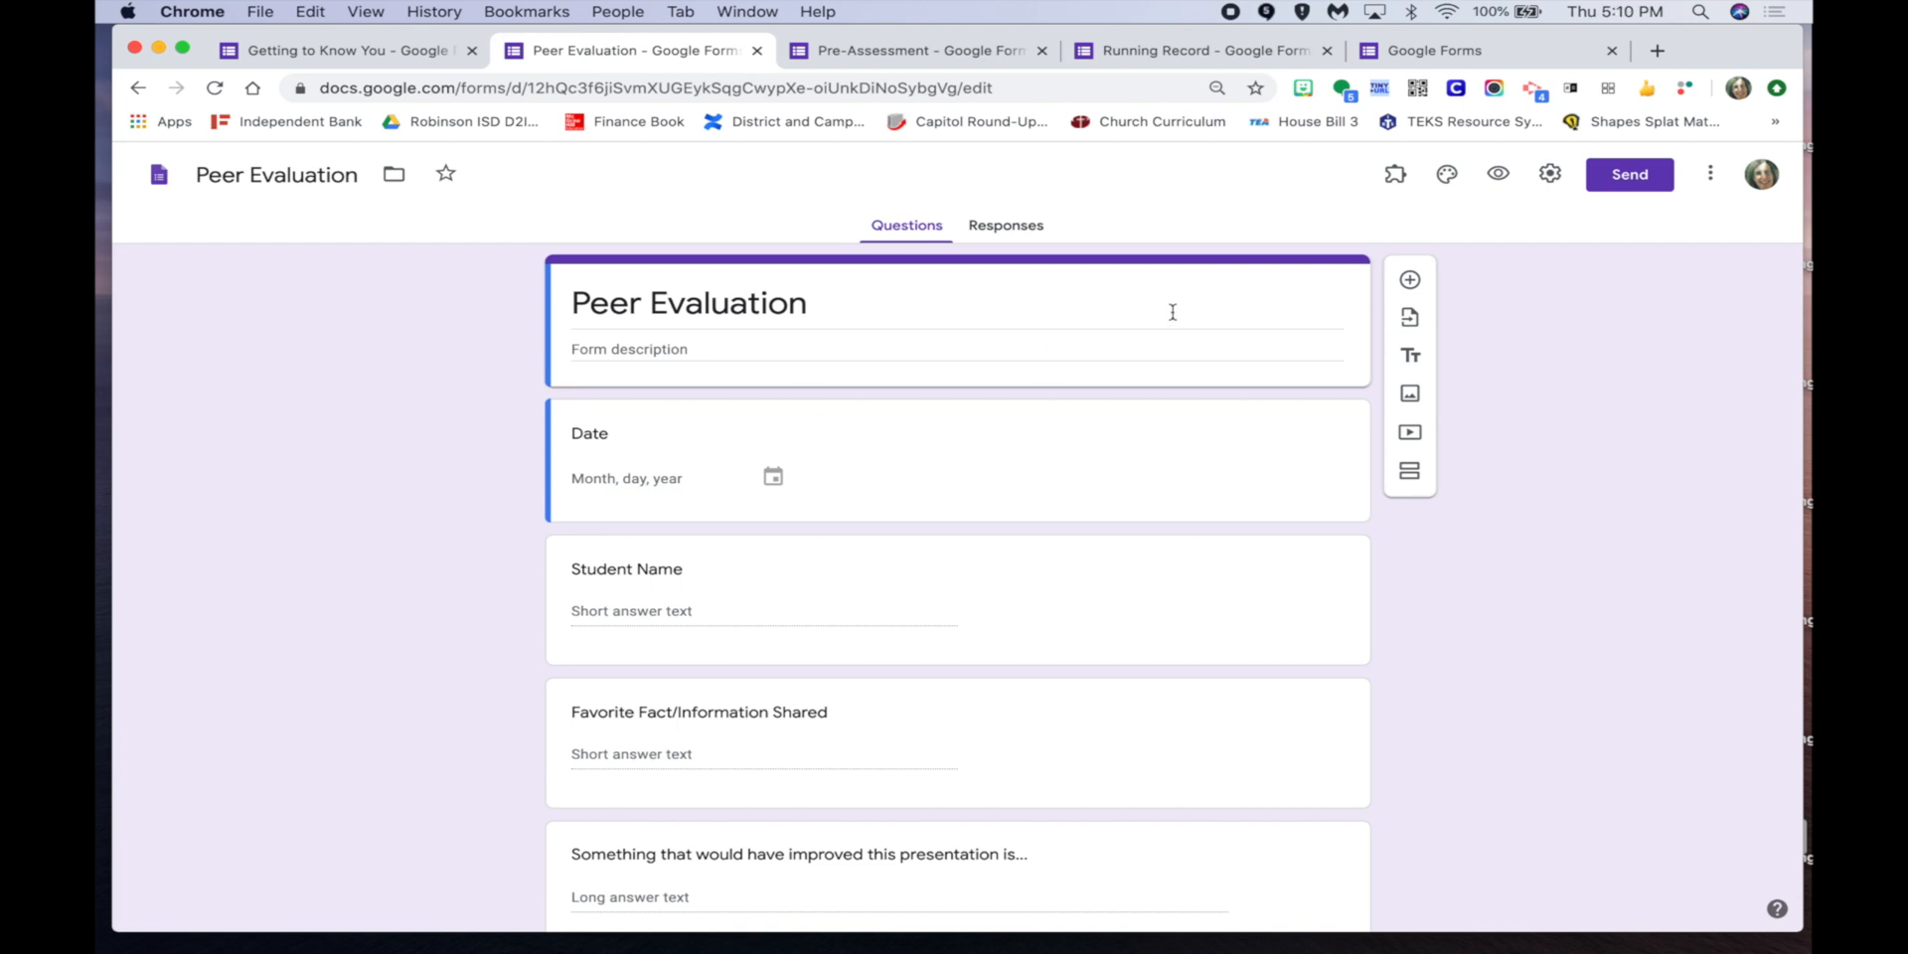
Start a pre-filled Peer Evaluation link with the date set to June 19, 2020.
left_click(1709, 178)
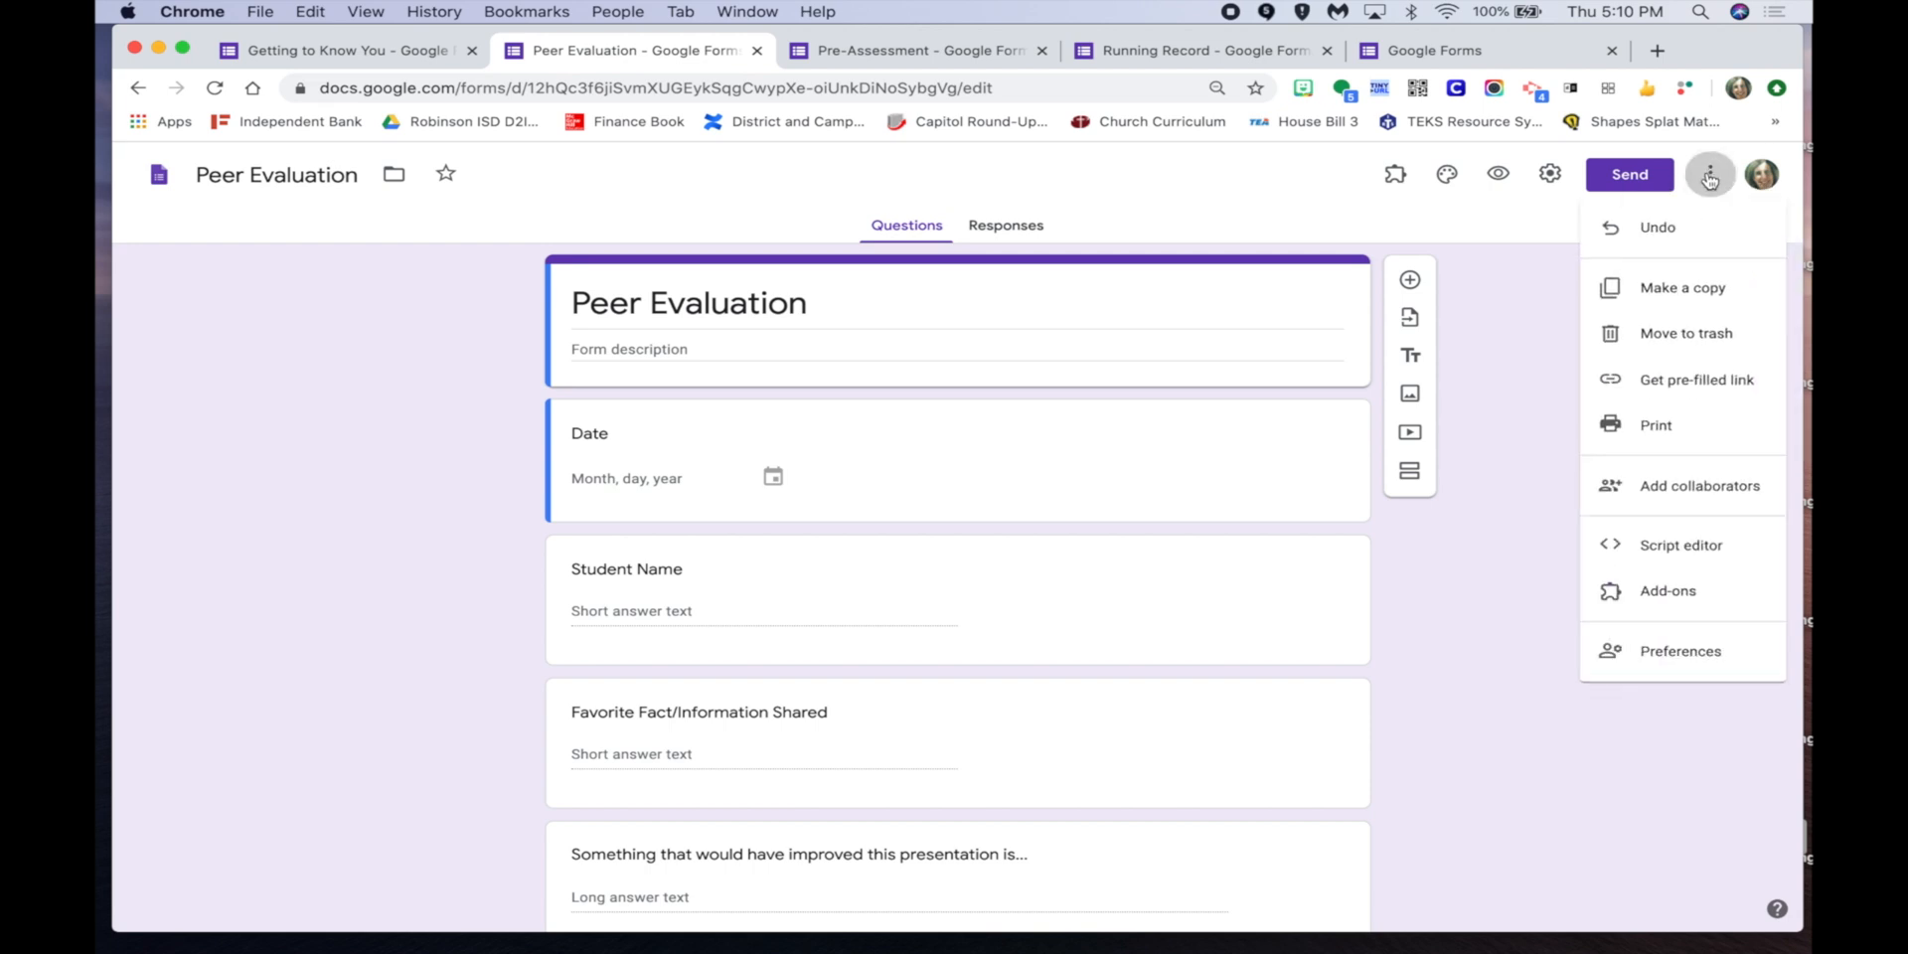
left_click(1674, 392)
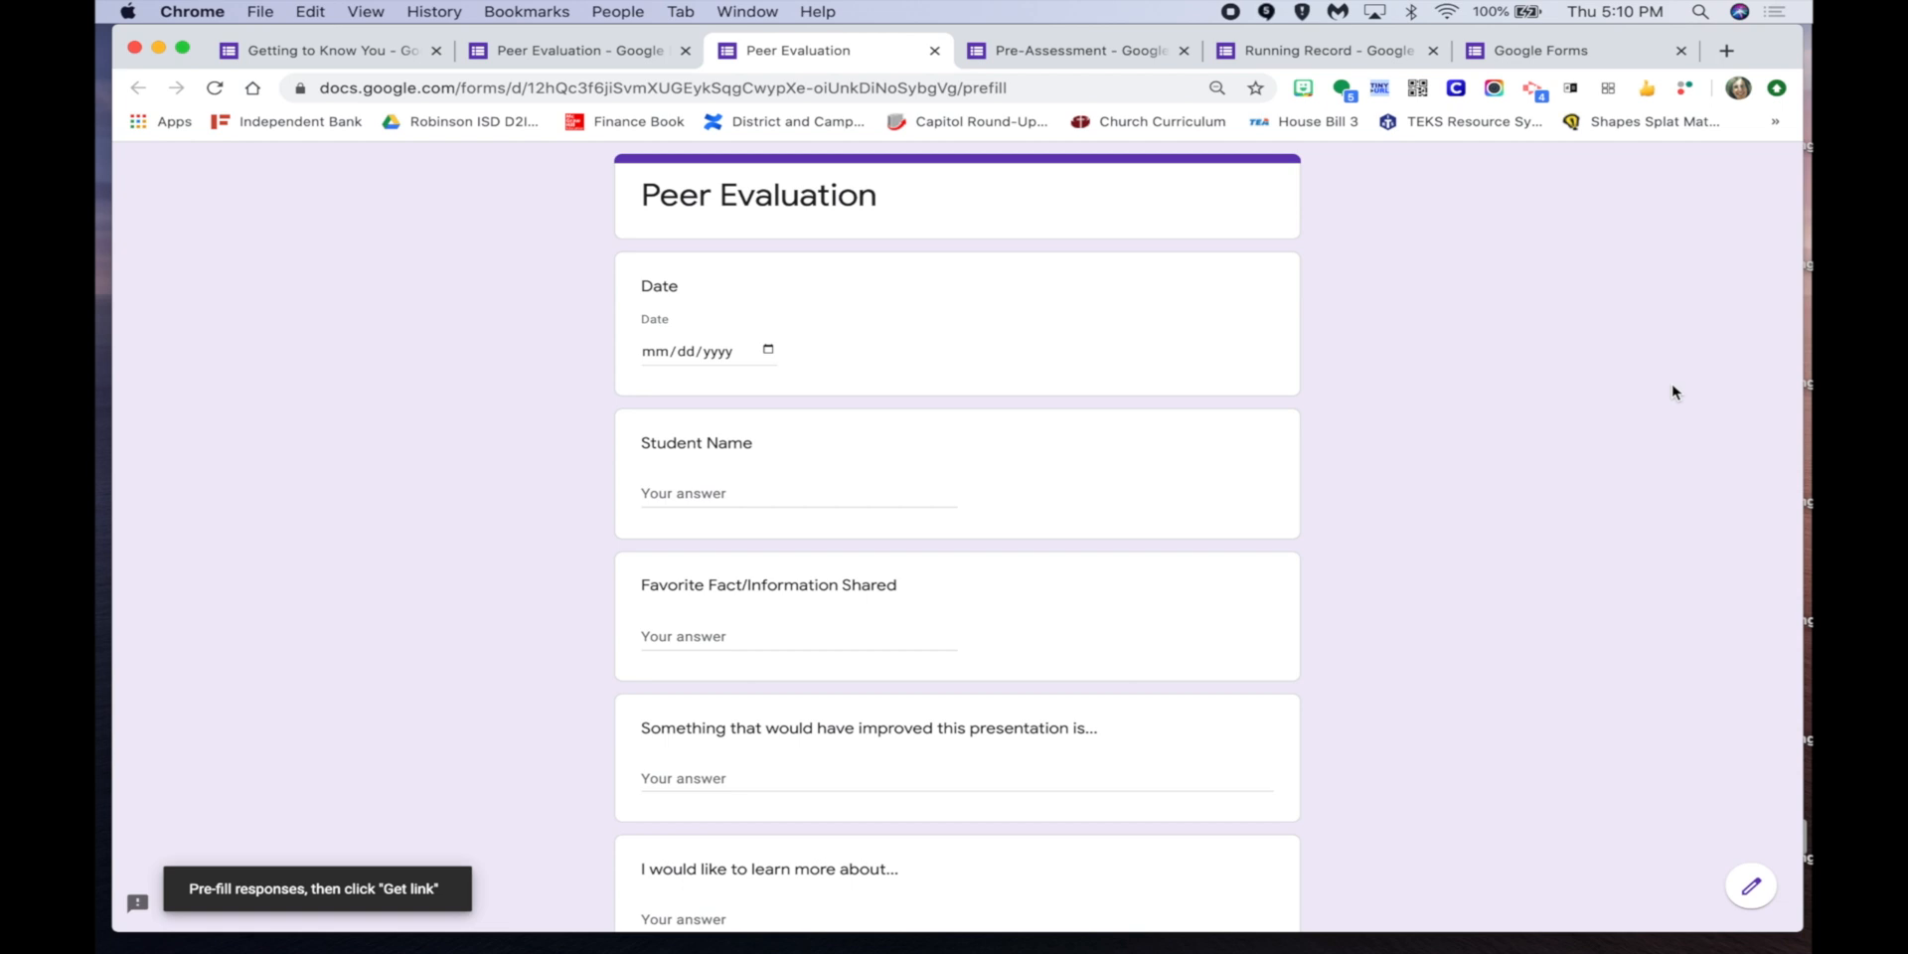
left_click(767, 351)
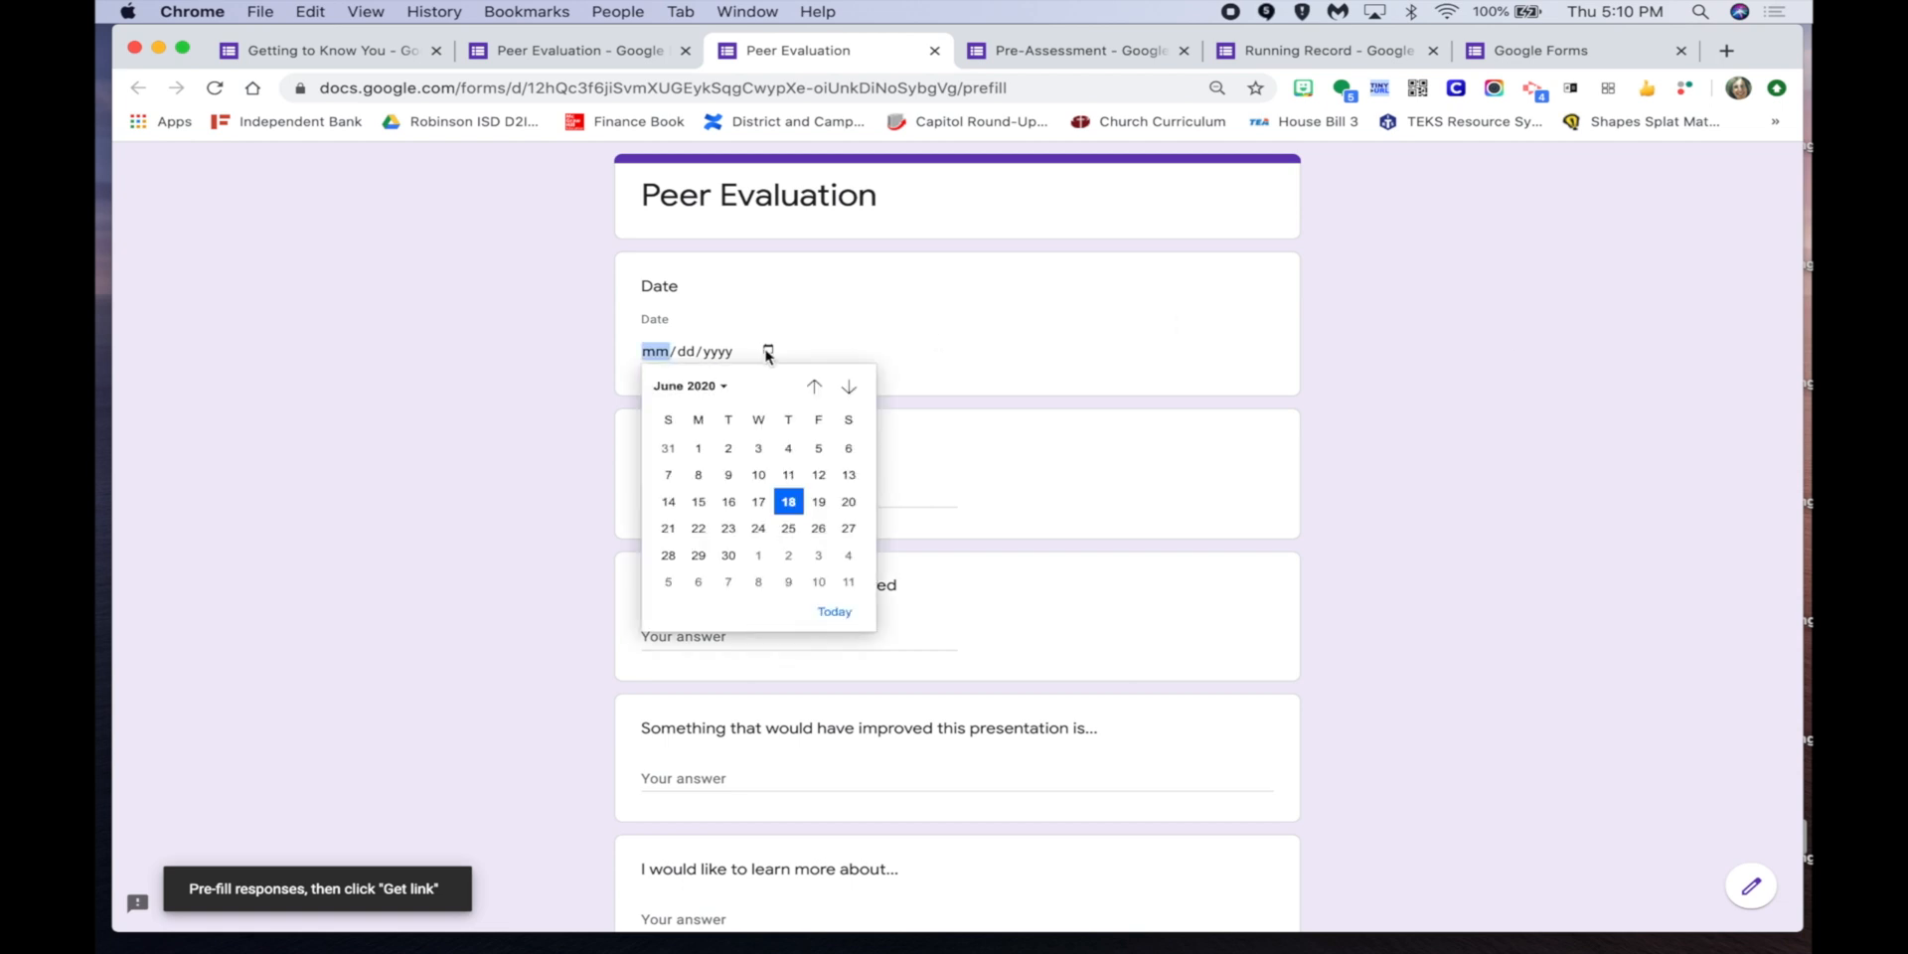
left_click(816, 502)
Enter the student's full name in the Student Name answer, correcting the surname typo.
left_click(727, 492)
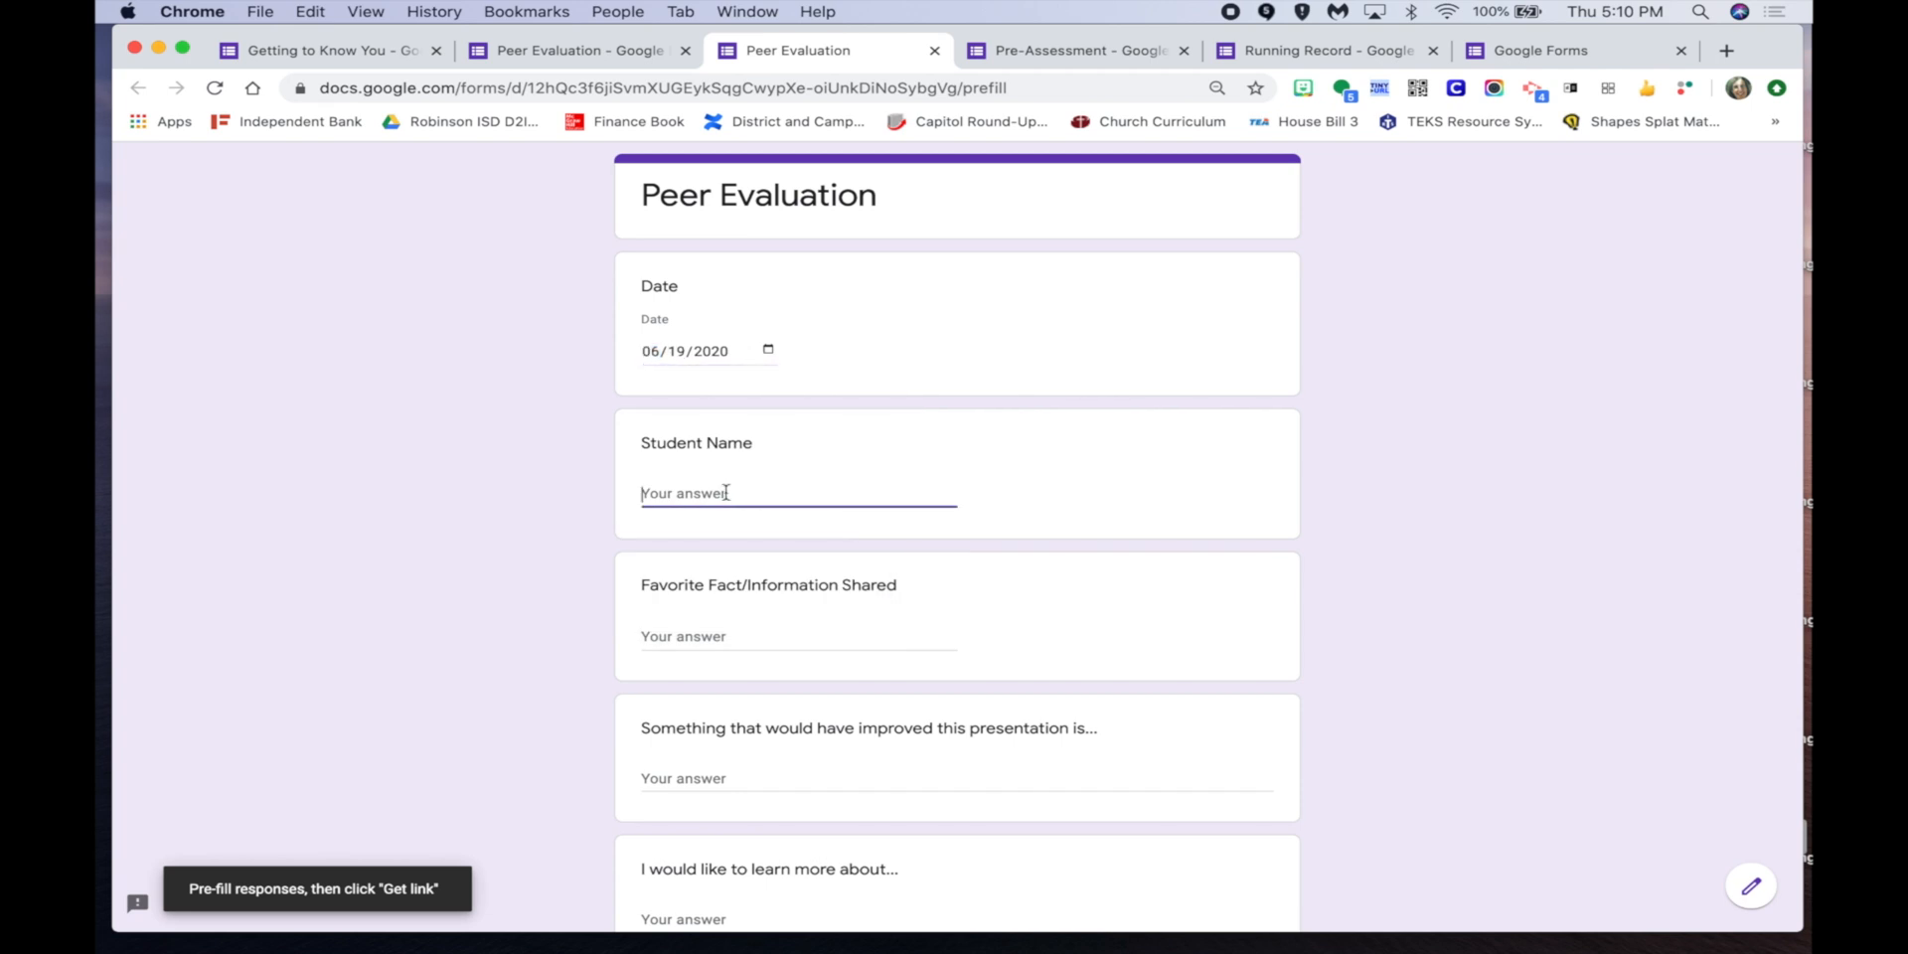
key("BackSpace")
left_click(509, 546)
Generate the pre-filled link and copy it to the clipboard.
scroll(509, 545, "down", 1)
scroll(508, 545, "down", 3)
scroll(508, 546, "up", 3)
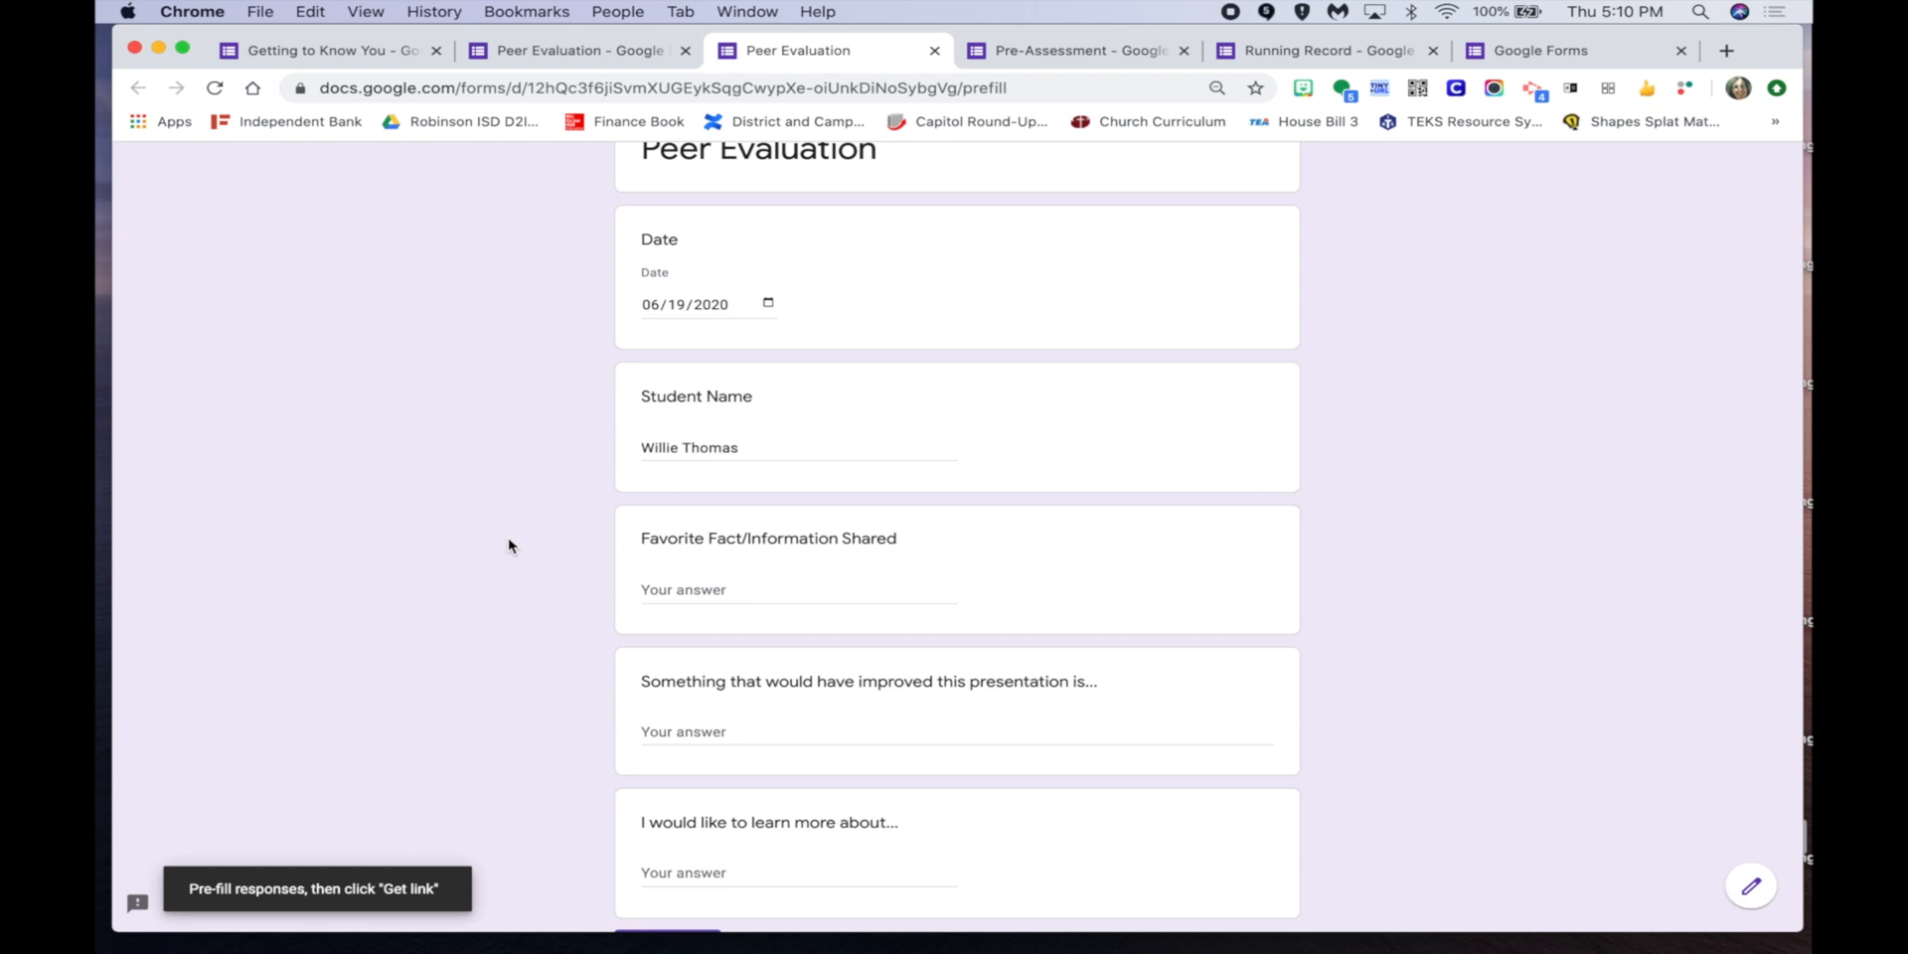
scroll(509, 546, "down", 3)
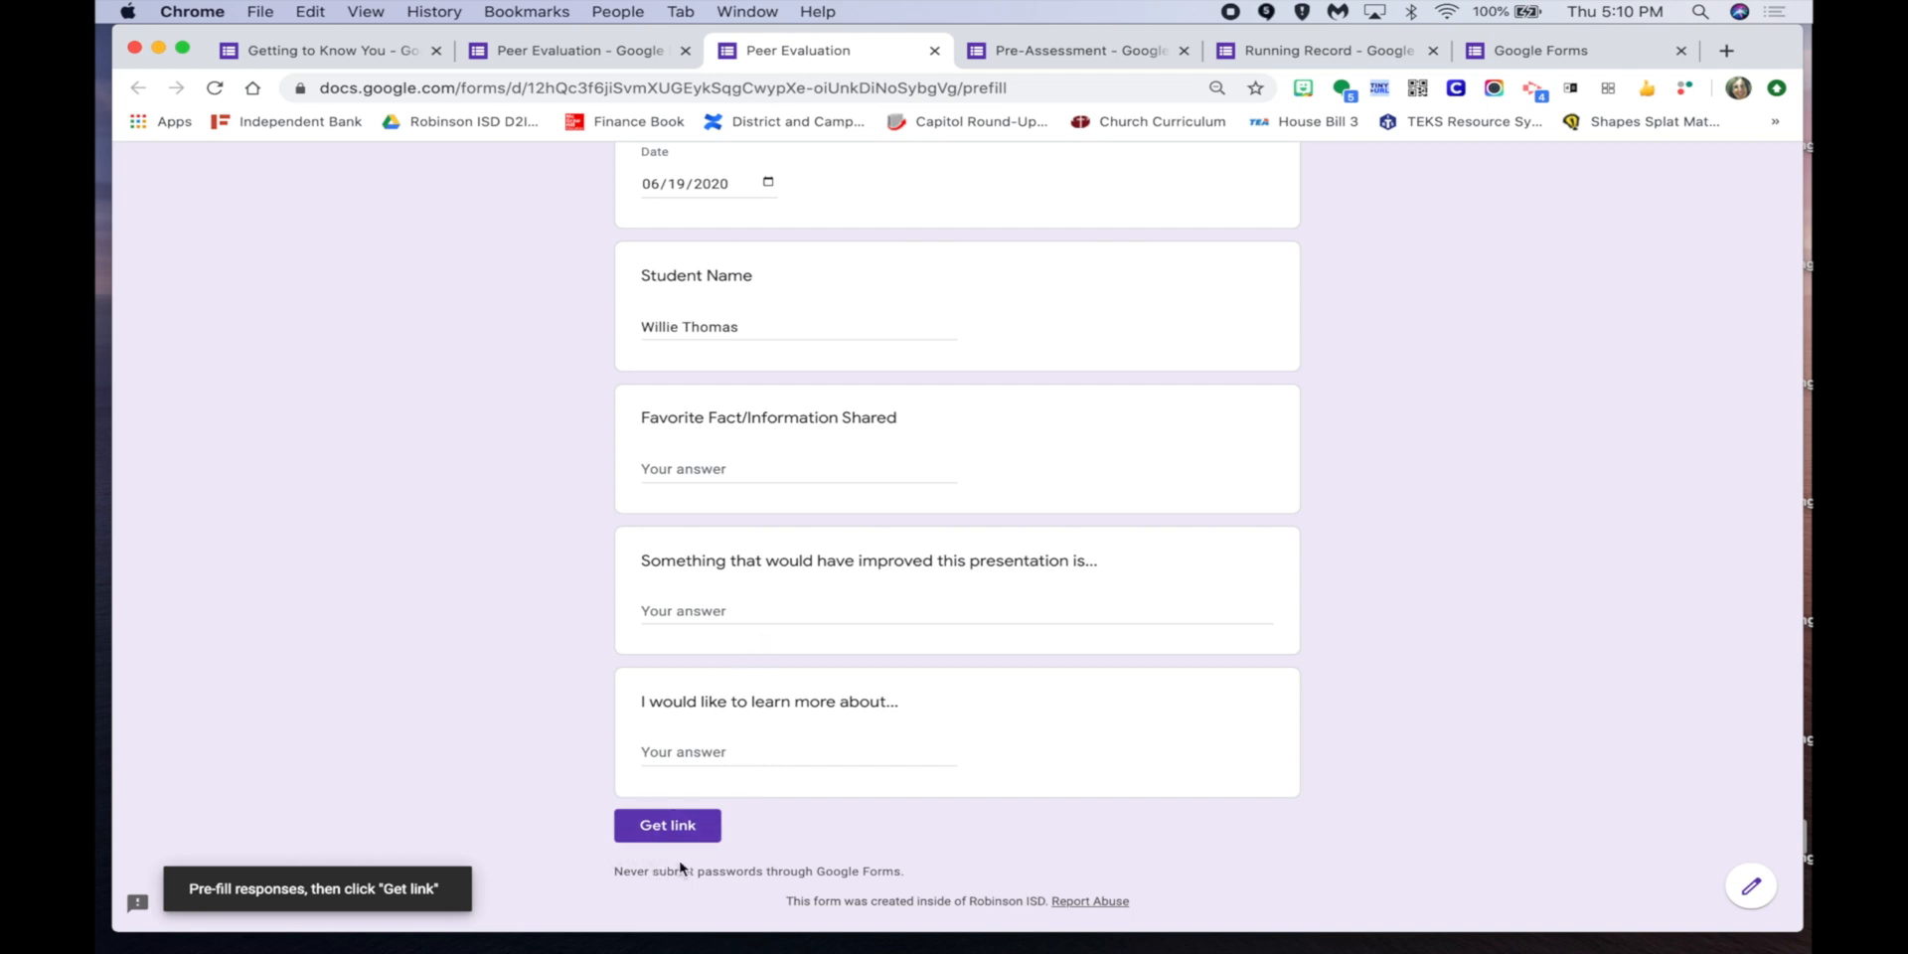
left_click(669, 829)
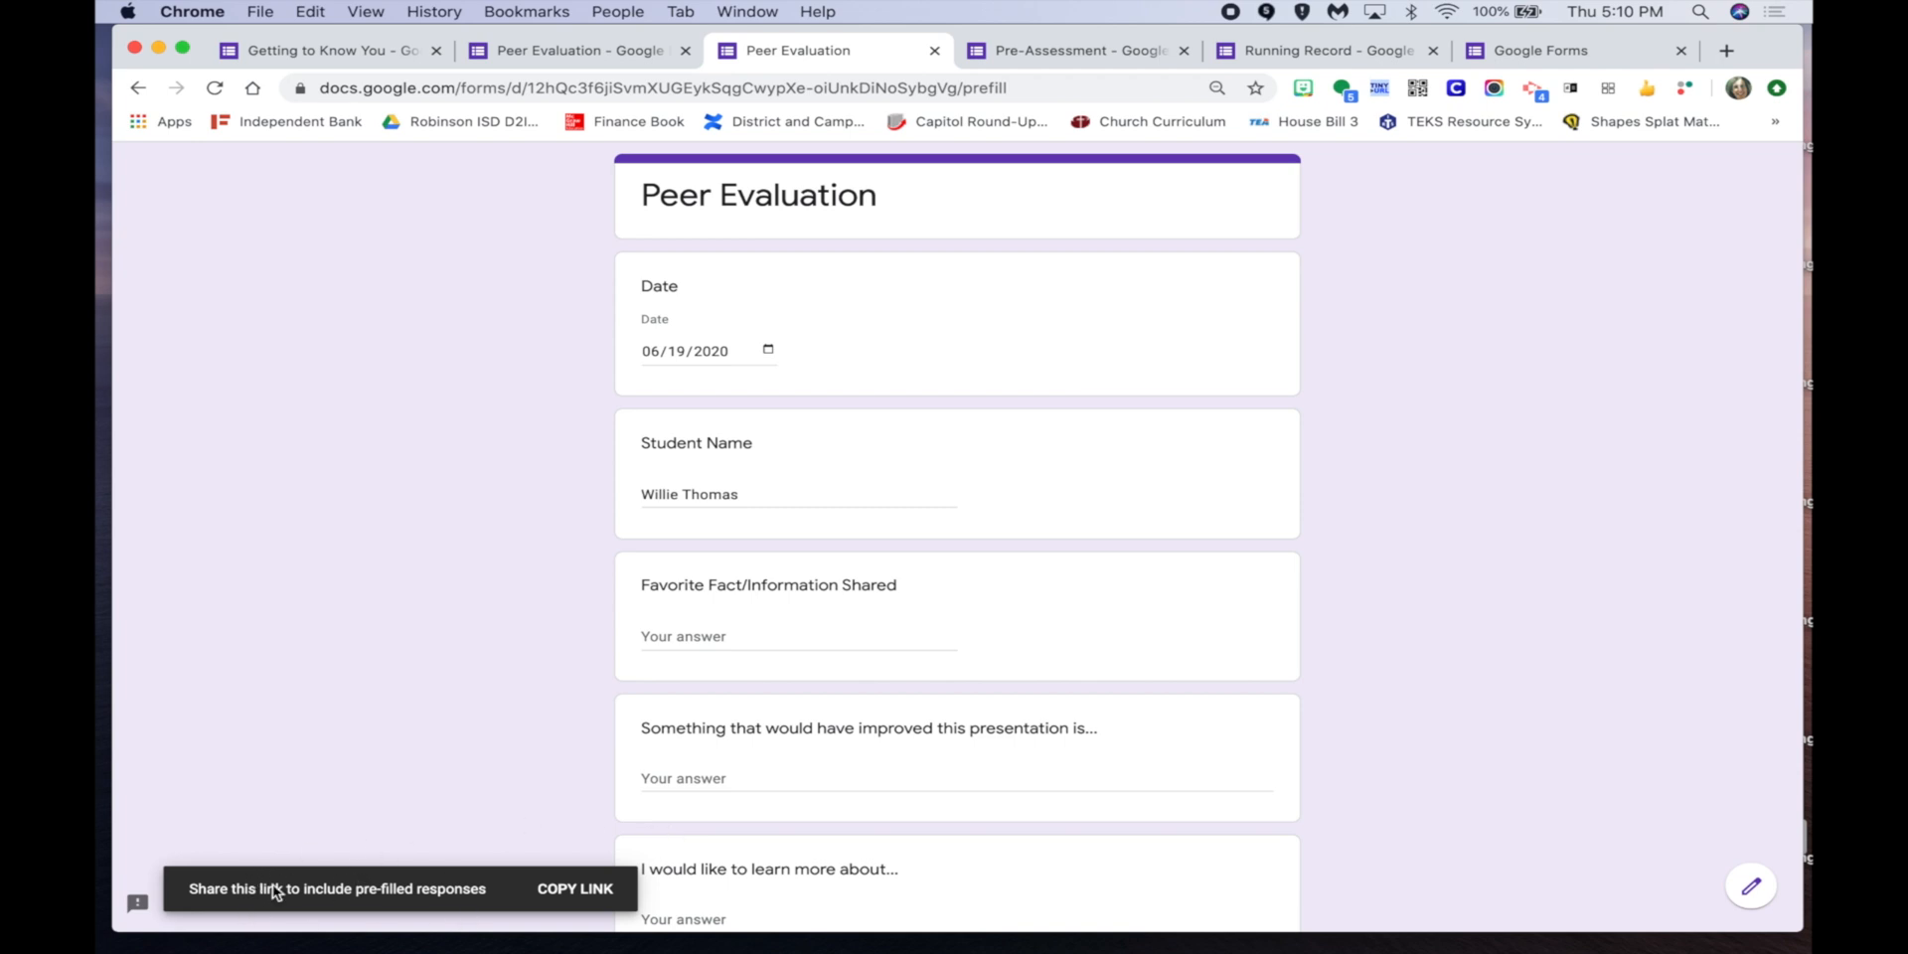
left_click(556, 894)
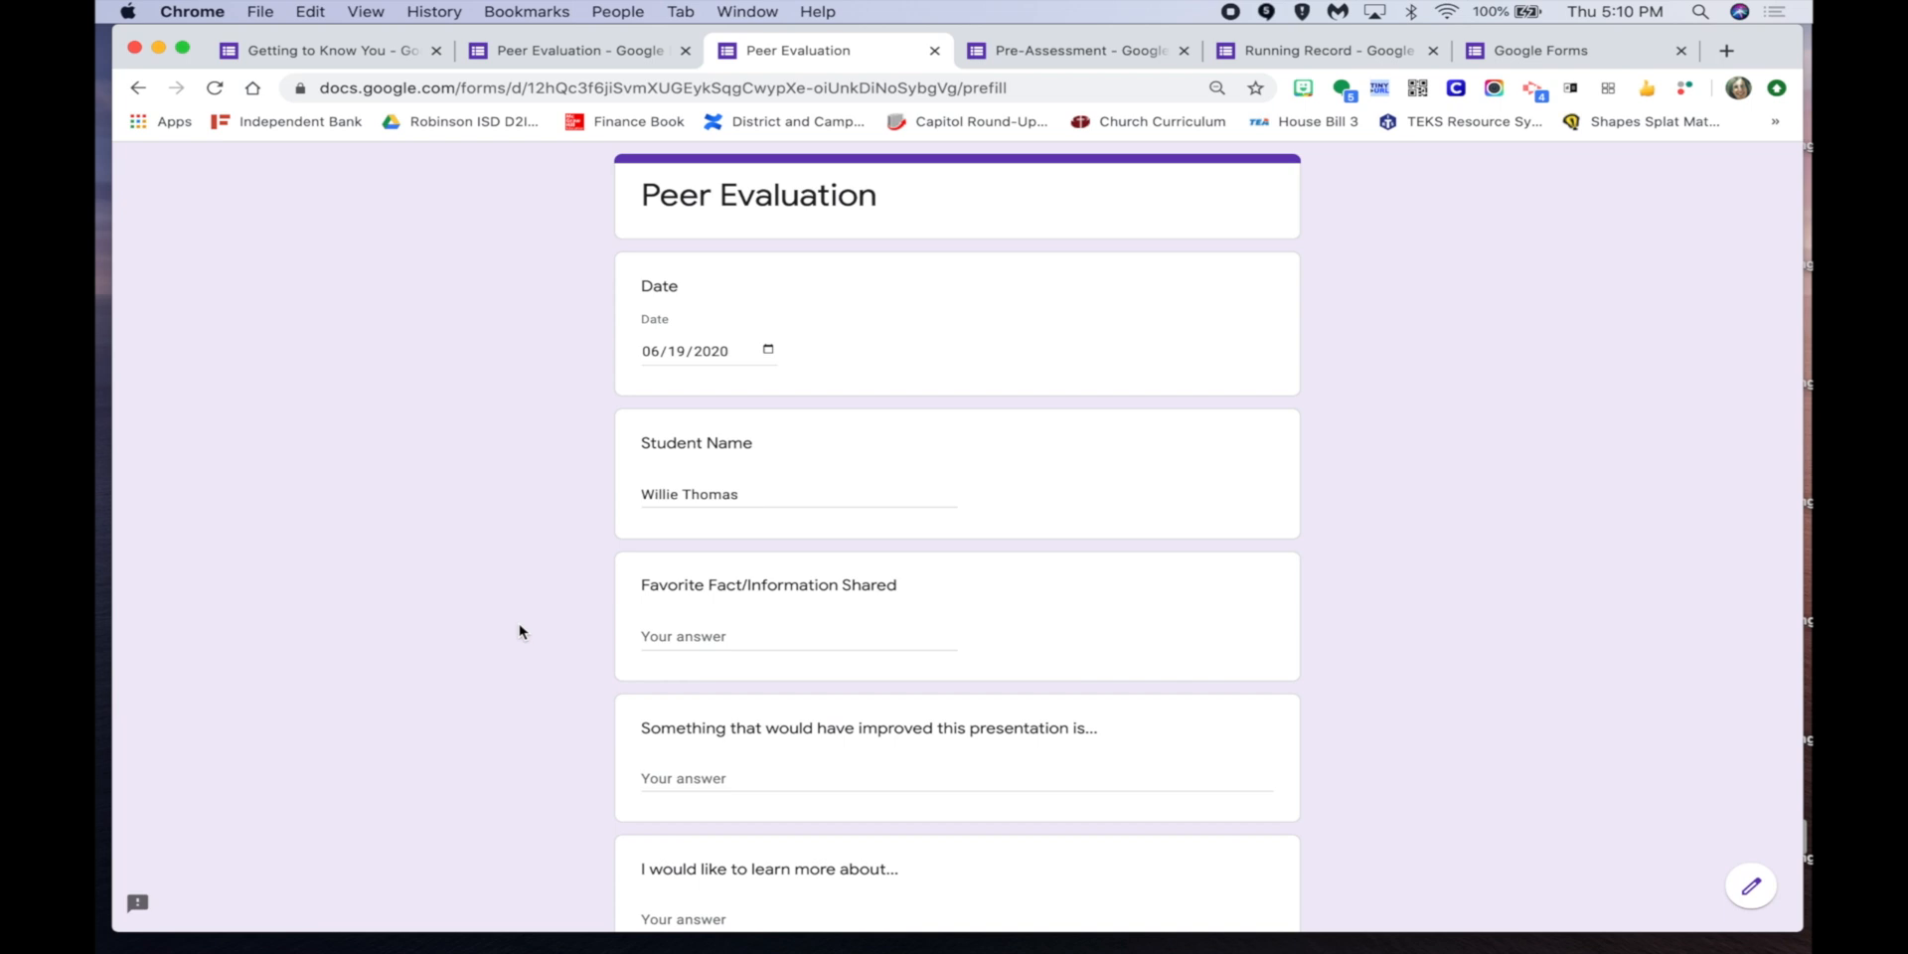
Close the pre-filled tab and start a new pre-filled link dated June 19, 2020.
left_click(934, 51)
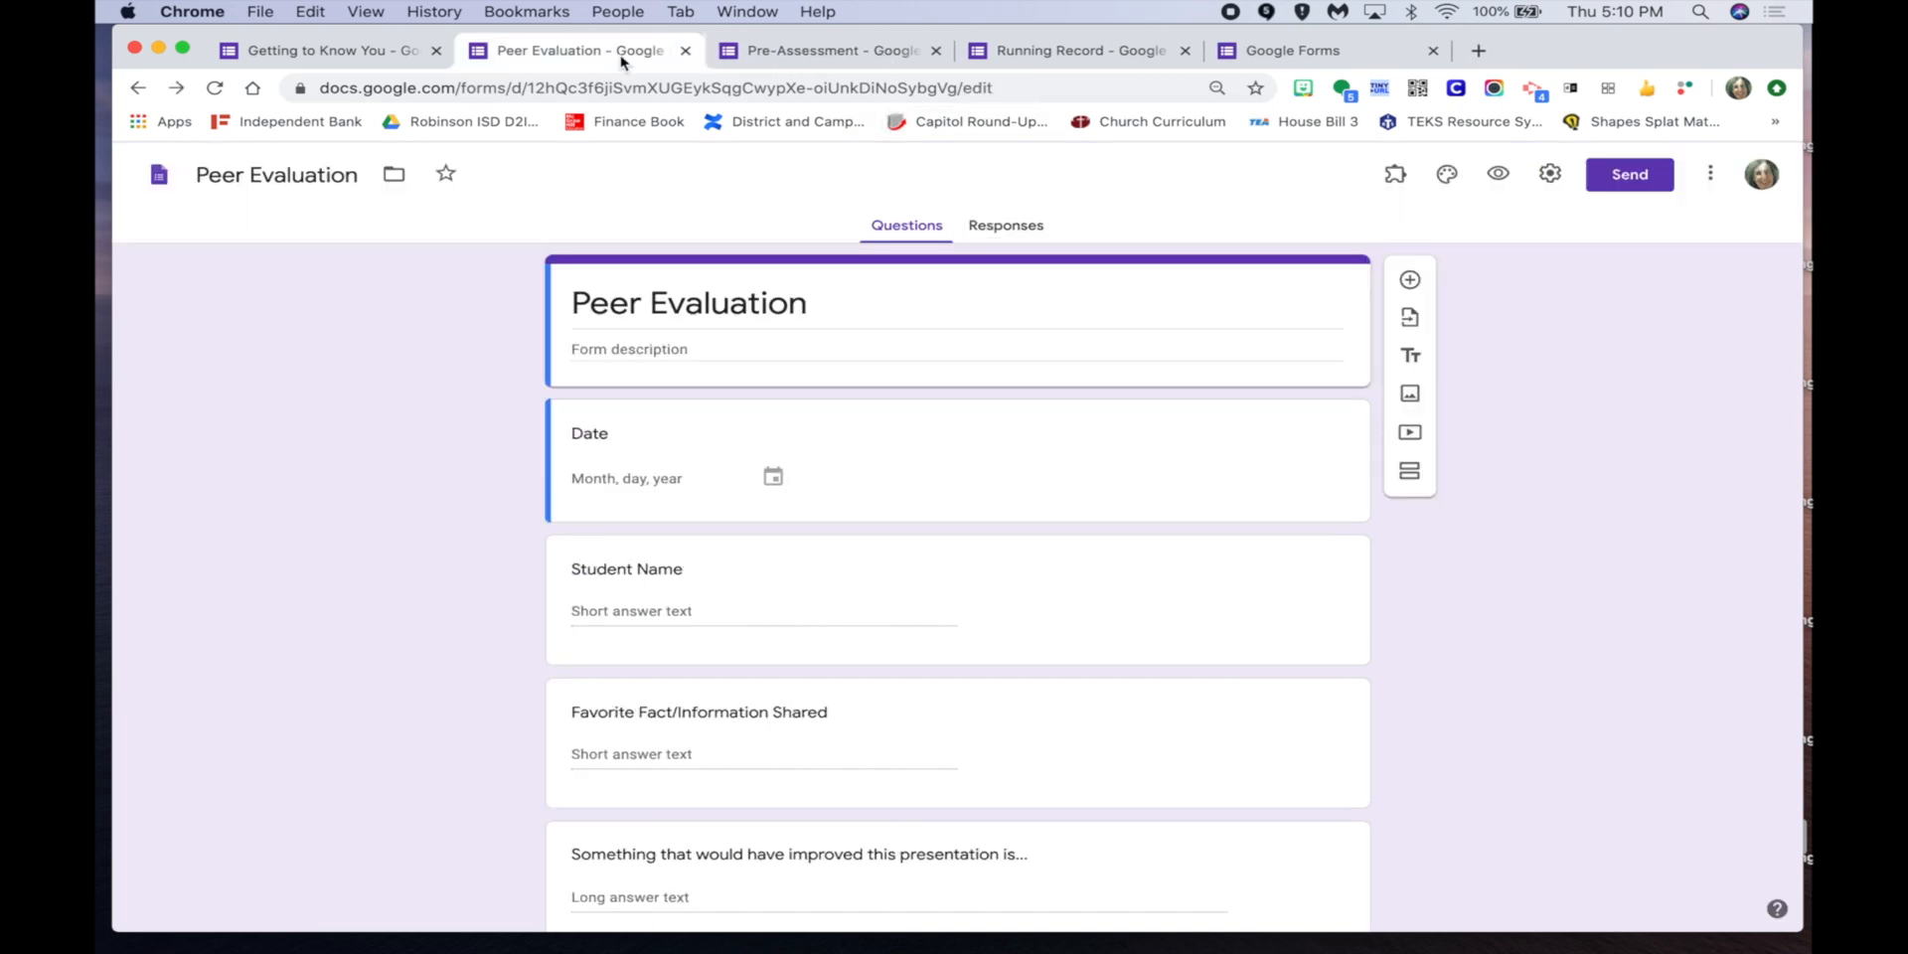
left_click(1710, 176)
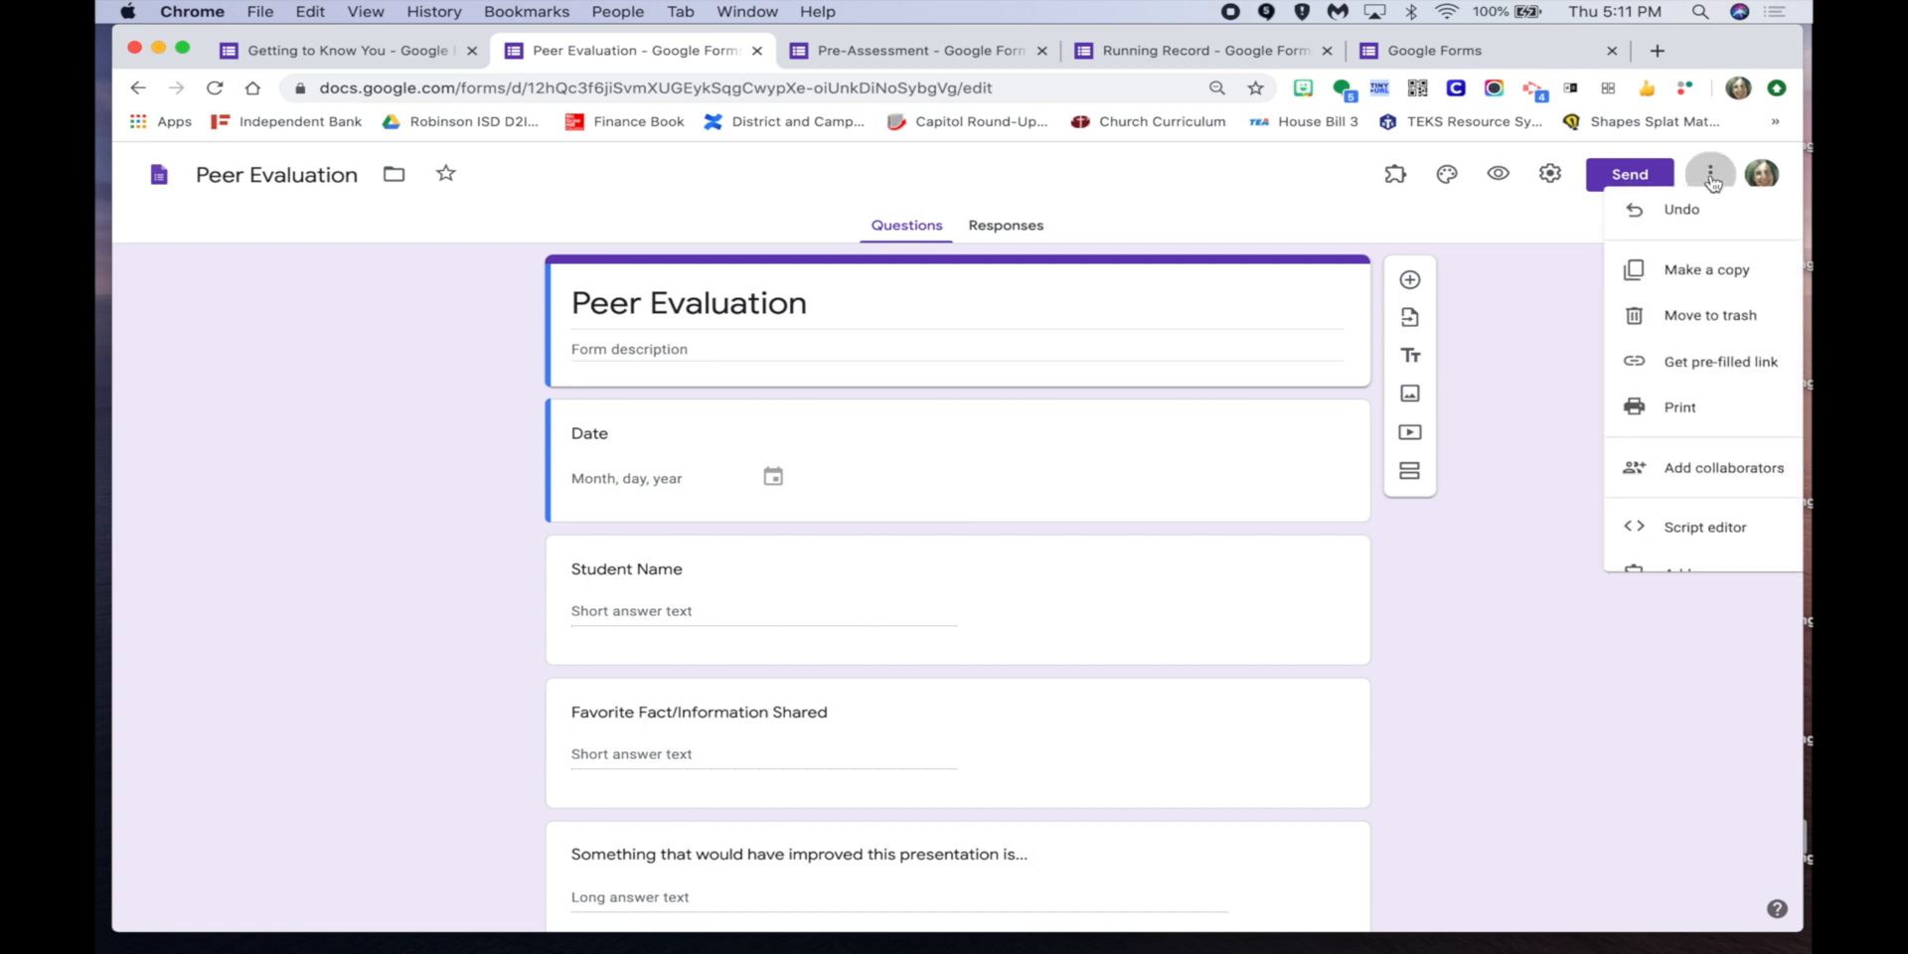
left_click(1710, 373)
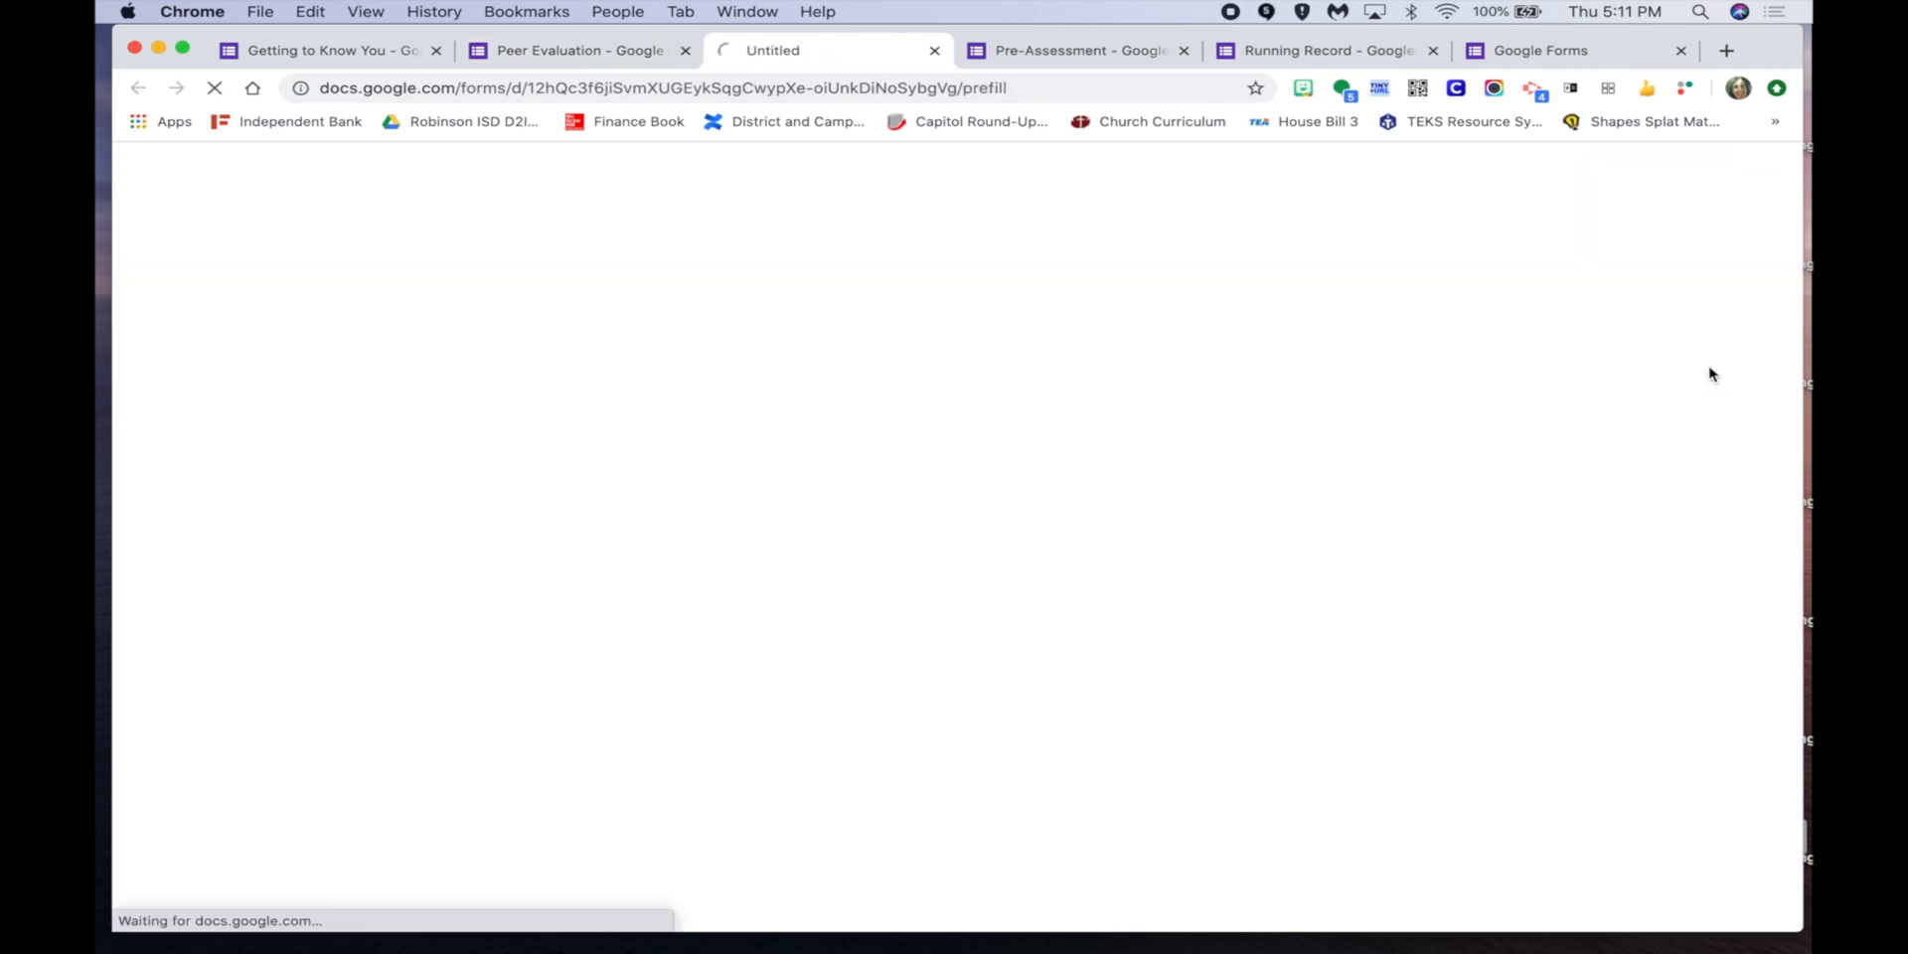
left_click(767, 349)
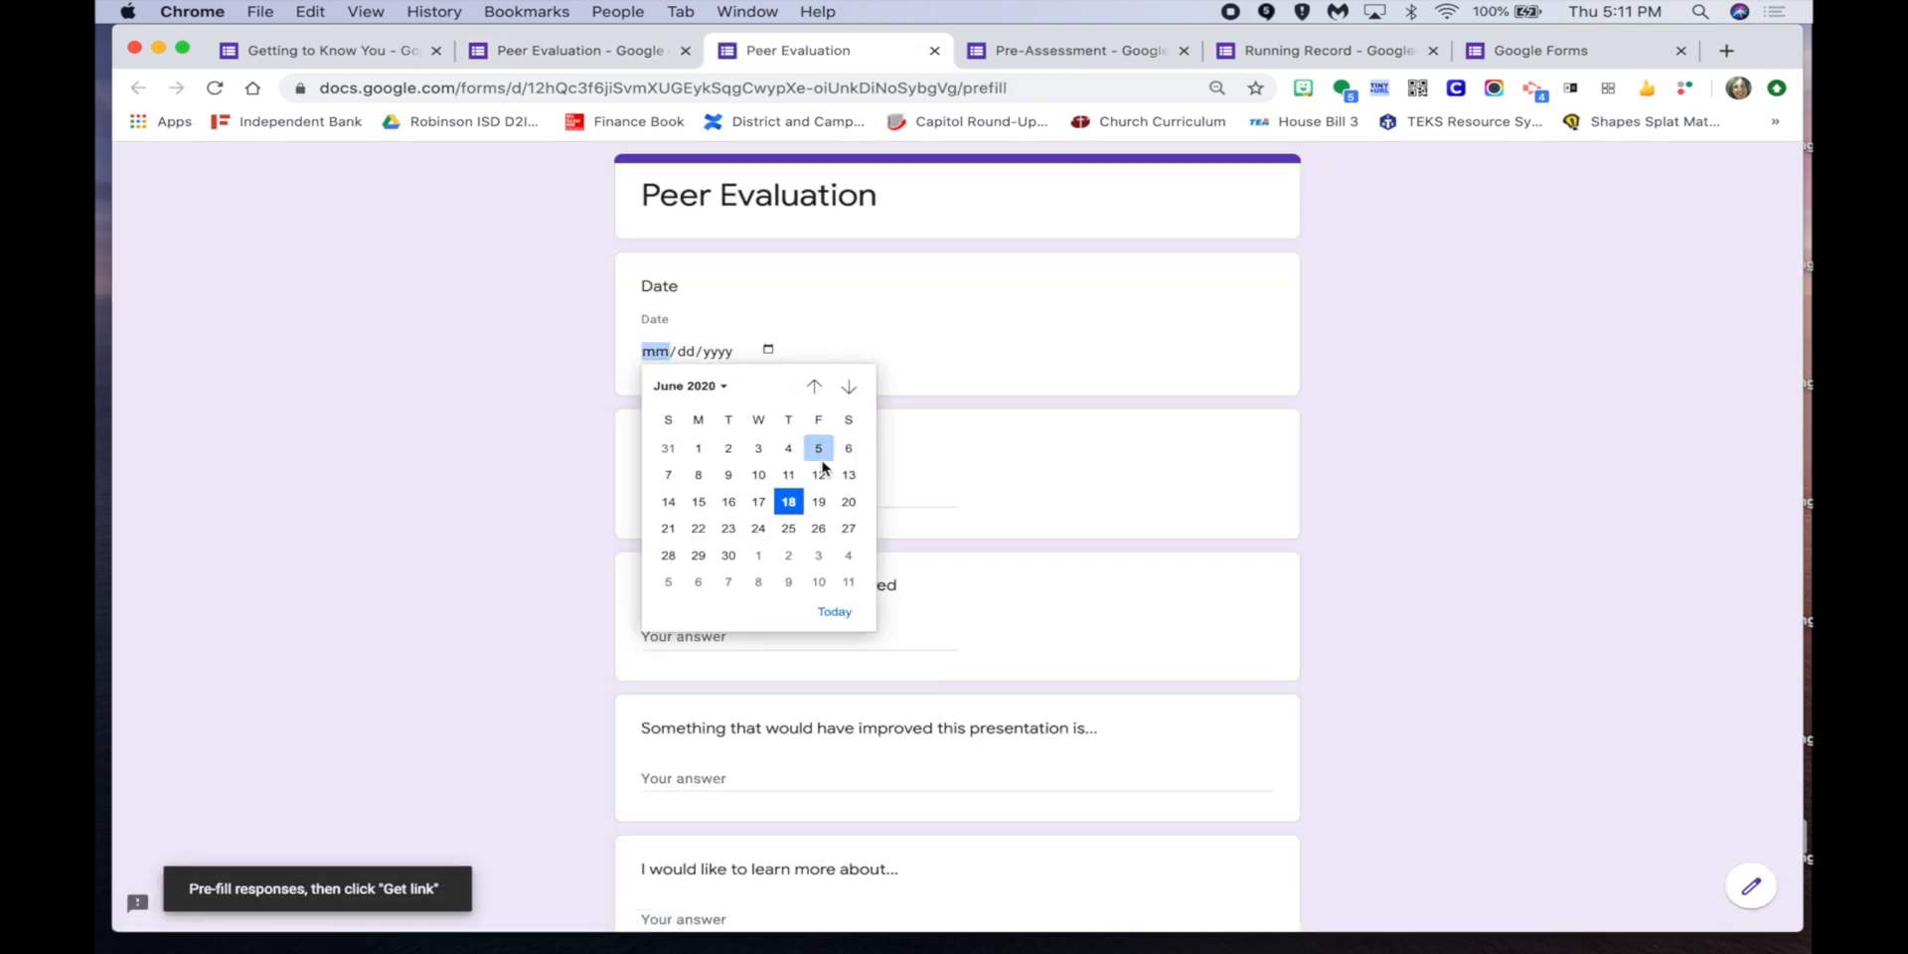
left_click(818, 500)
Enter another student's full name, generate the pre-filled link and copy it.
left_click(707, 495)
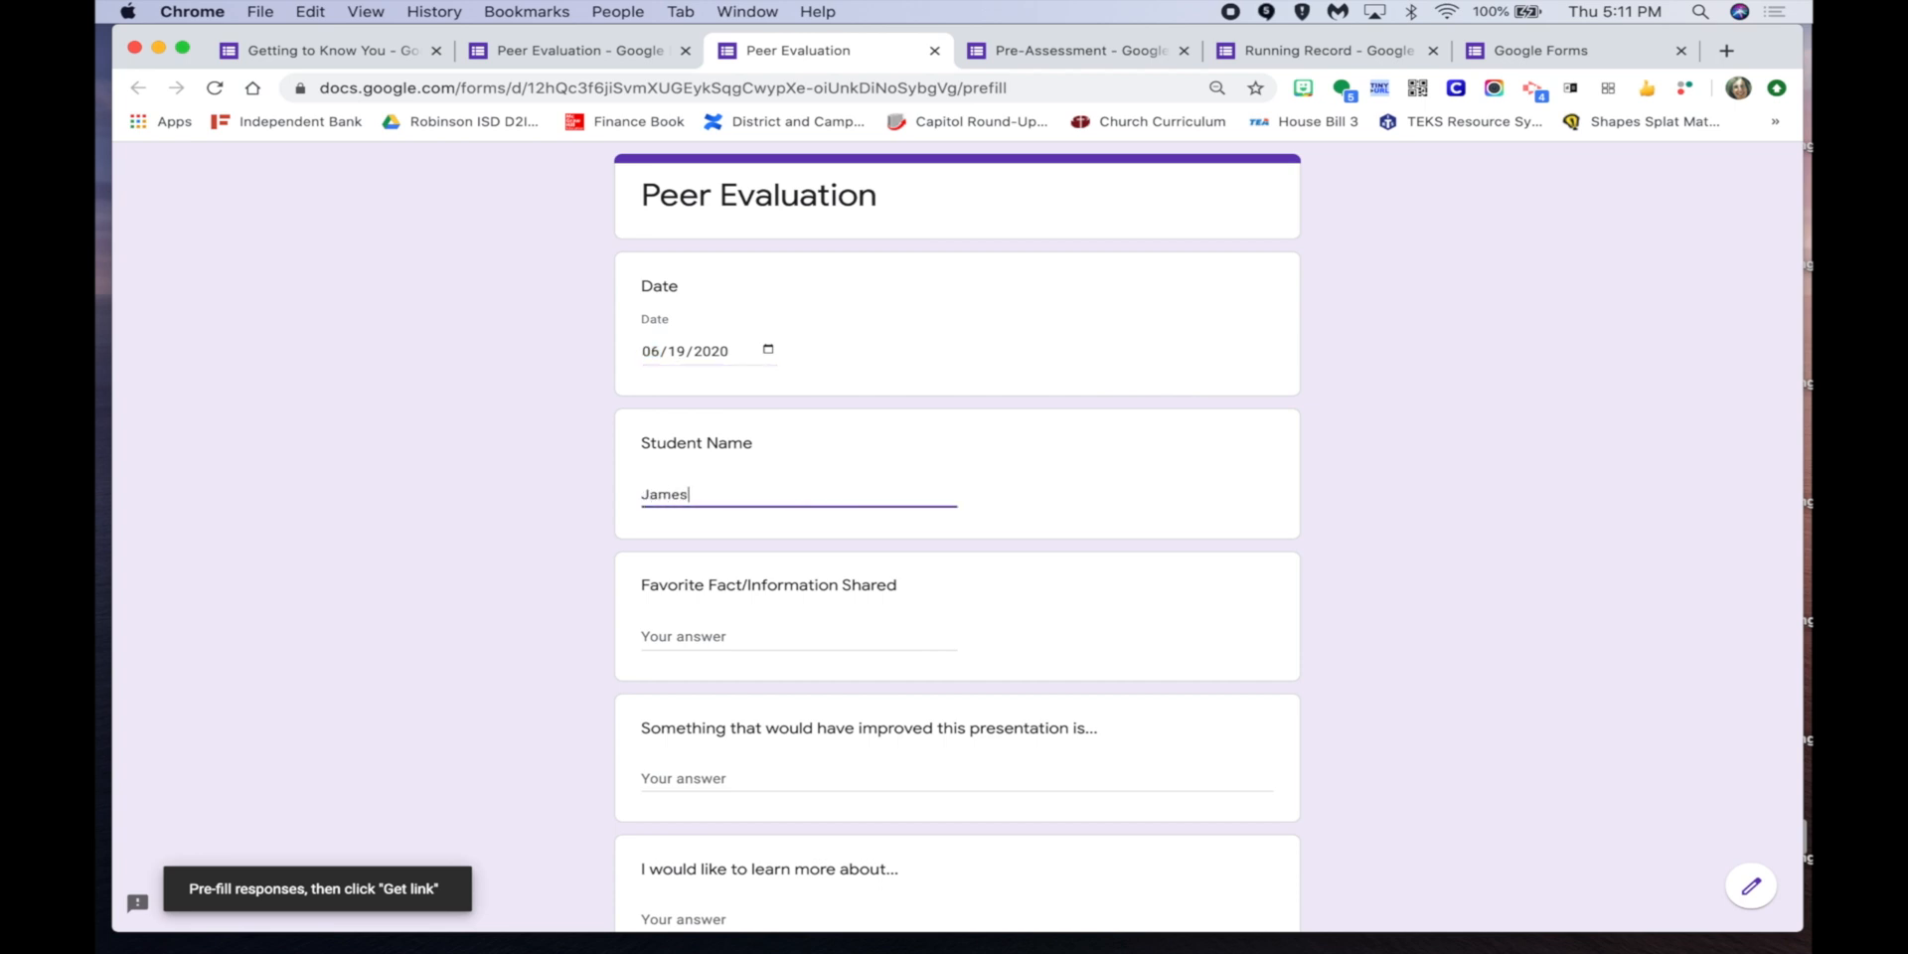
scroll(406, 600, "down", 3)
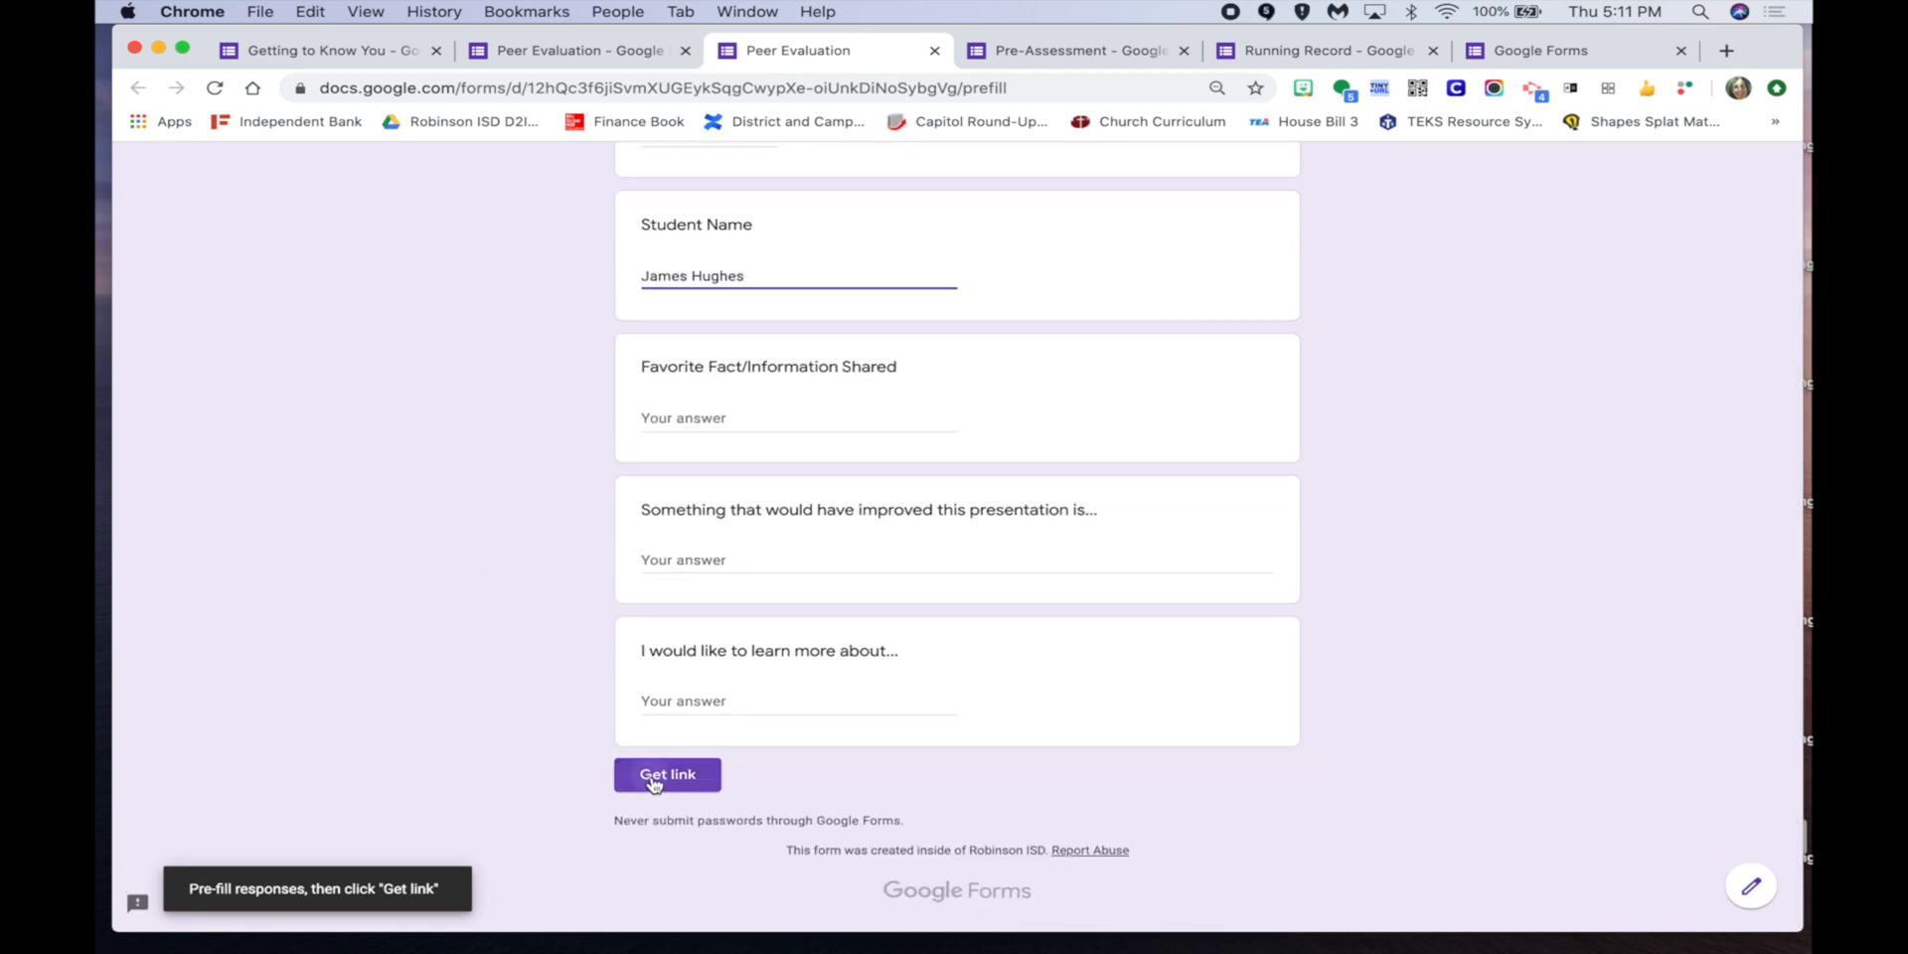
left_click(653, 783)
left_click(592, 889)
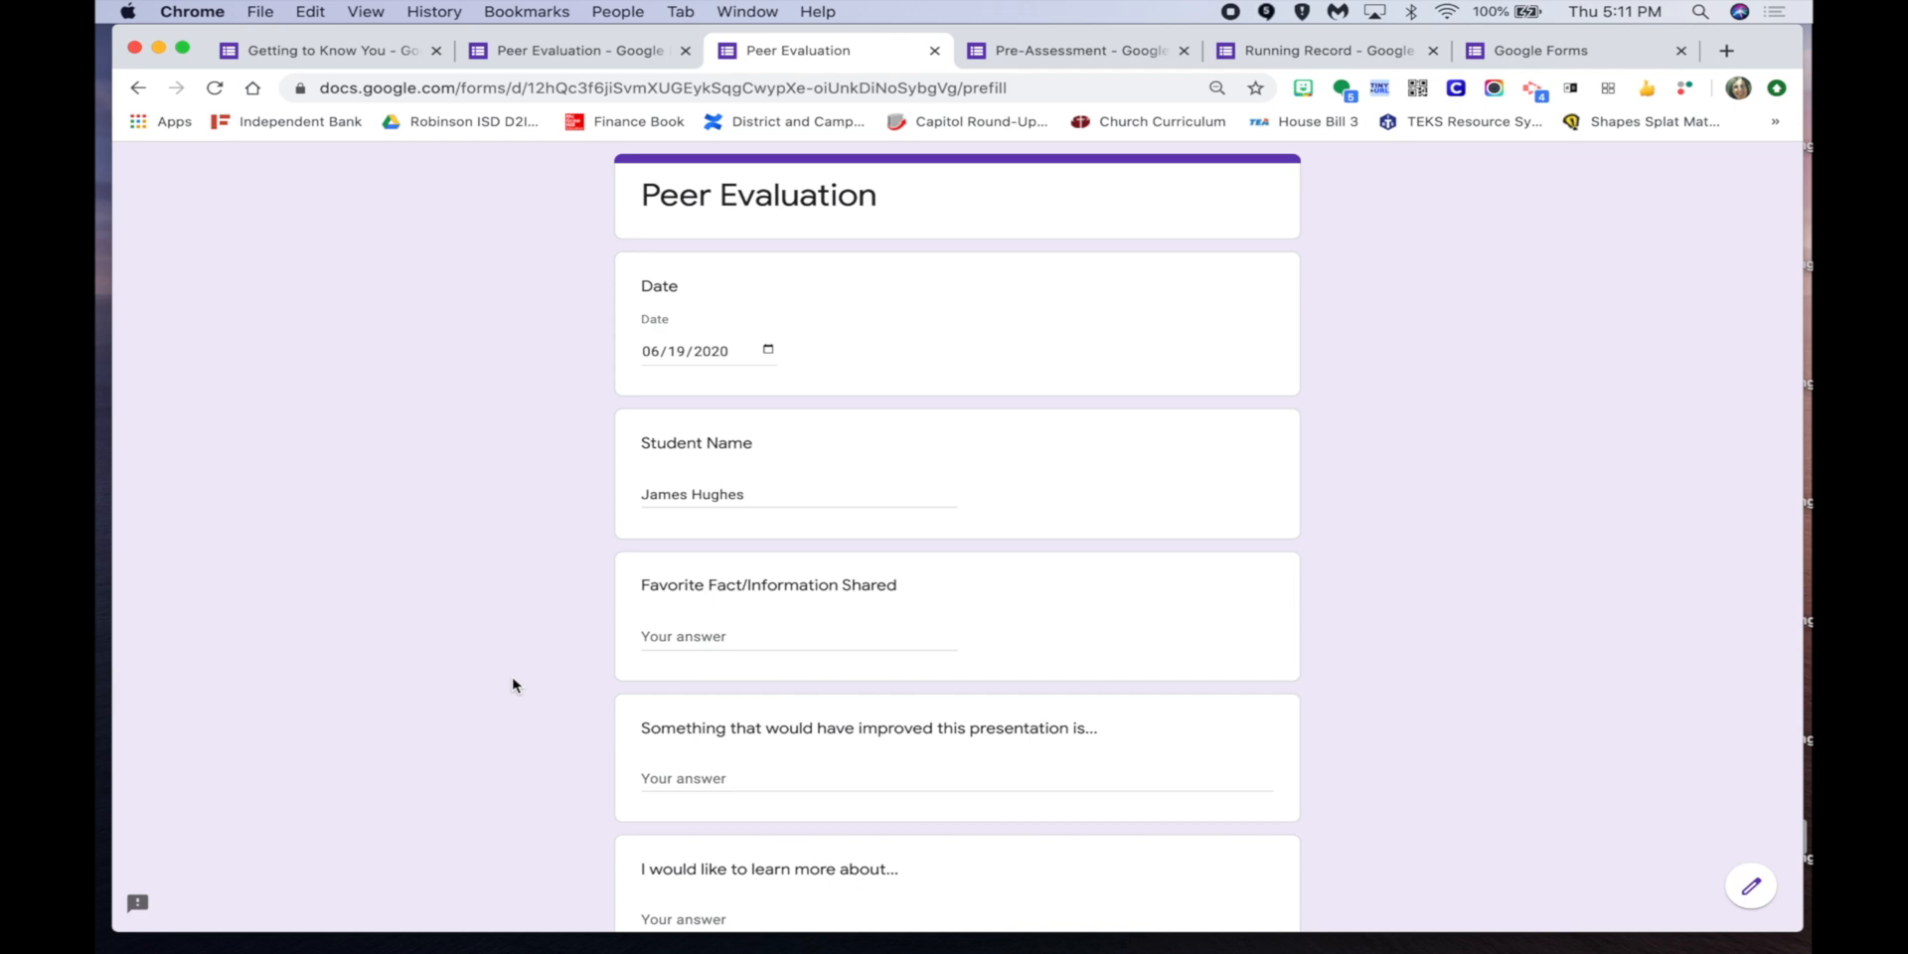
Close the prefilled Peer Evaluation tab and switch to the Running Record form.
left_click(934, 50)
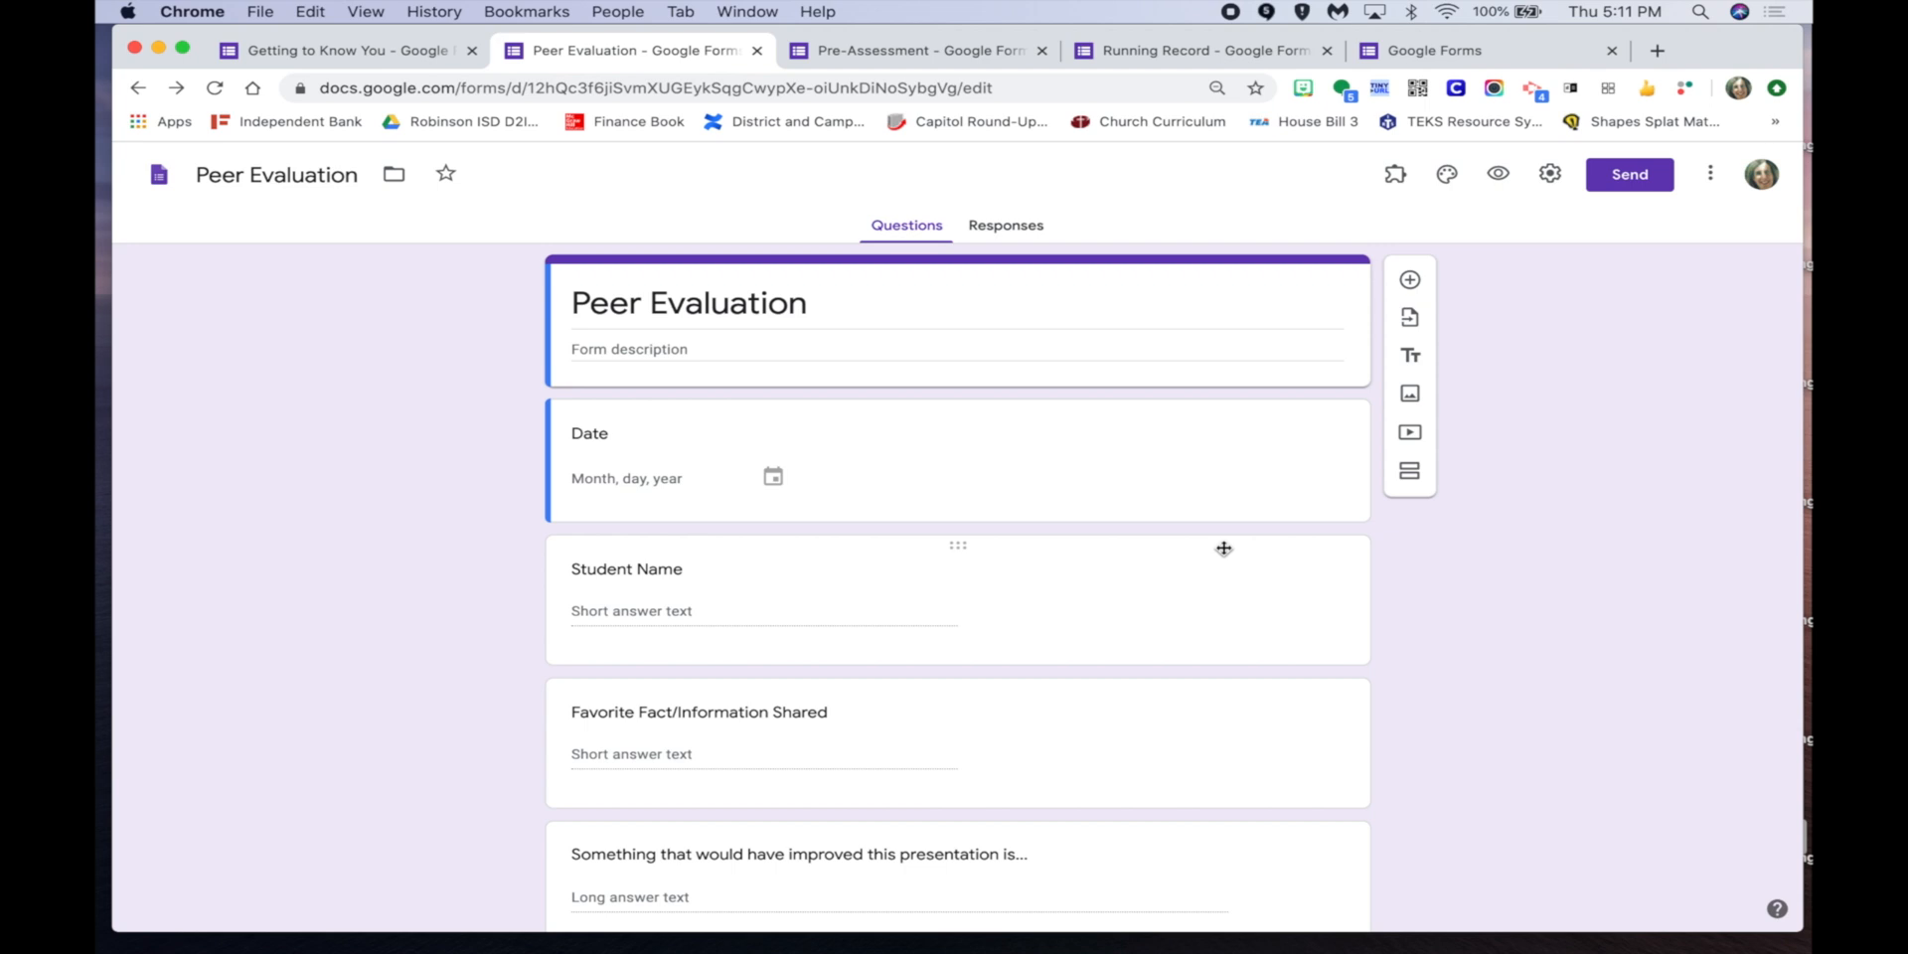
left_click(1179, 48)
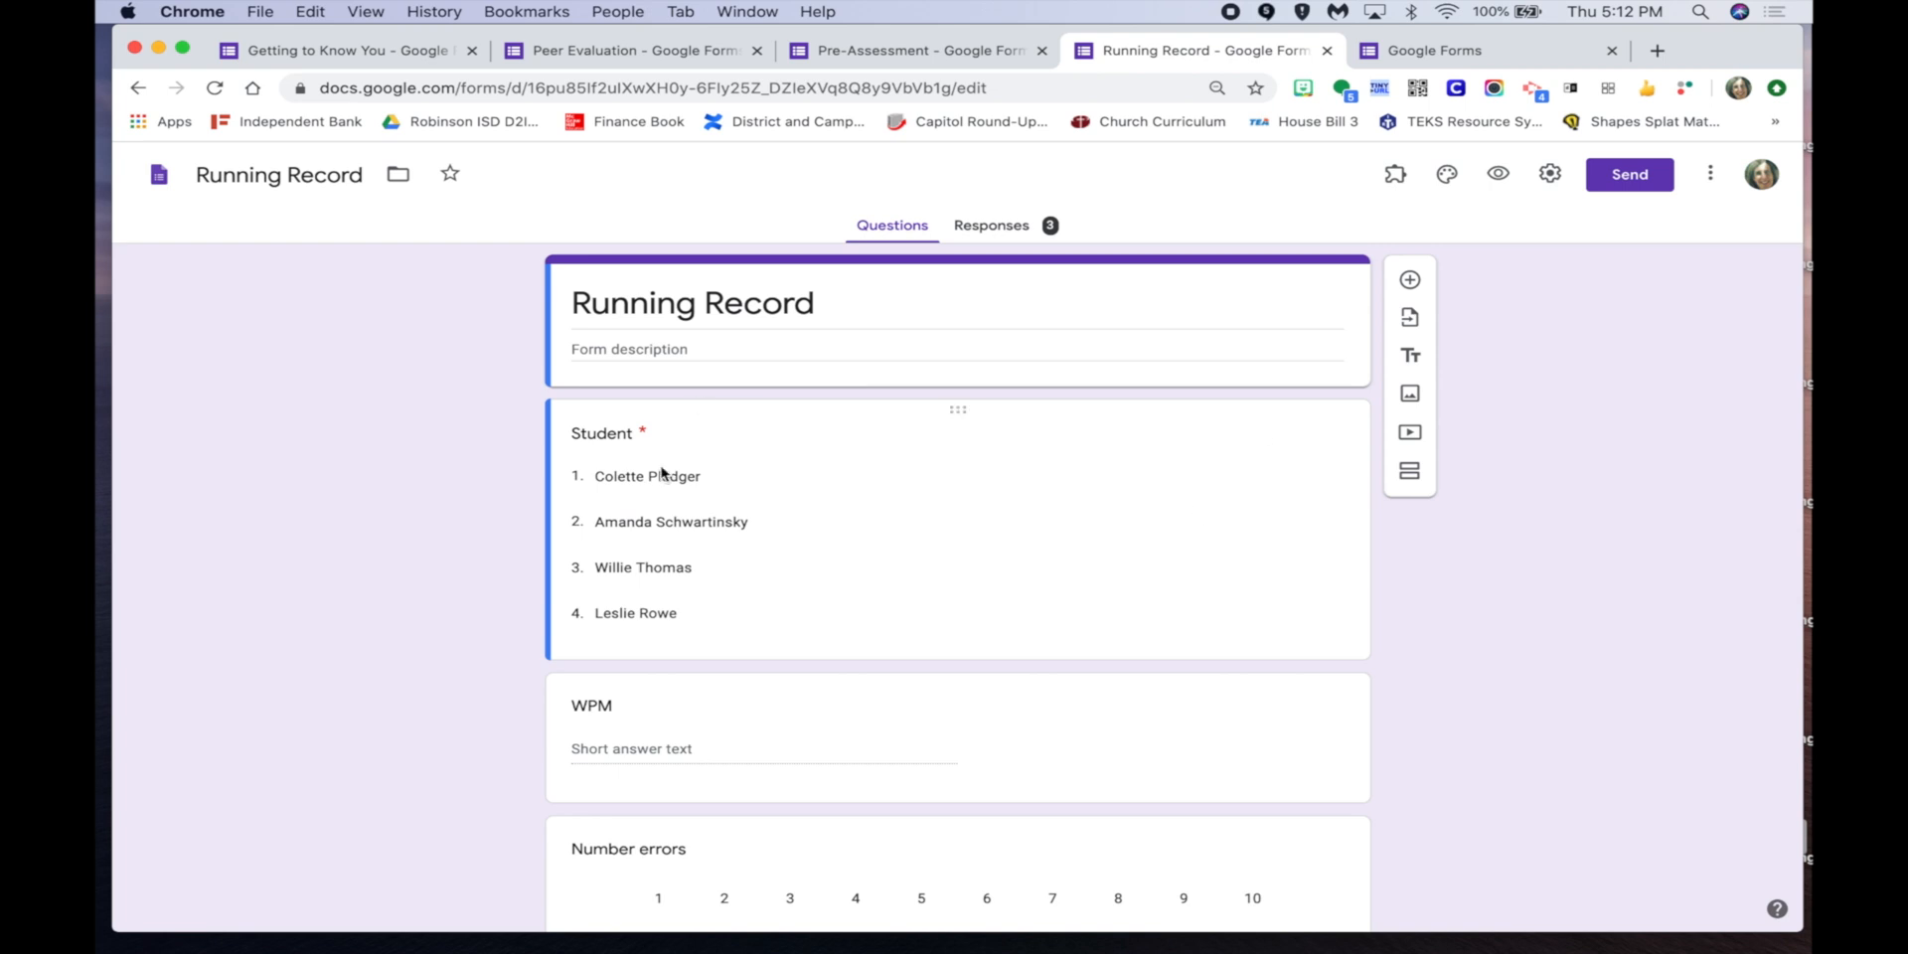
left_click(1040, 510)
left_click(1319, 452)
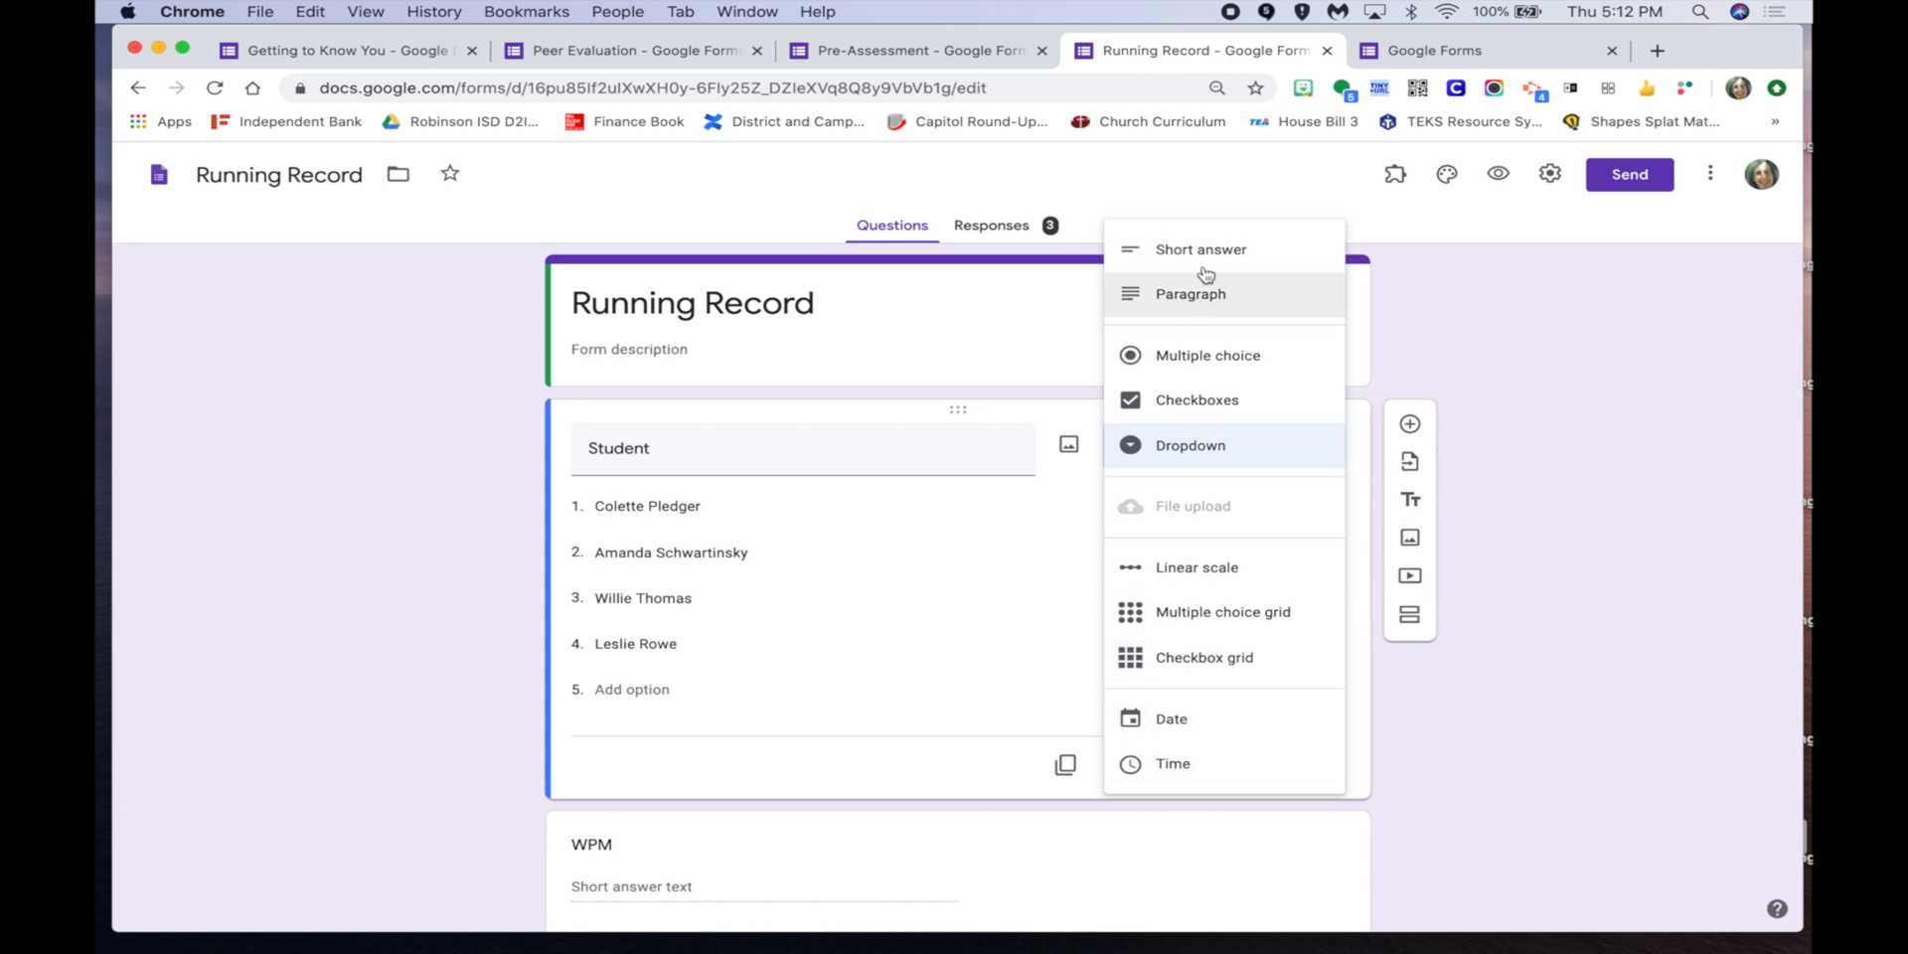
left_click(1649, 413)
scroll(1100, 585, "down", 3)
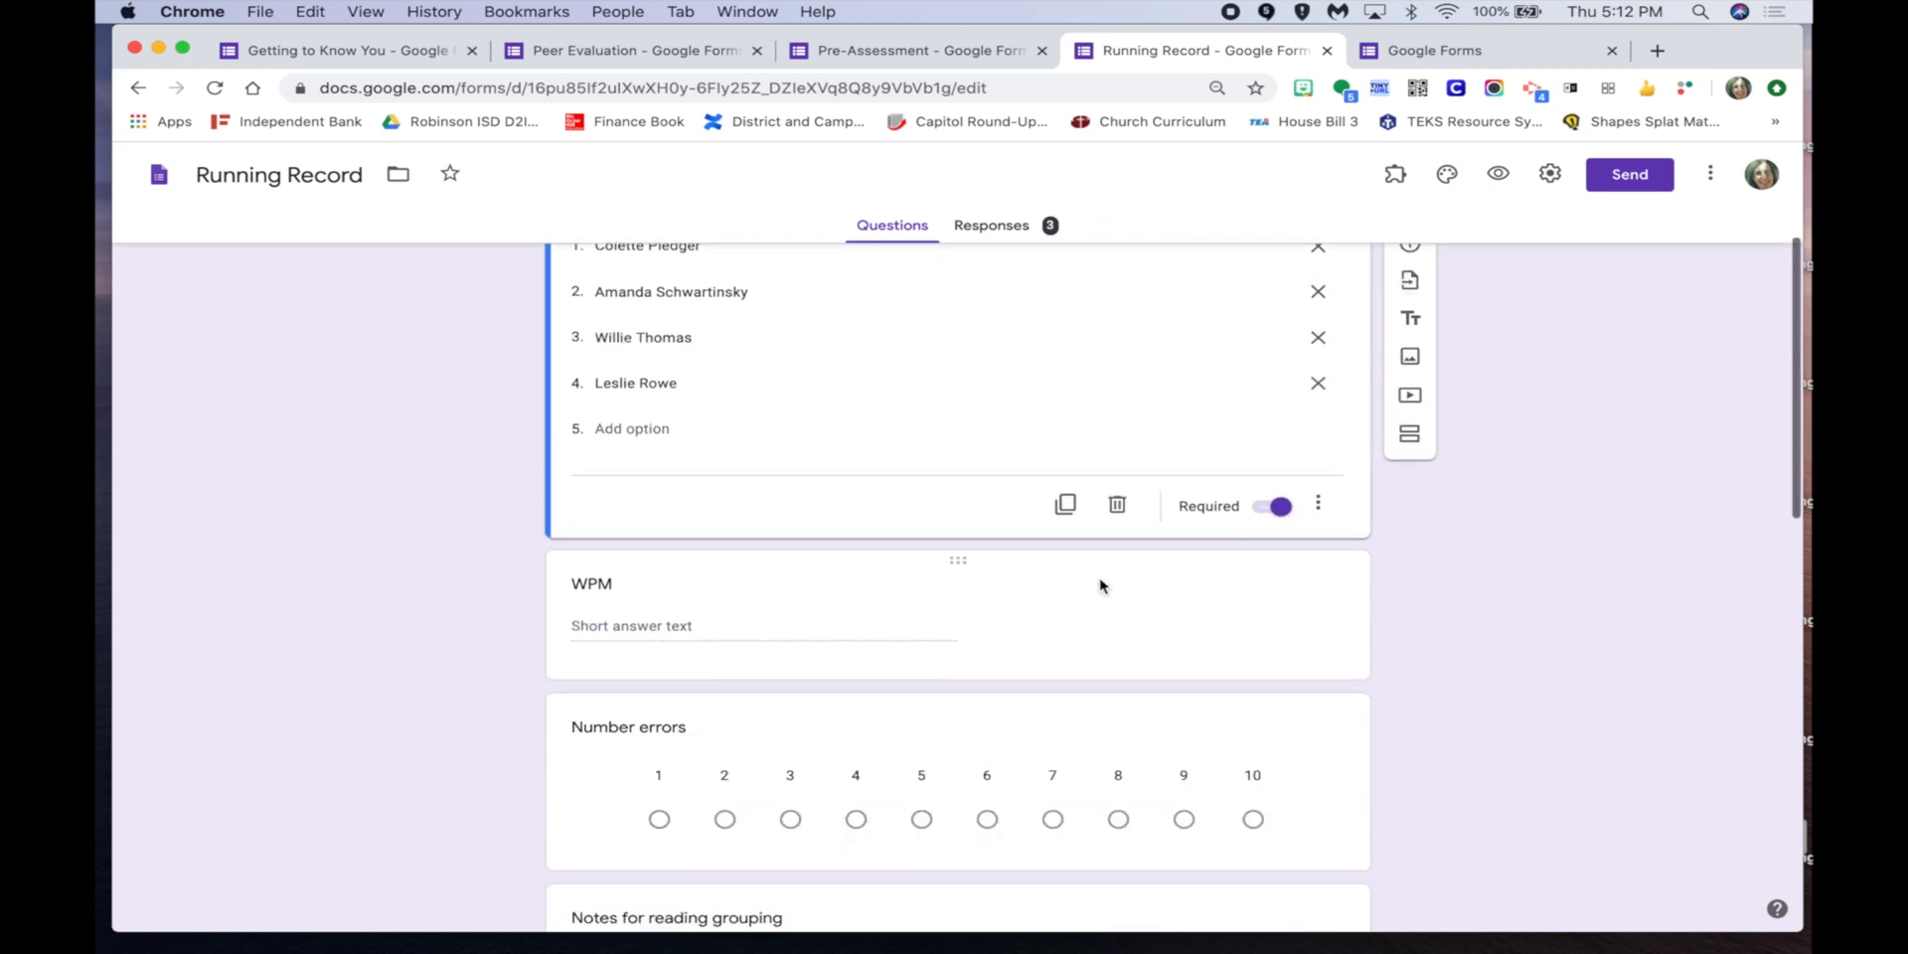
scroll(1018, 724, "down", 2)
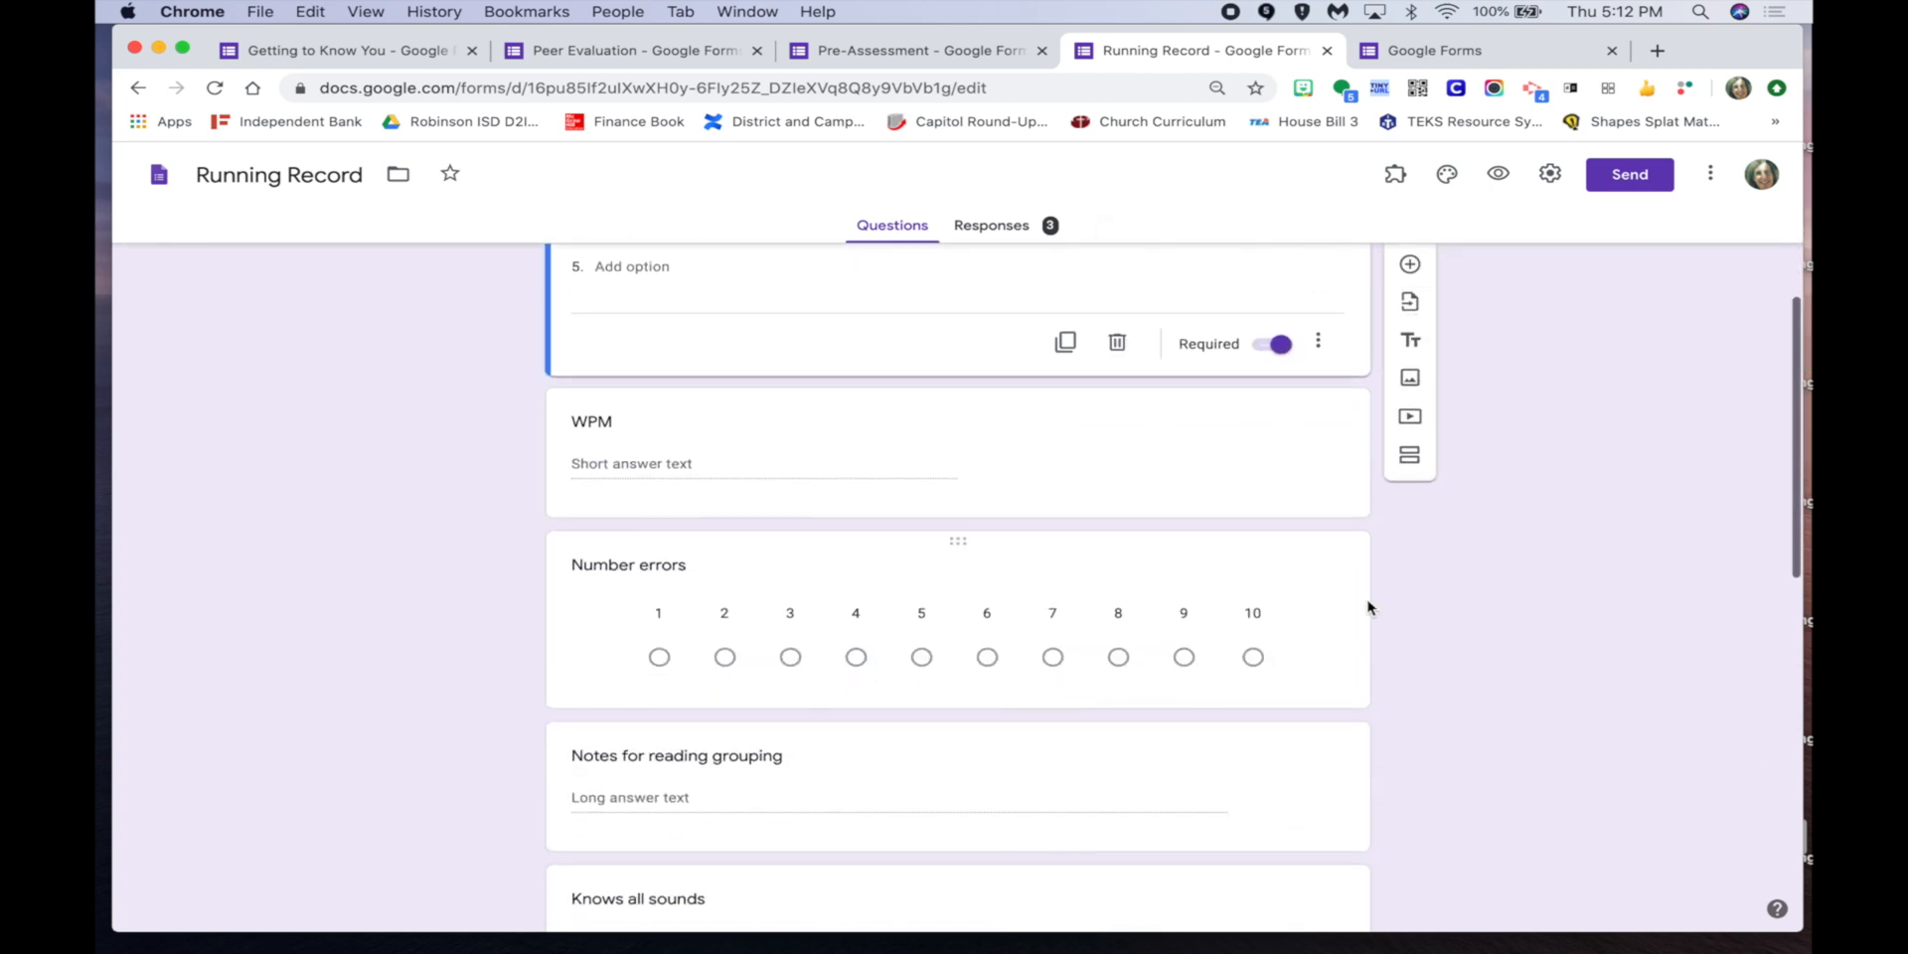
left_click(1338, 597)
left_click(1317, 444)
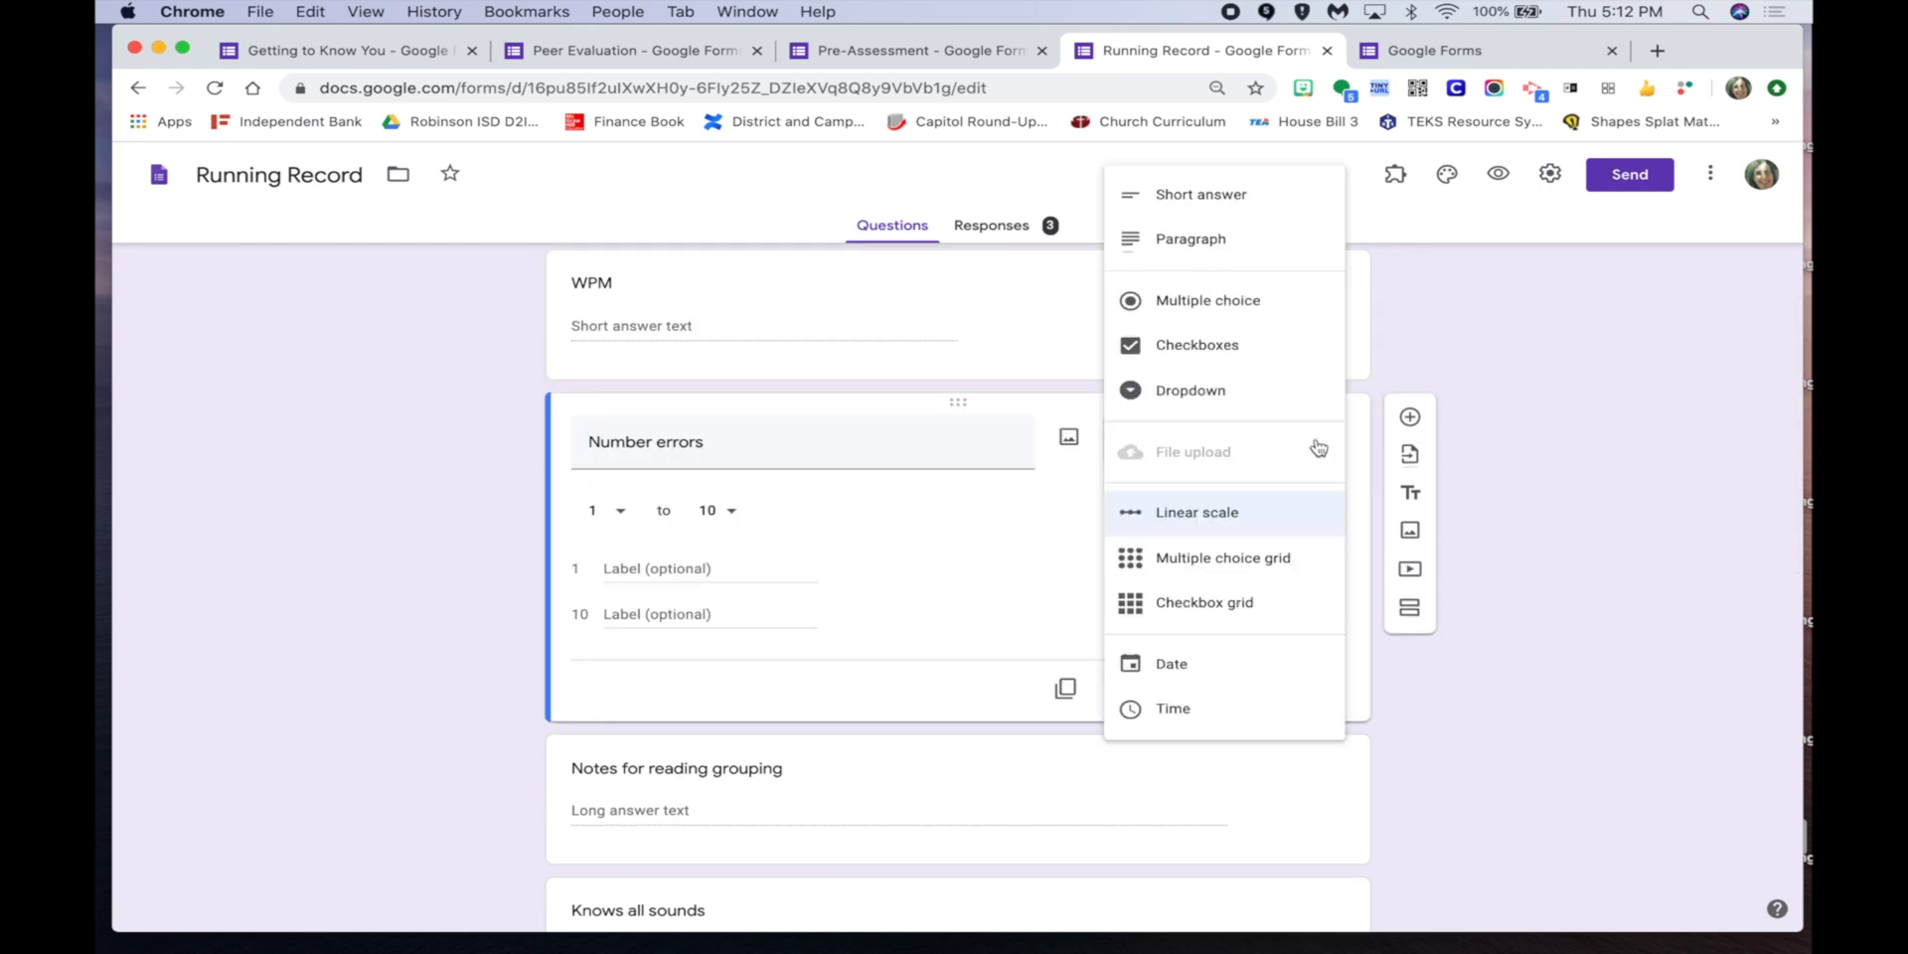
left_click(1600, 492)
scroll(1033, 569, "up", 5)
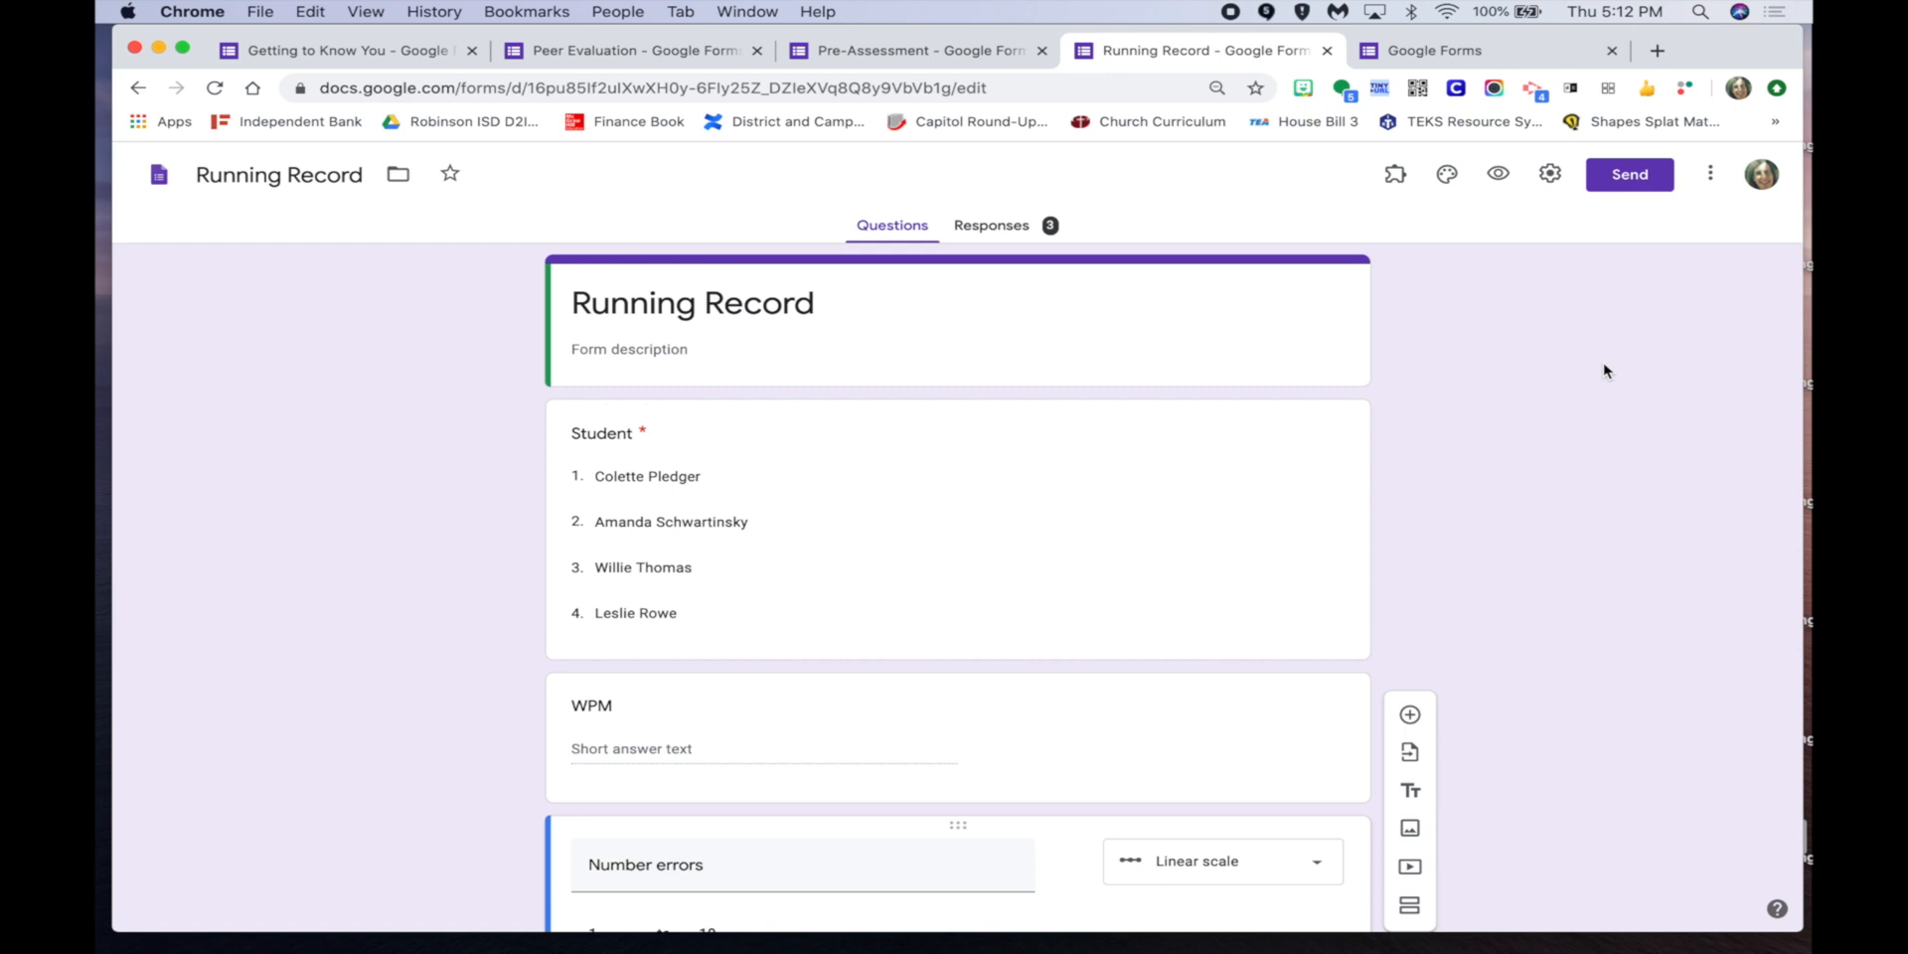
Preview the form and answer with the last student, WPM 65 and 4 errors.
left_click(1498, 177)
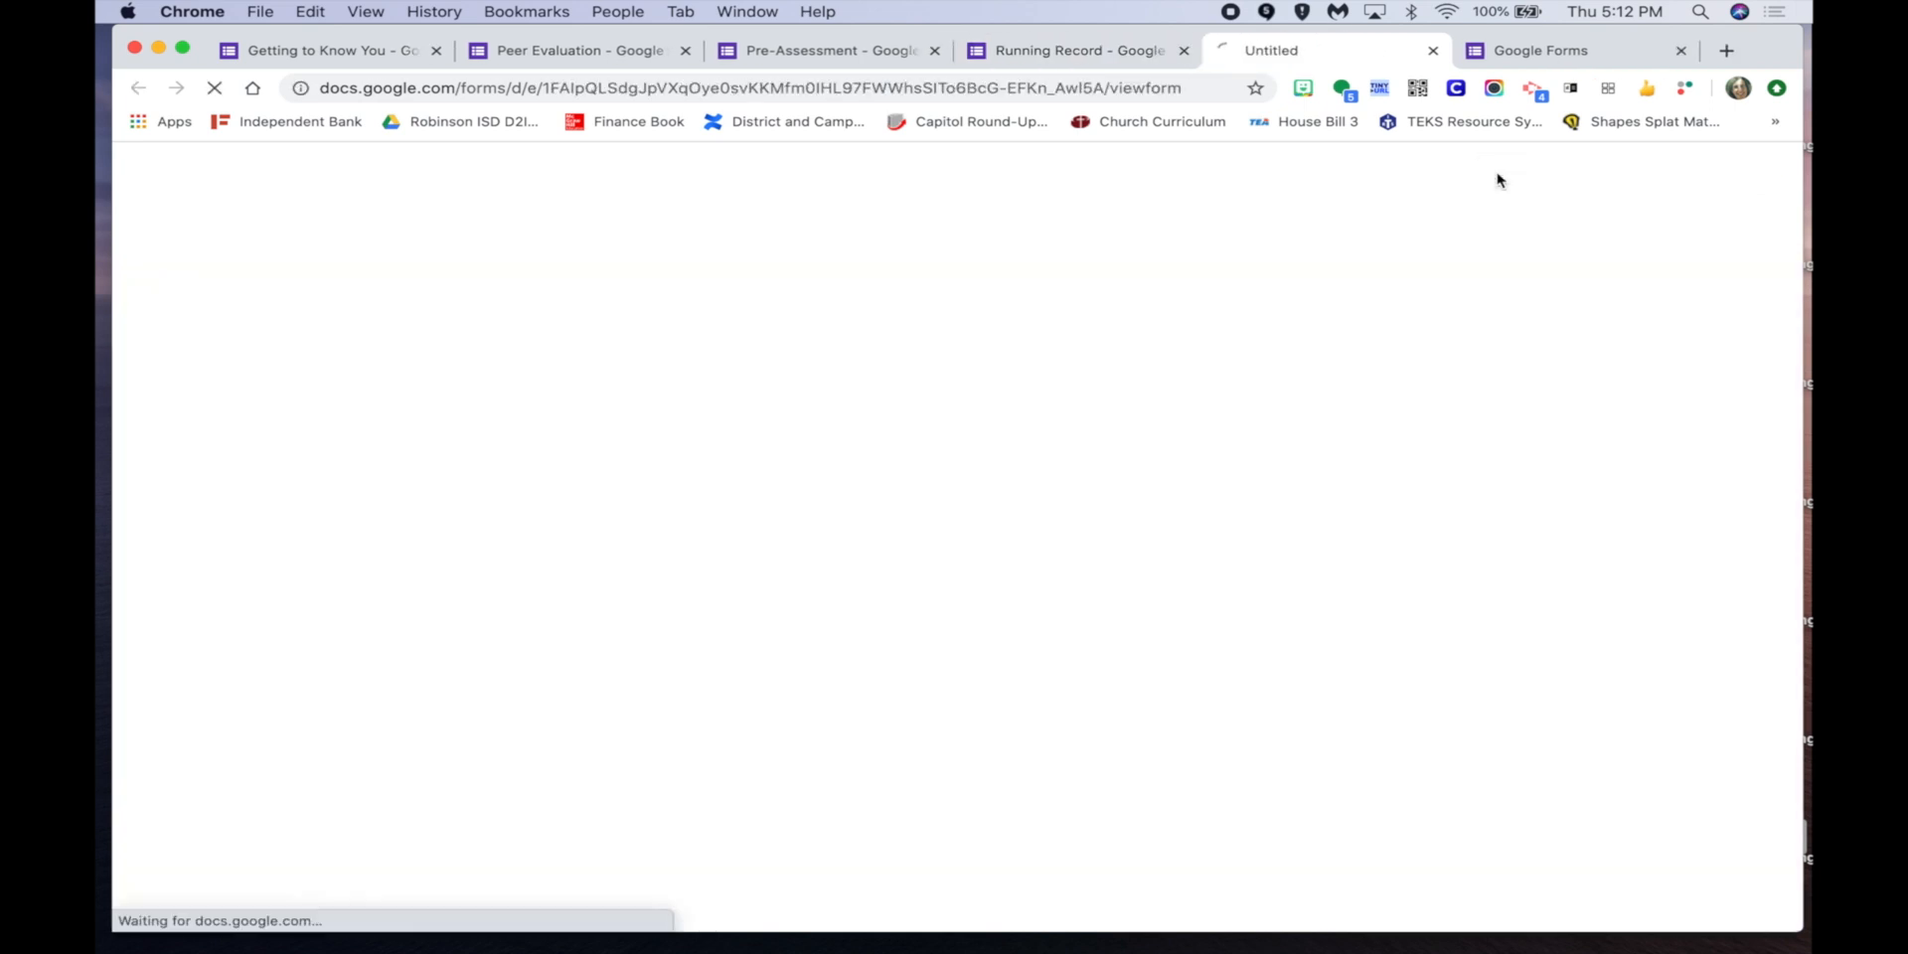
left_click(847, 378)
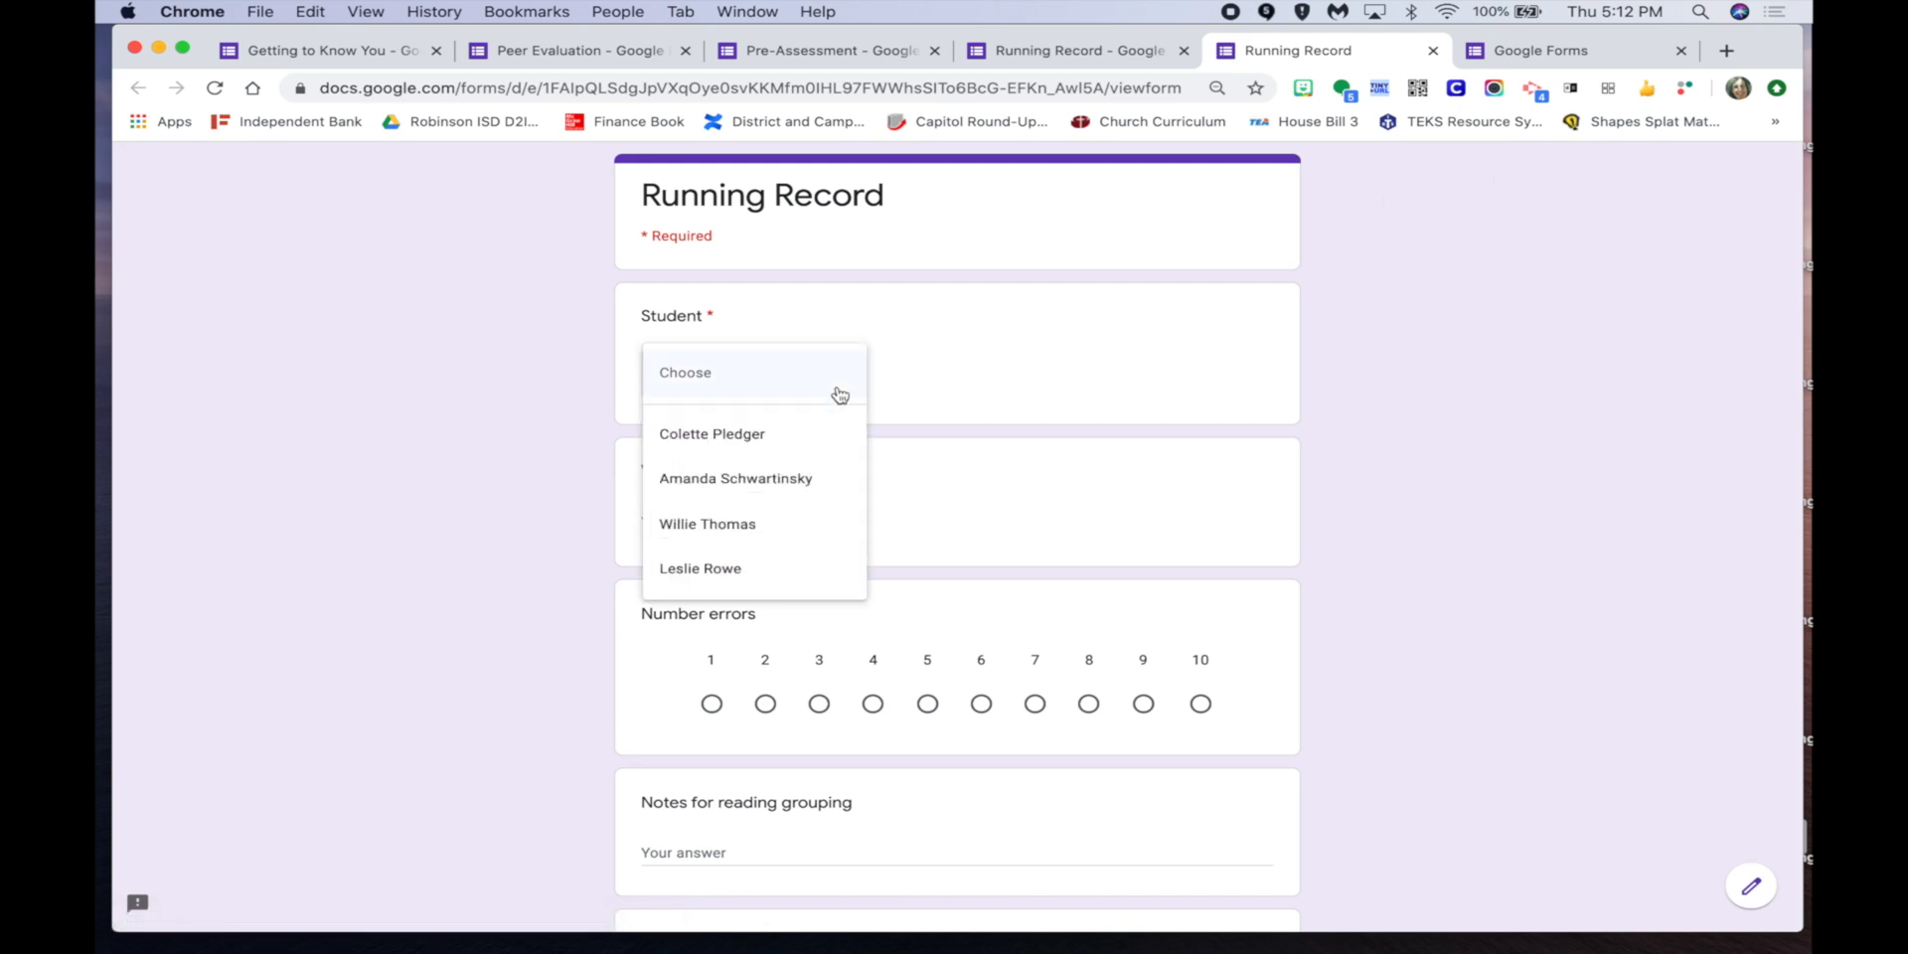
left_click(785, 574)
left_click(721, 515)
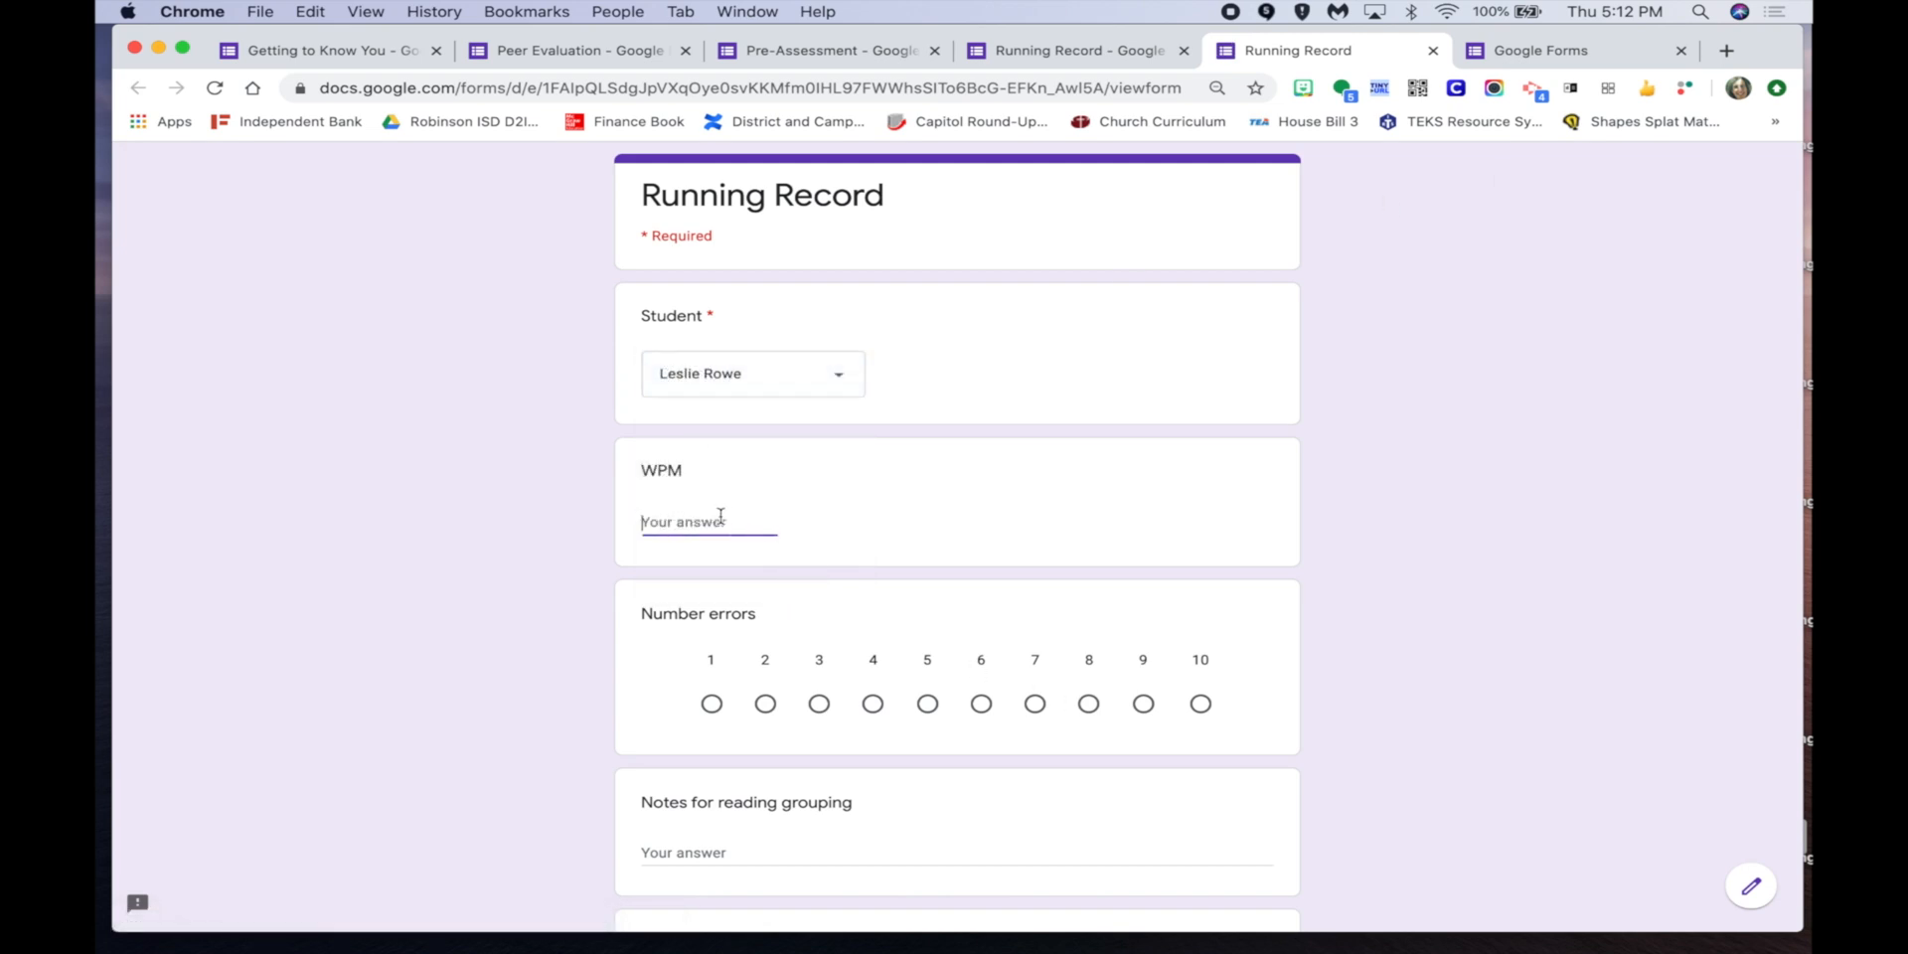
type("65")
left_click(873, 704)
scroll(873, 706, "down", 3)
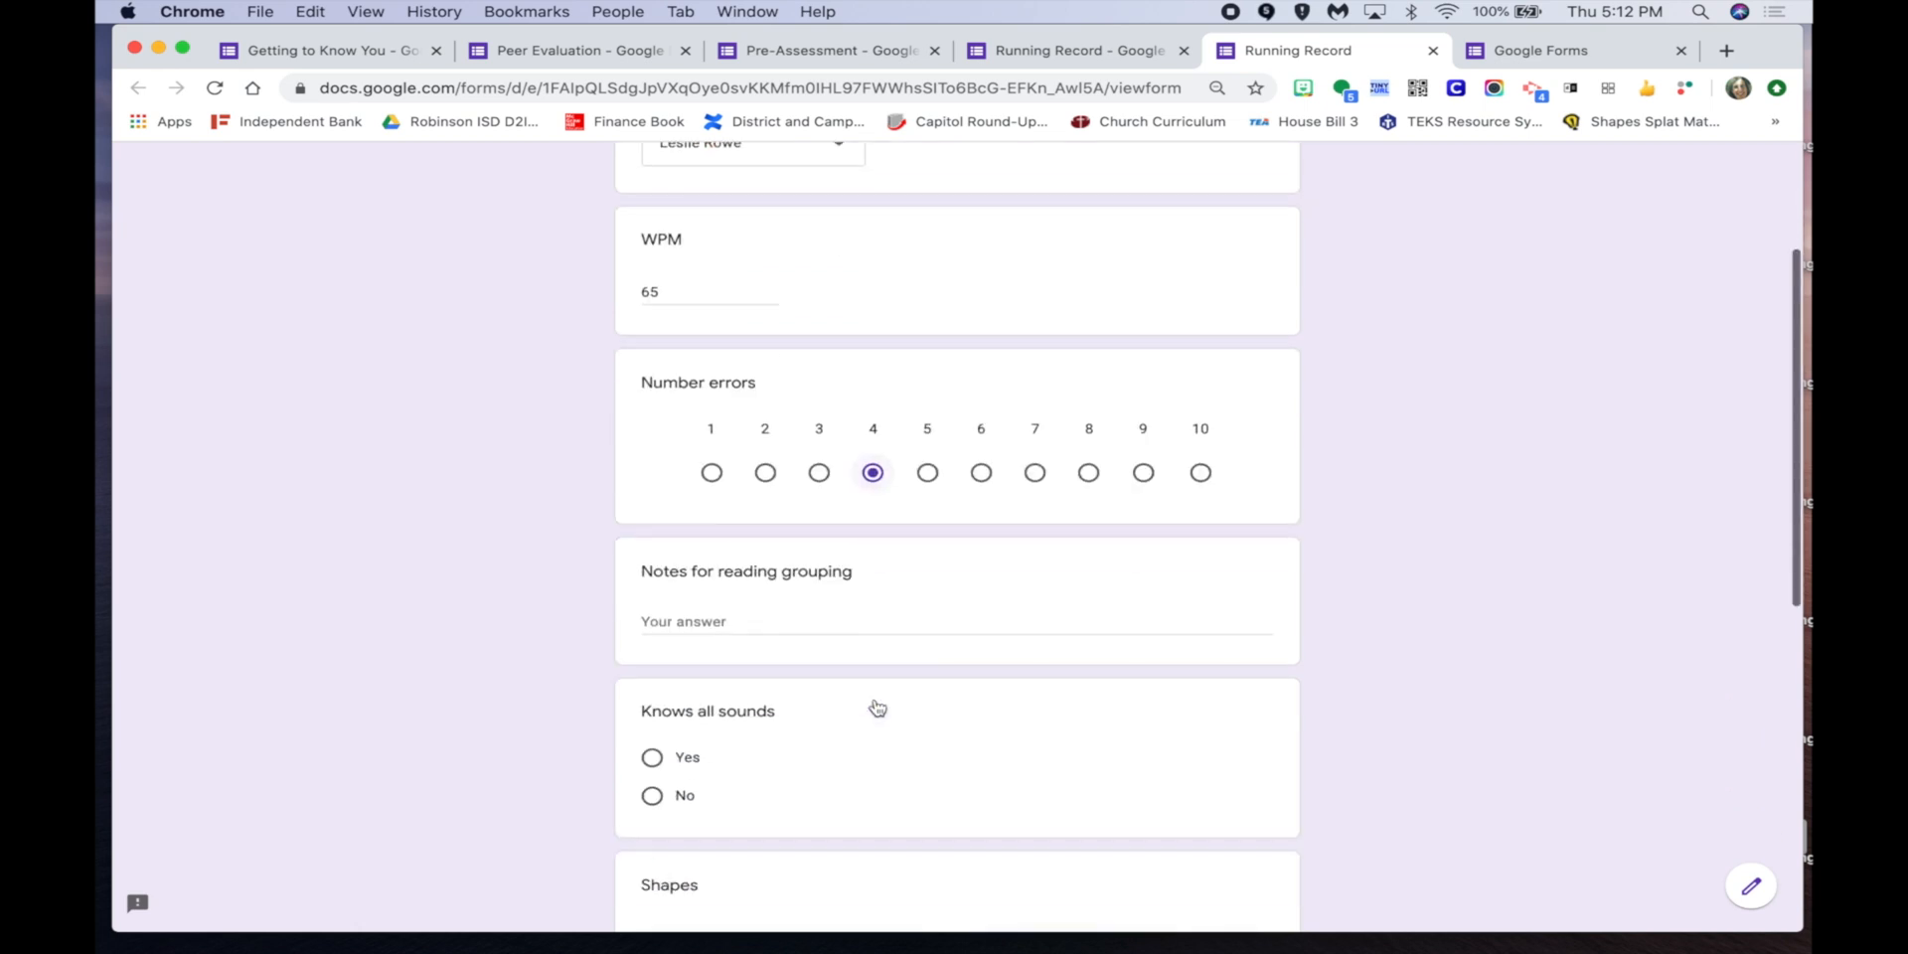
Add 'top reading group' notes, Yes for Knows all sounds, red rectangle Option 4, and submit.
left_click(772, 617)
type("top reading group")
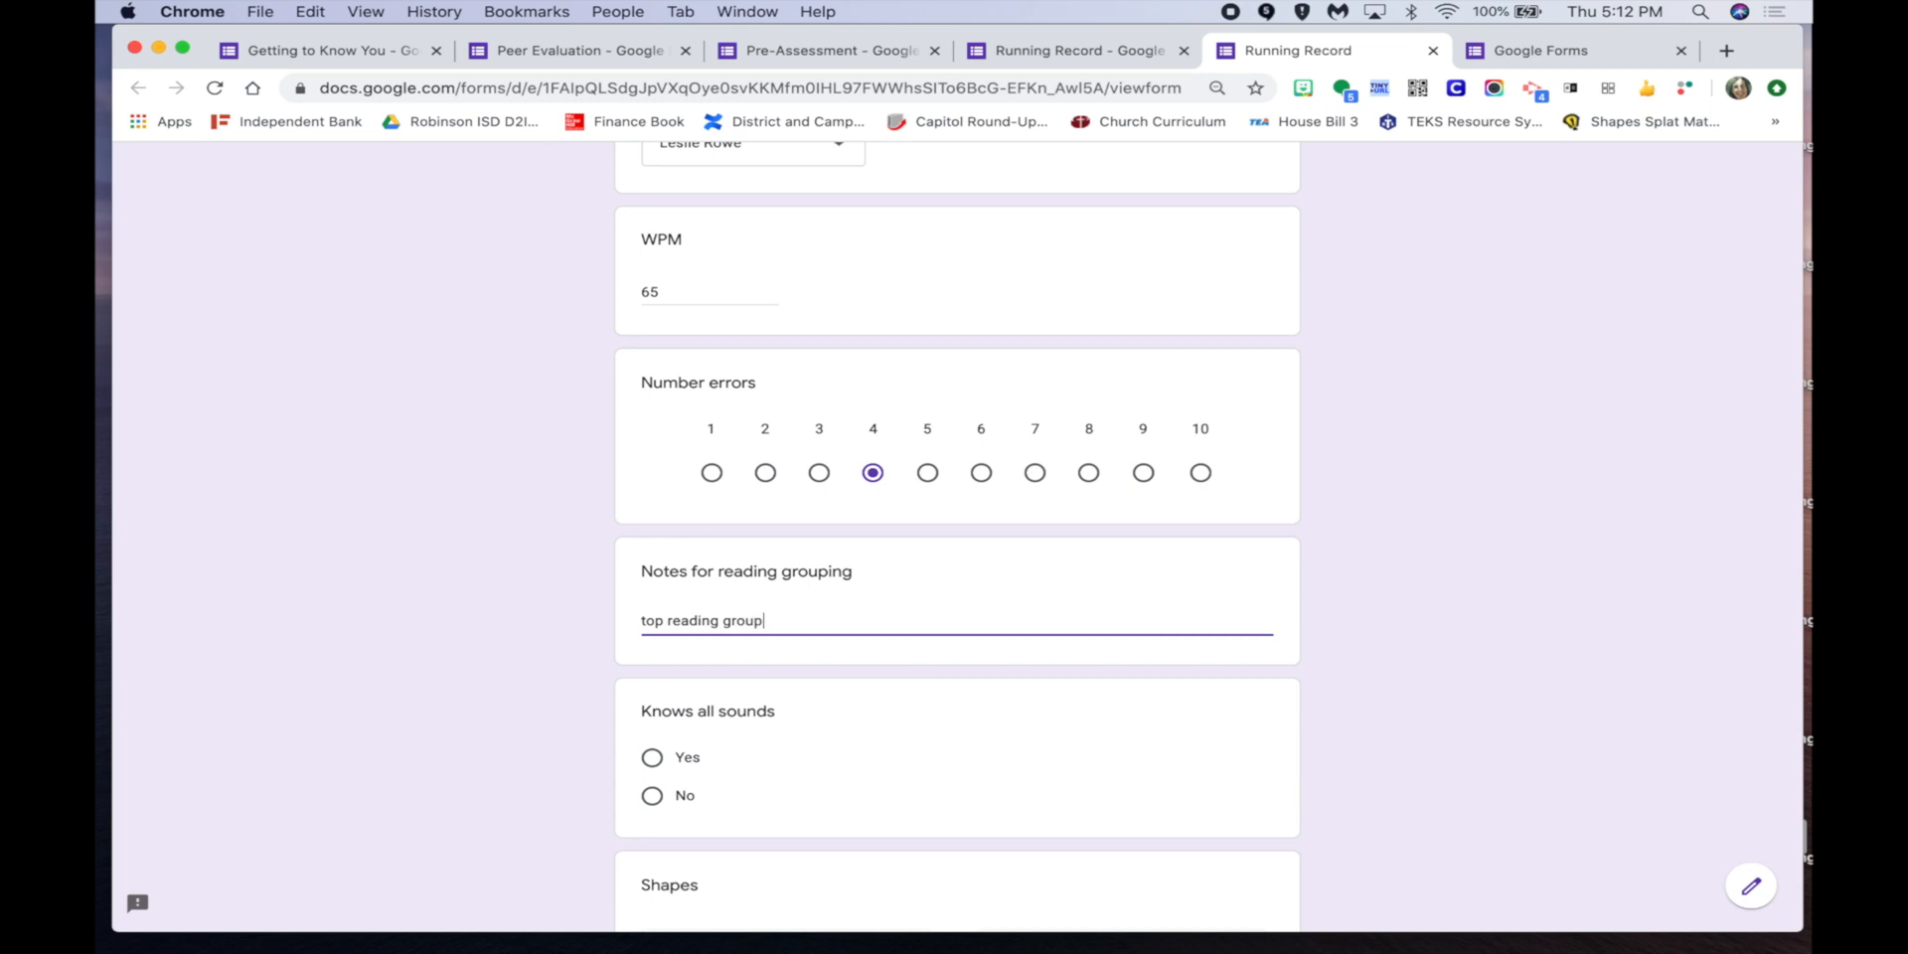
scroll(681, 553, "down", 4)
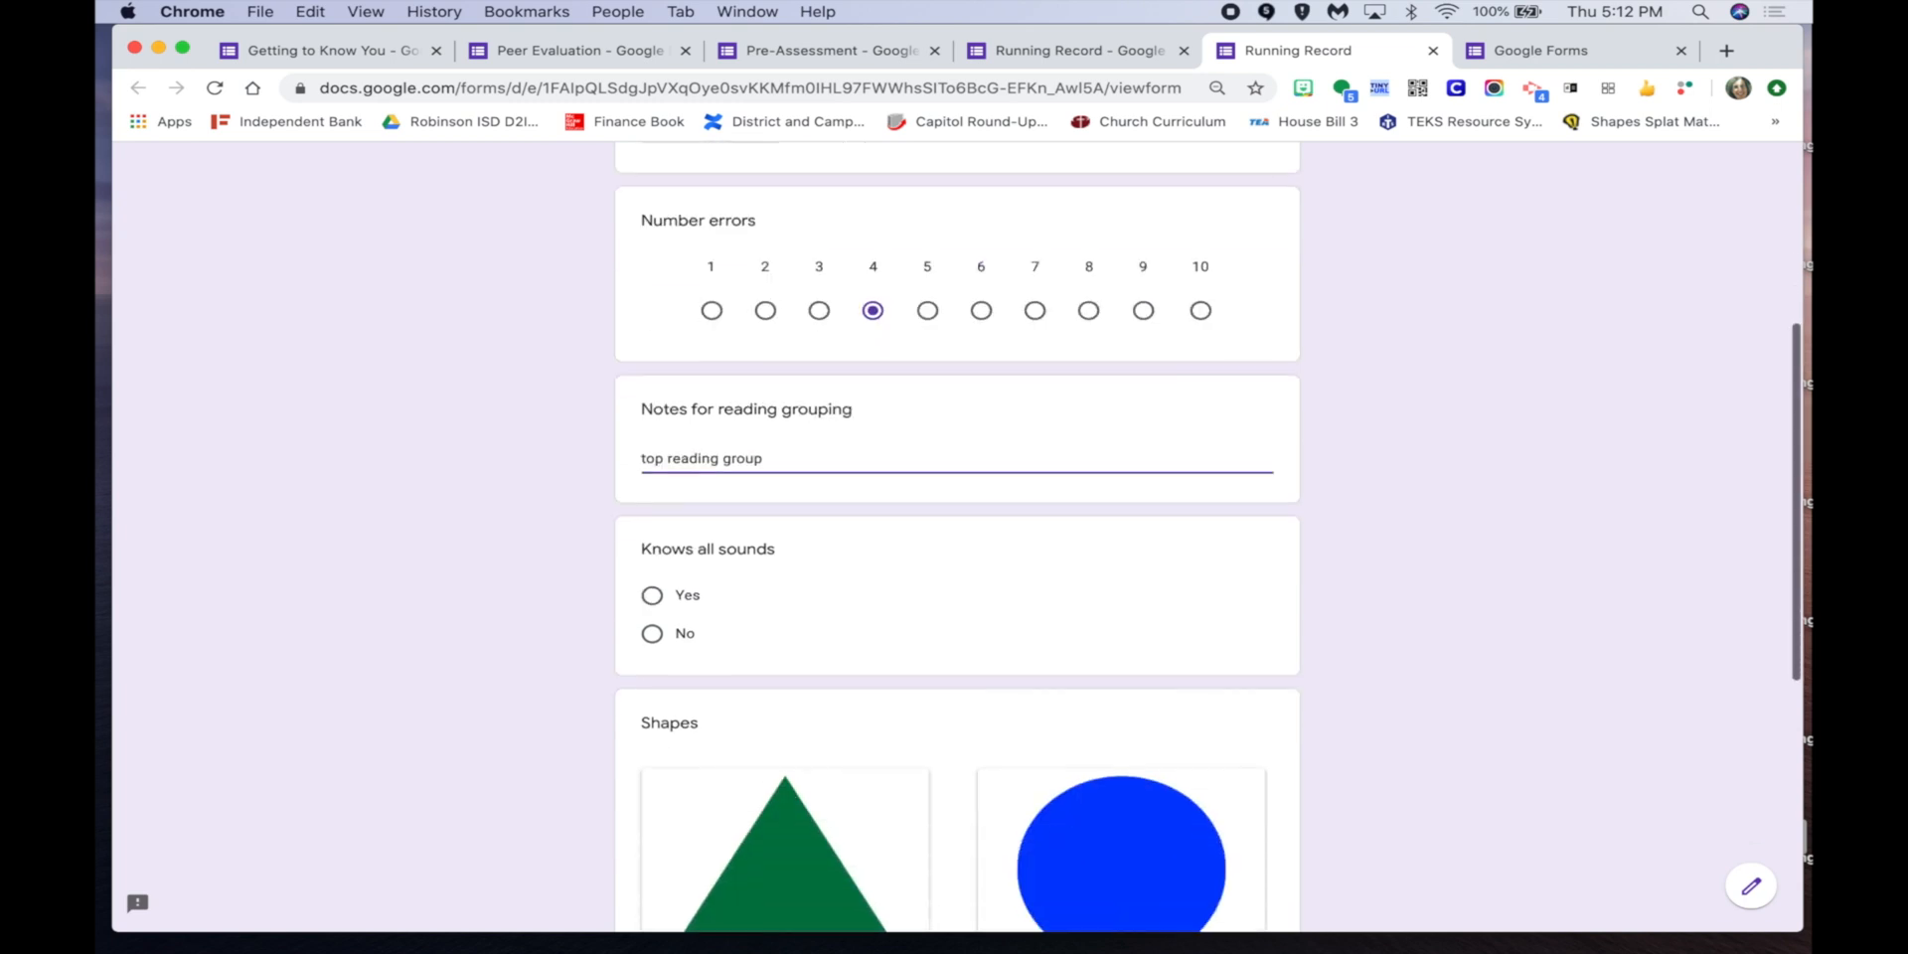
left_click(681, 549)
scroll(903, 635, "down", 2)
scroll(902, 635, "down", 3)
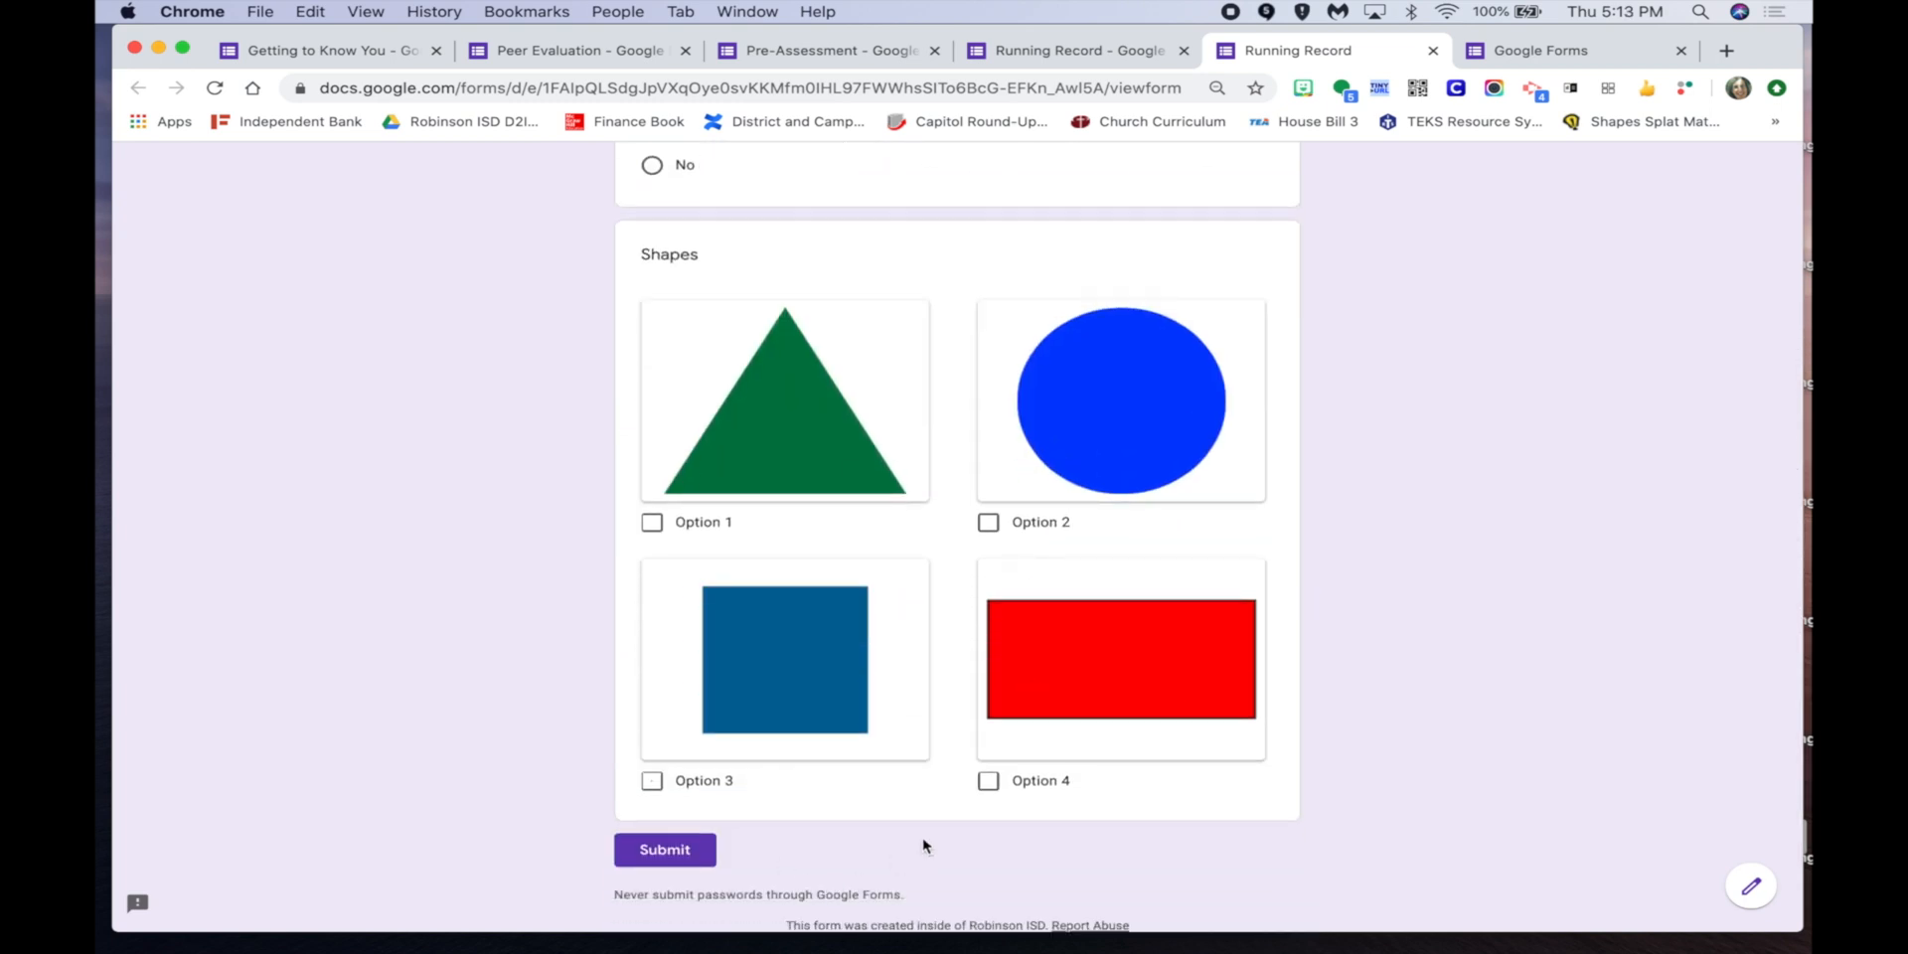
left_click(987, 781)
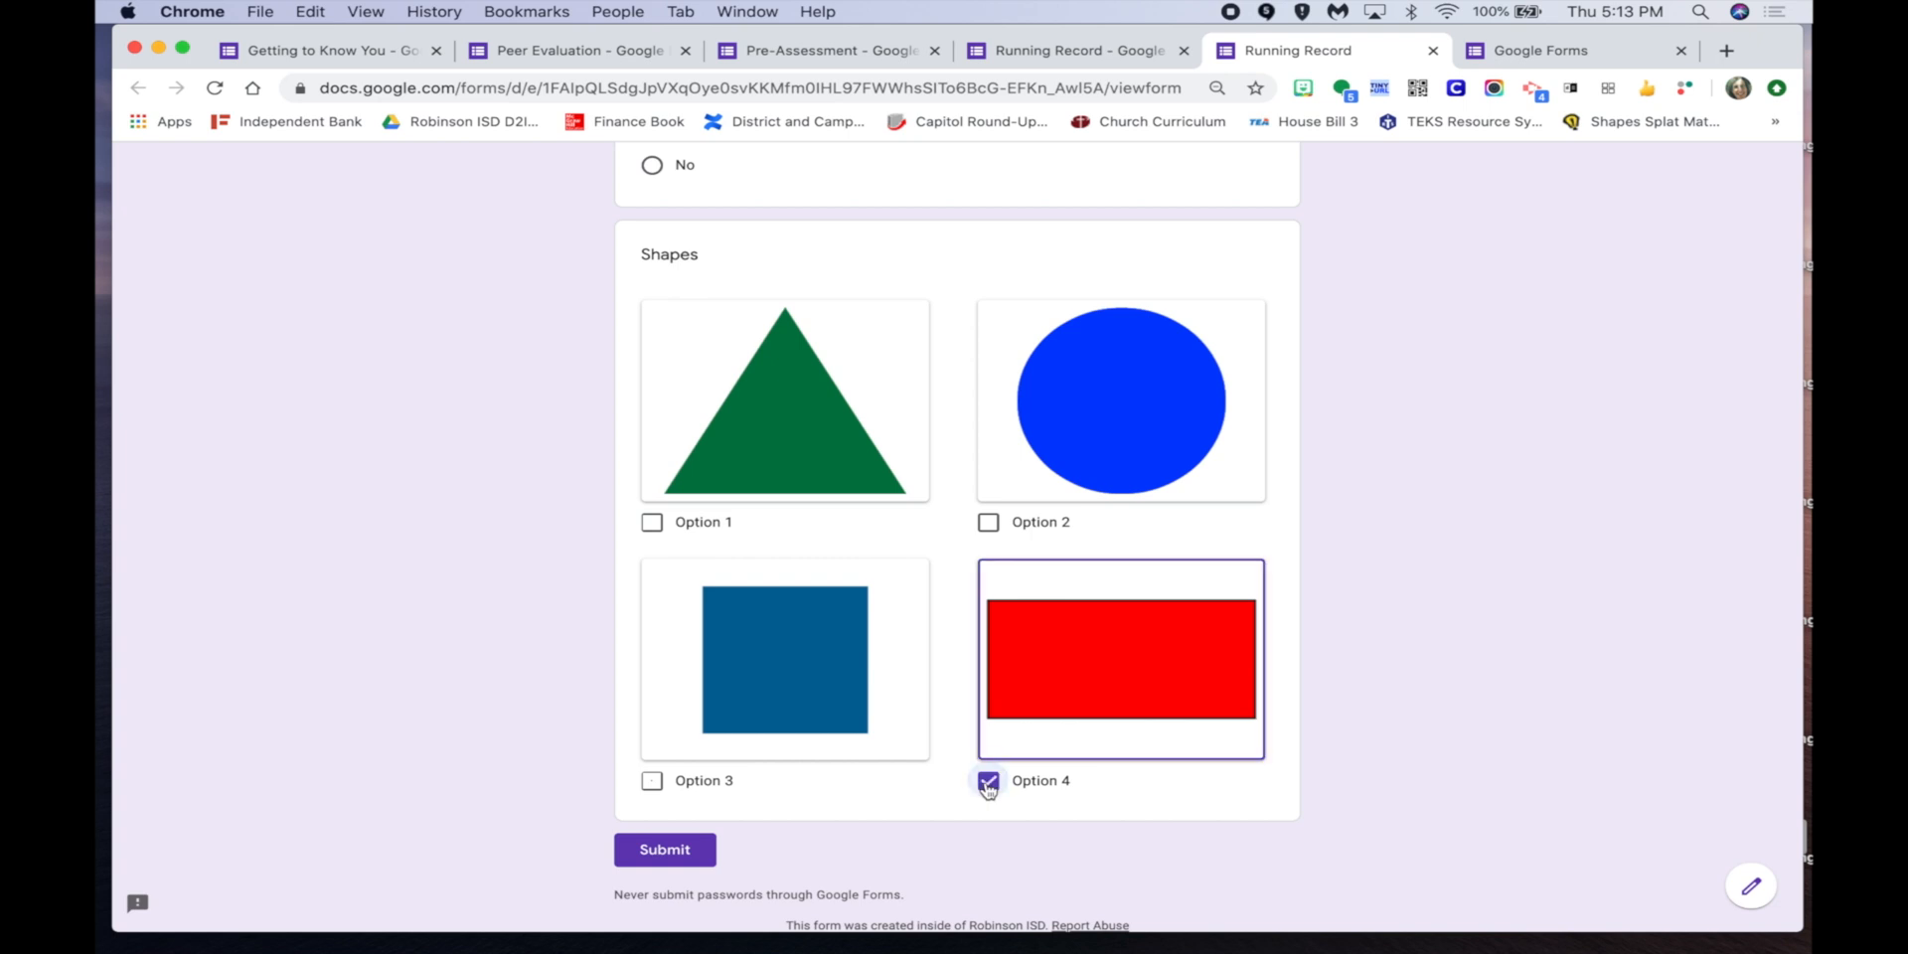
left_click(660, 848)
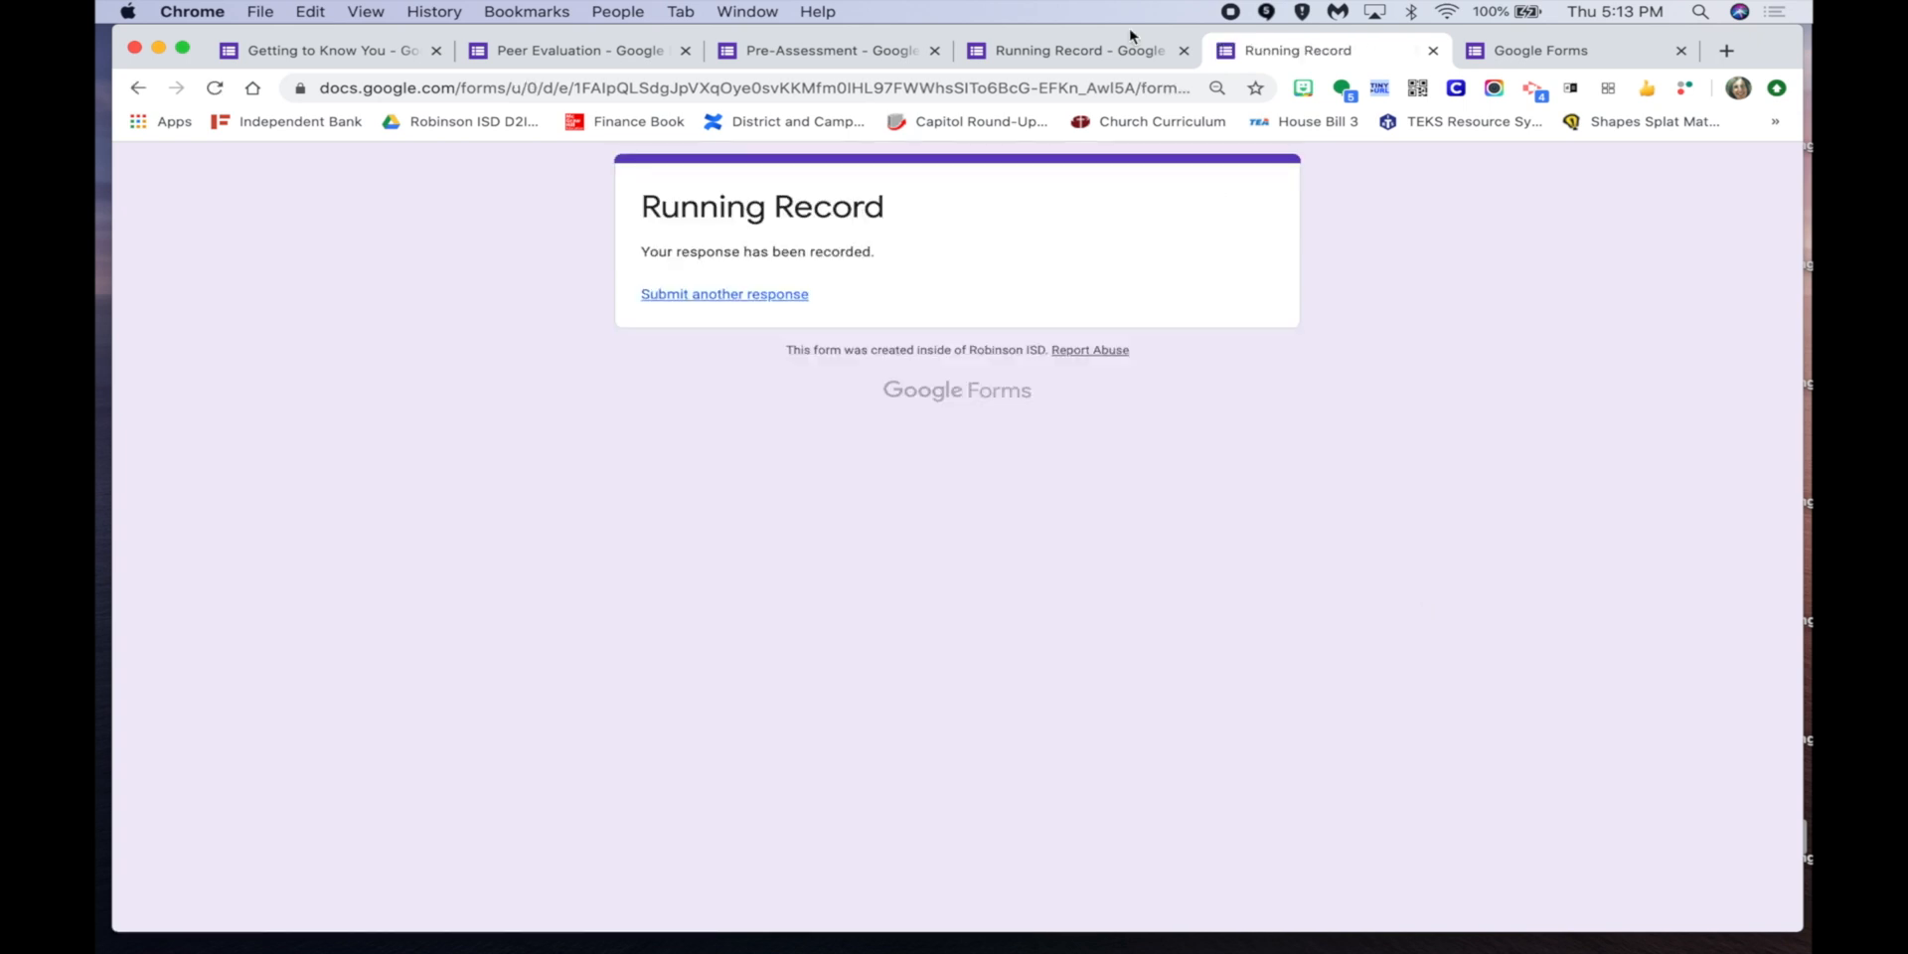
Start another response with the second student, then leave the preview without submitting.
left_click(713, 302)
left_click(839, 377)
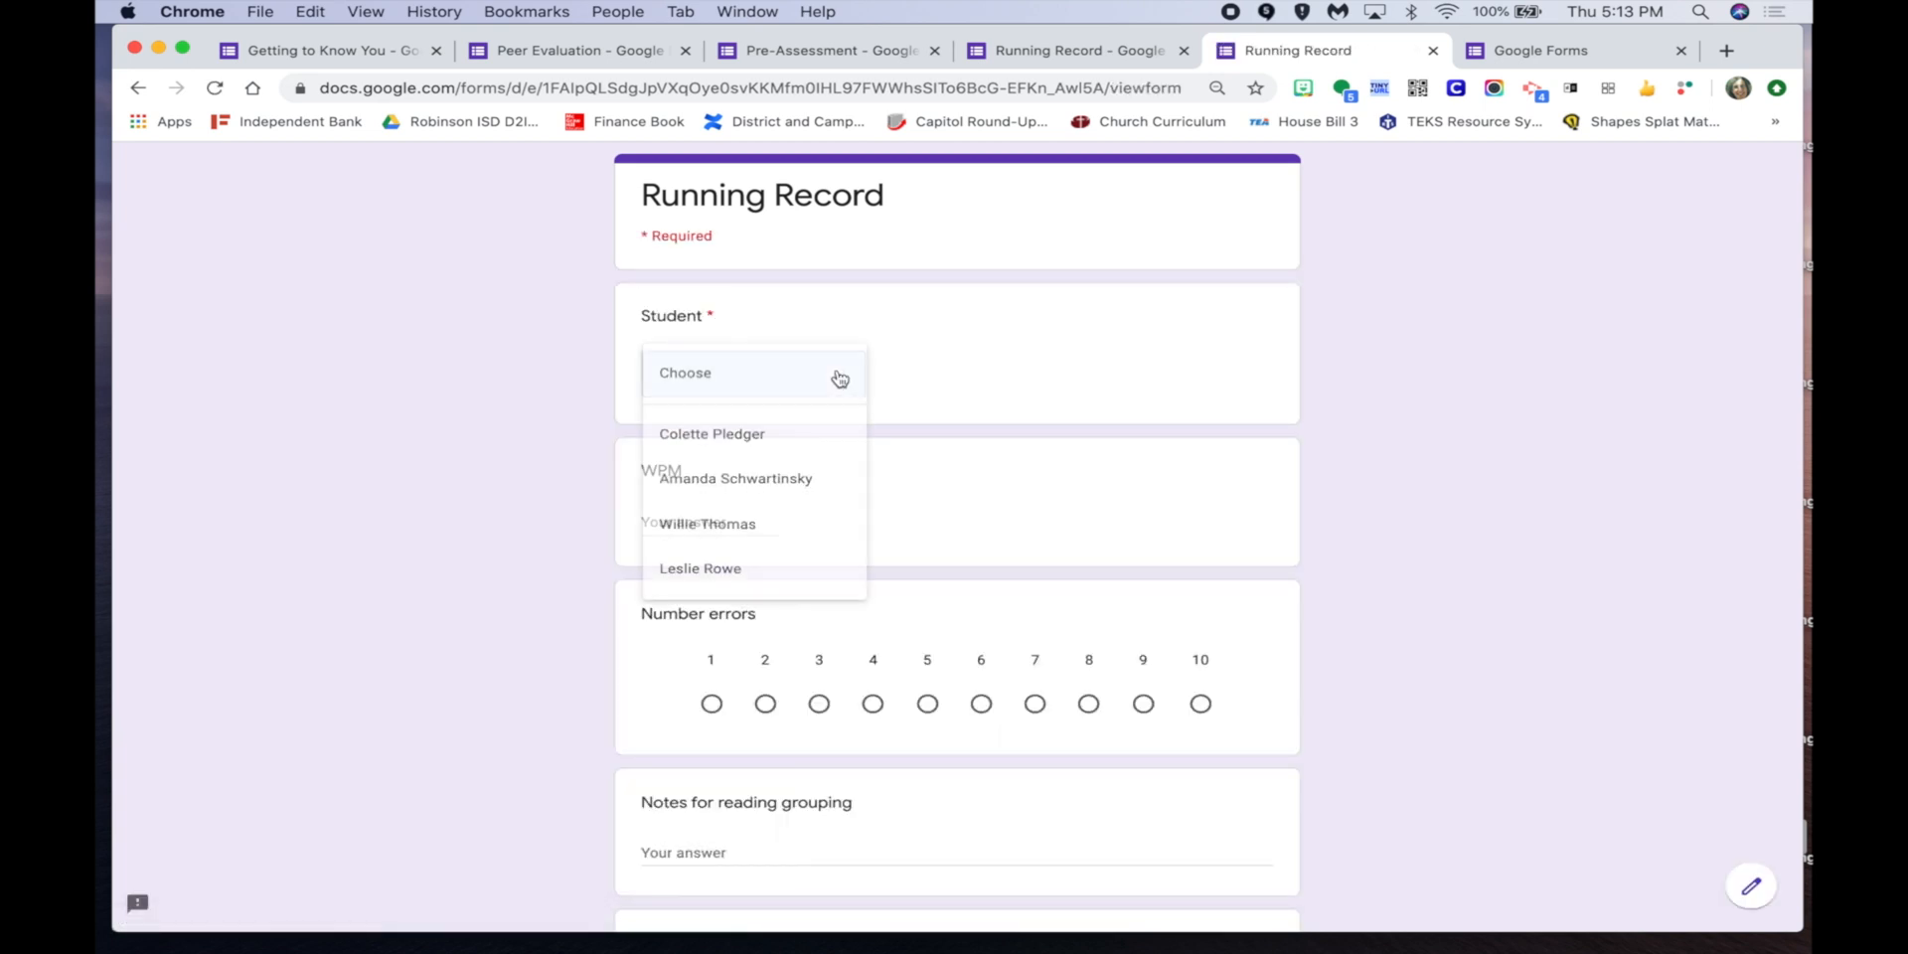
left_click(765, 481)
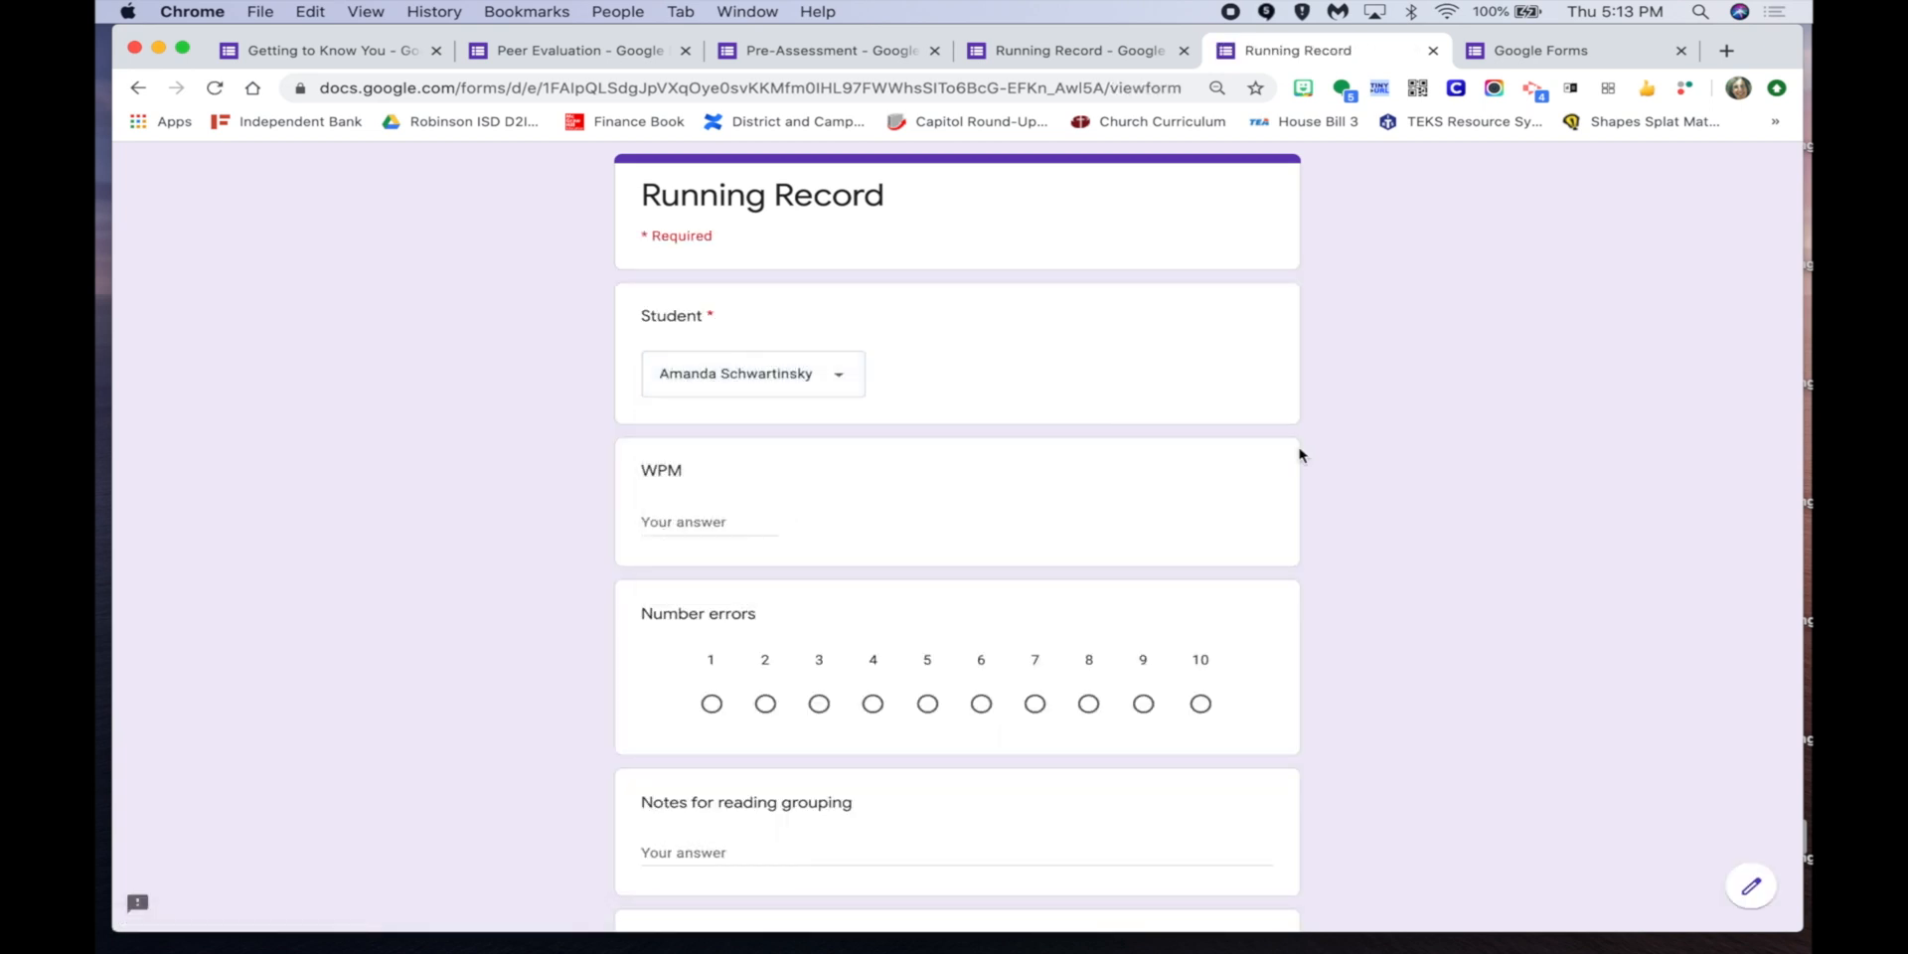
left_click(1432, 49)
left_click(1157, 347)
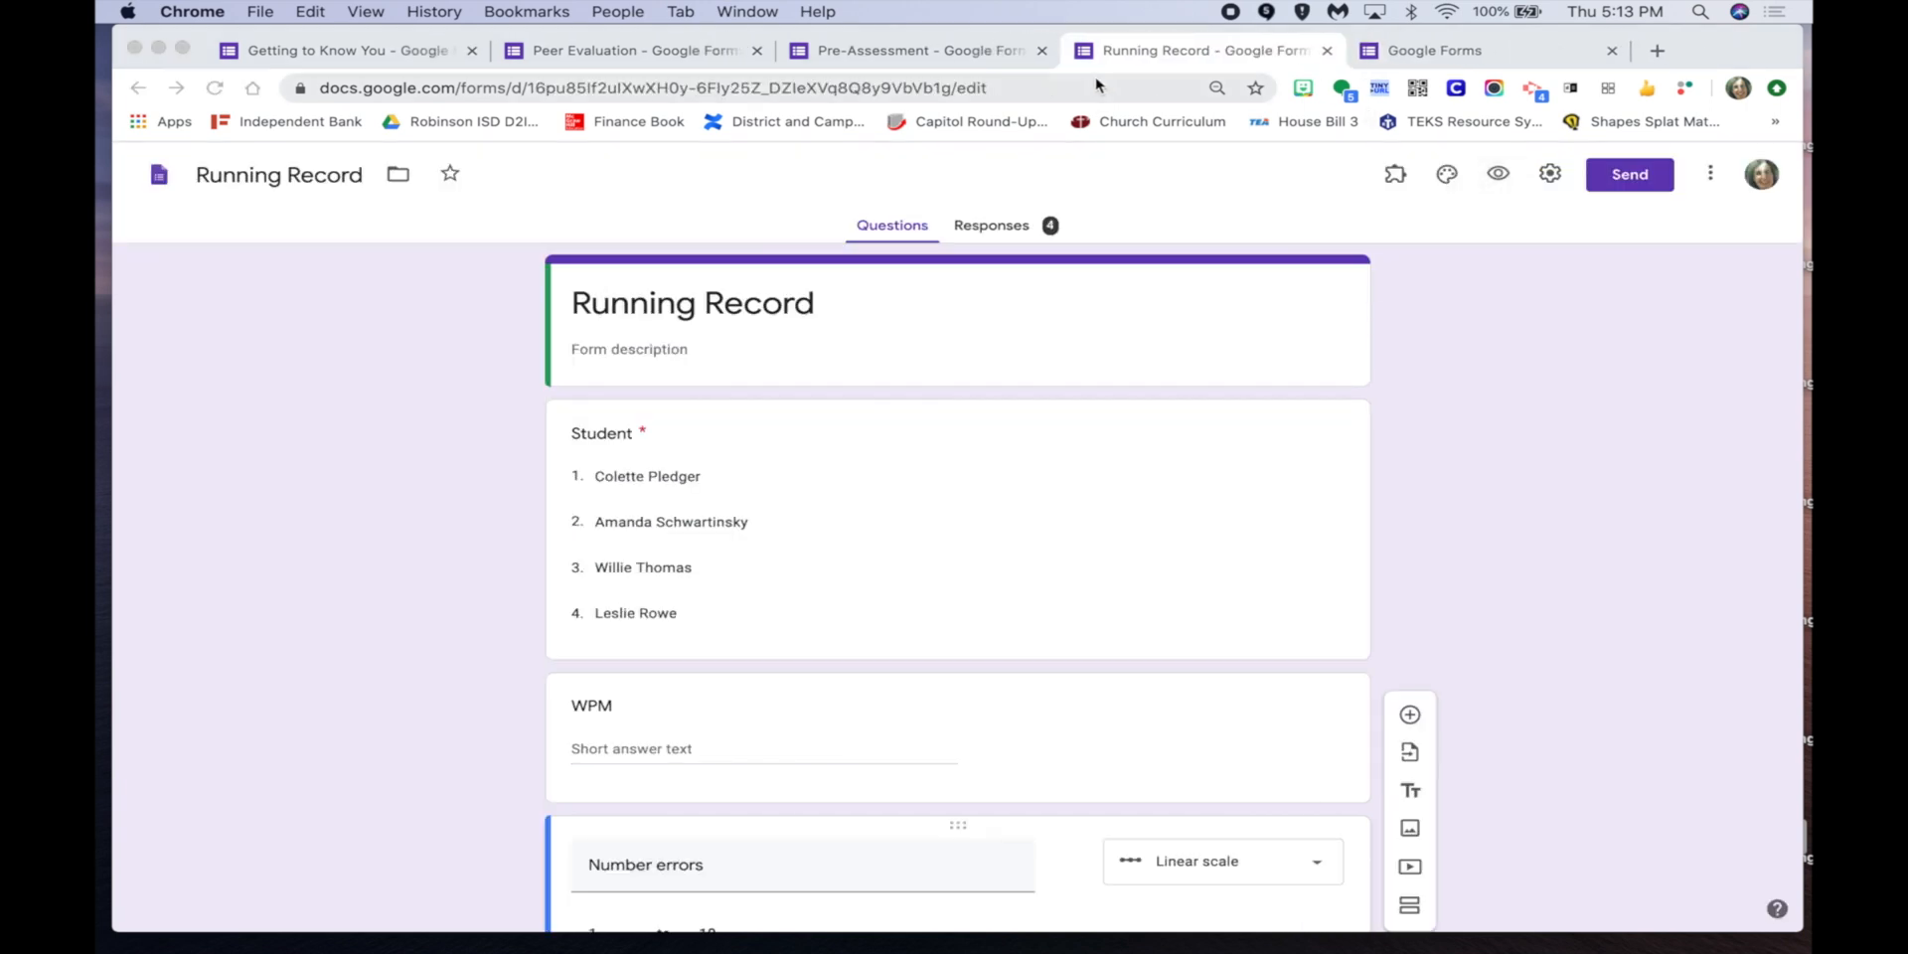
Review the Running Record responses Summary.
left_click(989, 227)
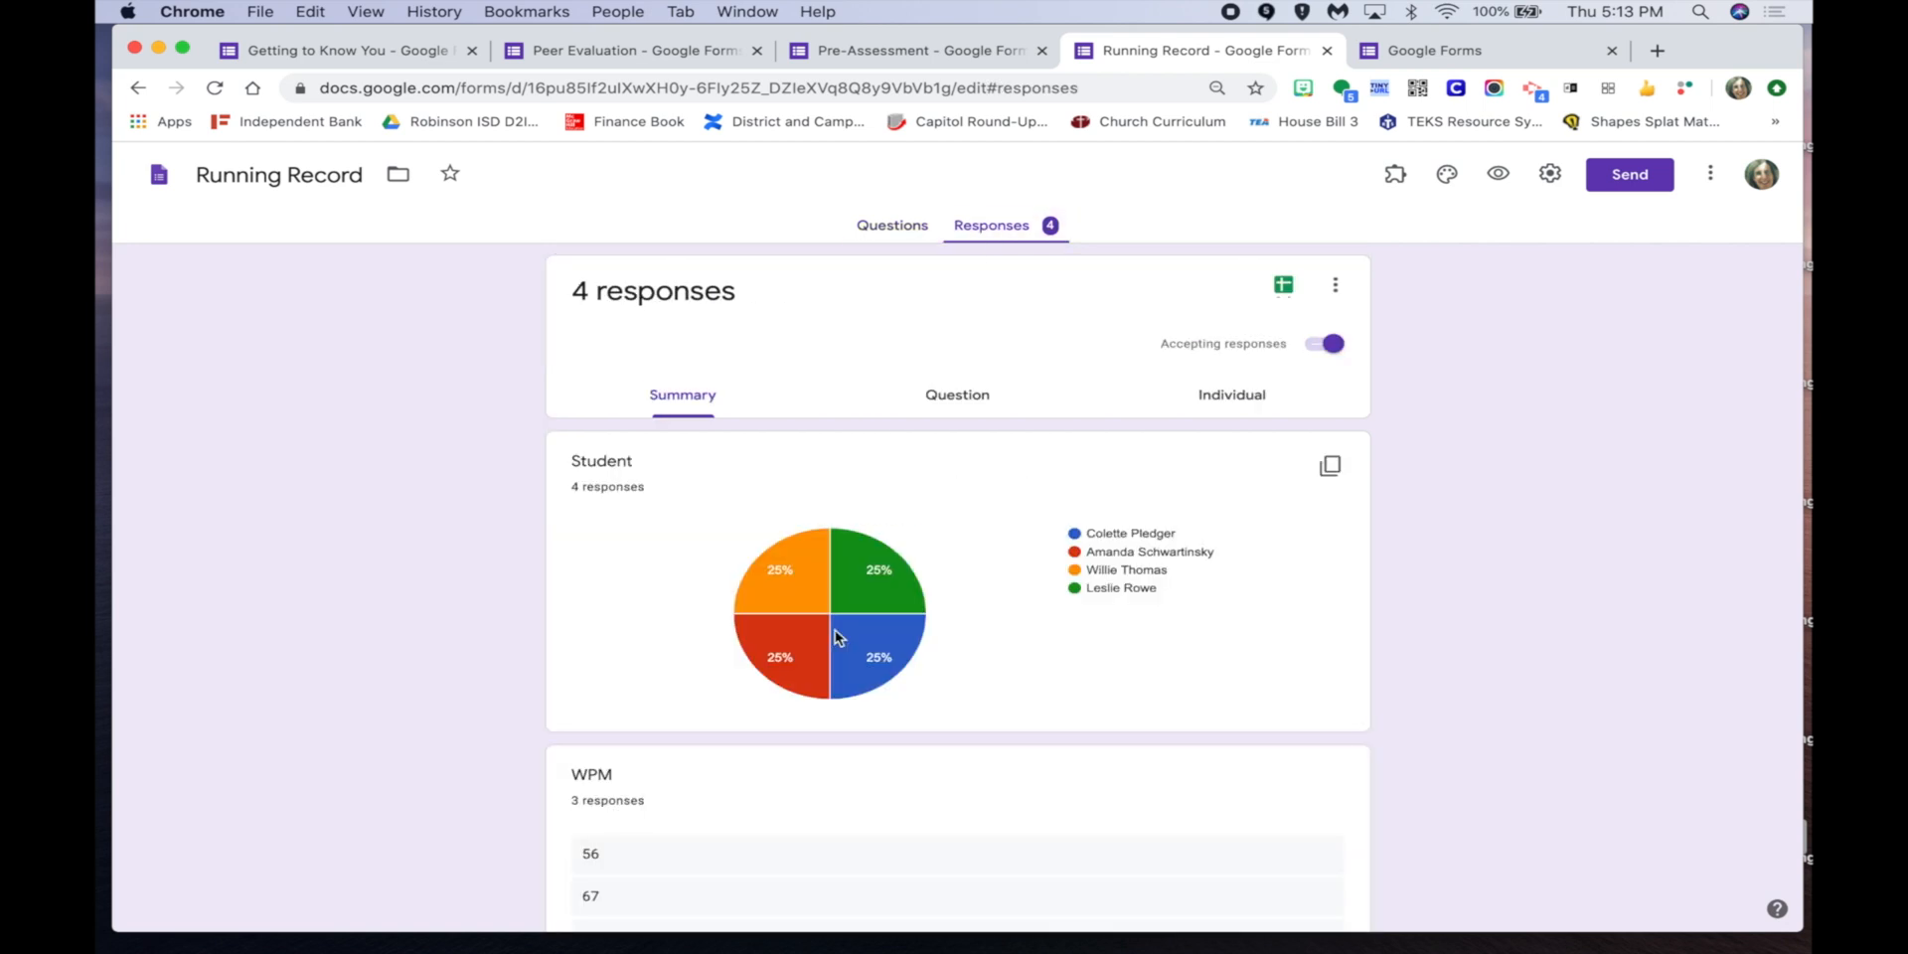
scroll(928, 711, "down", 1)
scroll(928, 712, "down", 14)
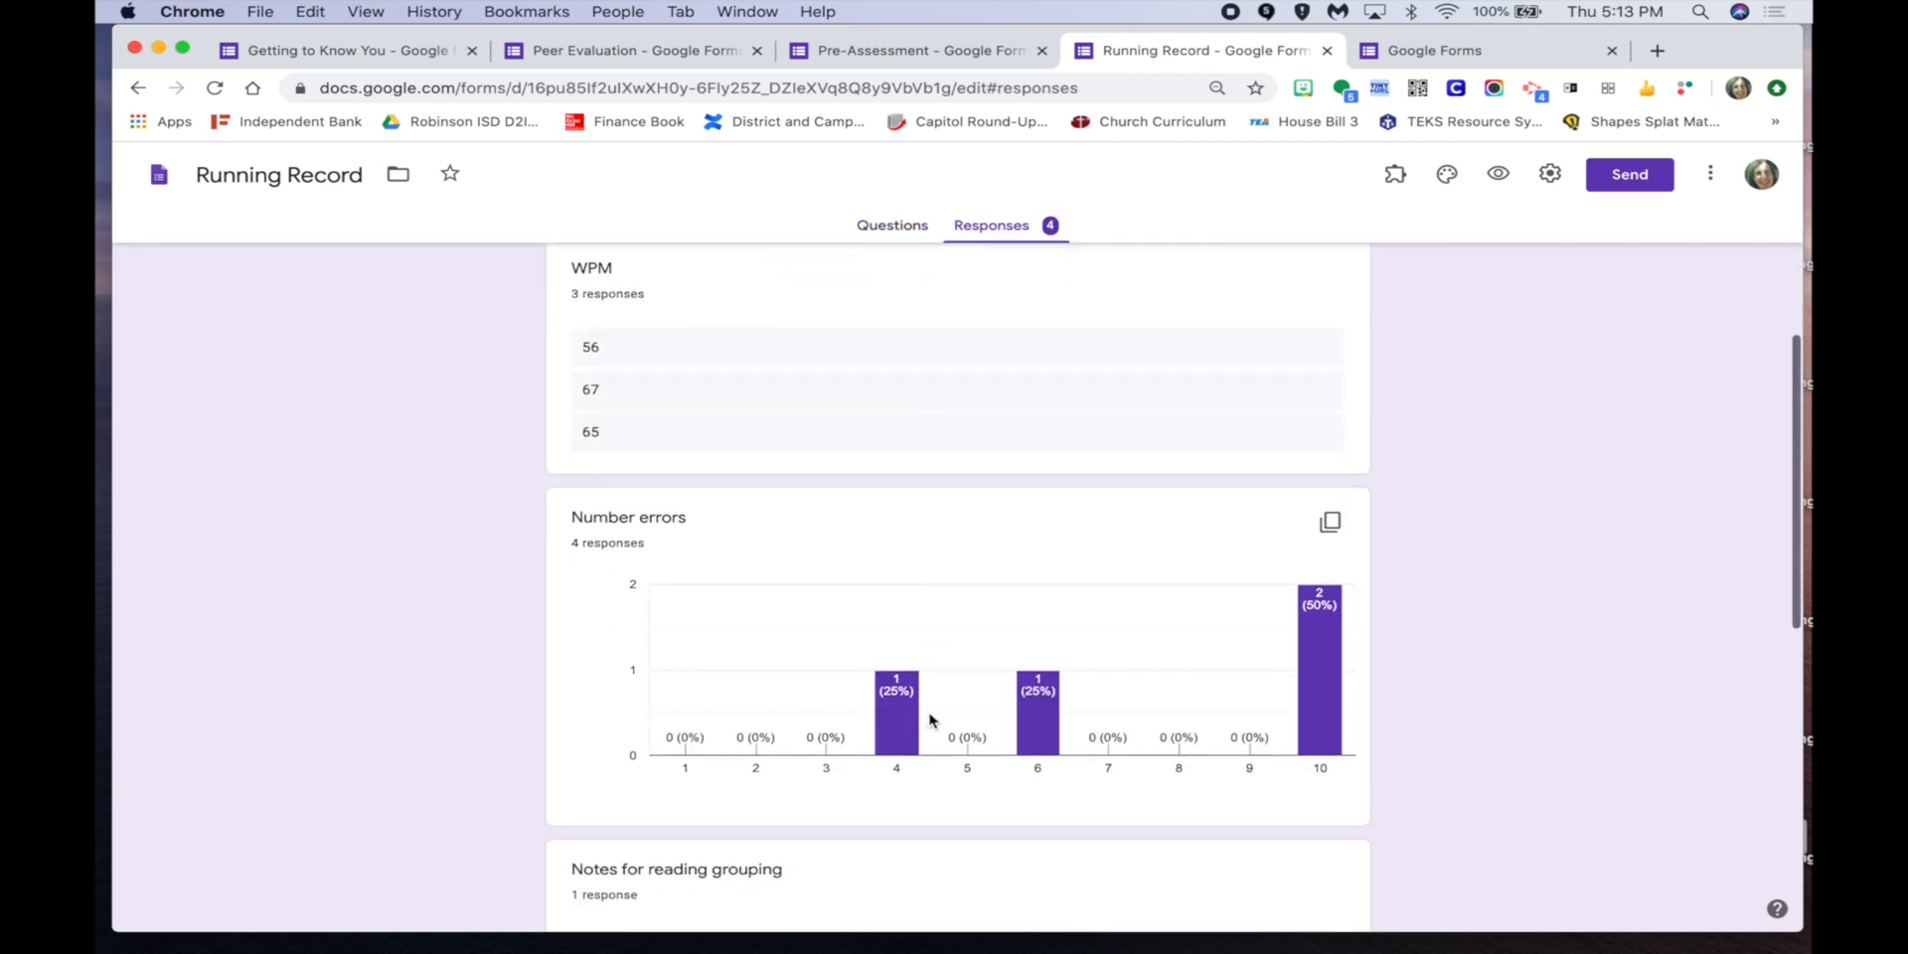
scroll(928, 712, "up", 15)
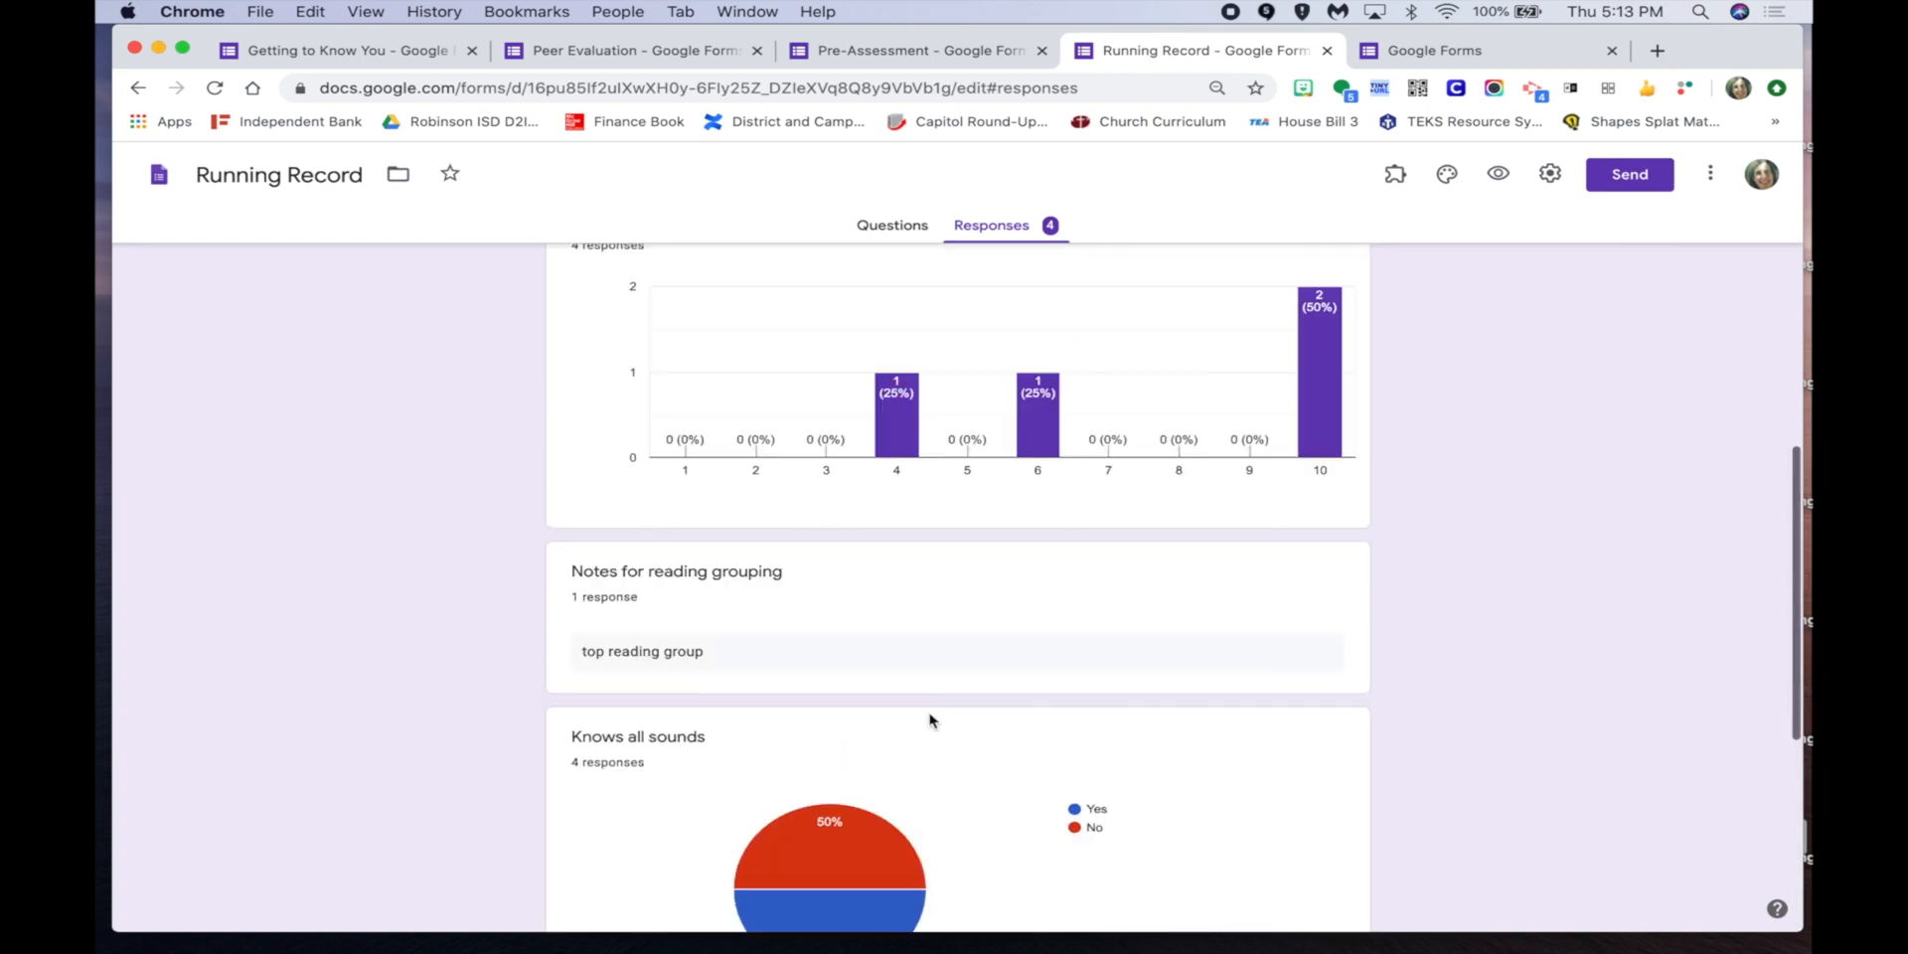
Switch to Individual view and step forward to response 4 of 4.
left_click(1232, 397)
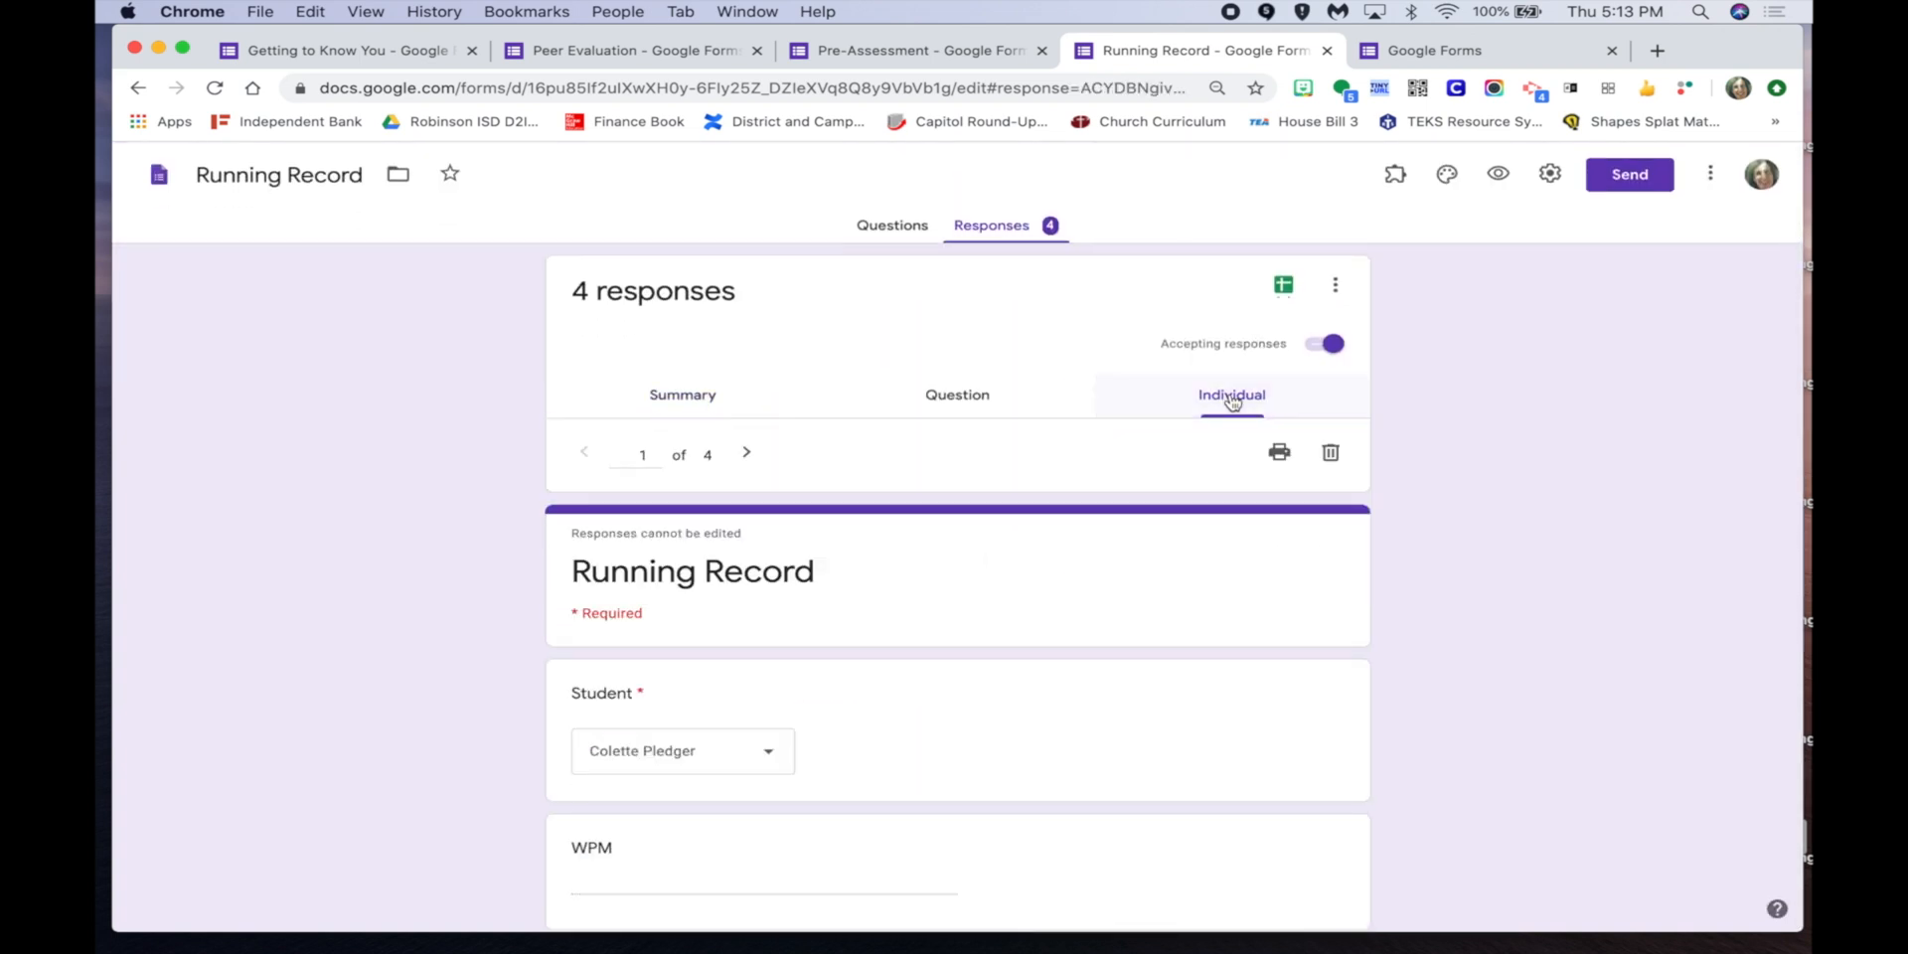
scroll(1052, 719, "down", 4)
scroll(1052, 719, "down", 6)
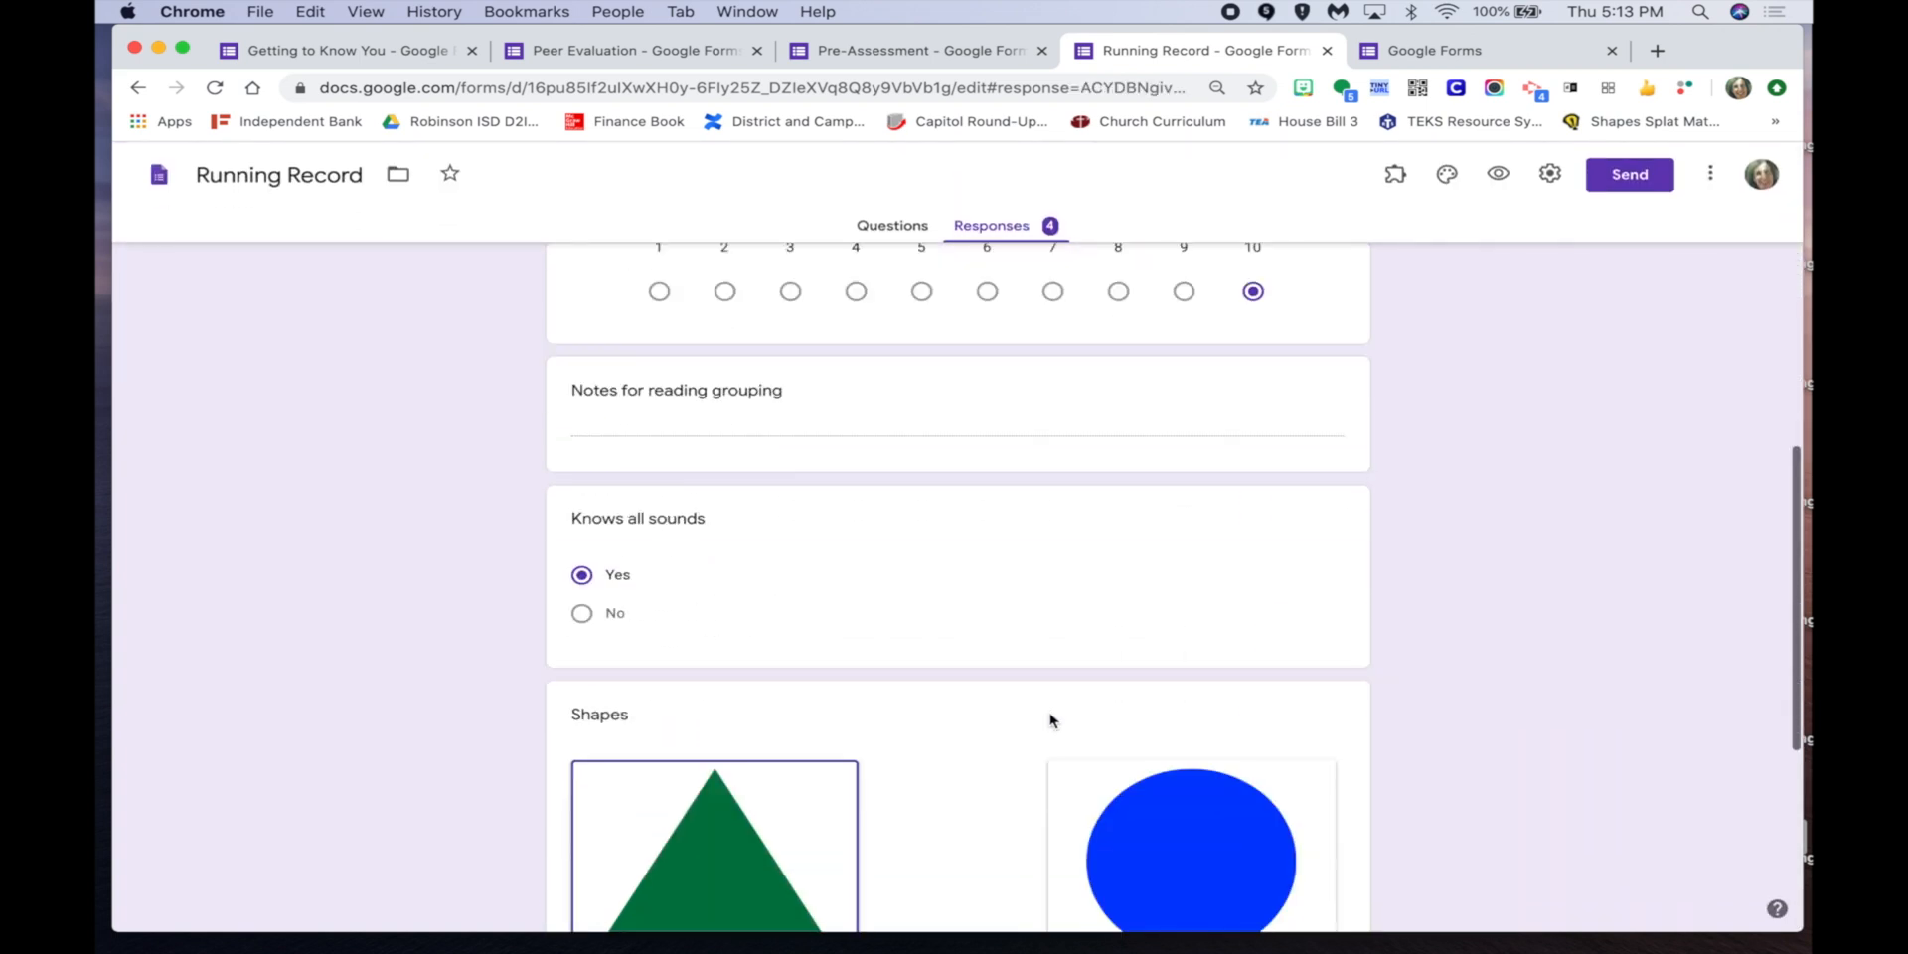
scroll(1052, 719, "up", 10)
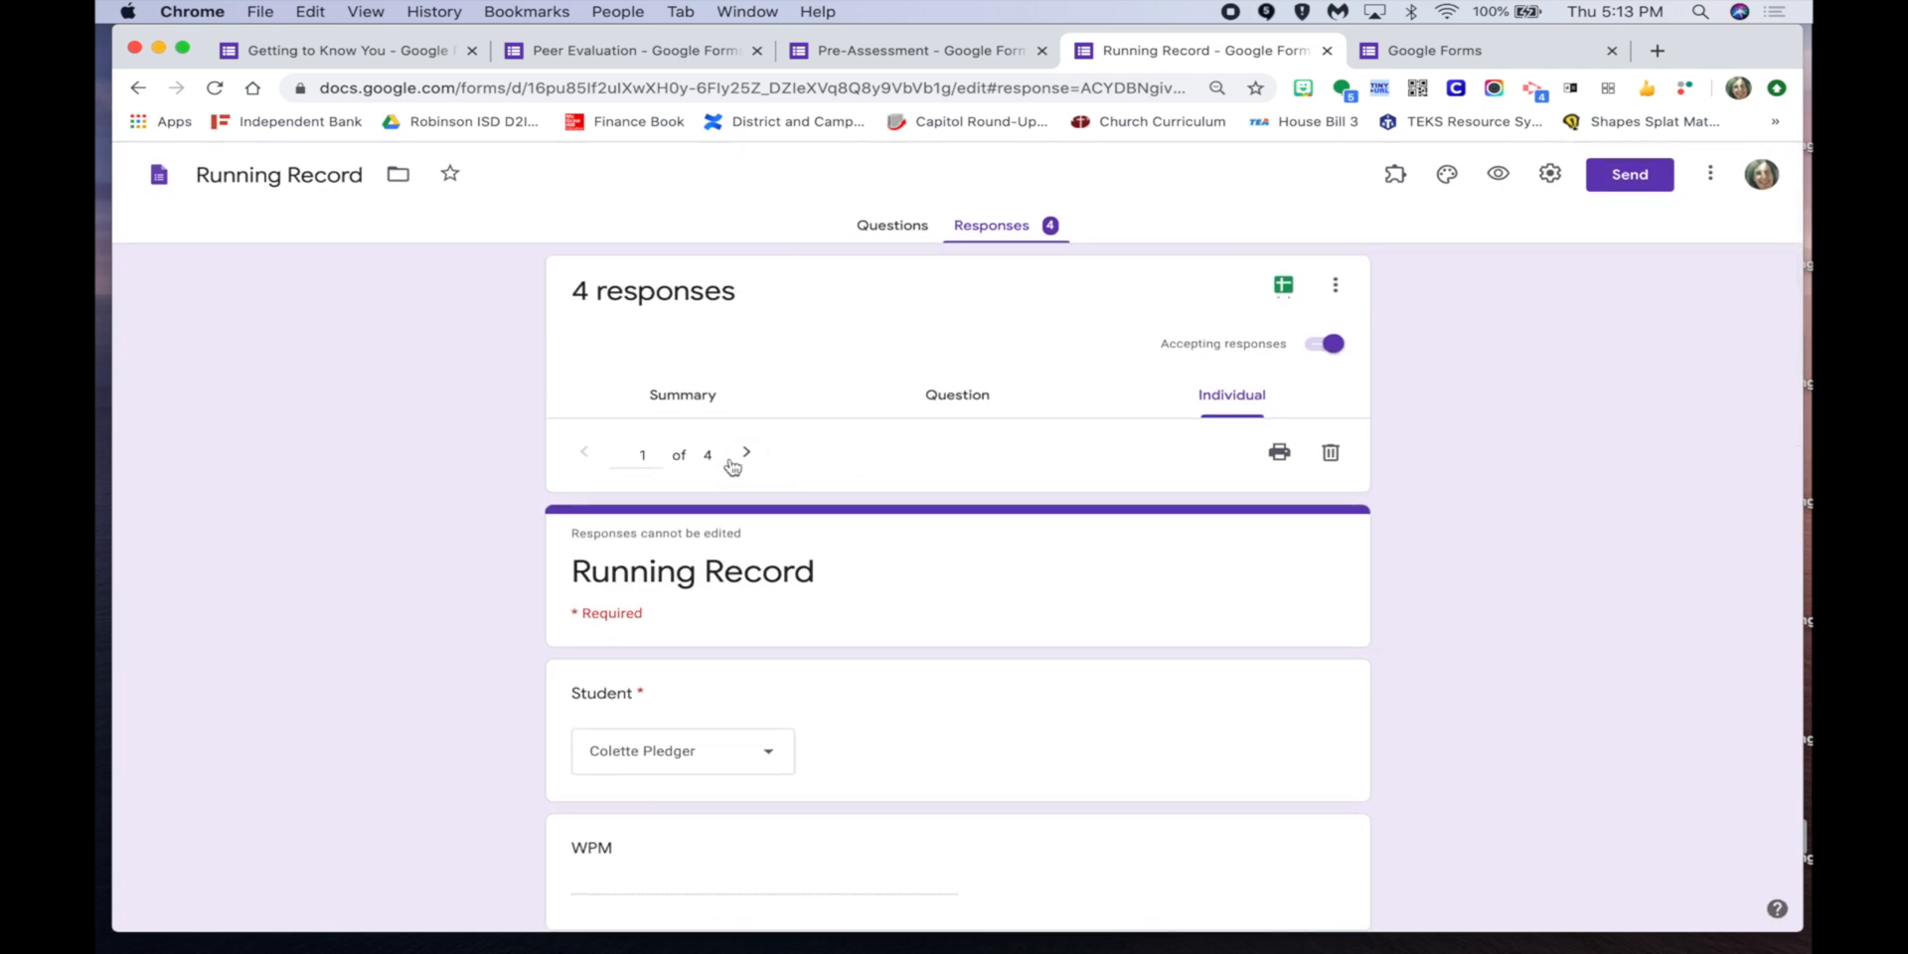
left_click(745, 455)
left_click(745, 457)
left_click(745, 457)
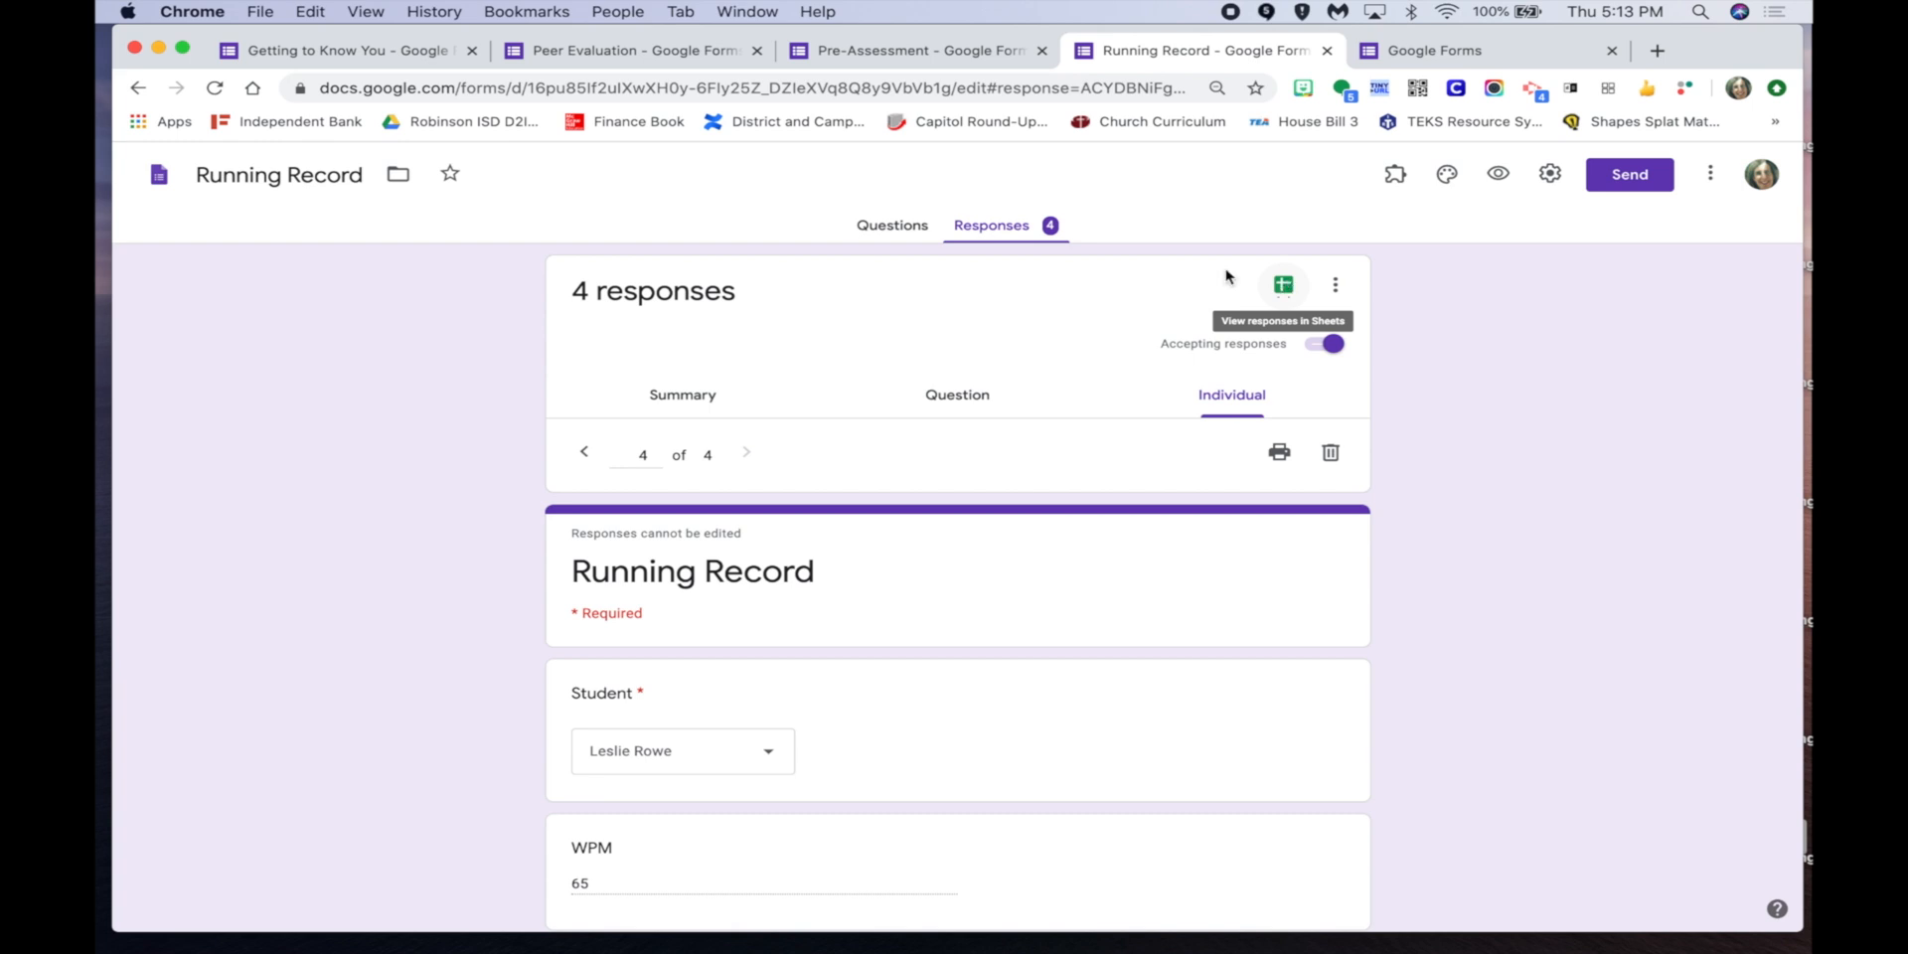
Open the linked 'Running Record October (Responses)' spreadsheet from View responses in Sheets.
left_click(1281, 287)
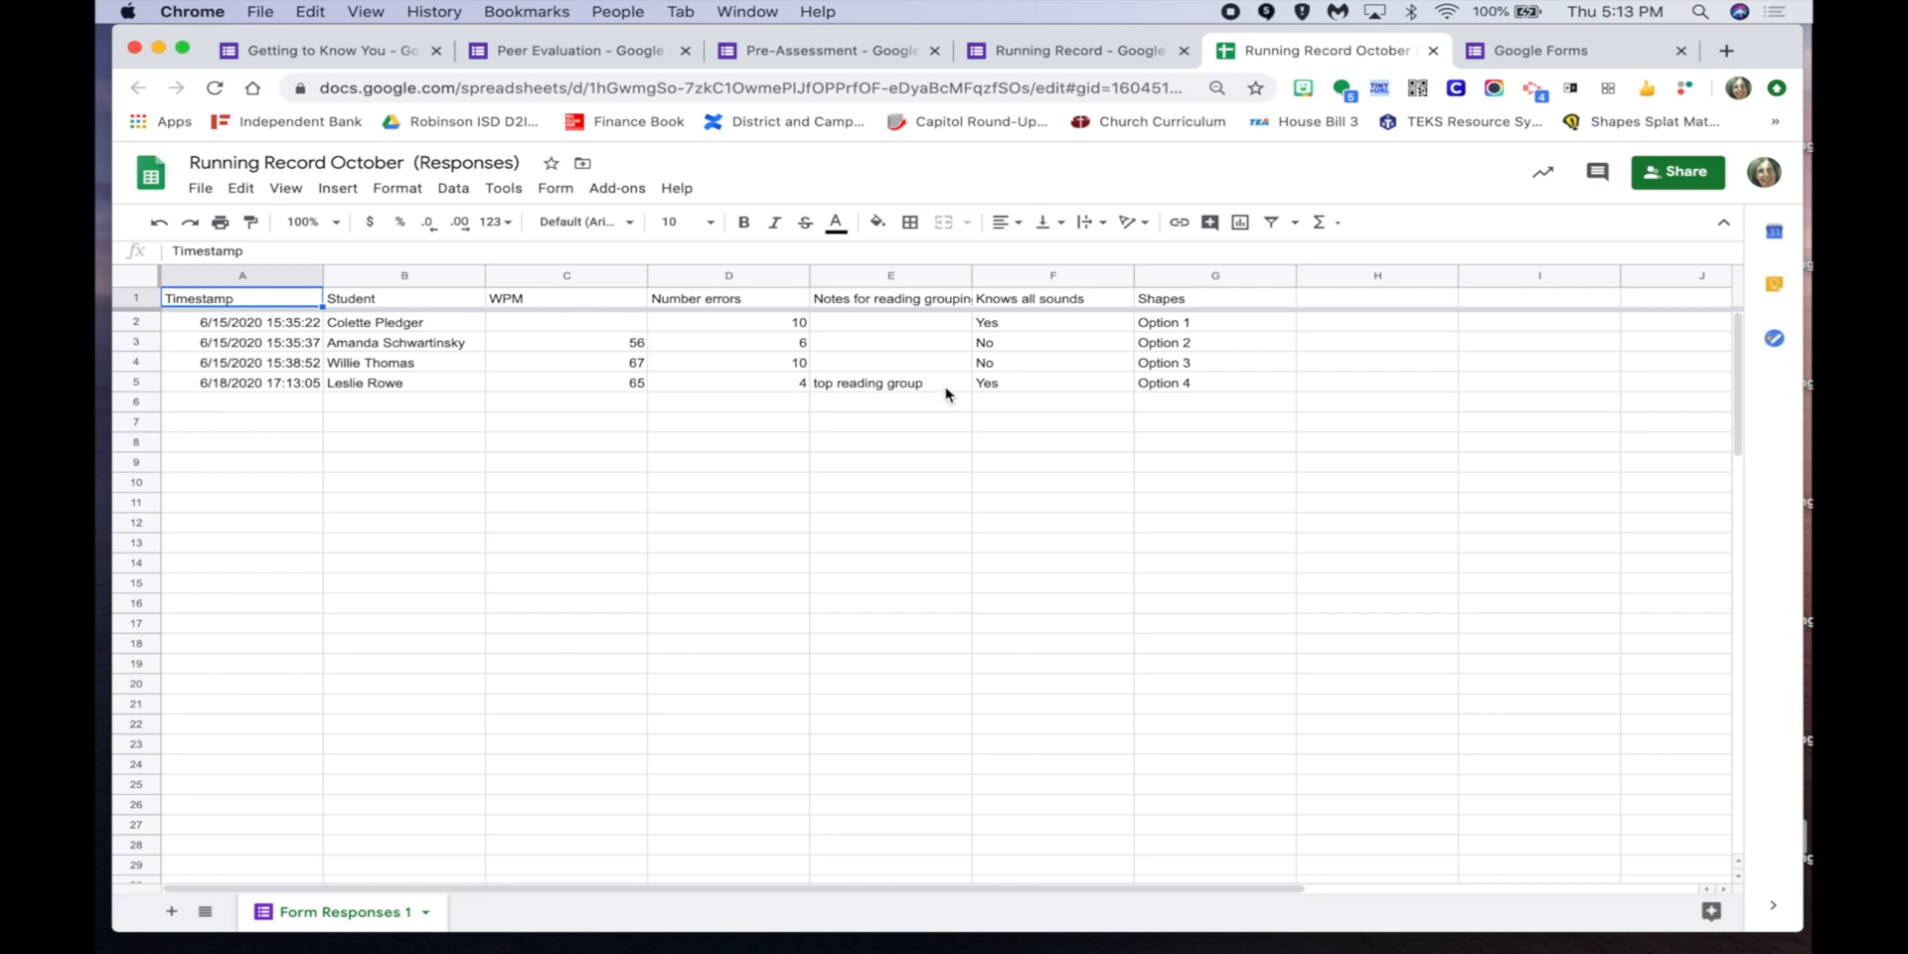
Find 'filter' in the help search and create a filter on the response columns.
left_click(676, 189)
type("filt")
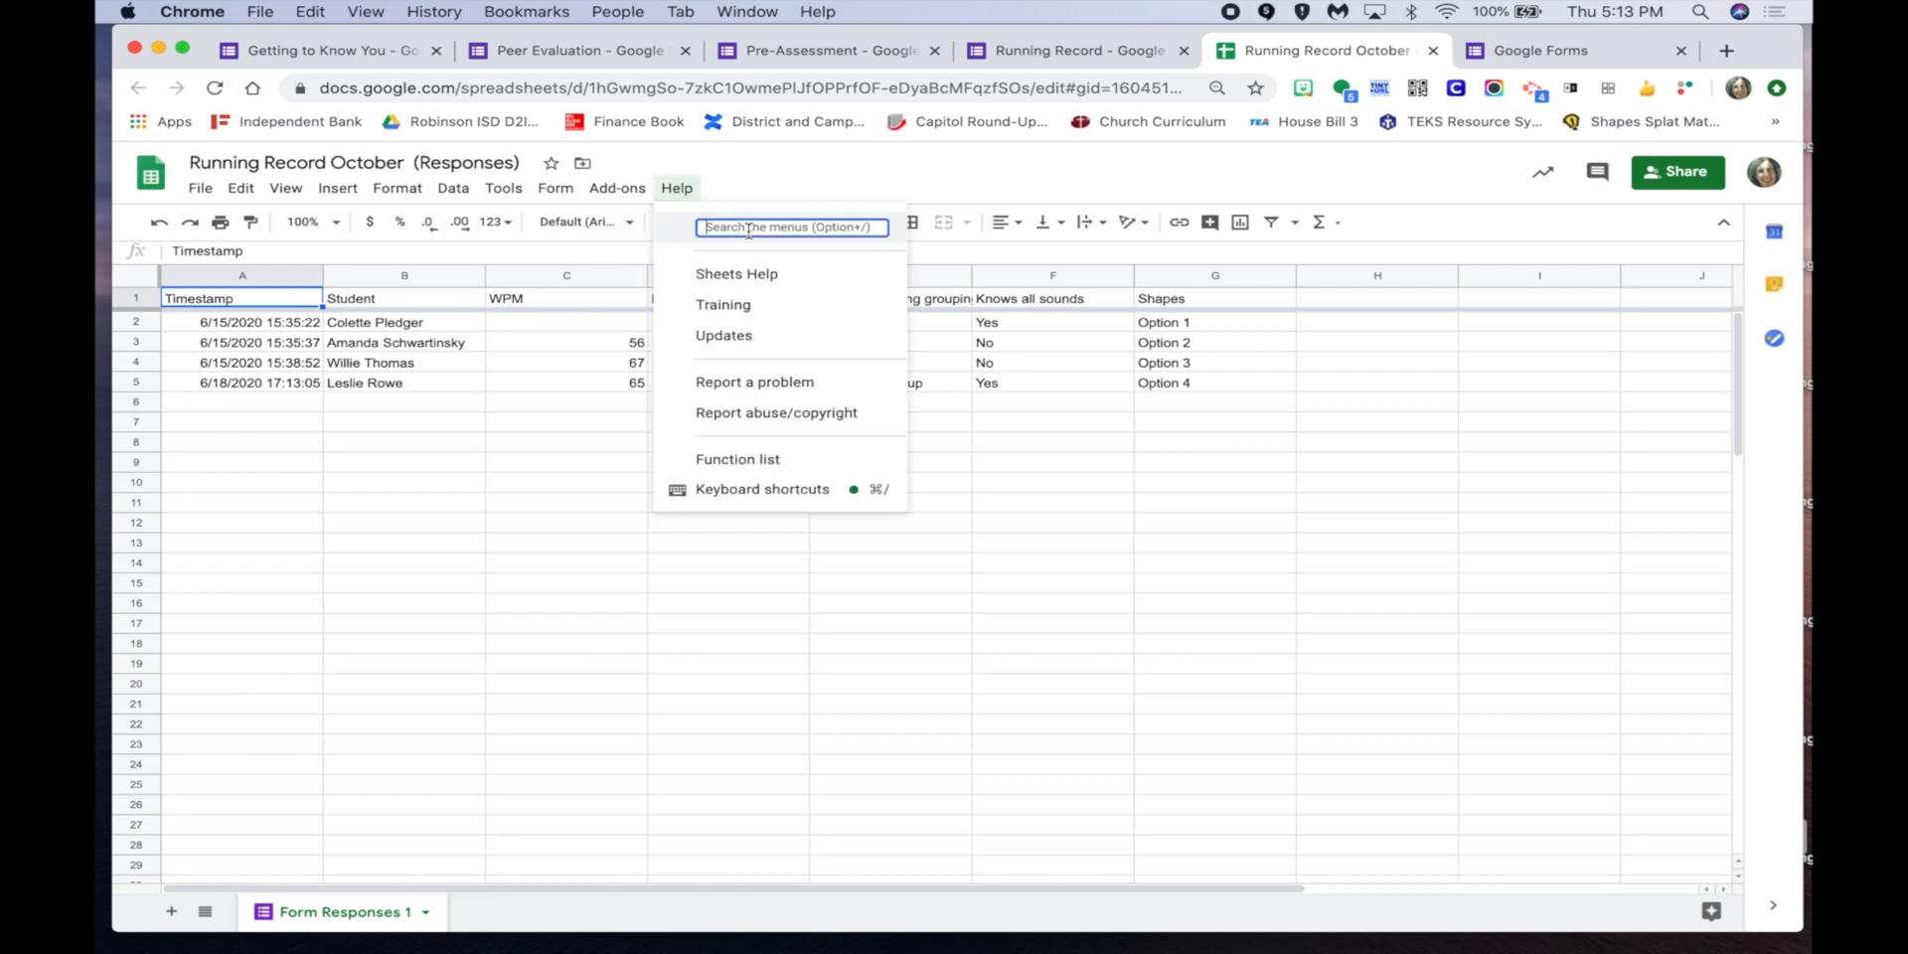
type("er")
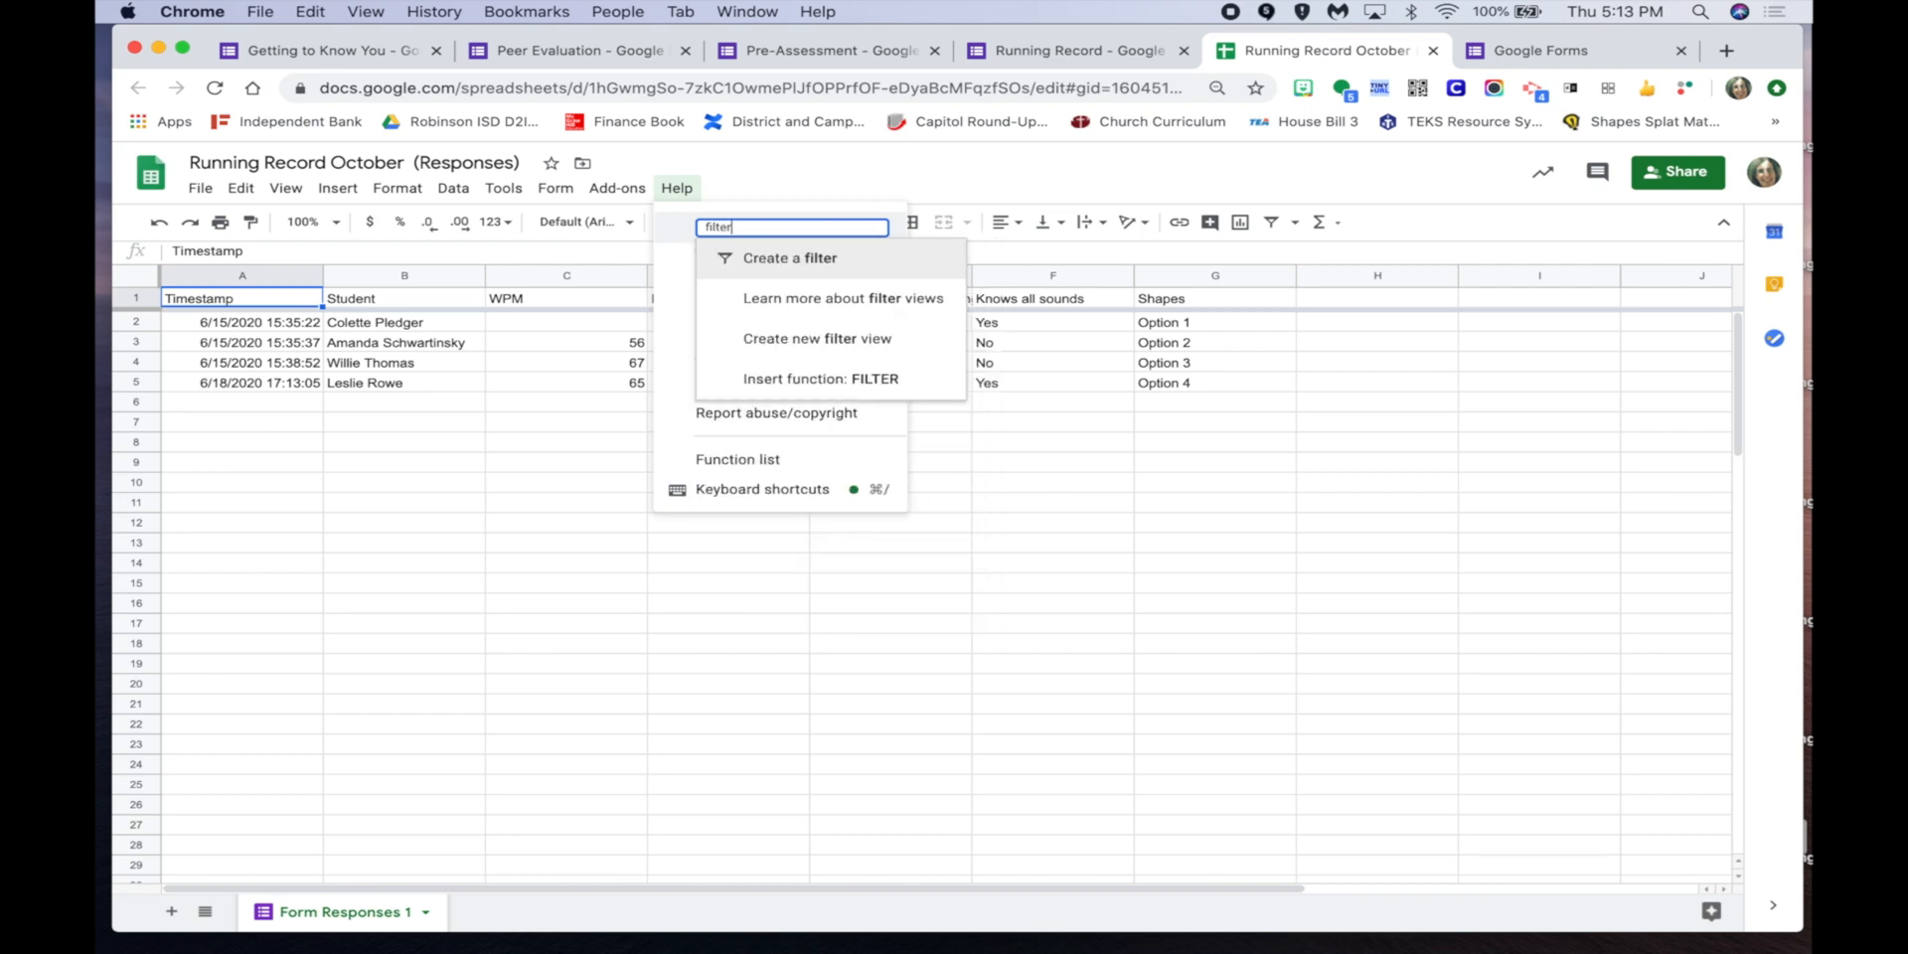
left_click(785, 260)
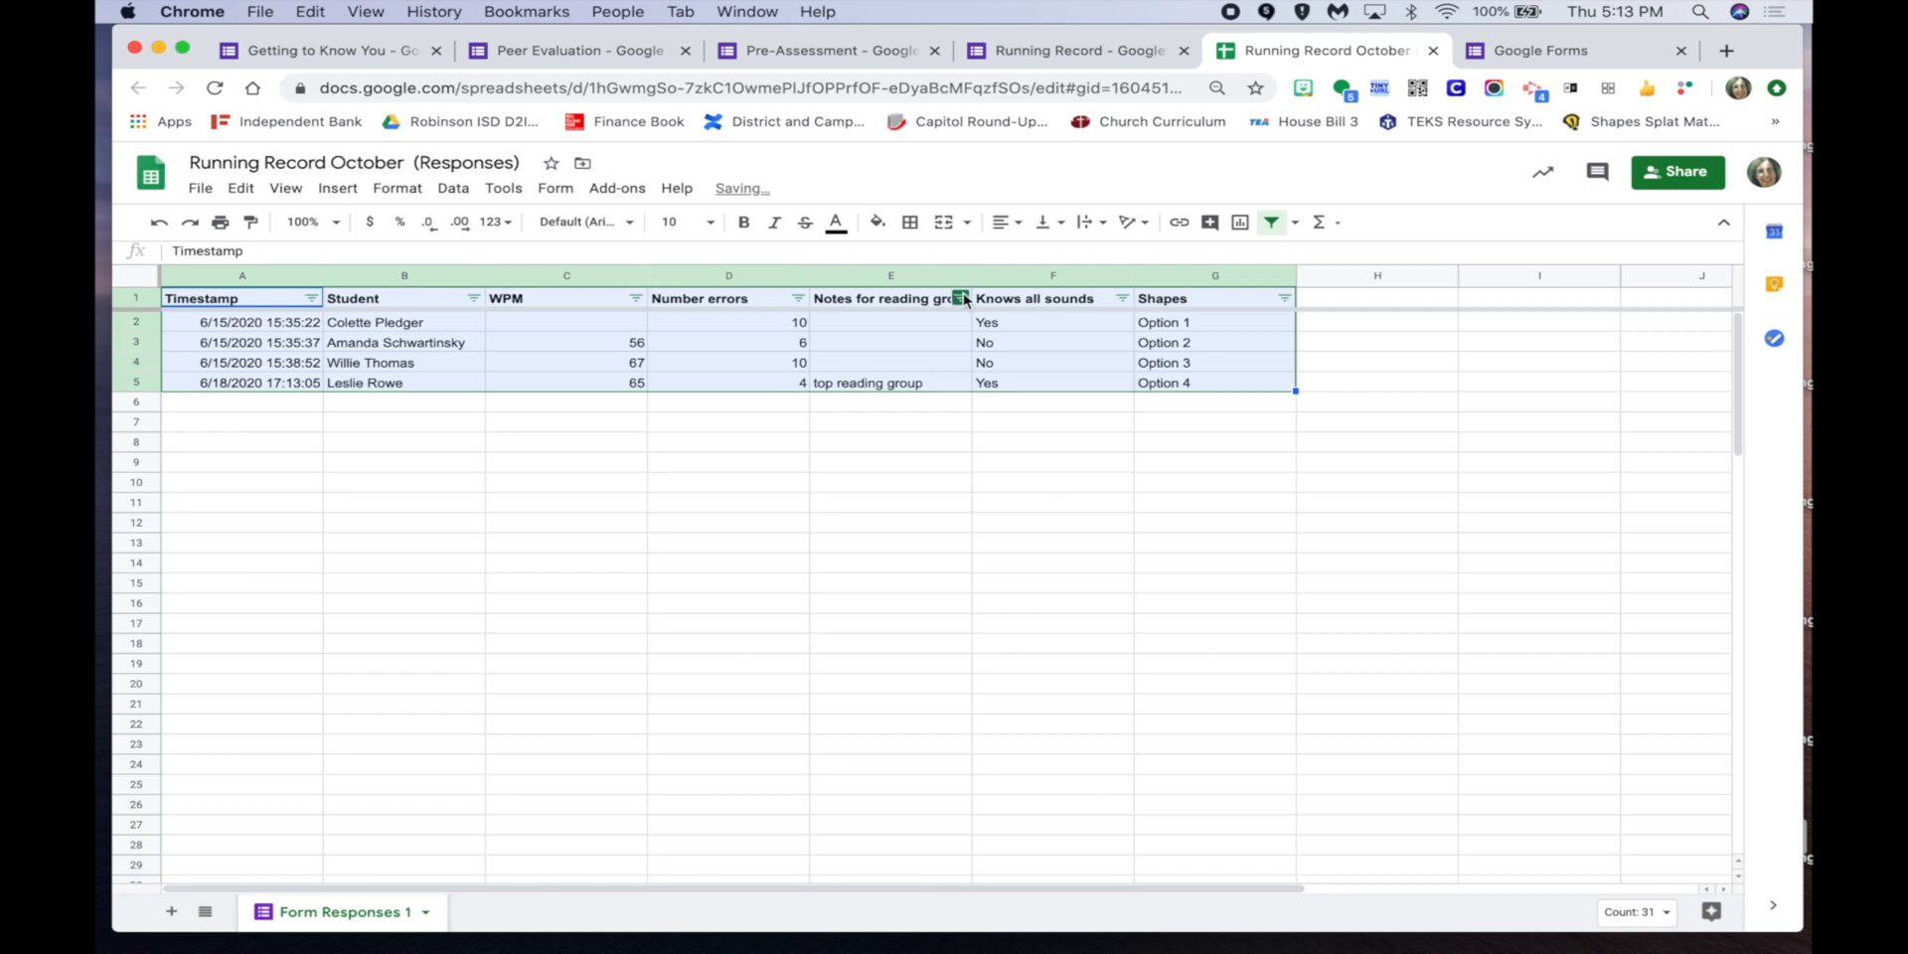
left_click(1012, 437)
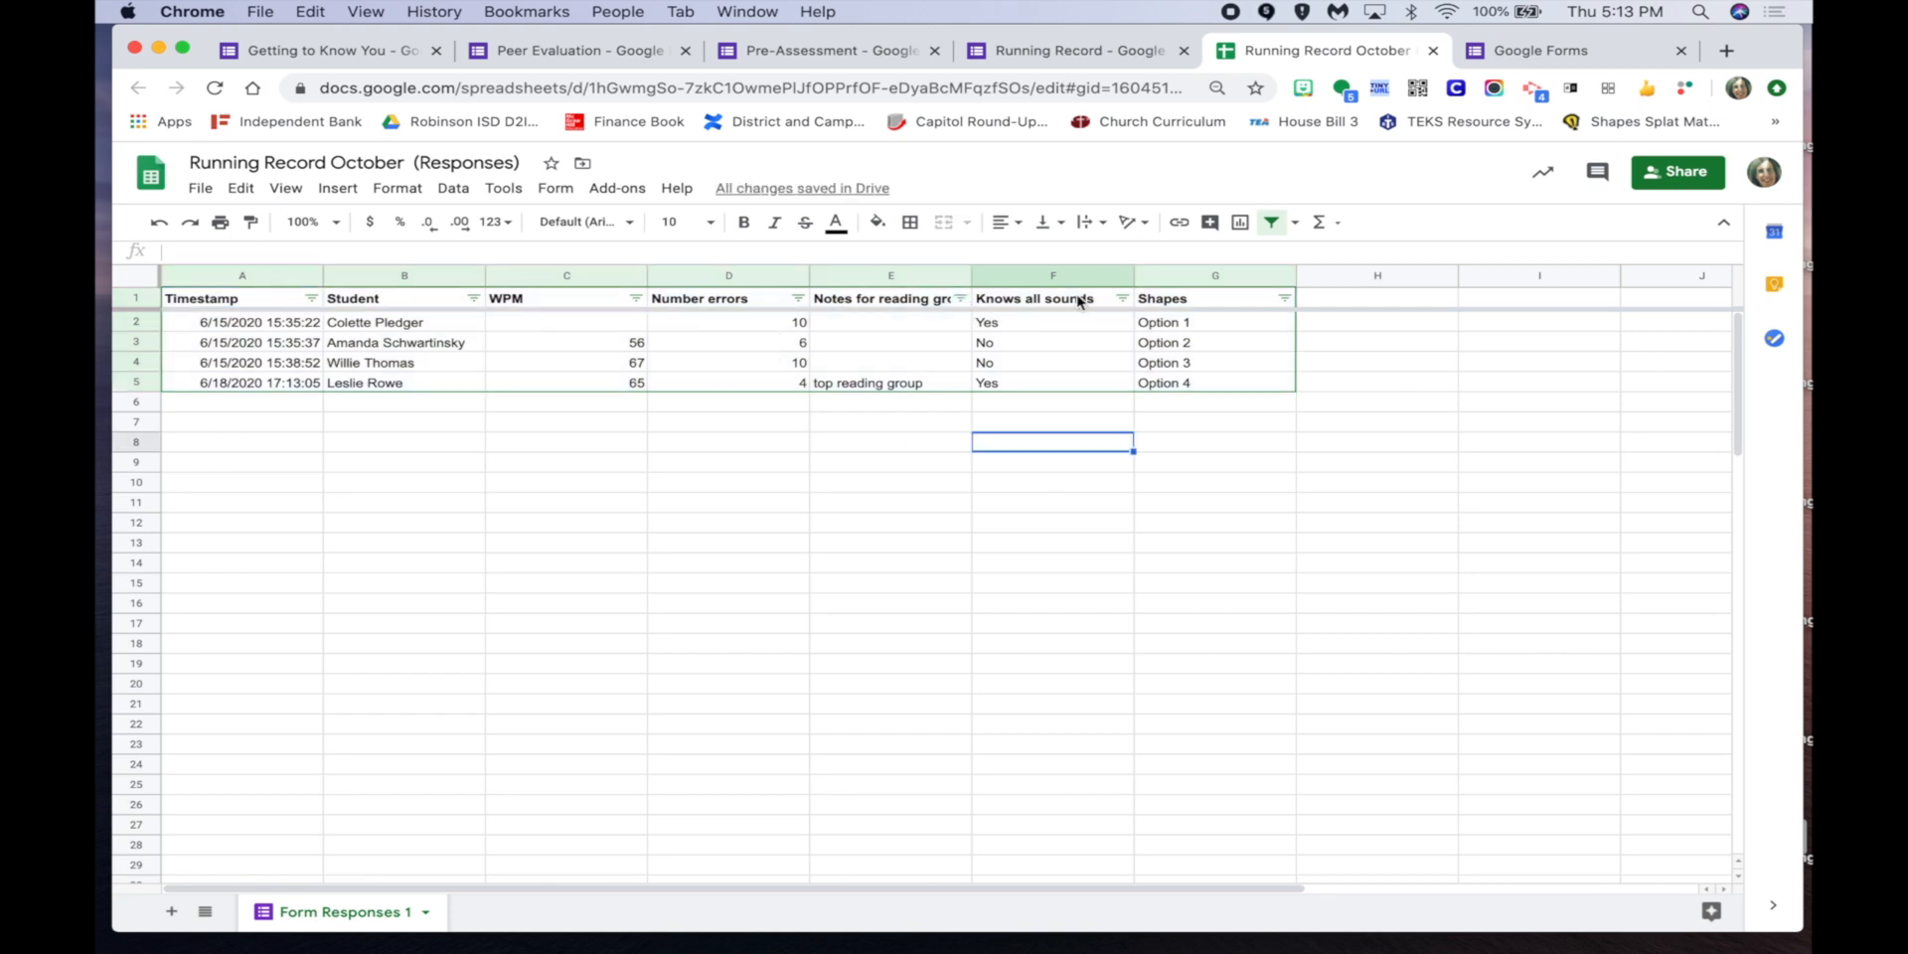
Filter Knows all sounds to show only No rows, then restore all rows.
left_click(1121, 299)
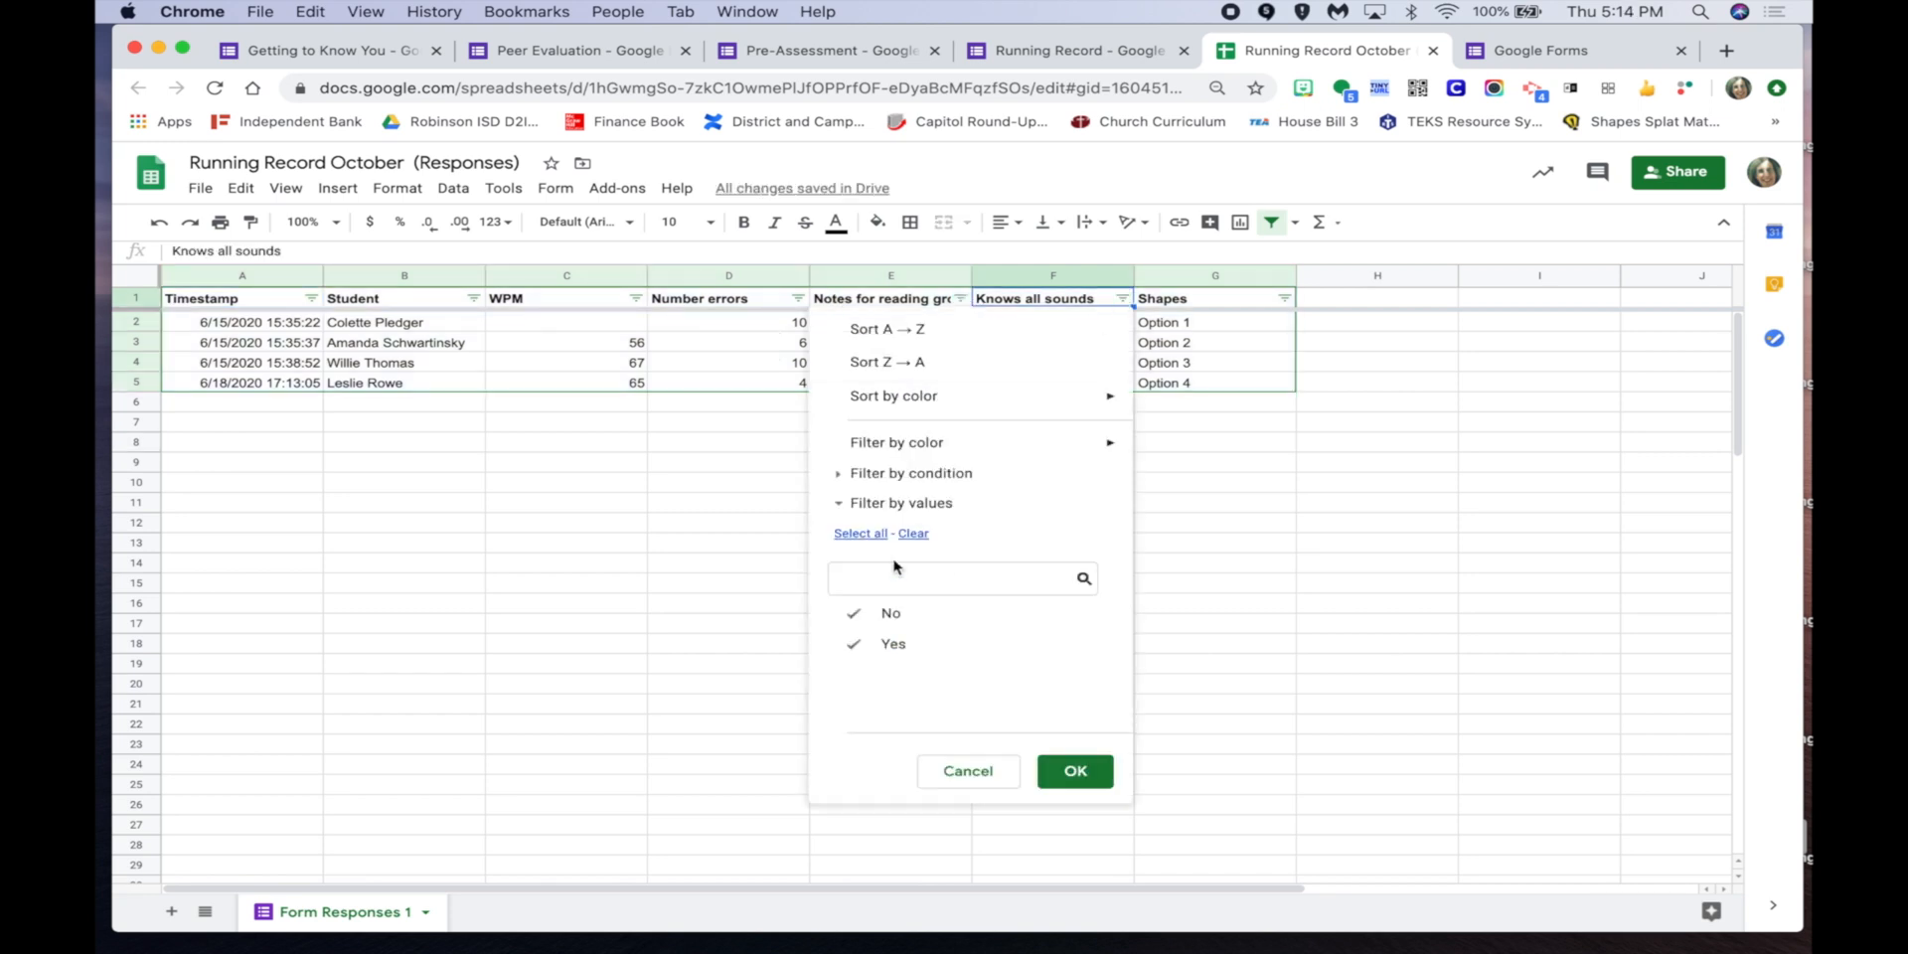
left_click(893, 644)
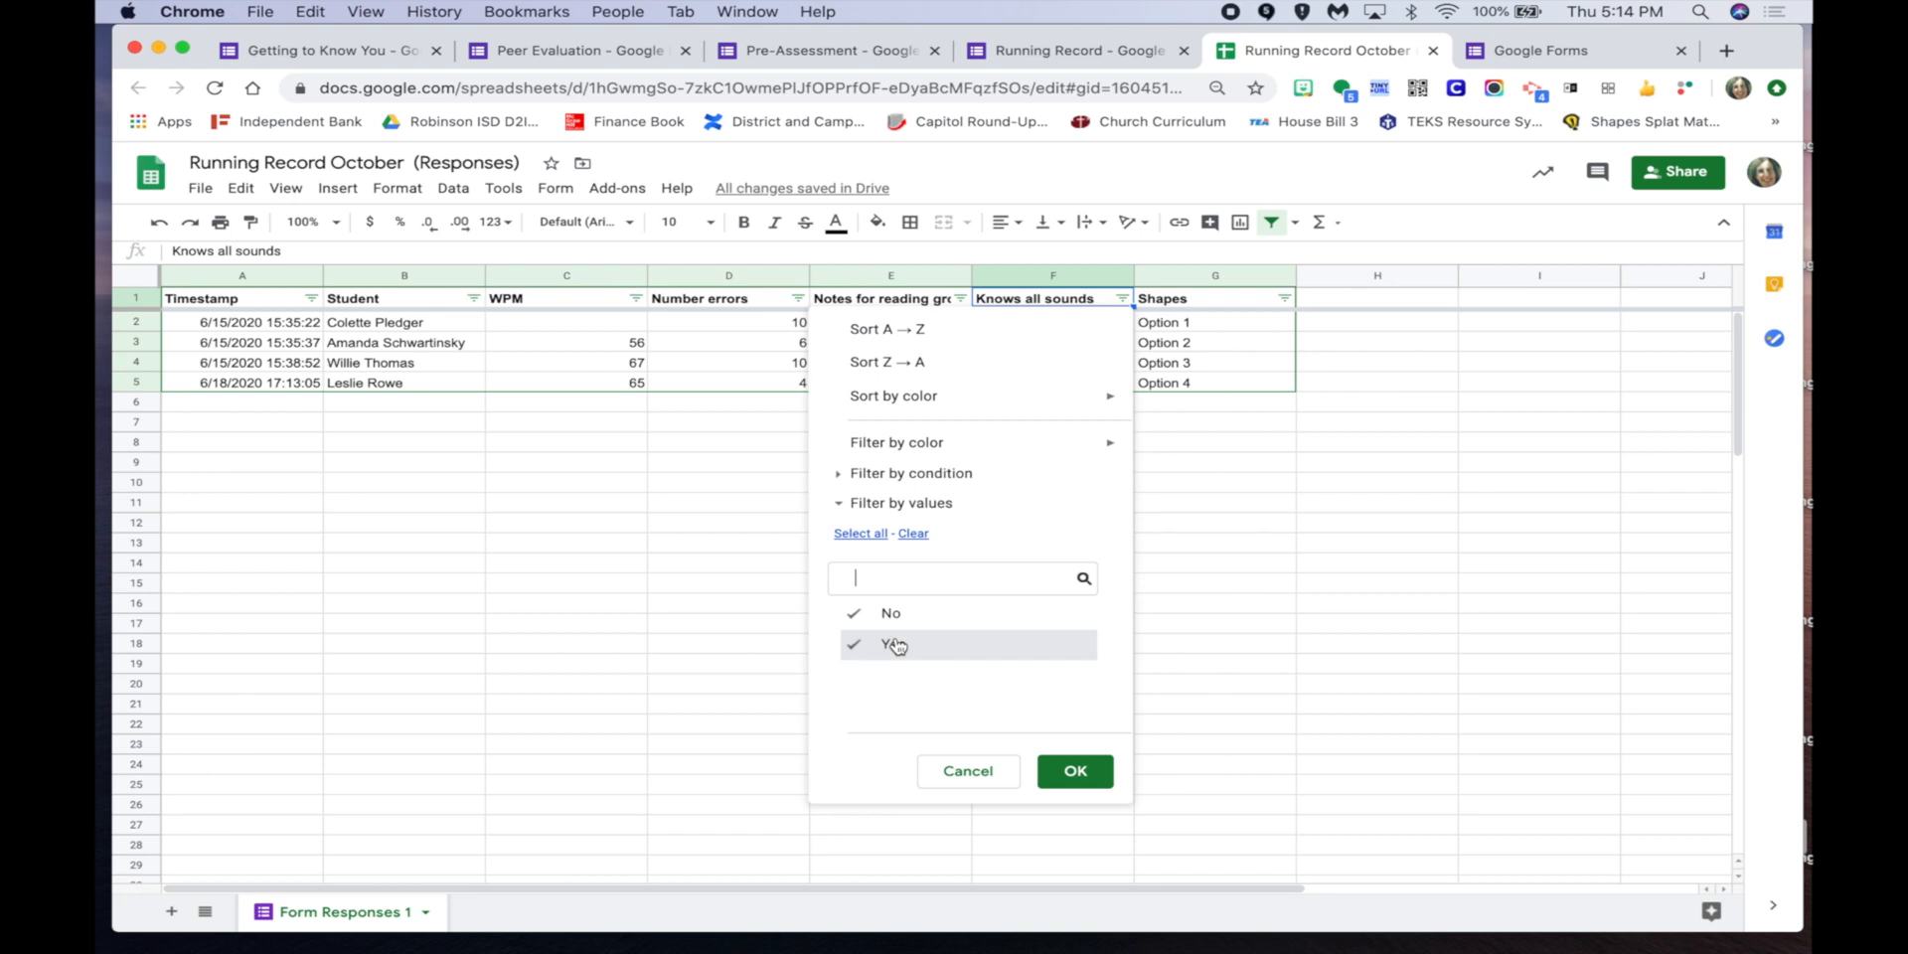
left_click(1075, 771)
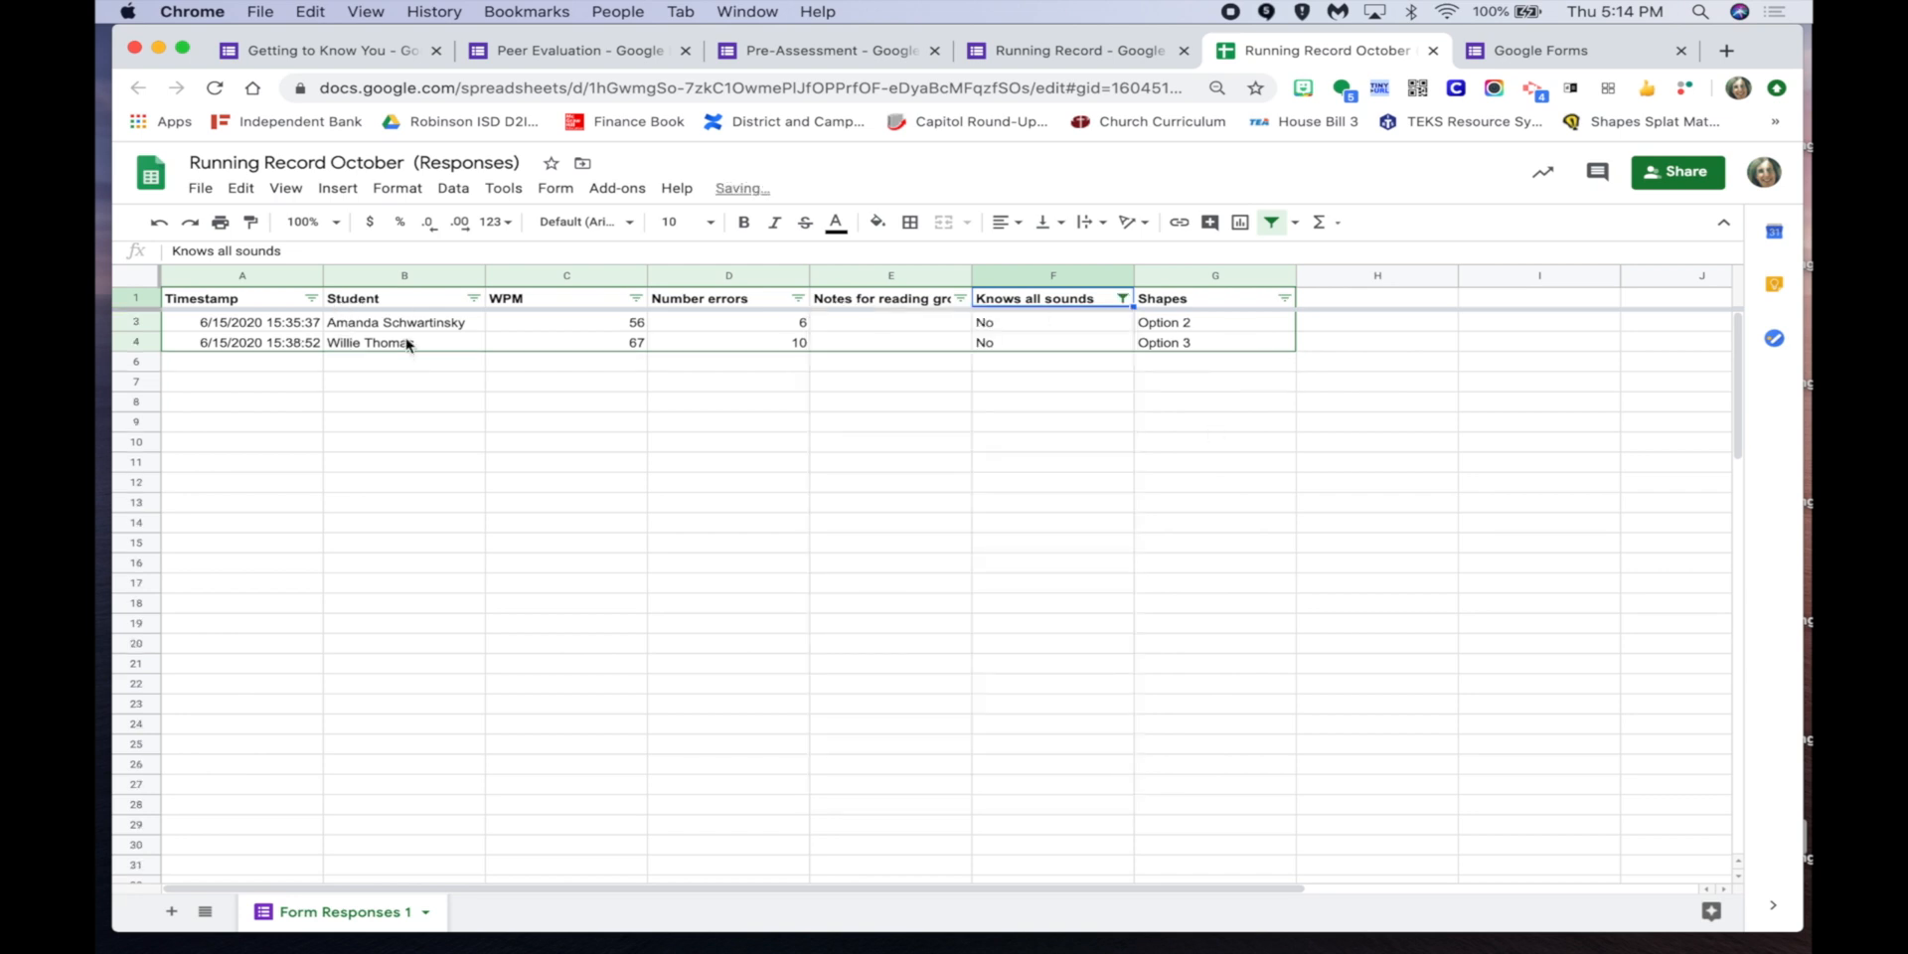
left_click(1121, 298)
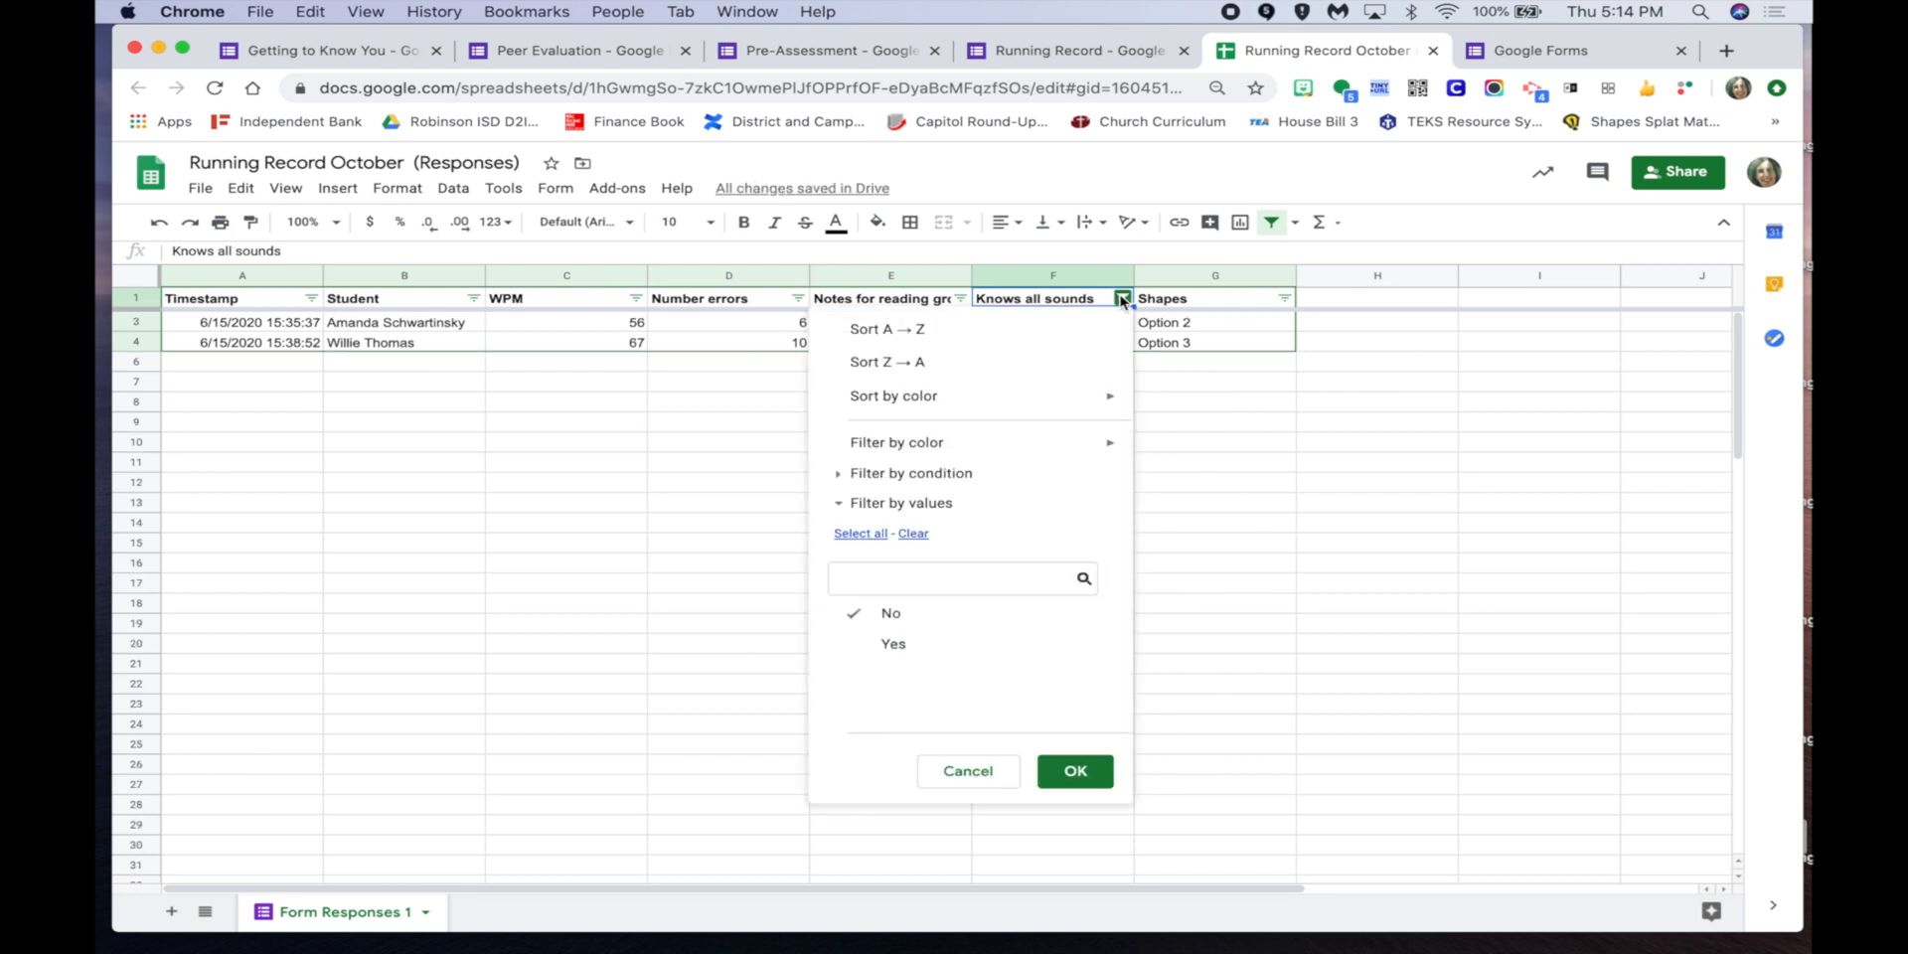
left_click(909, 645)
left_click(1081, 771)
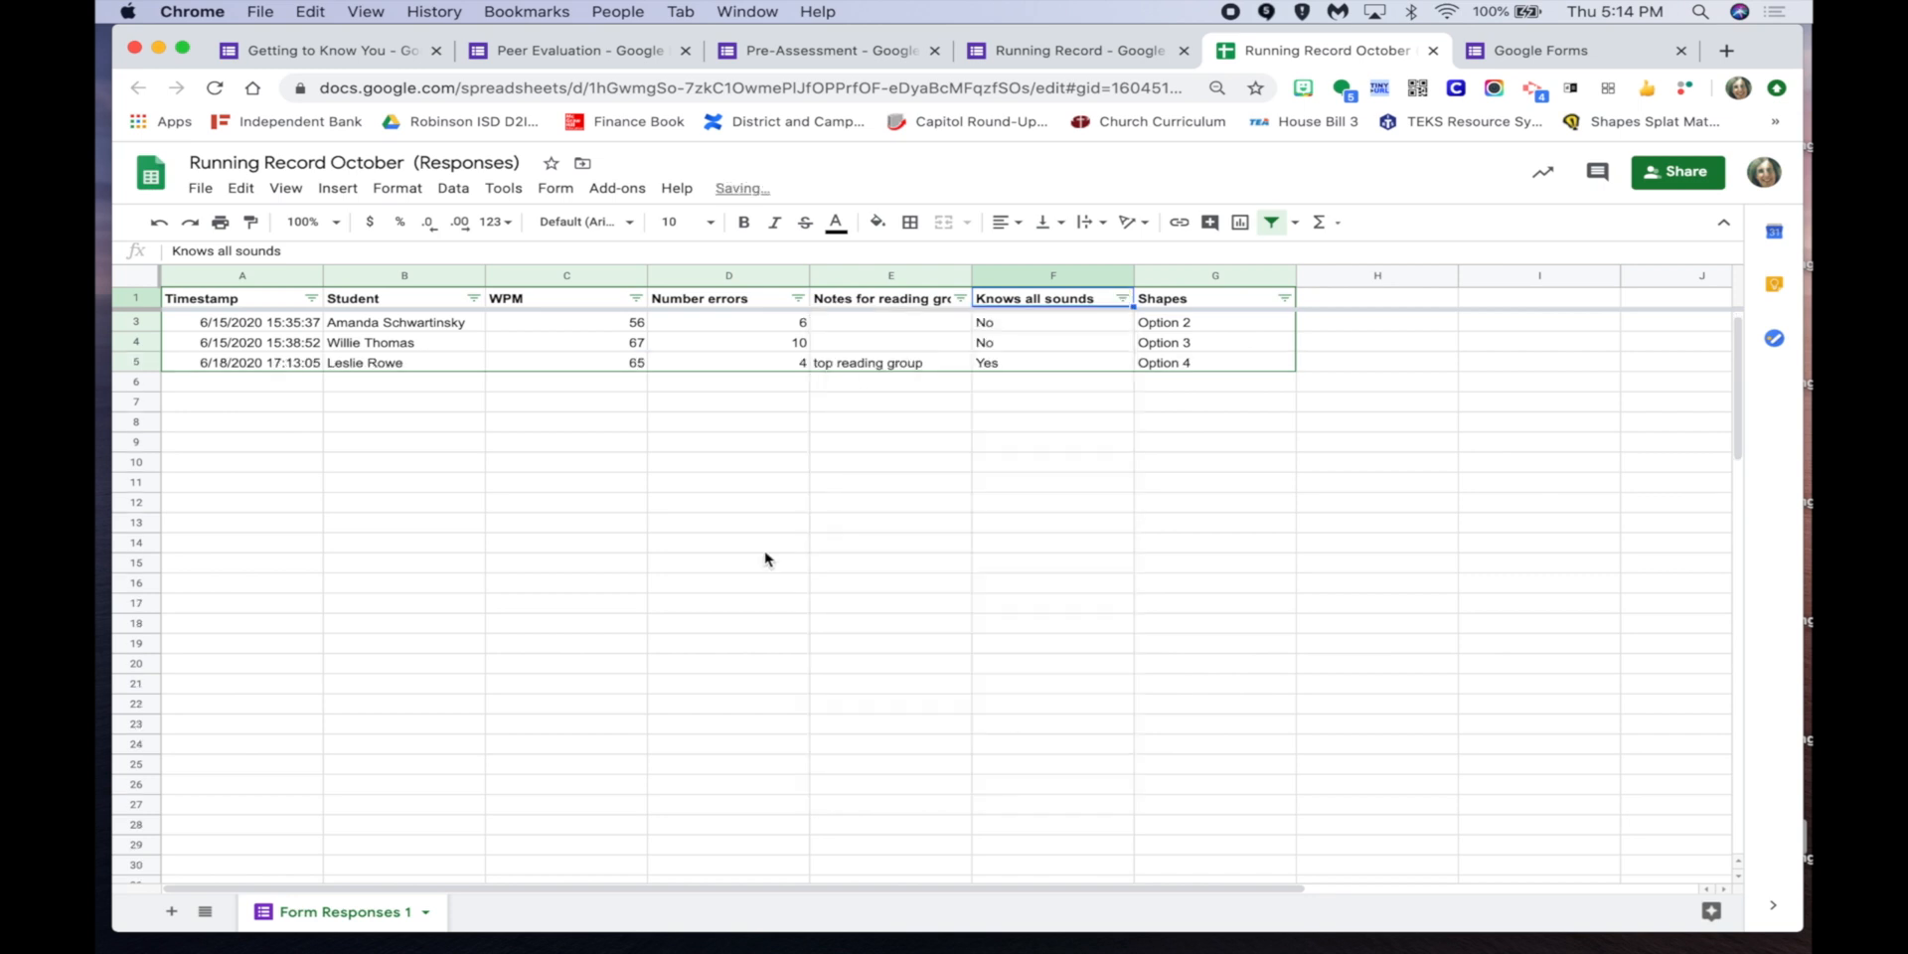
Filter Number errors to exclude 6, then restore all values including 6 and 10.
left_click(635, 299)
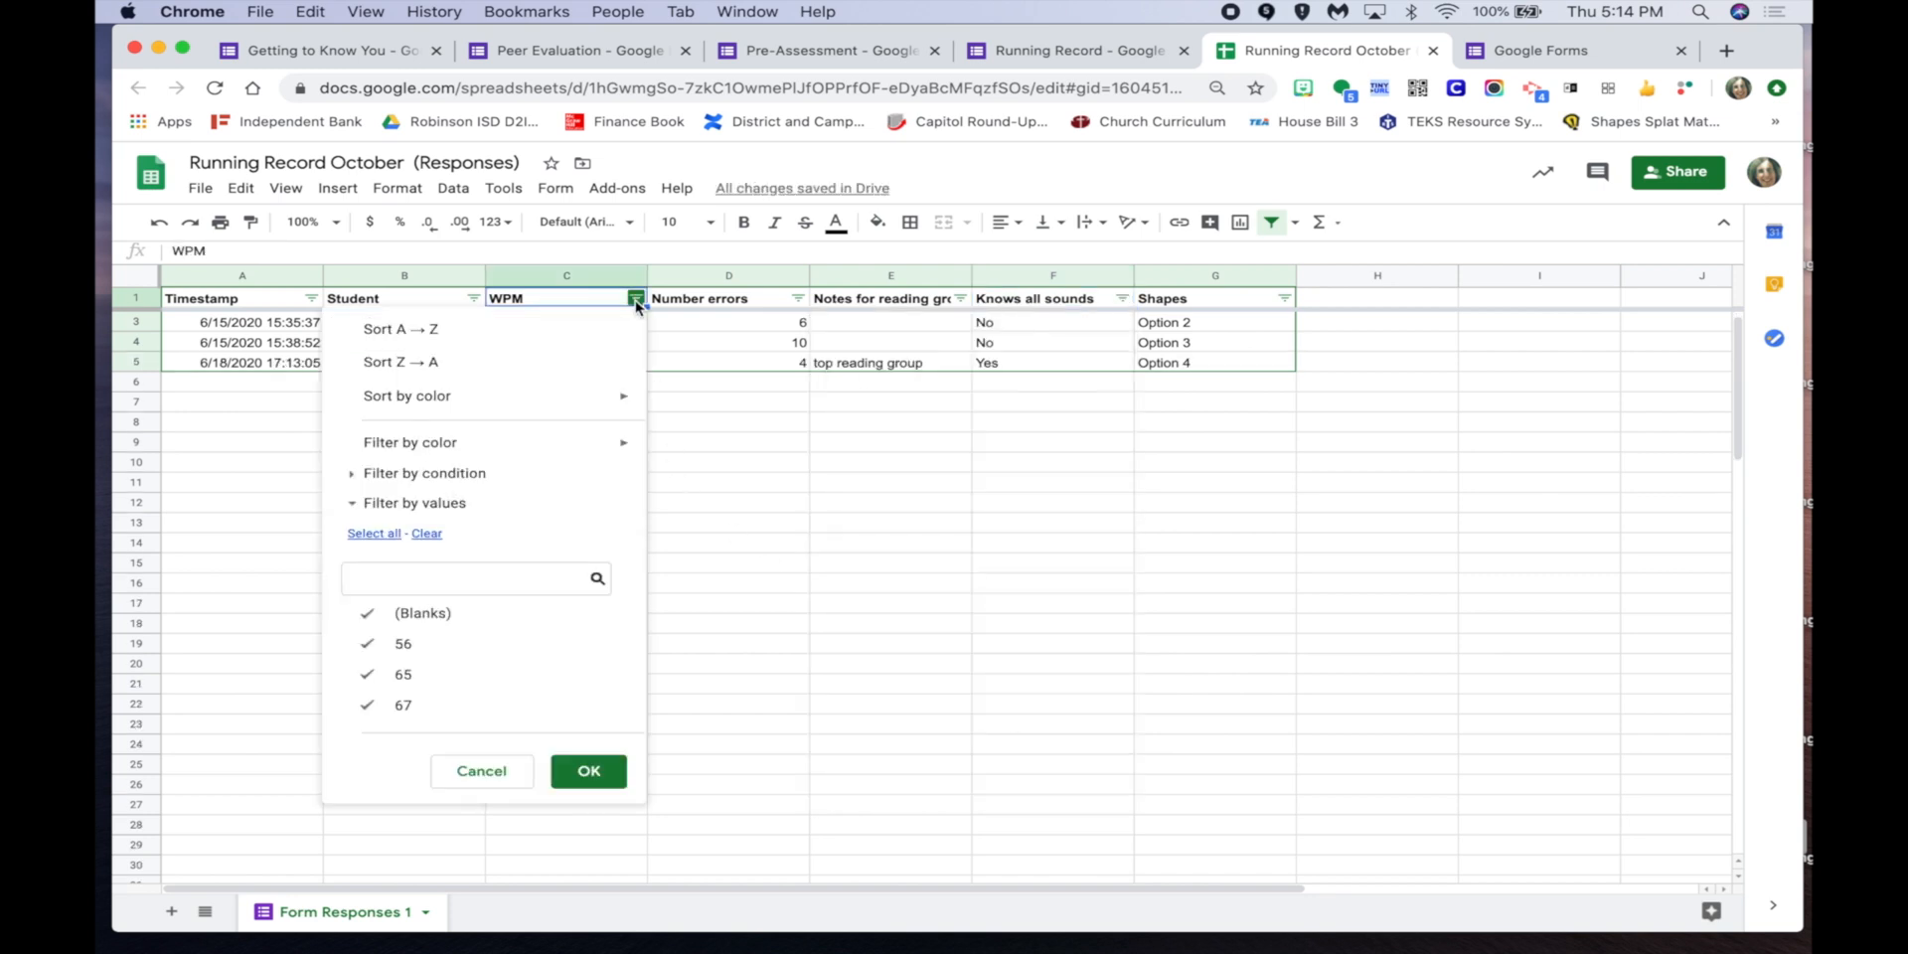
left_click(782, 421)
left_click(798, 298)
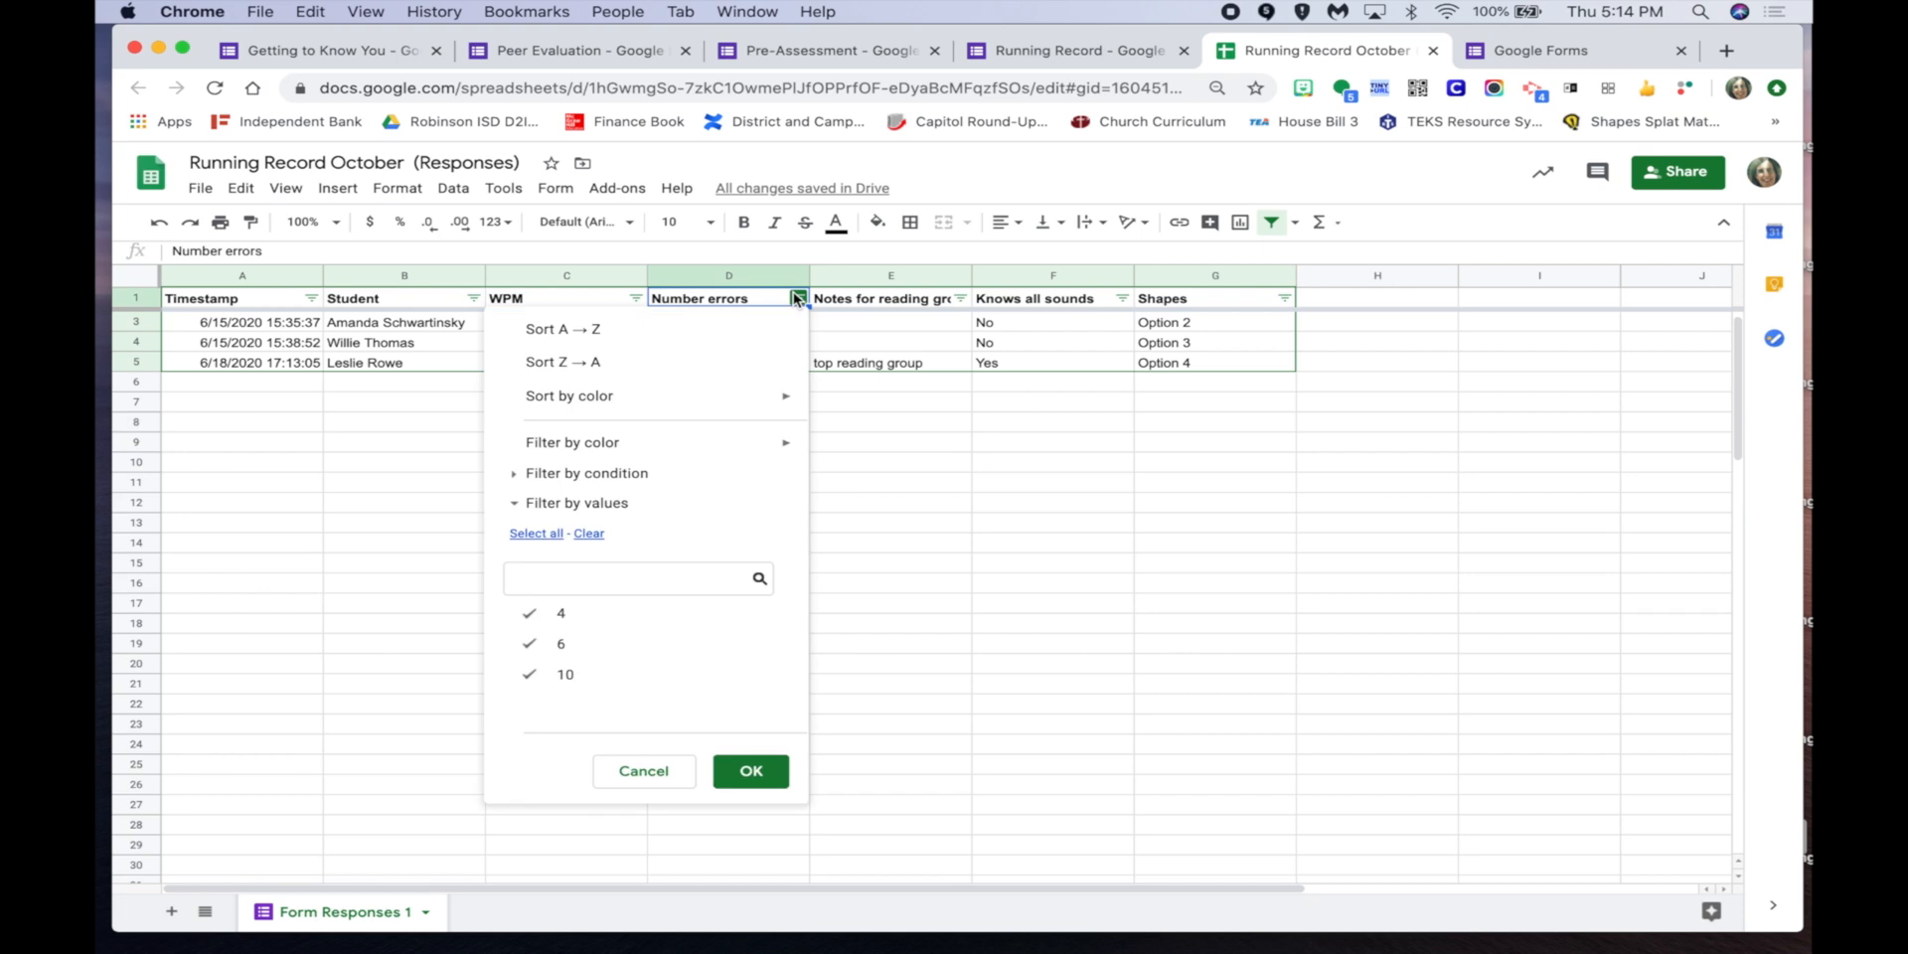
left_click(592, 644)
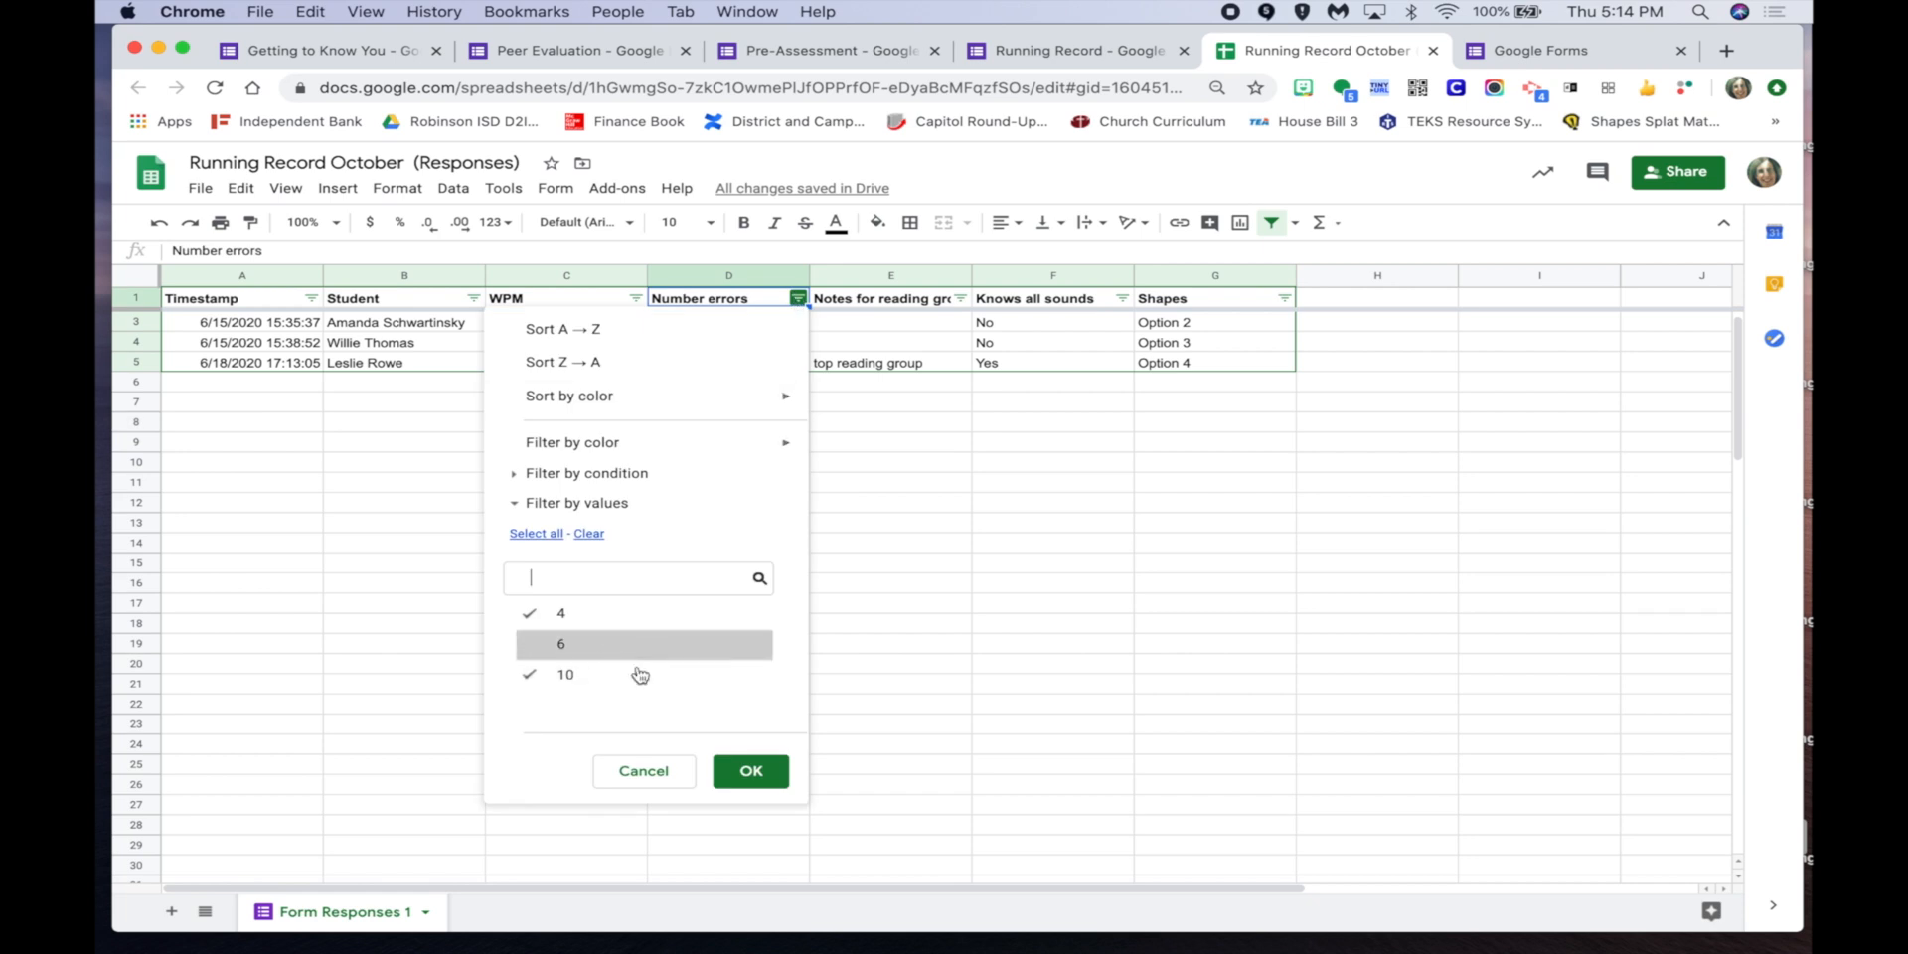
left_click(751, 771)
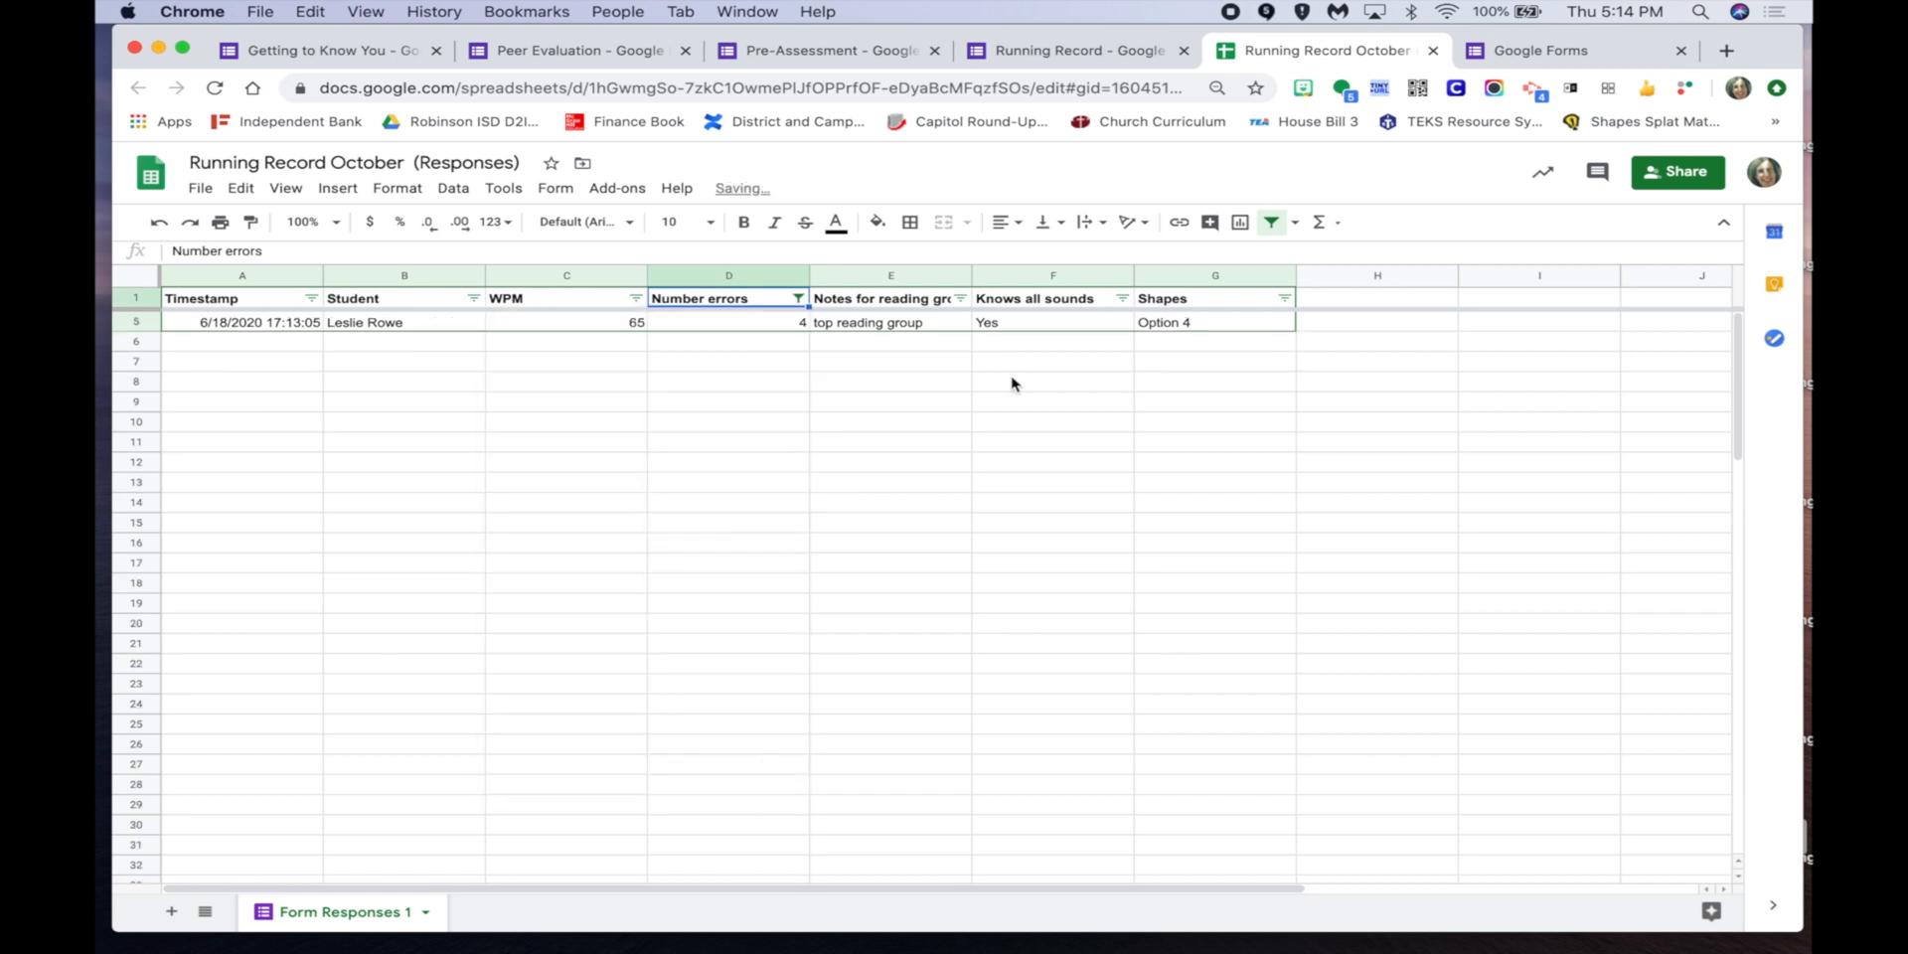
left_click(797, 298)
left_click(594, 644)
left_click(595, 676)
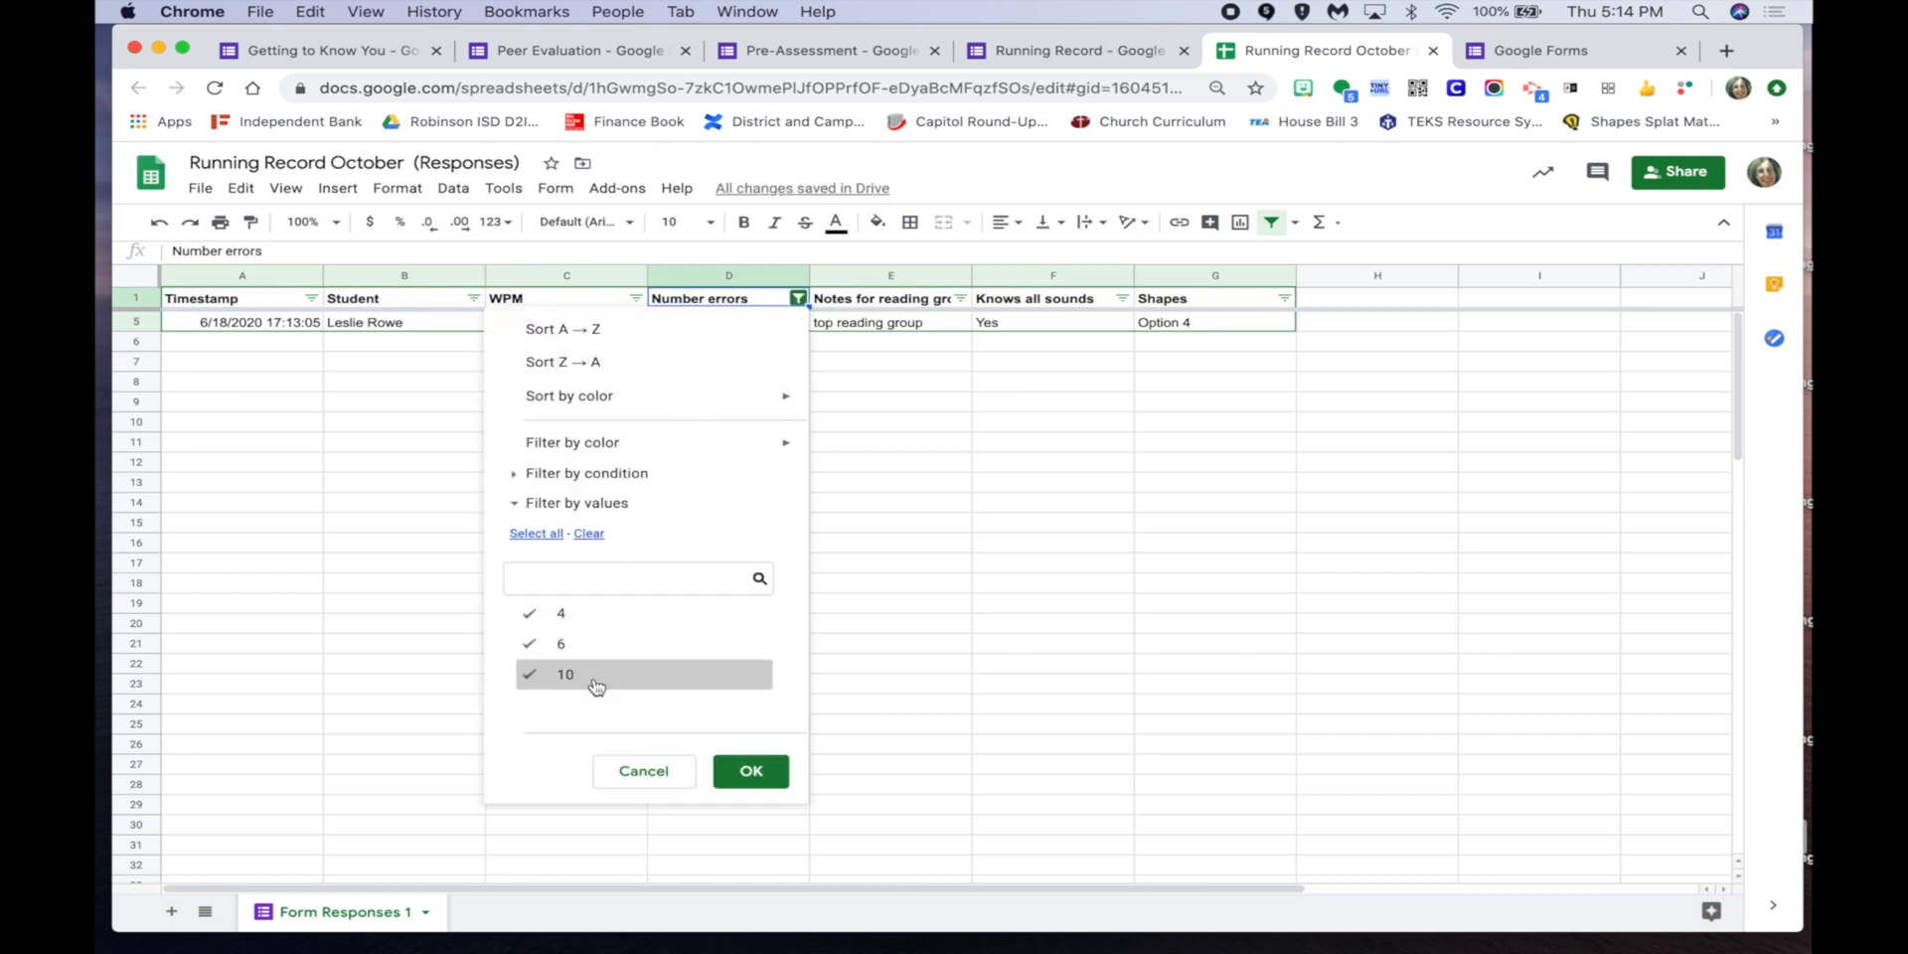
left_click(752, 771)
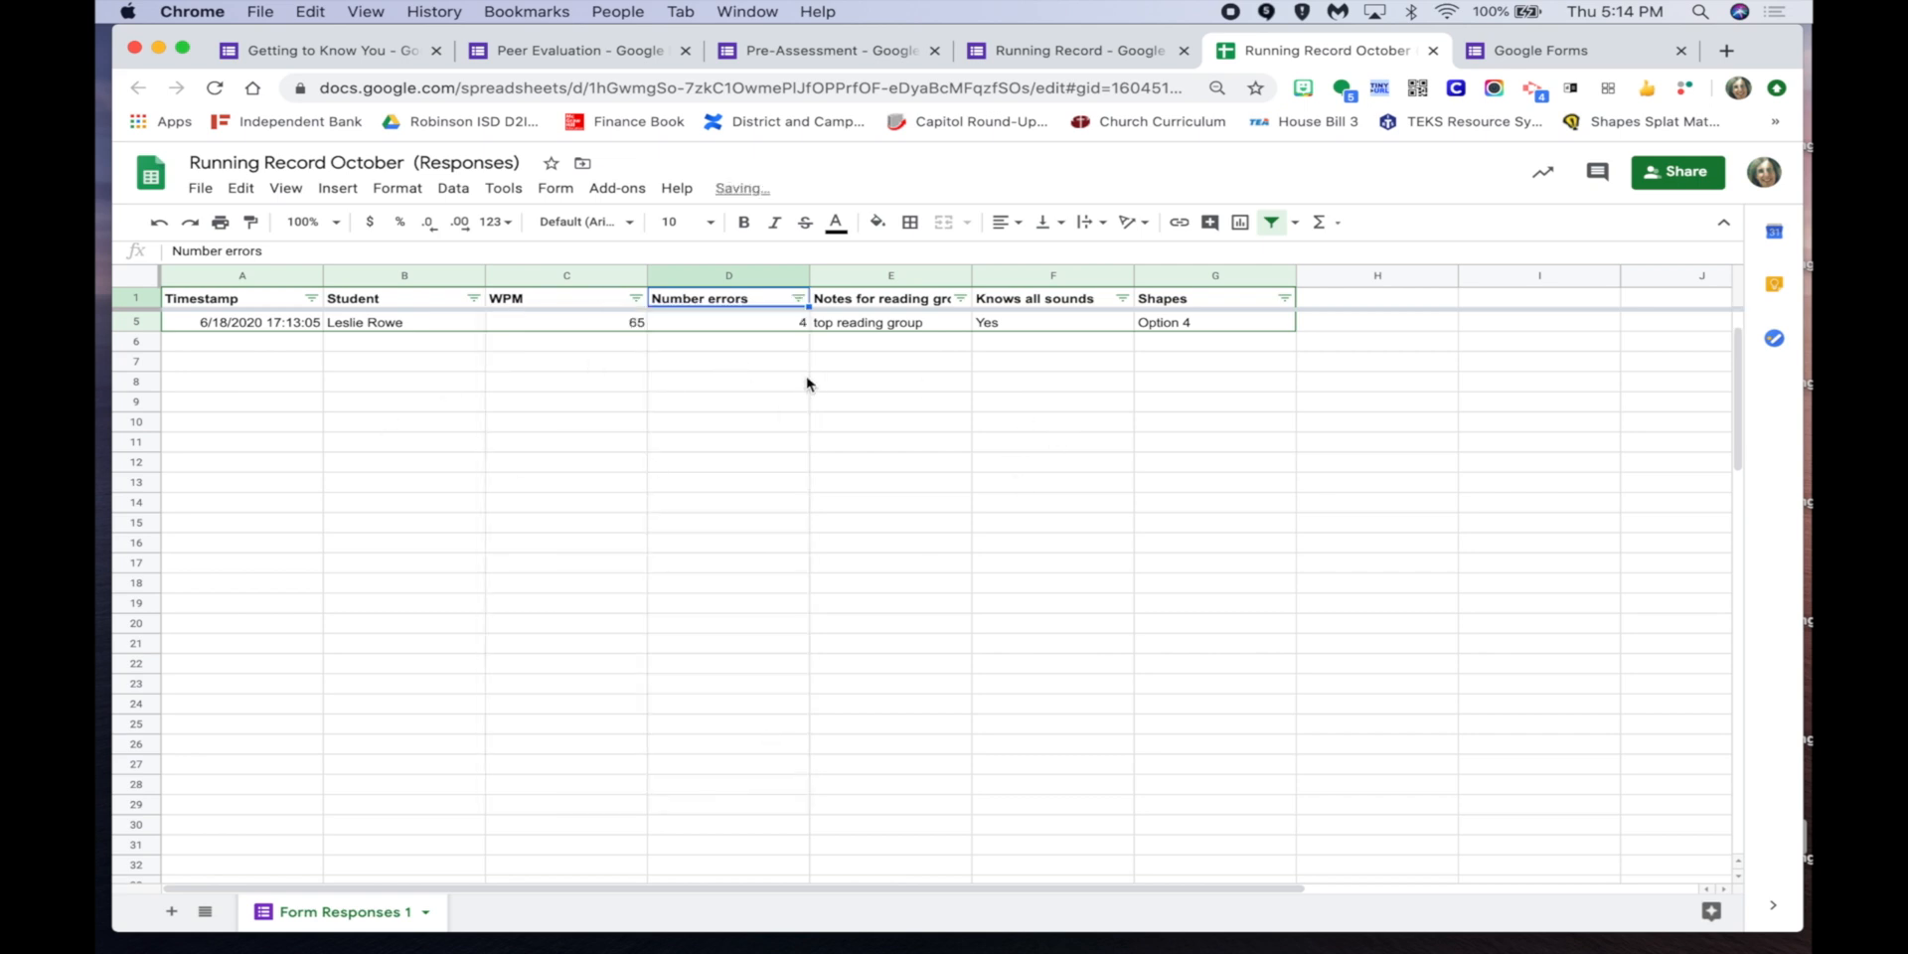
left_click(798, 298)
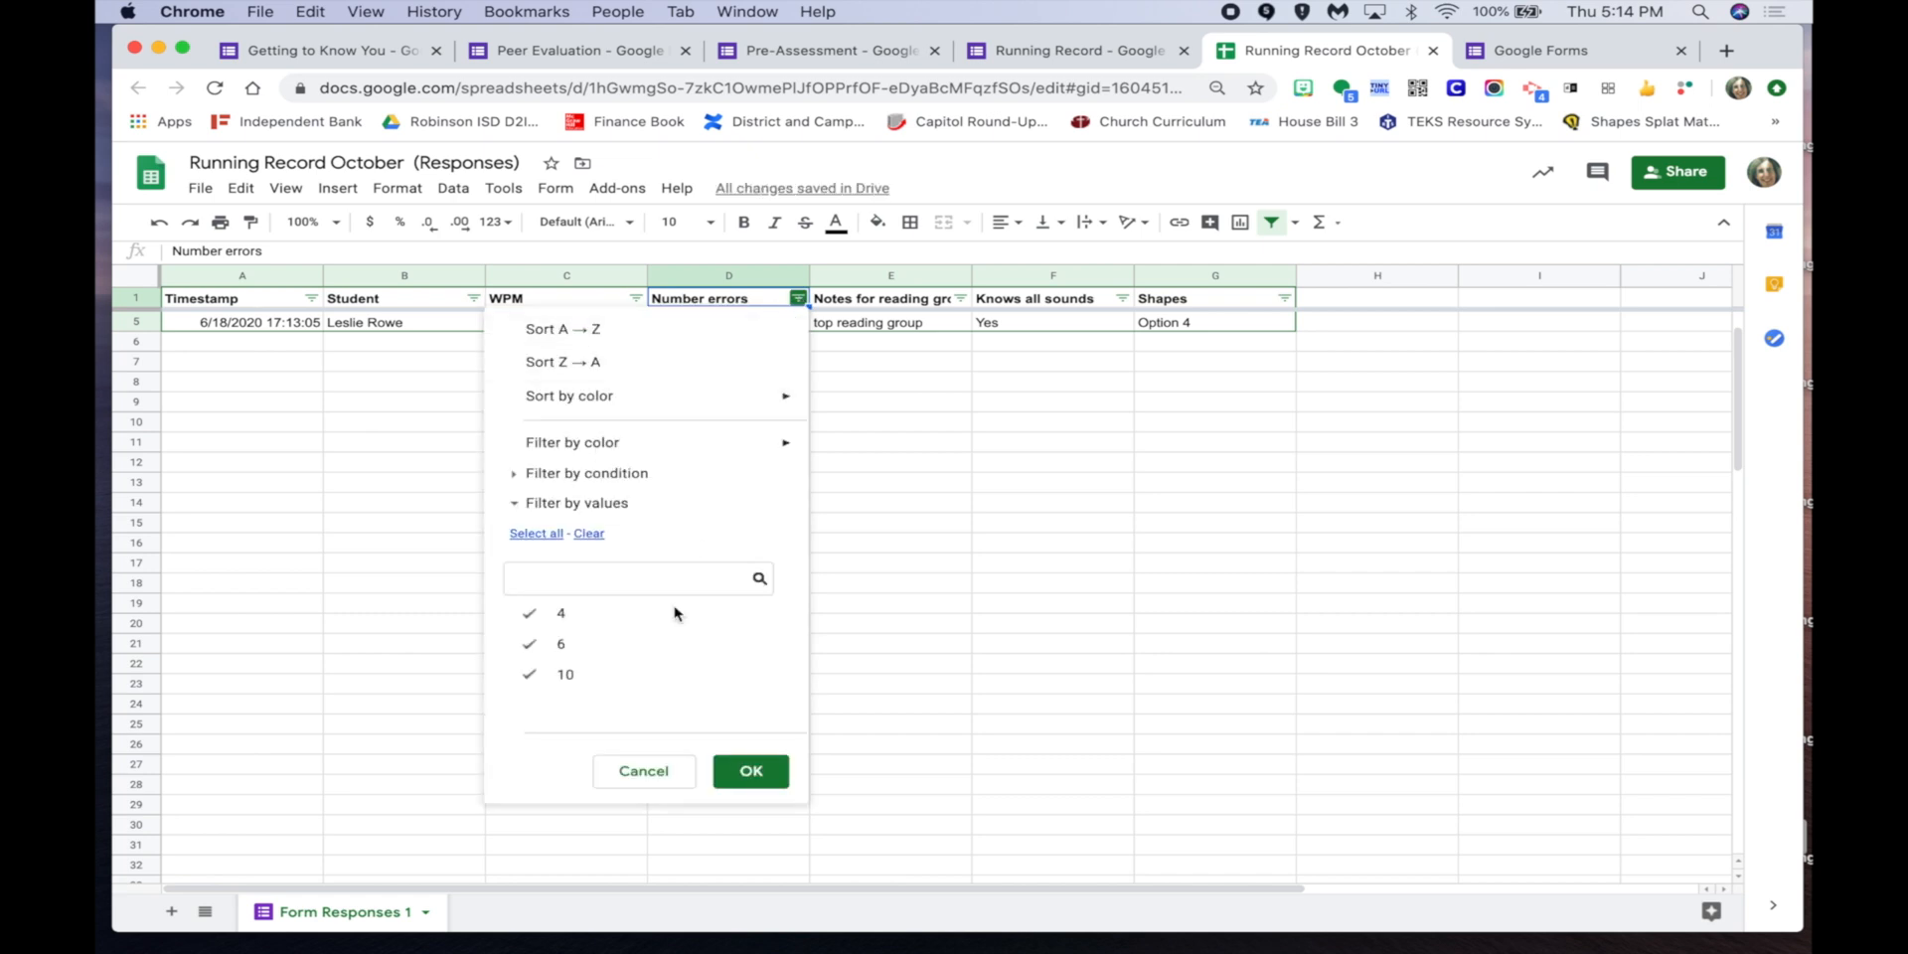
left_click(751, 771)
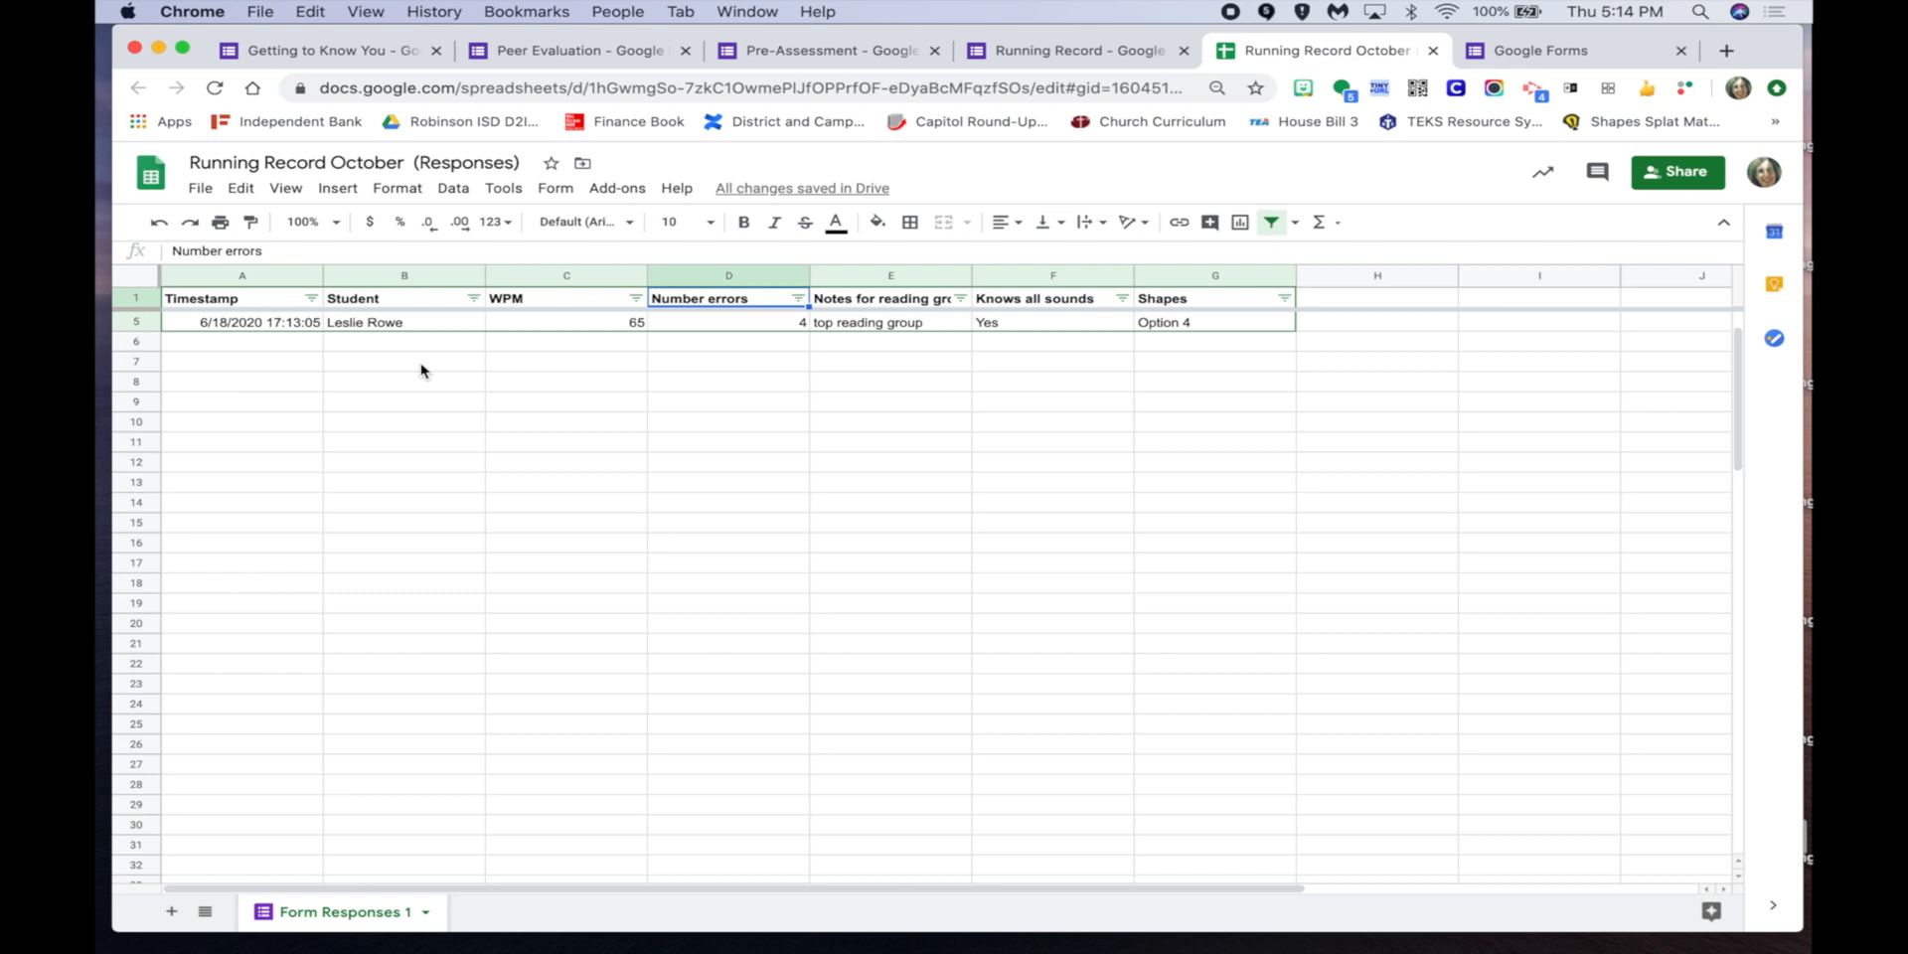
left_click(1073, 50)
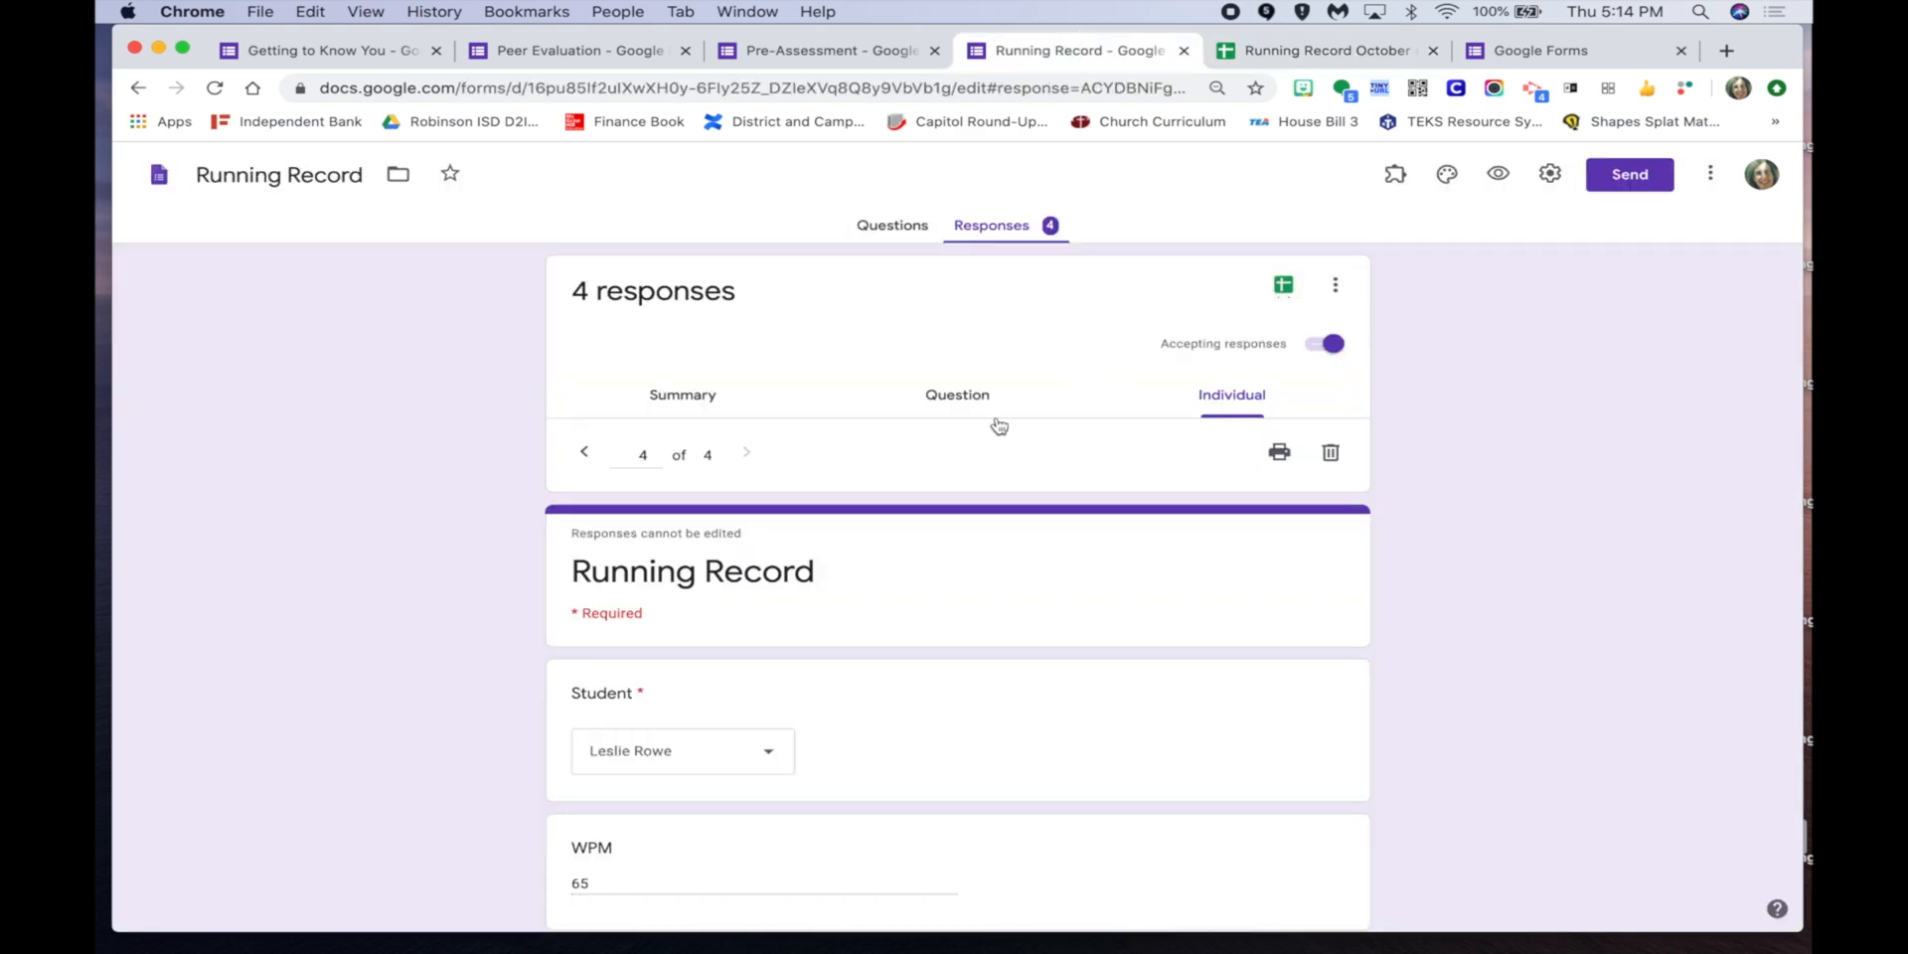
Delete all four Running Record responses from the Responses more-options menu.
left_click(694, 405)
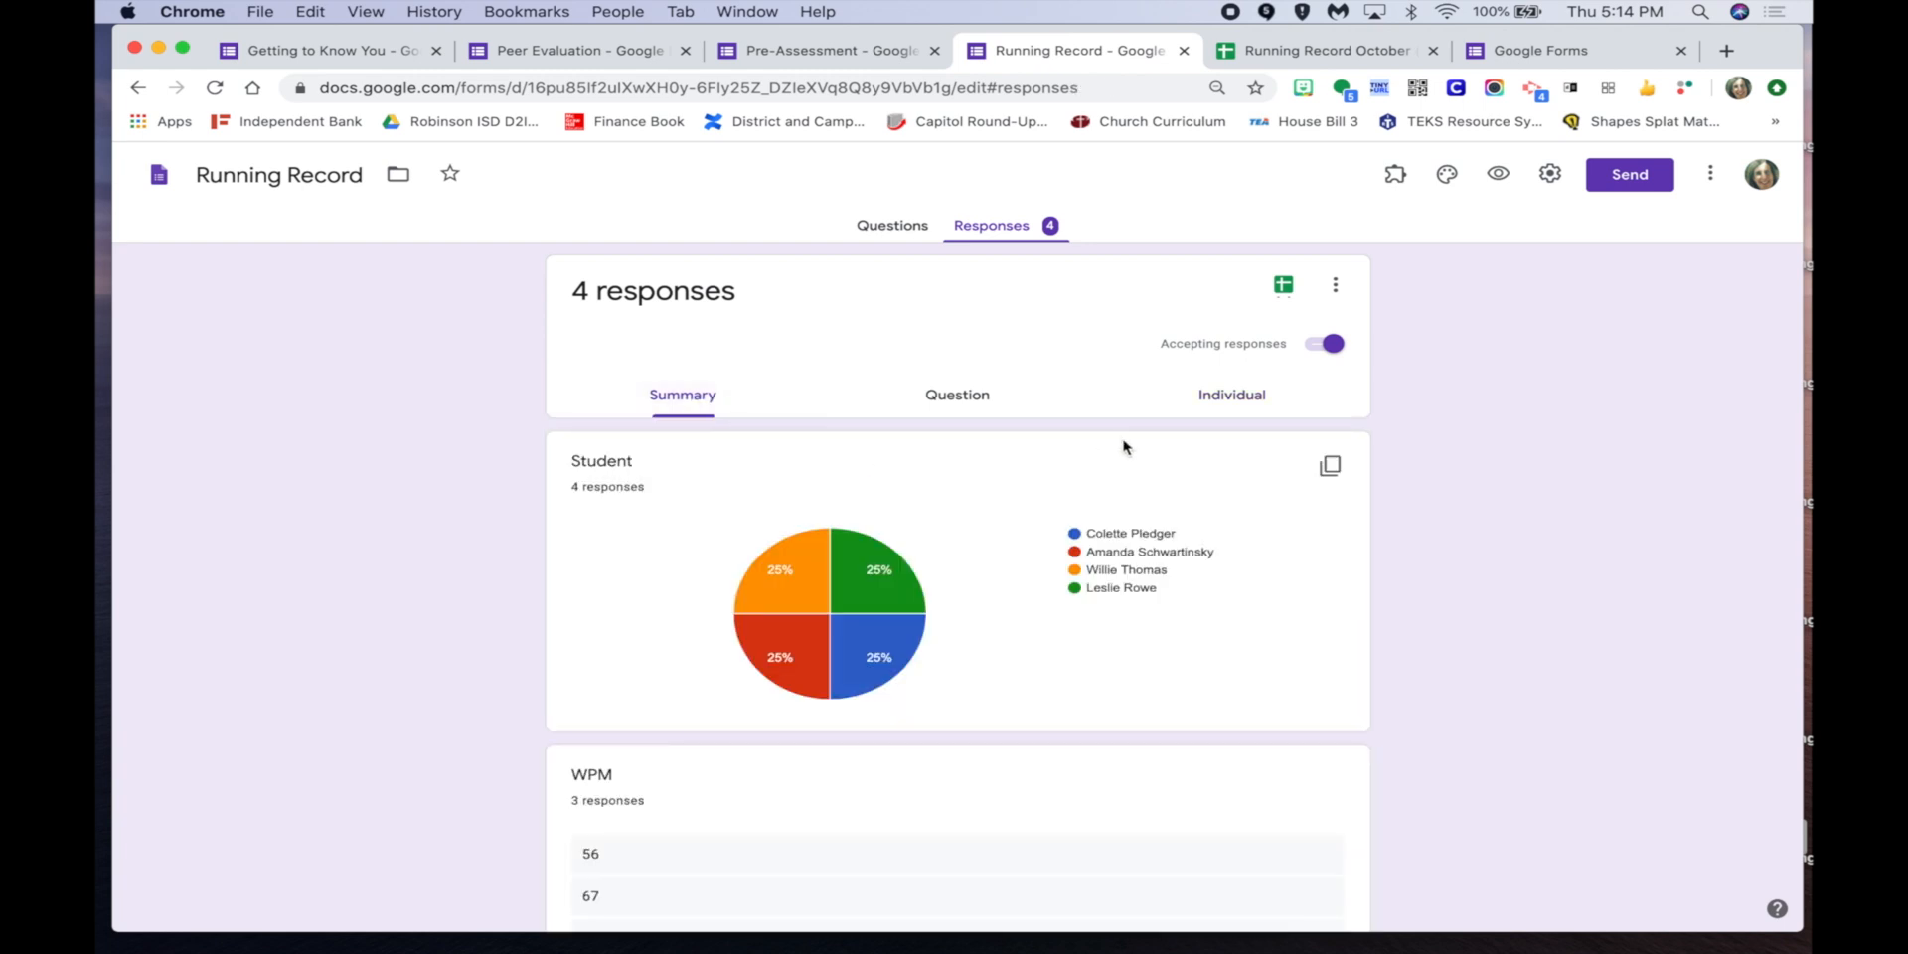
left_click(1334, 285)
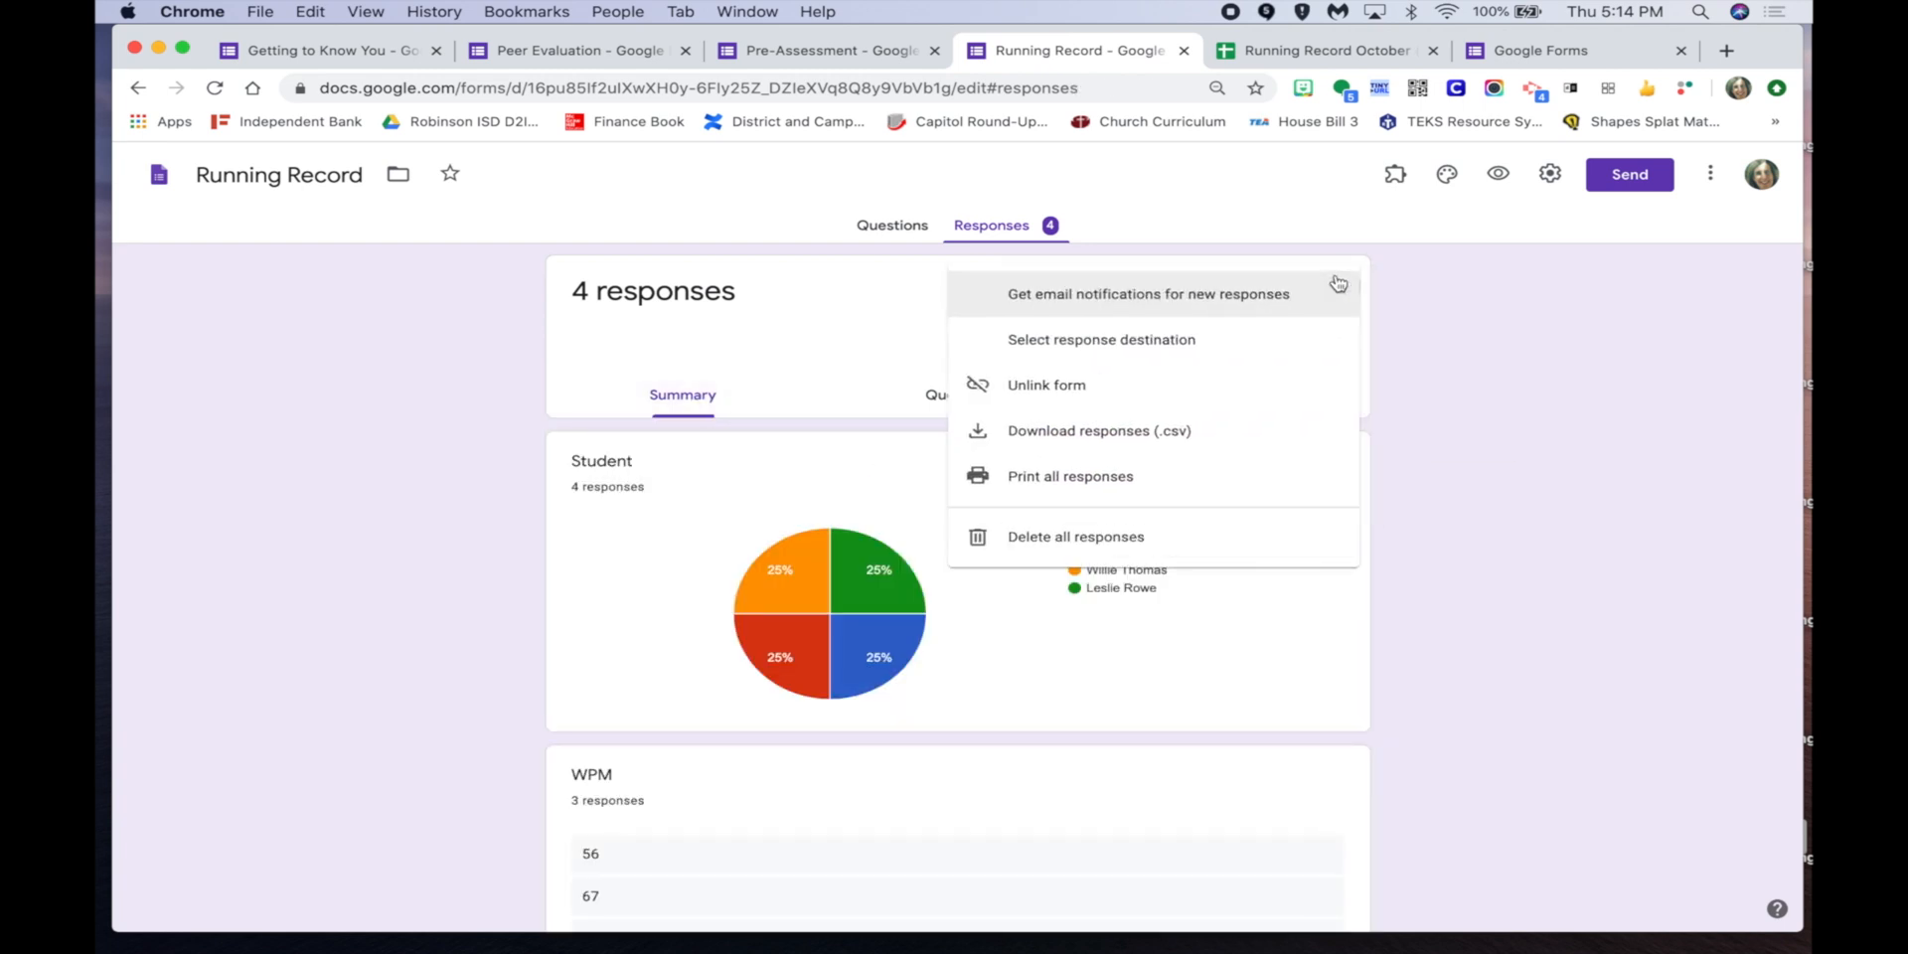
left_click(1150, 537)
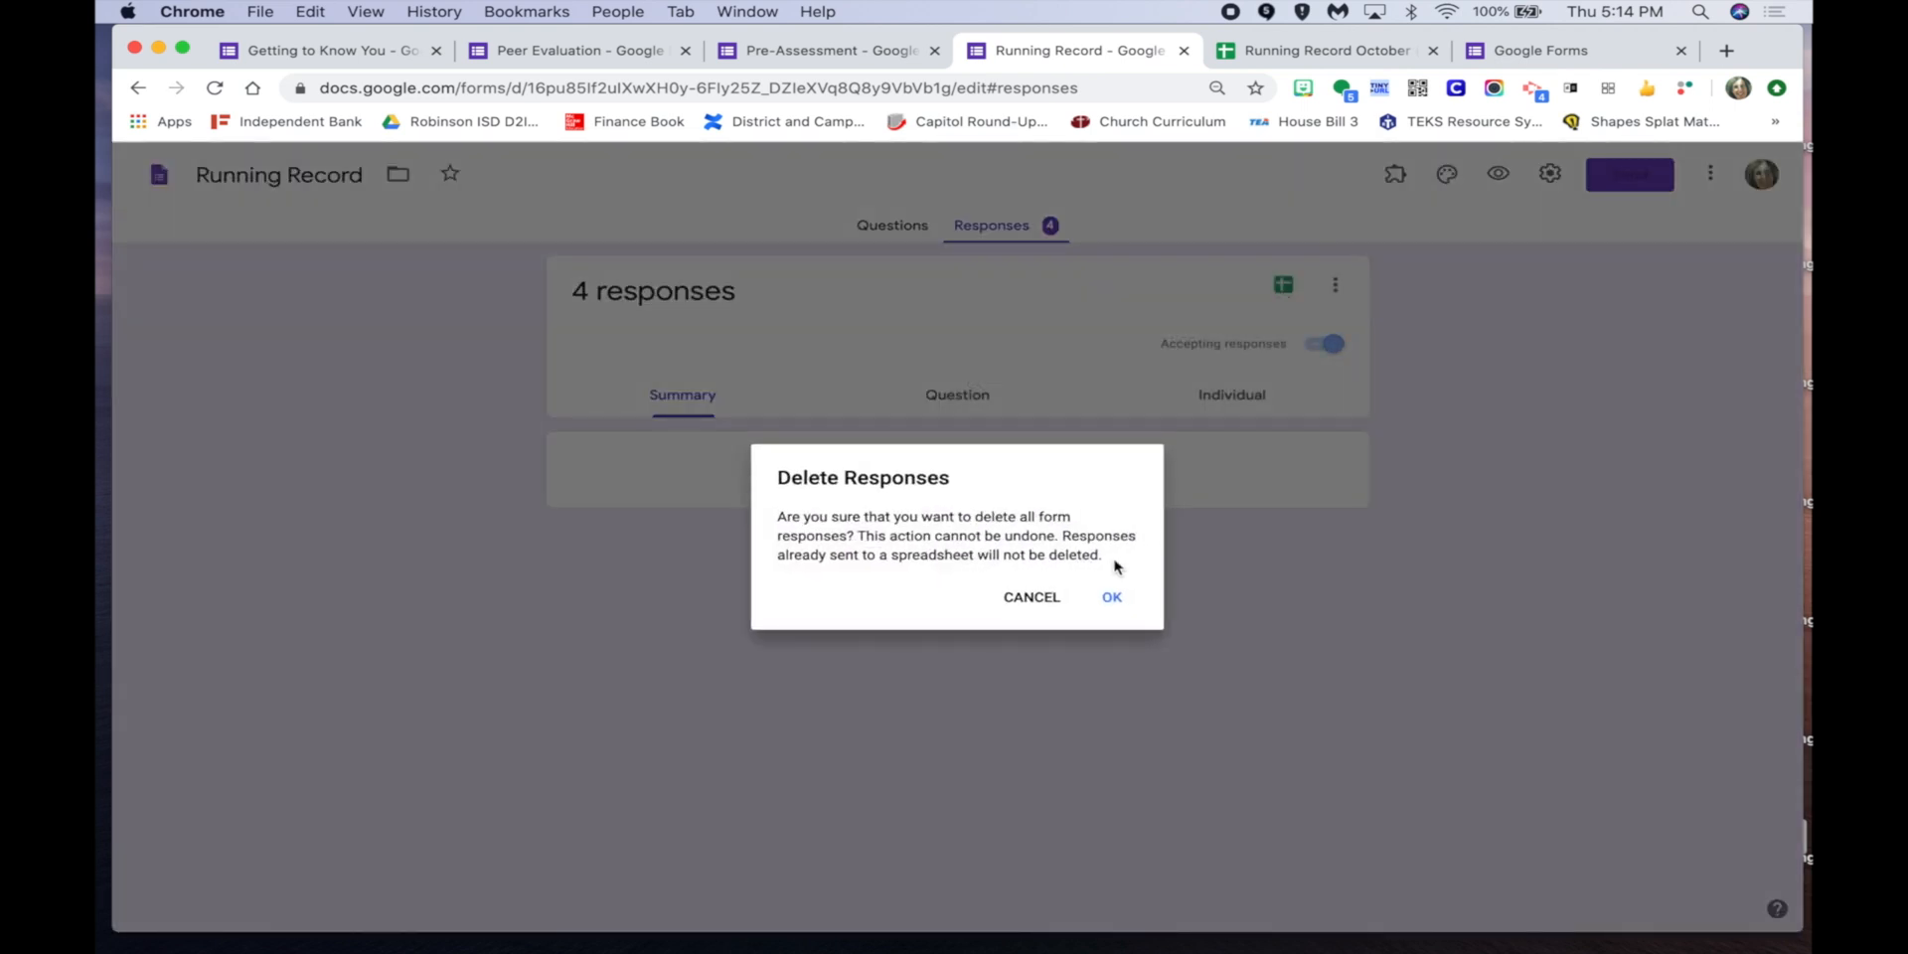
left_click(1112, 599)
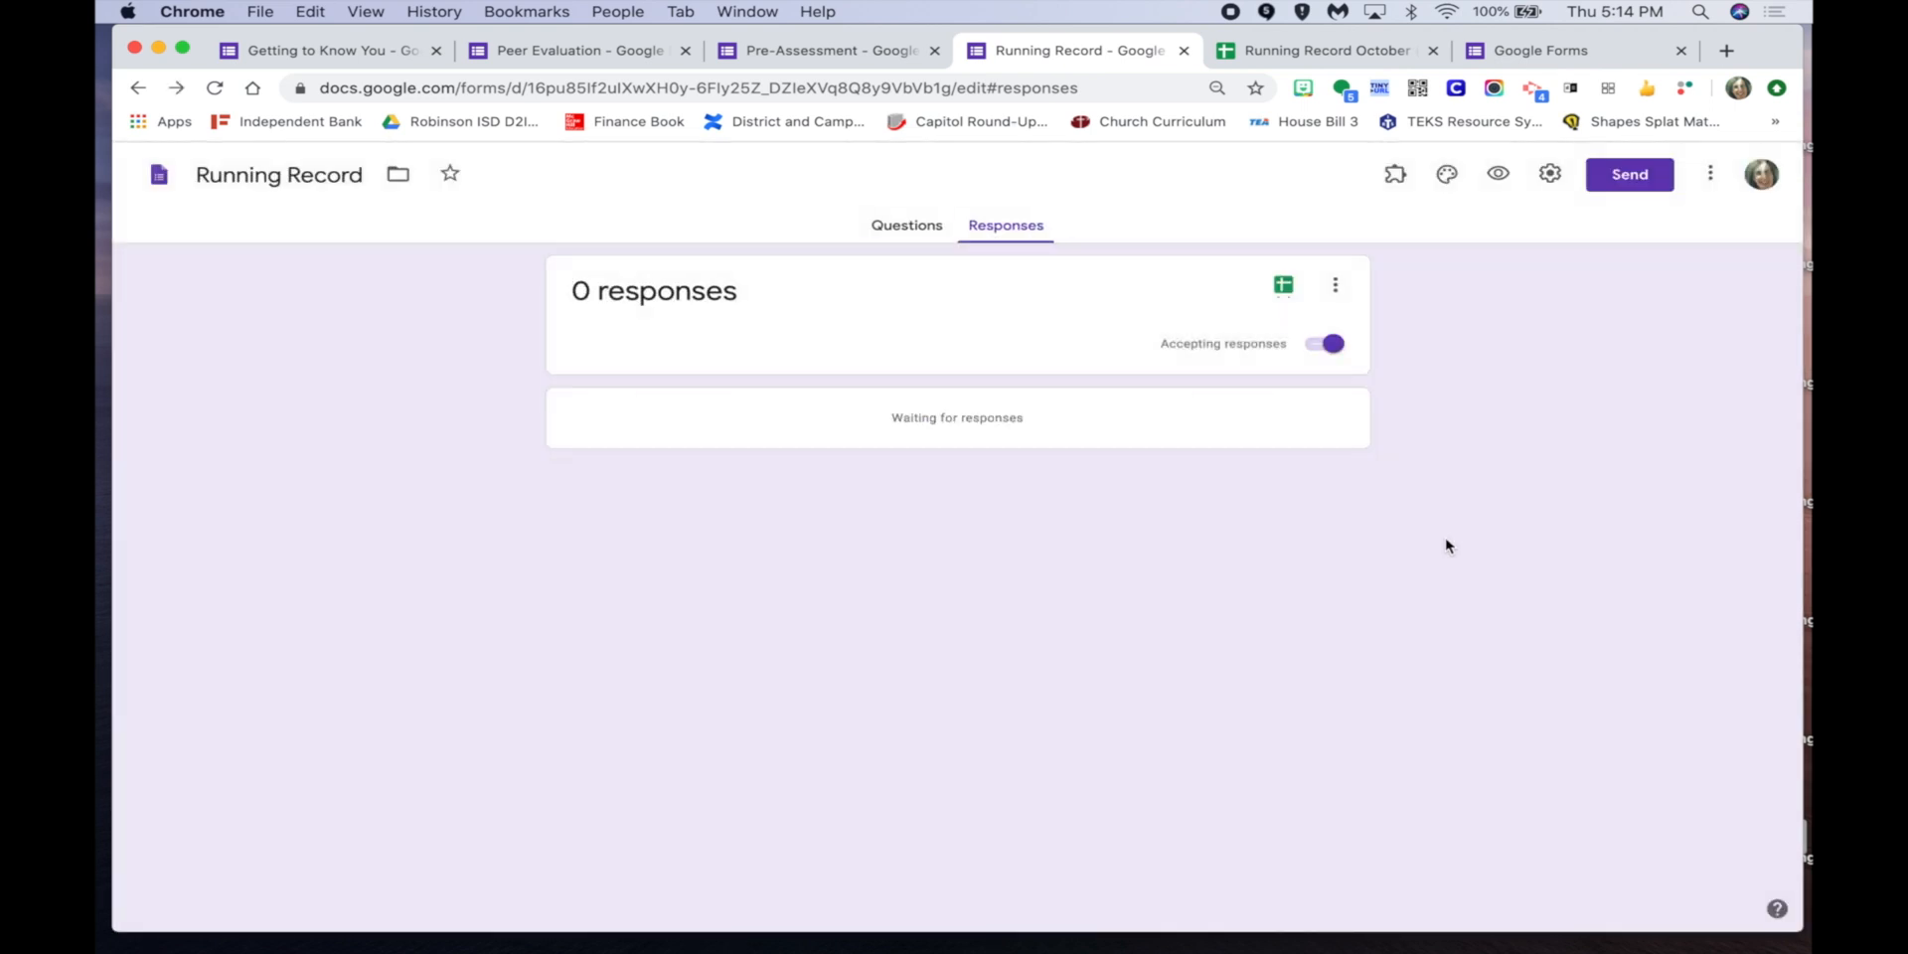
left_click(1313, 55)
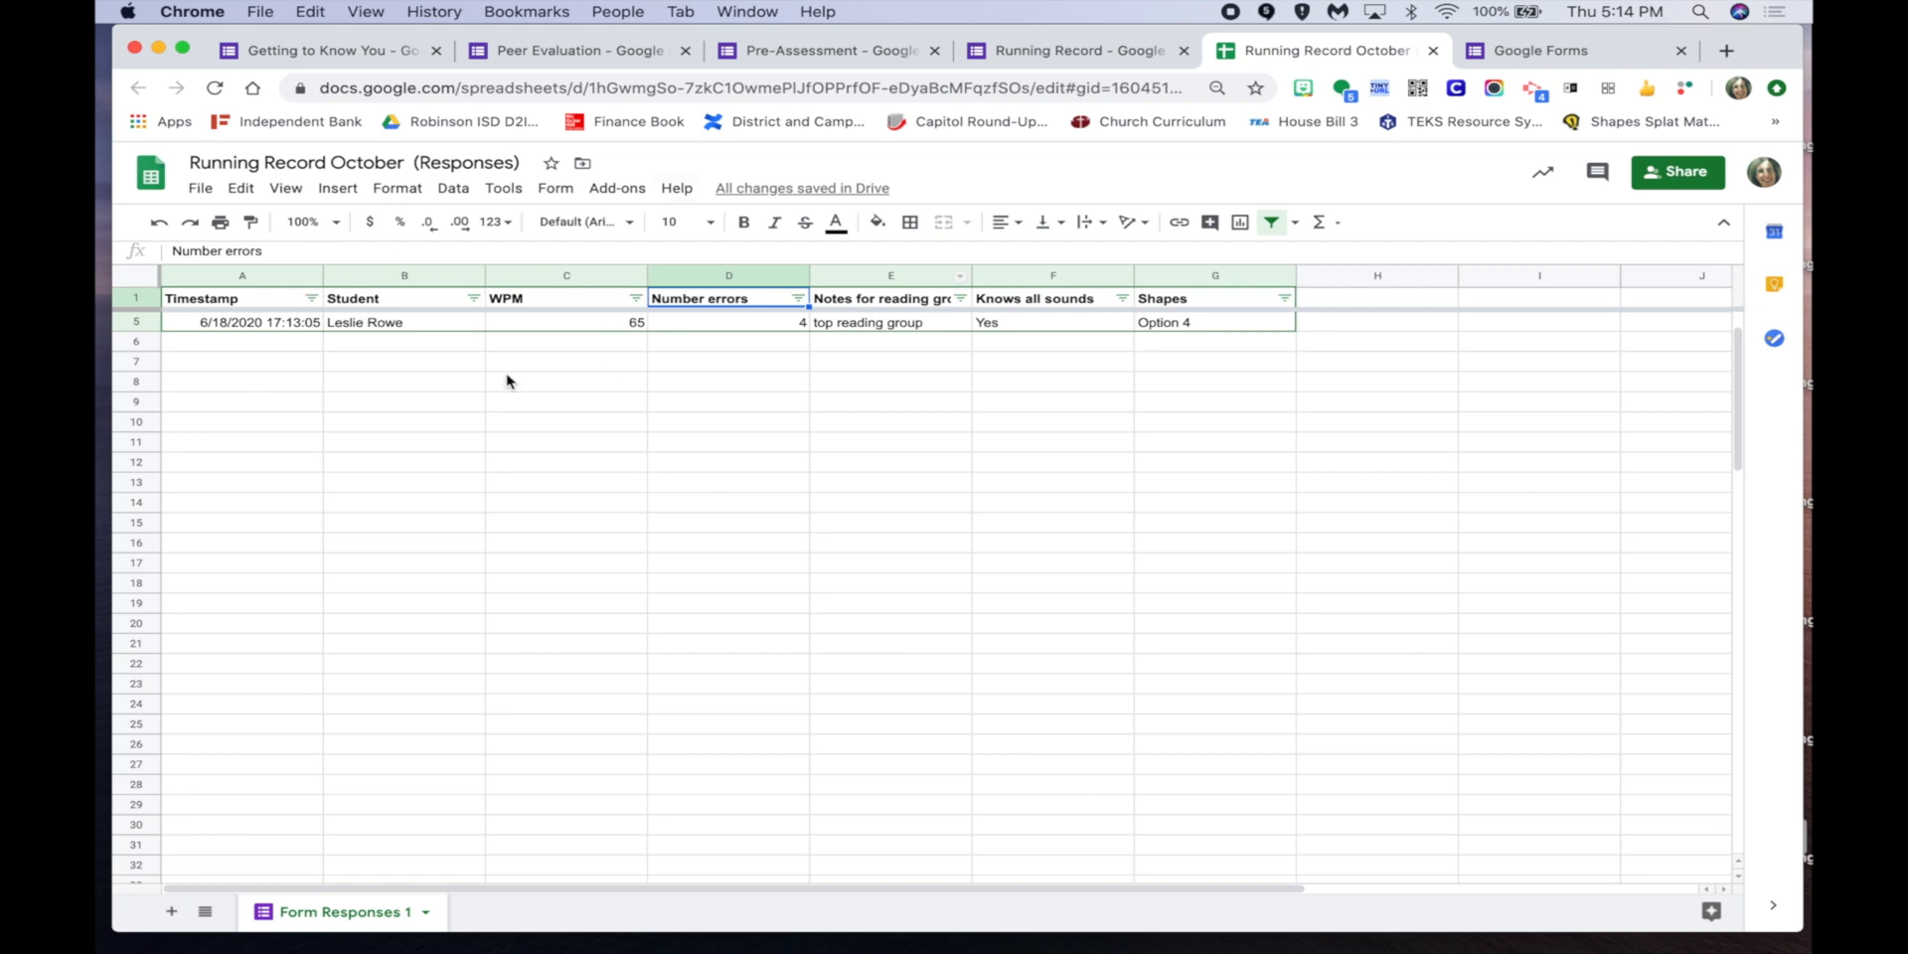
Check the Knows all sounds, WPM and Number errors filter lists still hold data.
left_click(1121, 298)
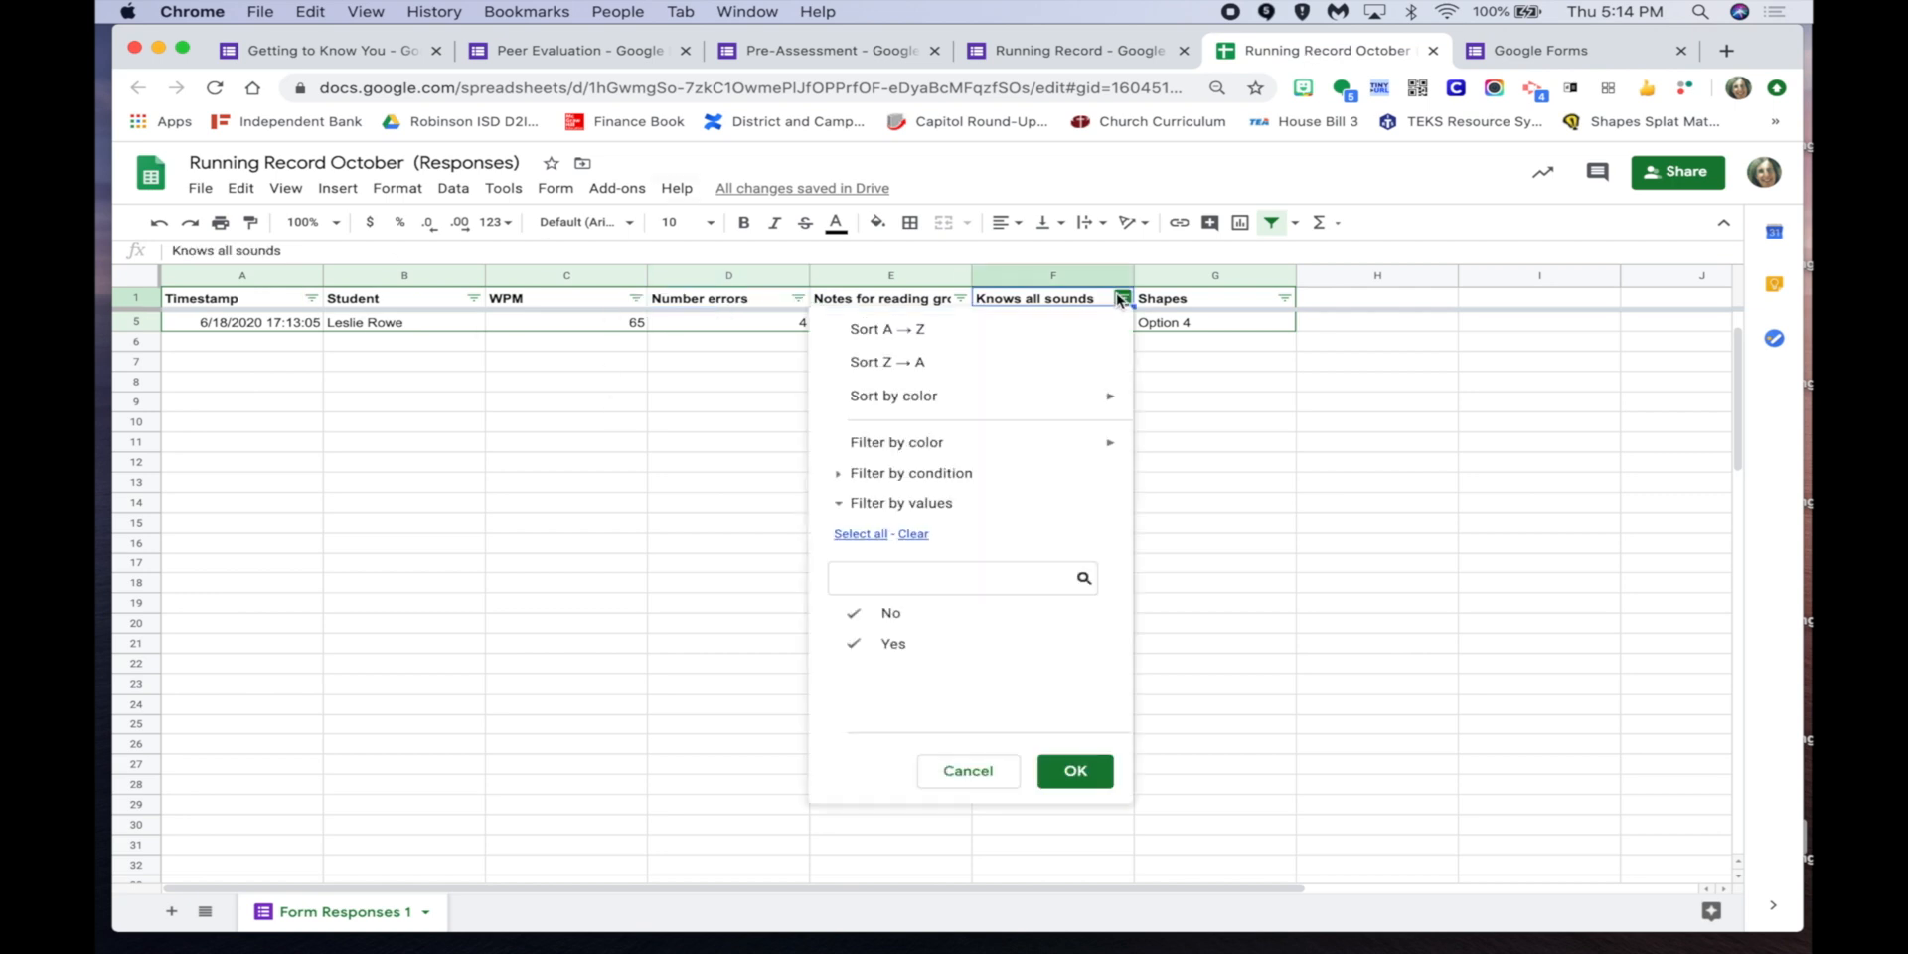
left_click(924, 299)
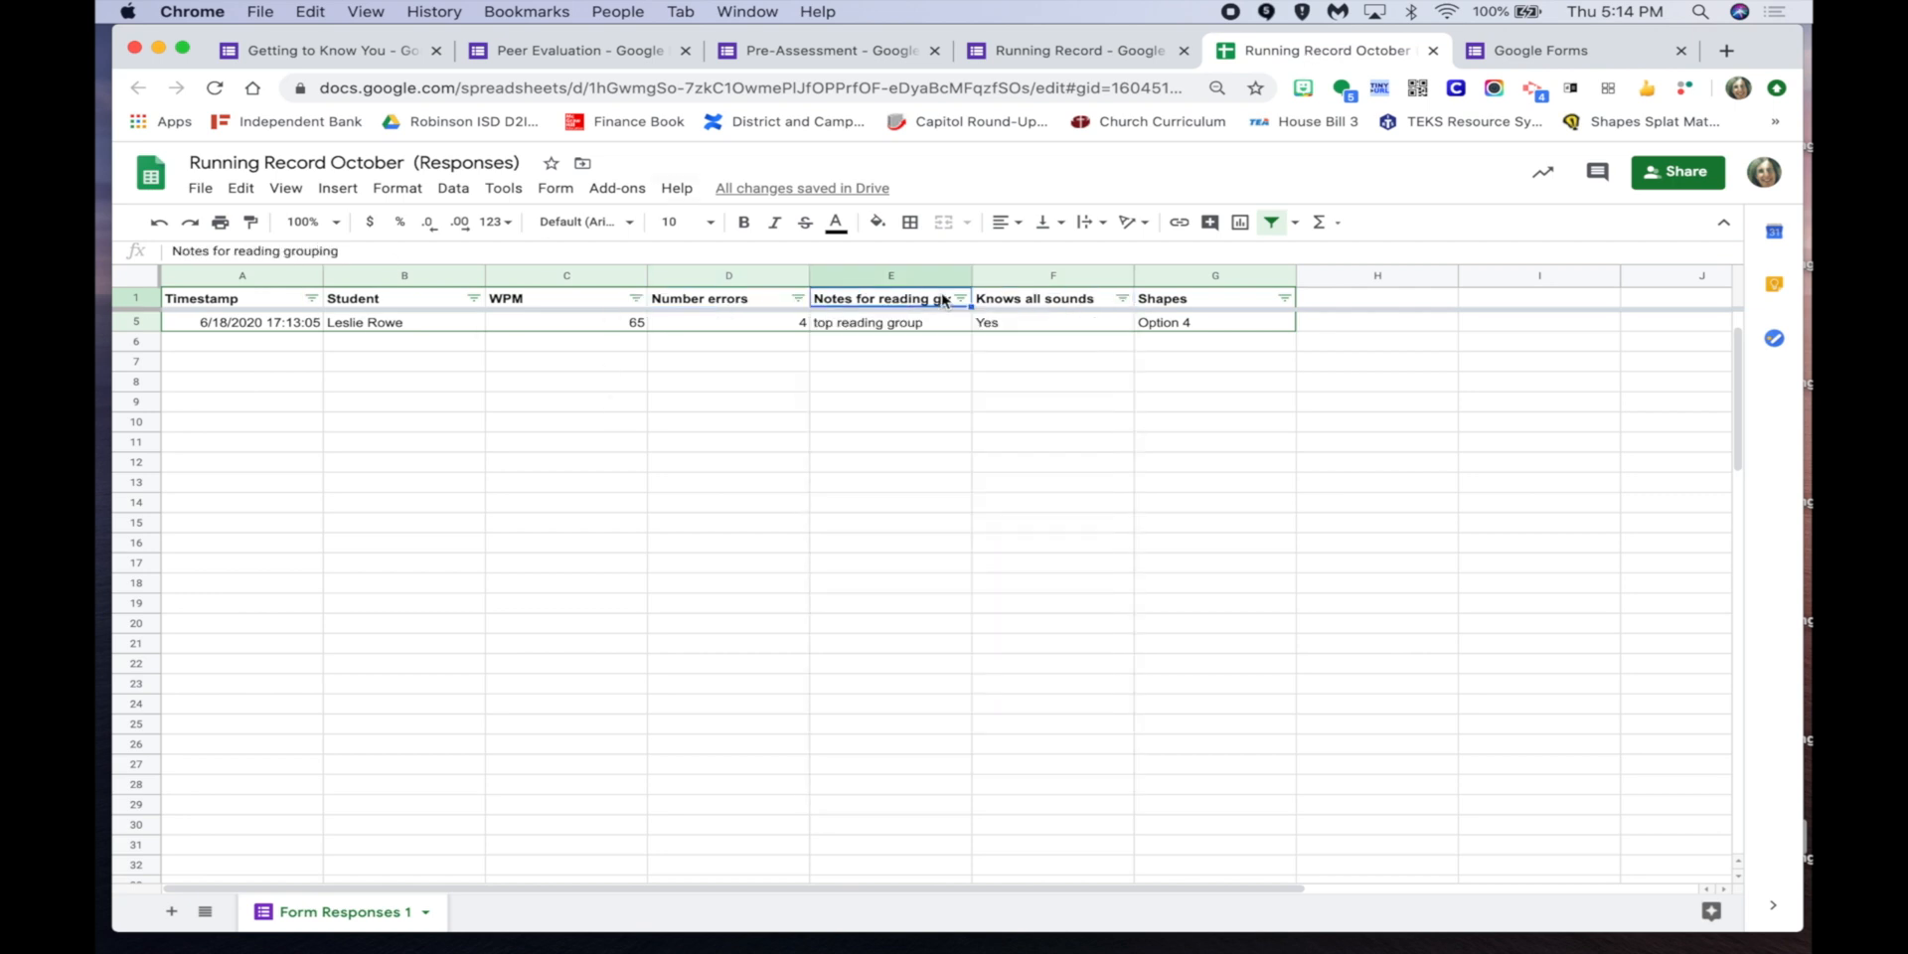
left_click(634, 298)
left_click(798, 298)
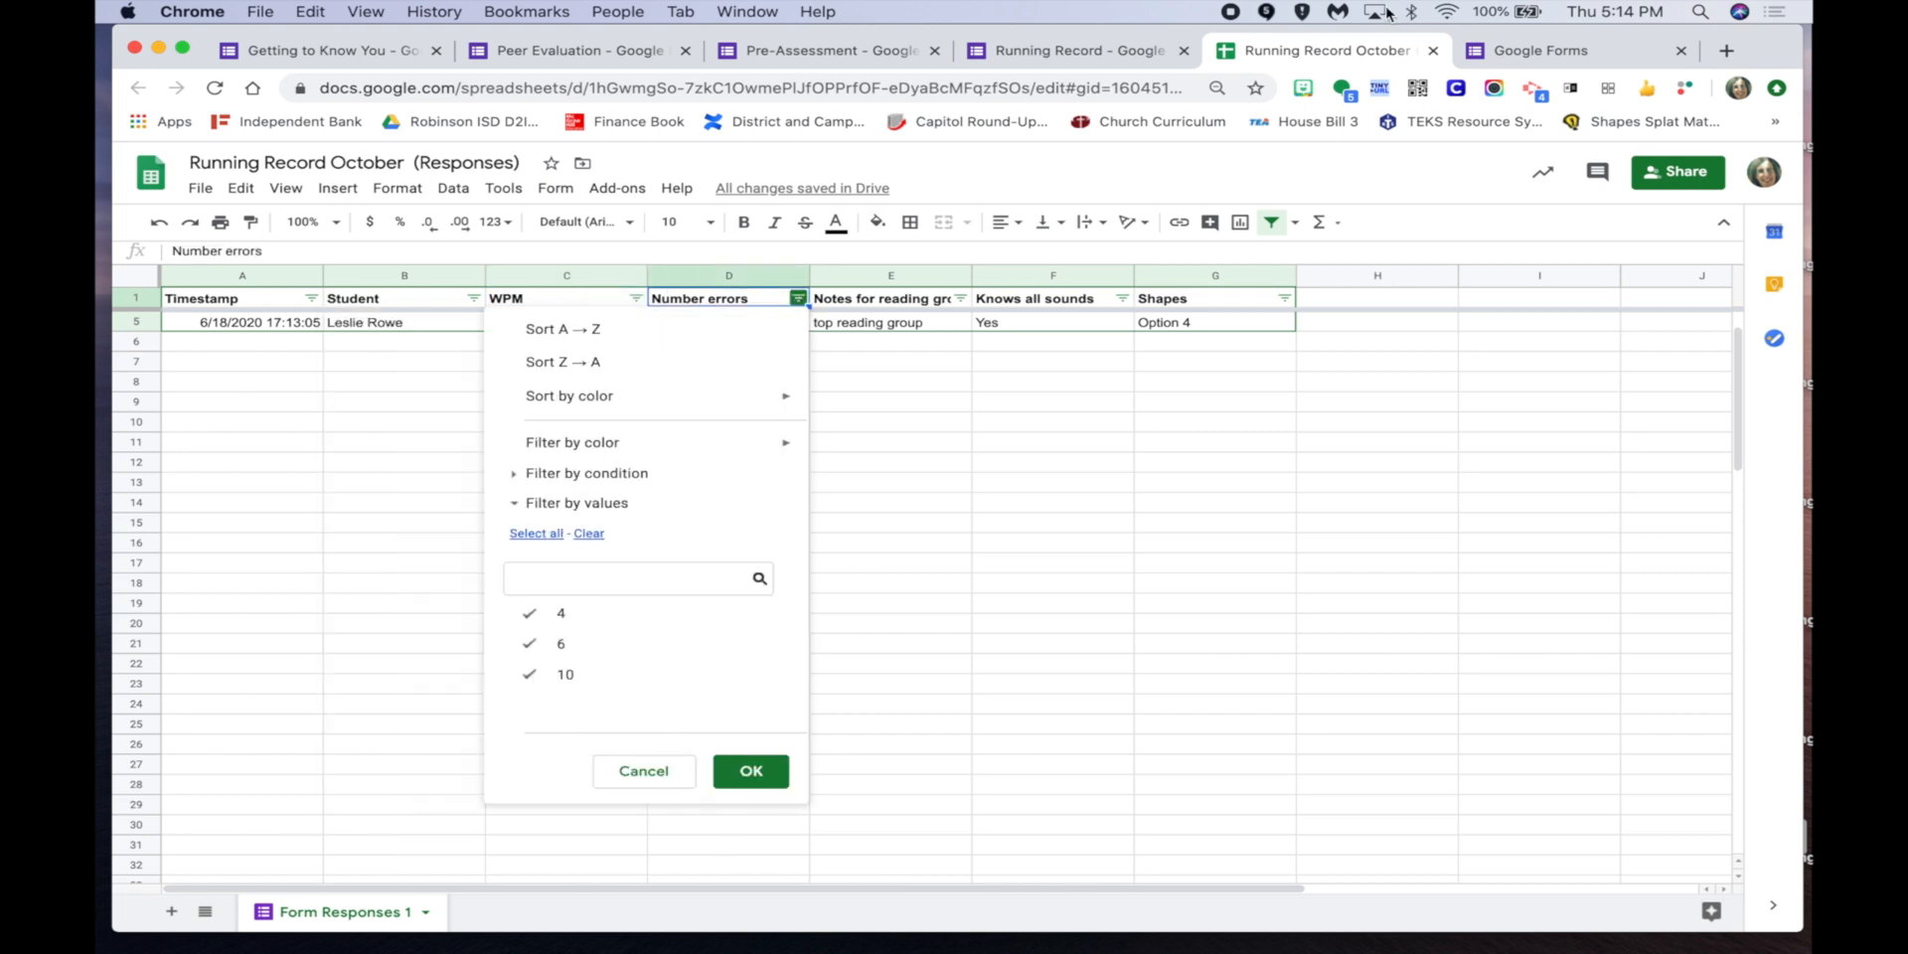
Return to the form's Questions tab and open its live preview.
left_click(1081, 52)
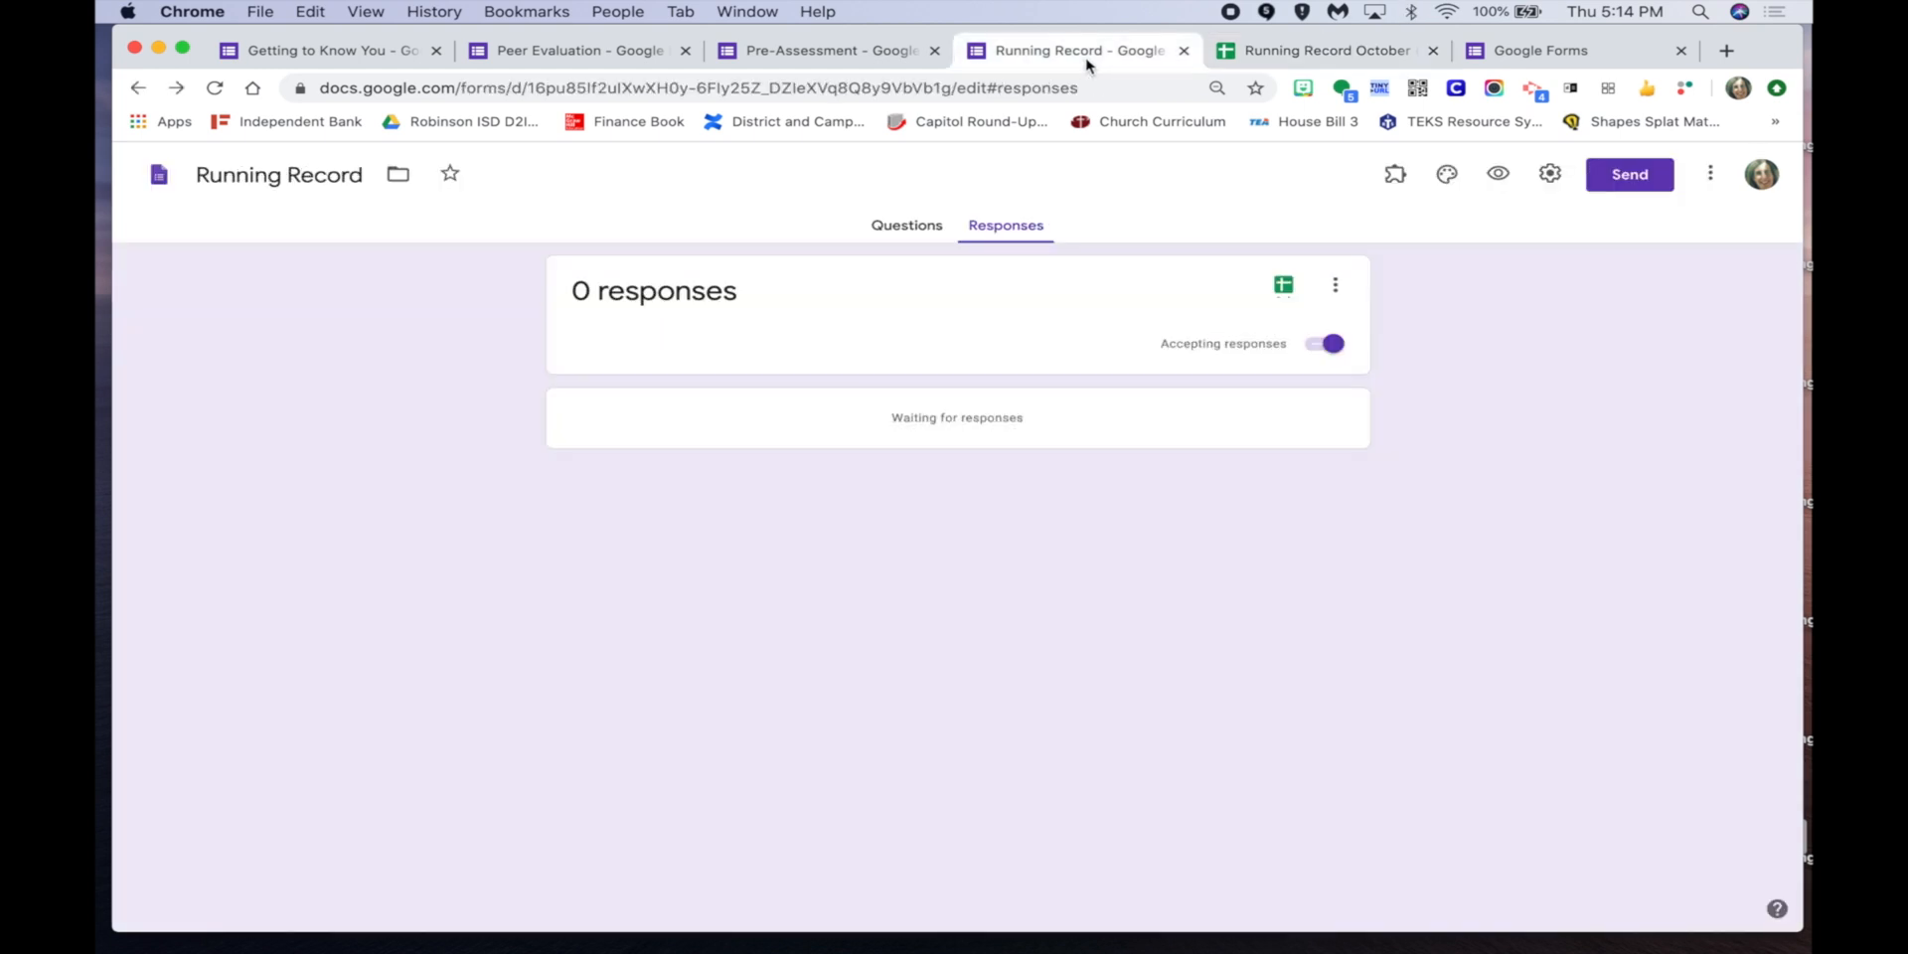
left_click(907, 226)
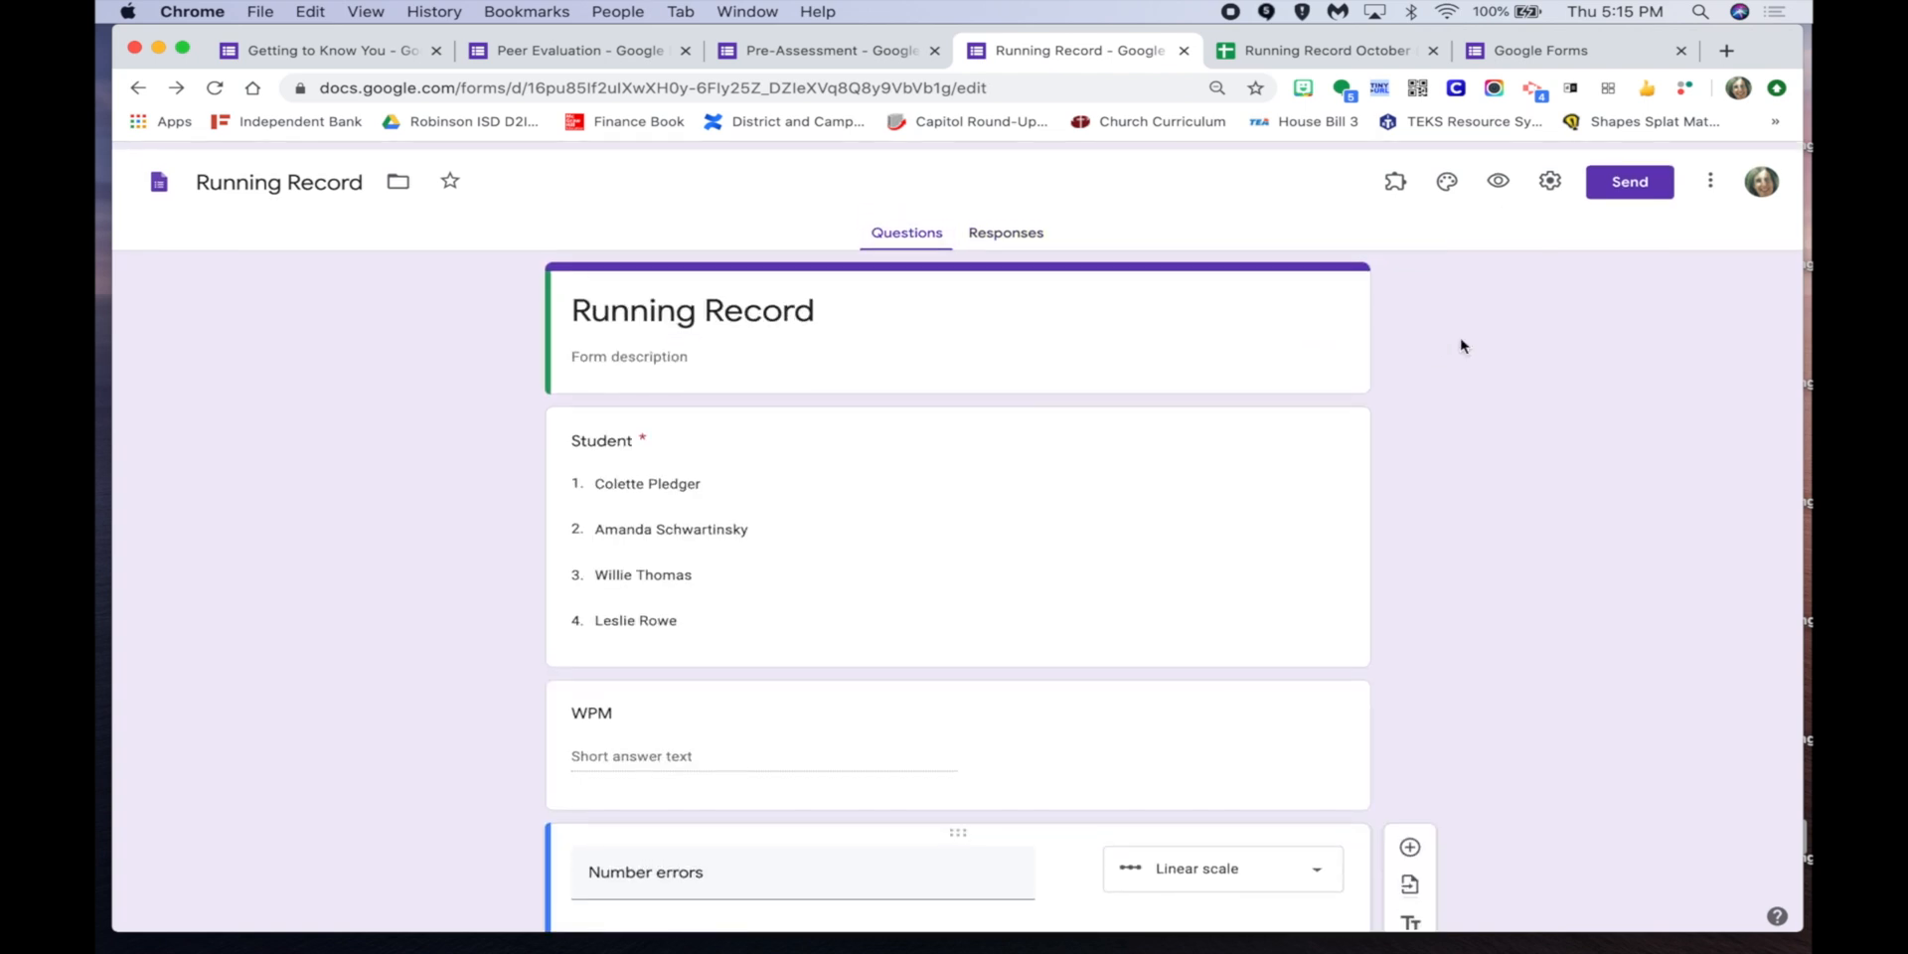
left_click(1497, 174)
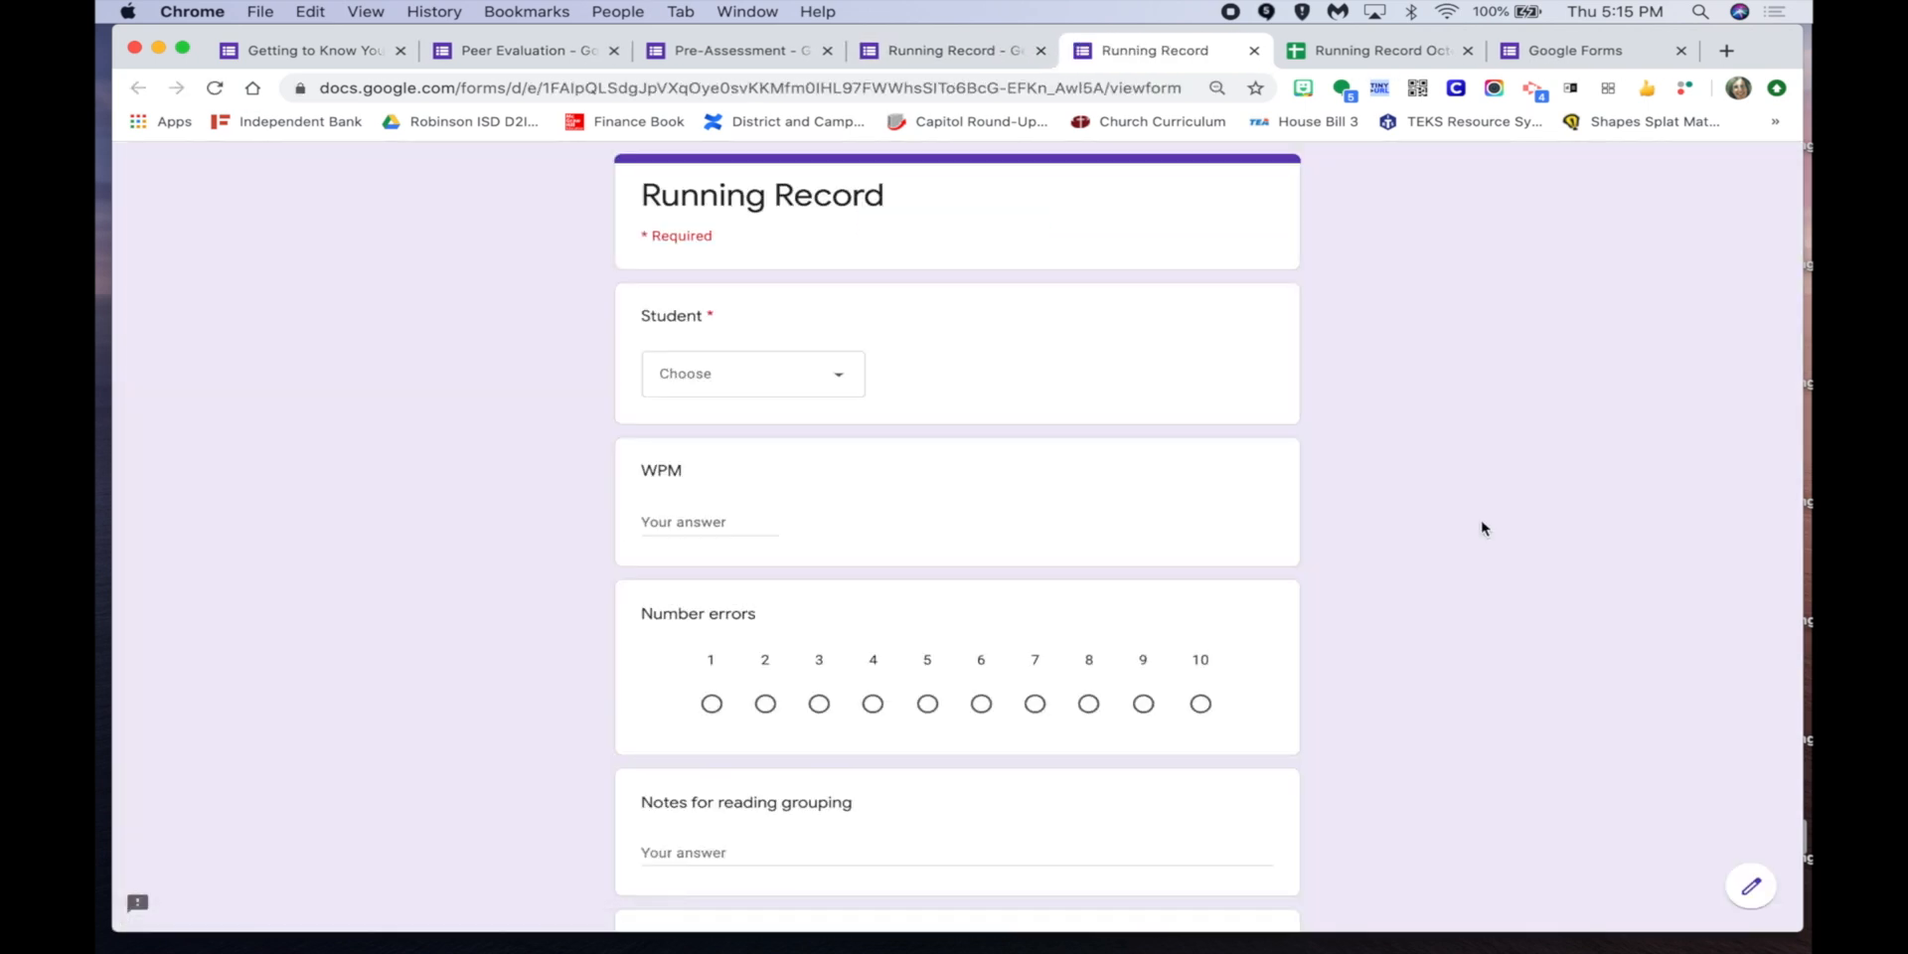
Submit a response for the chosen student with WPM 65 and 3 errors.
left_click(778, 374)
left_click(772, 429)
left_click(717, 519)
type("65")
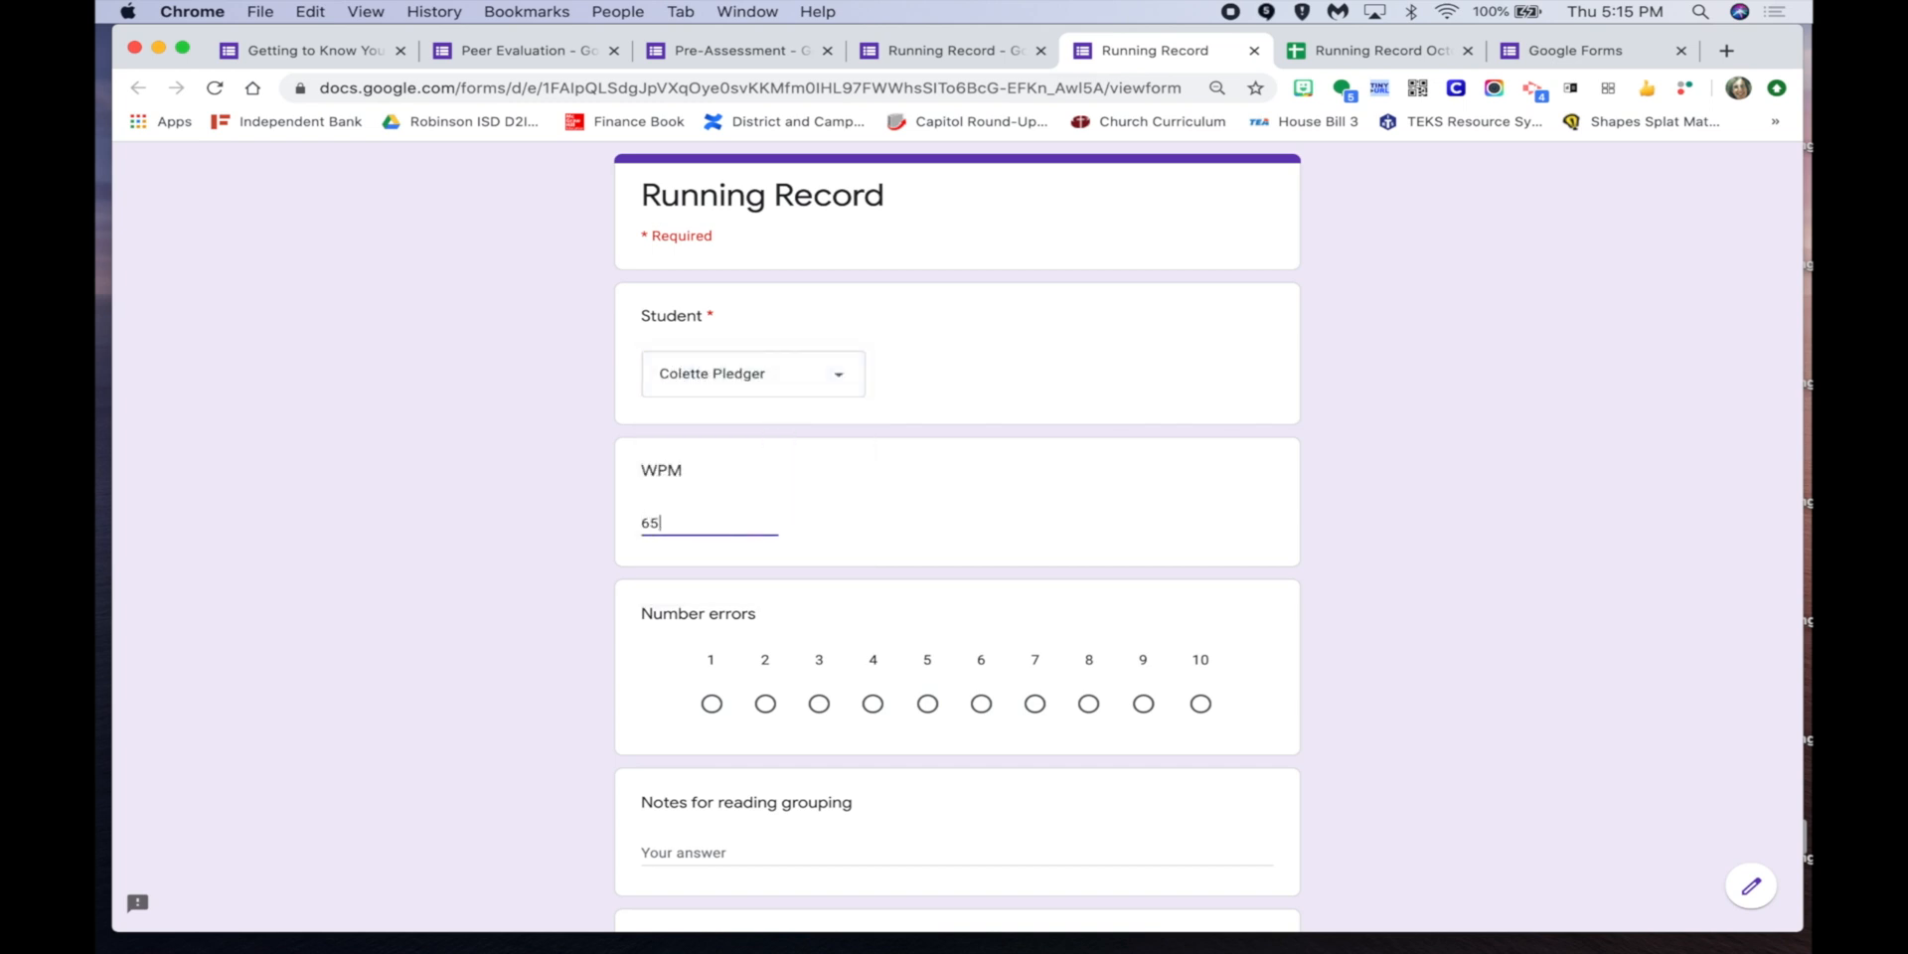
left_click(818, 704)
scroll(824, 701, "down", 8)
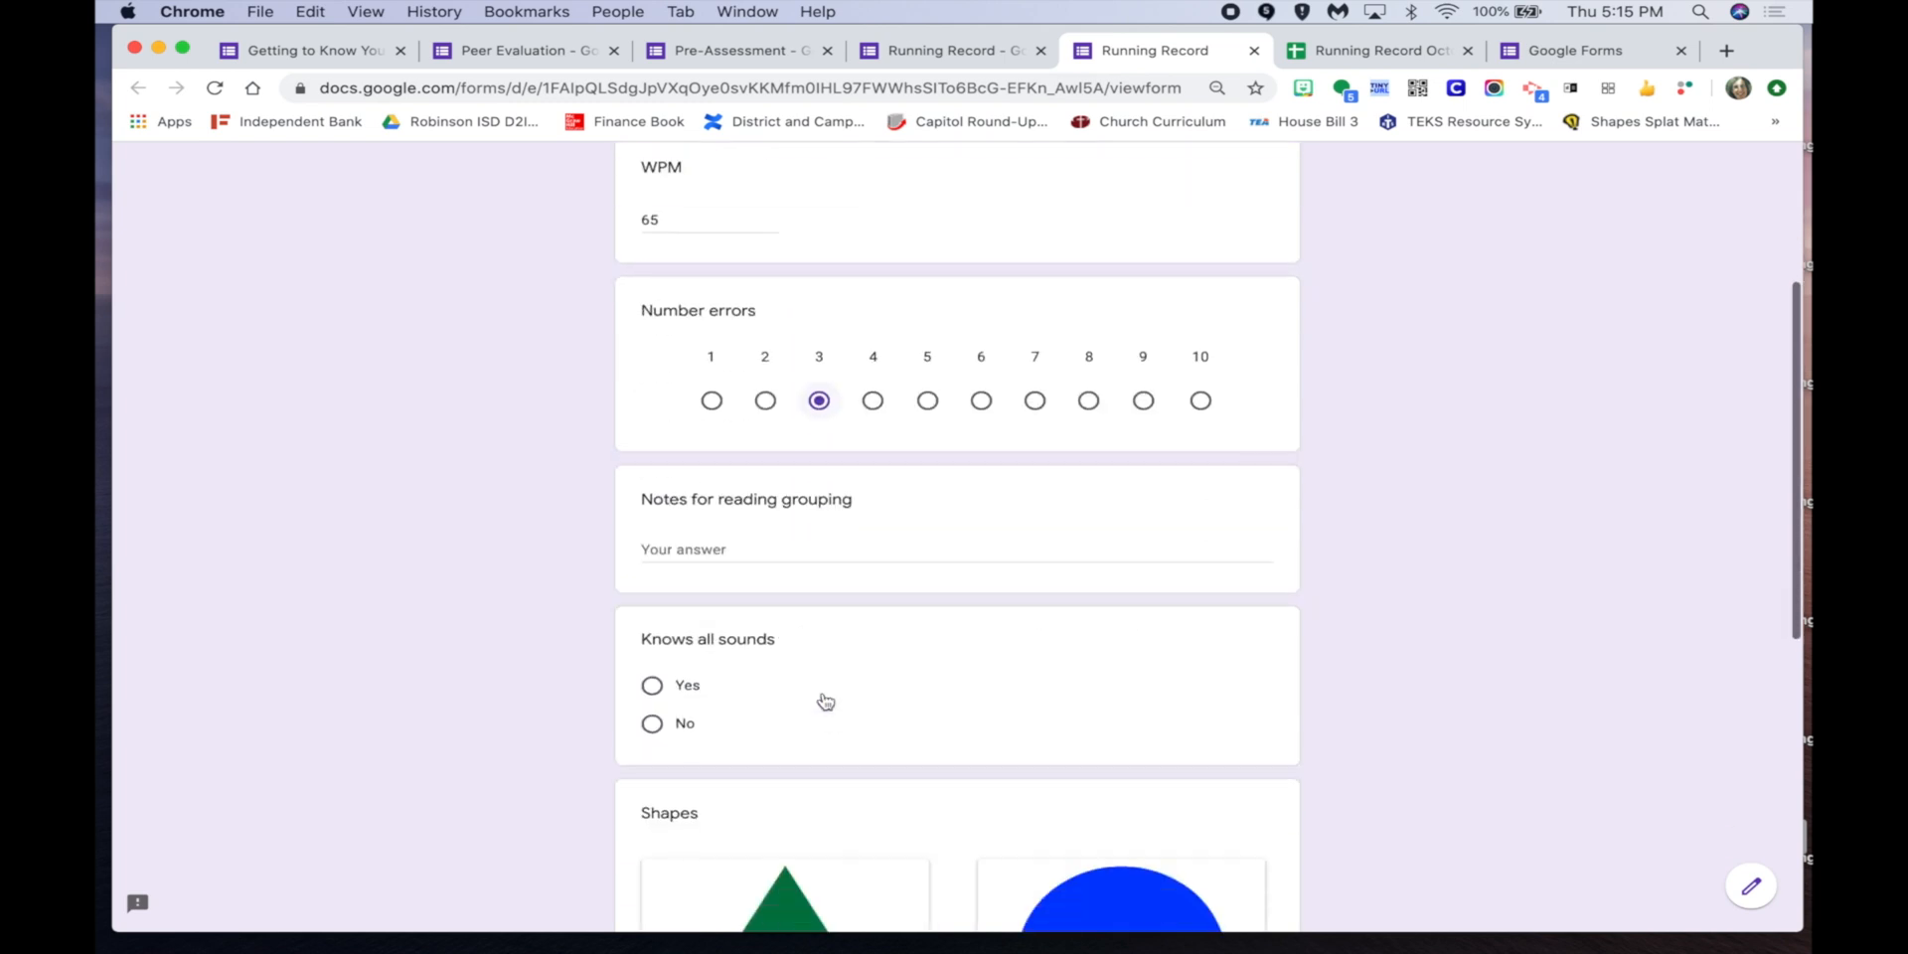
scroll(824, 700, "down", 4)
left_click(660, 772)
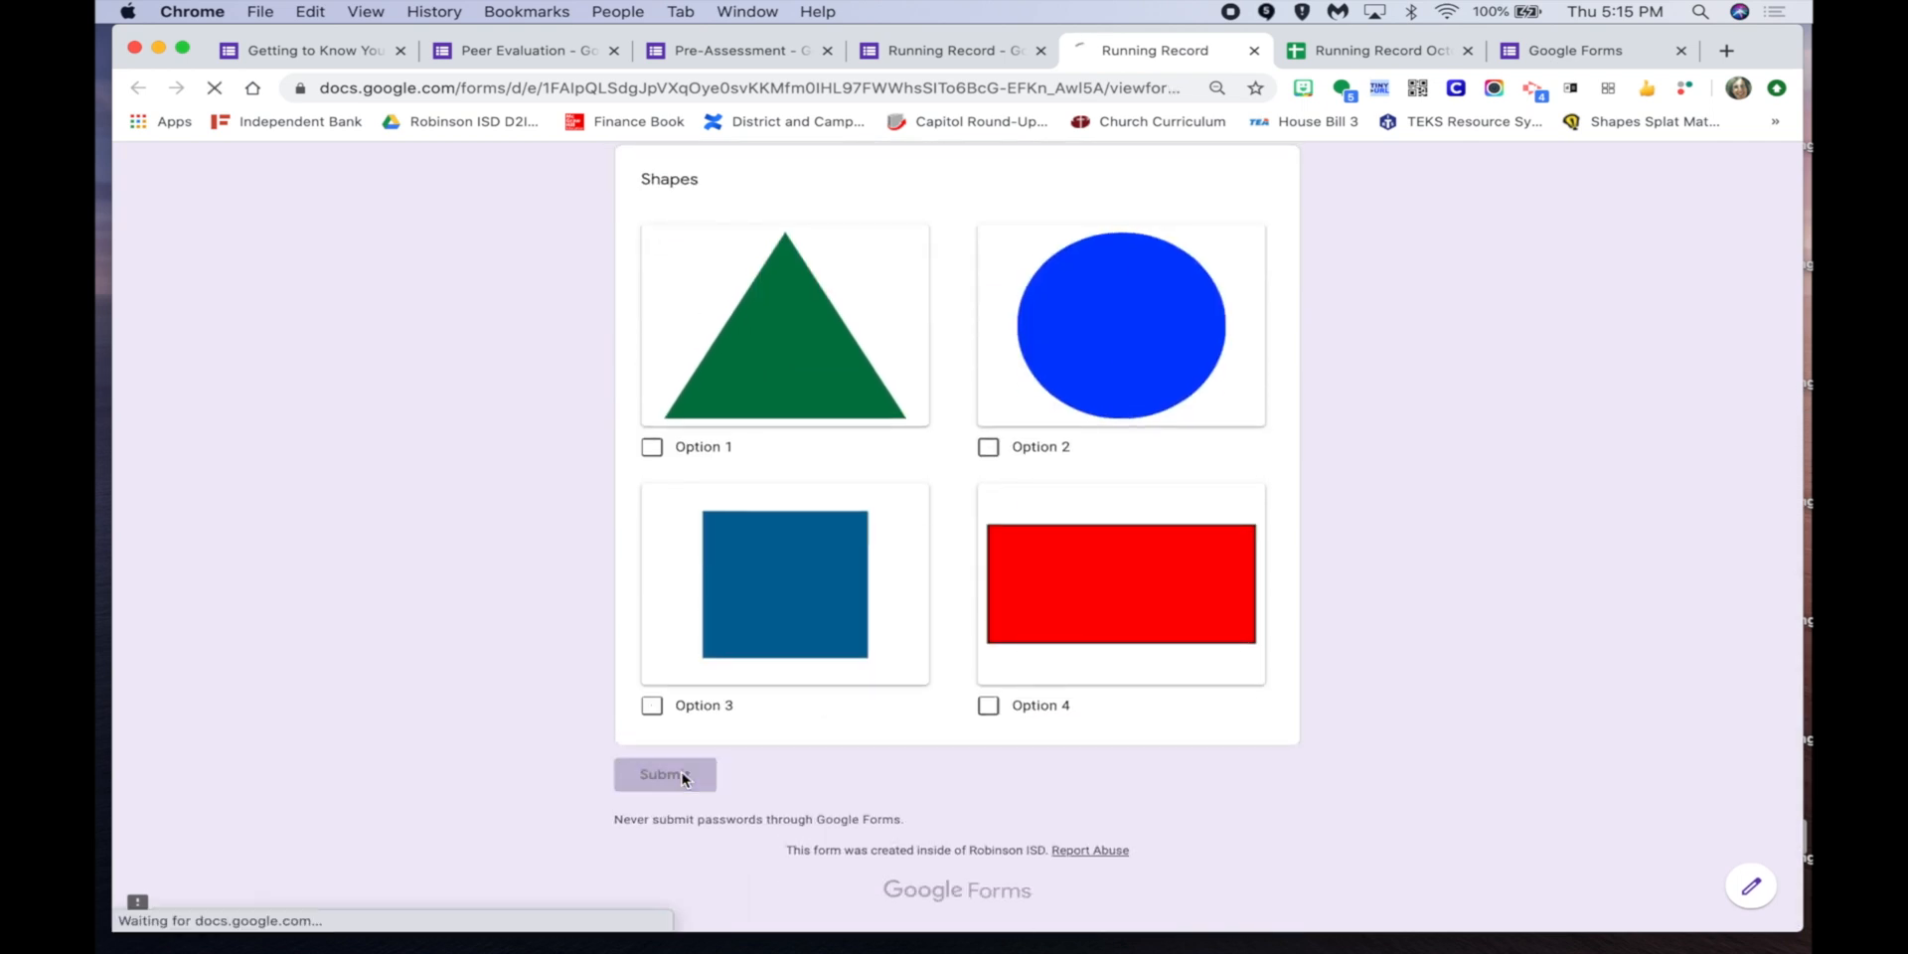
Submit another response for a second student with WPM 55 and 5 errors.
left_click(714, 296)
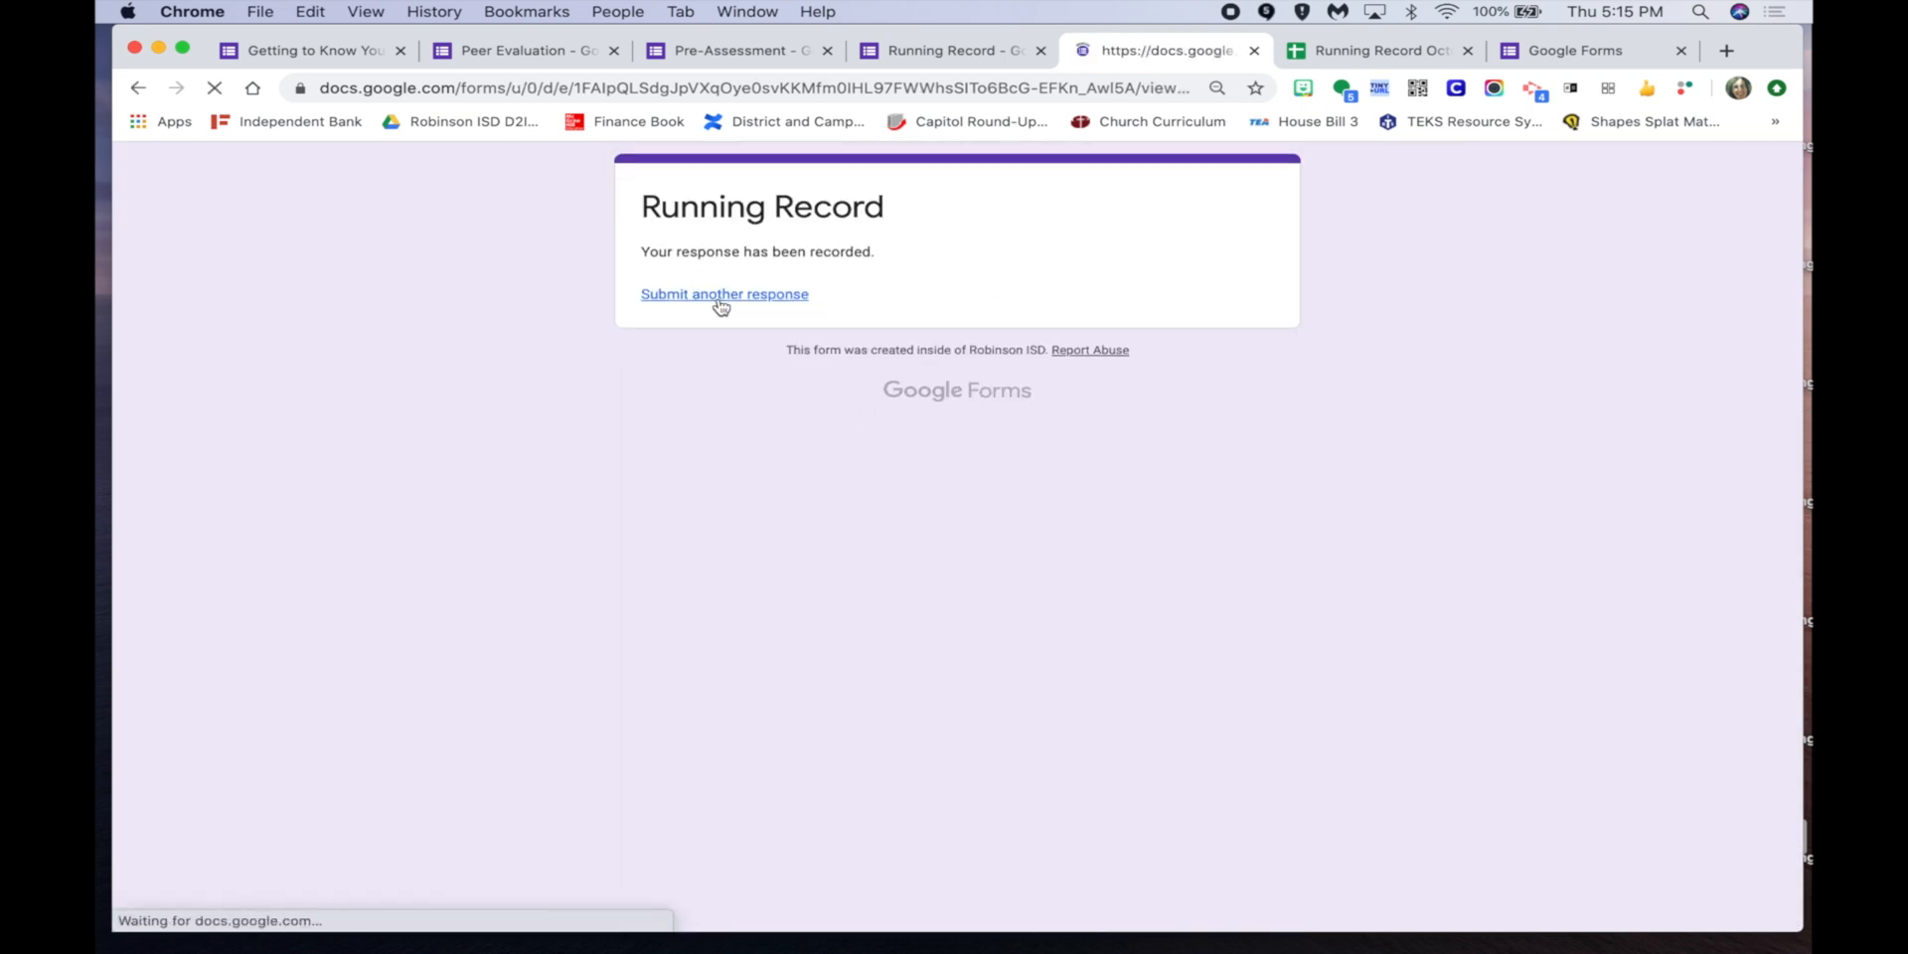
left_click(813, 384)
left_click(765, 480)
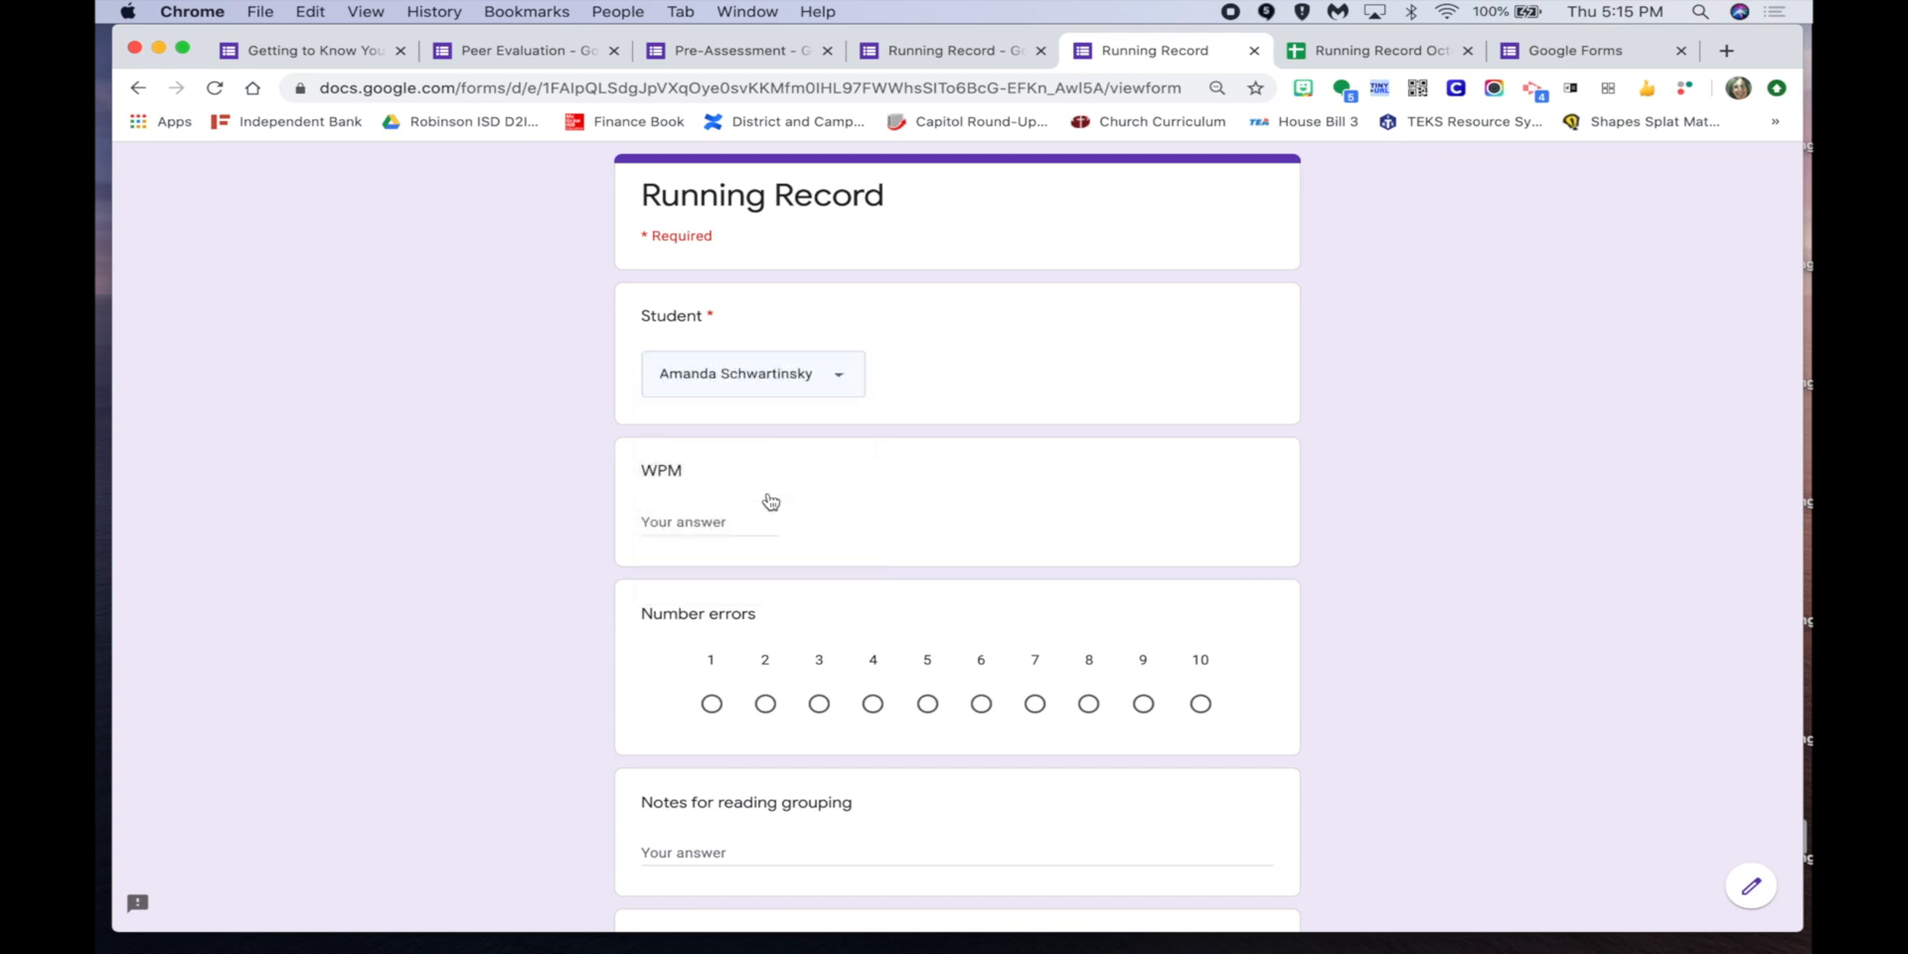
type("55")
left_click(927, 705)
scroll(927, 712, "down", 10)
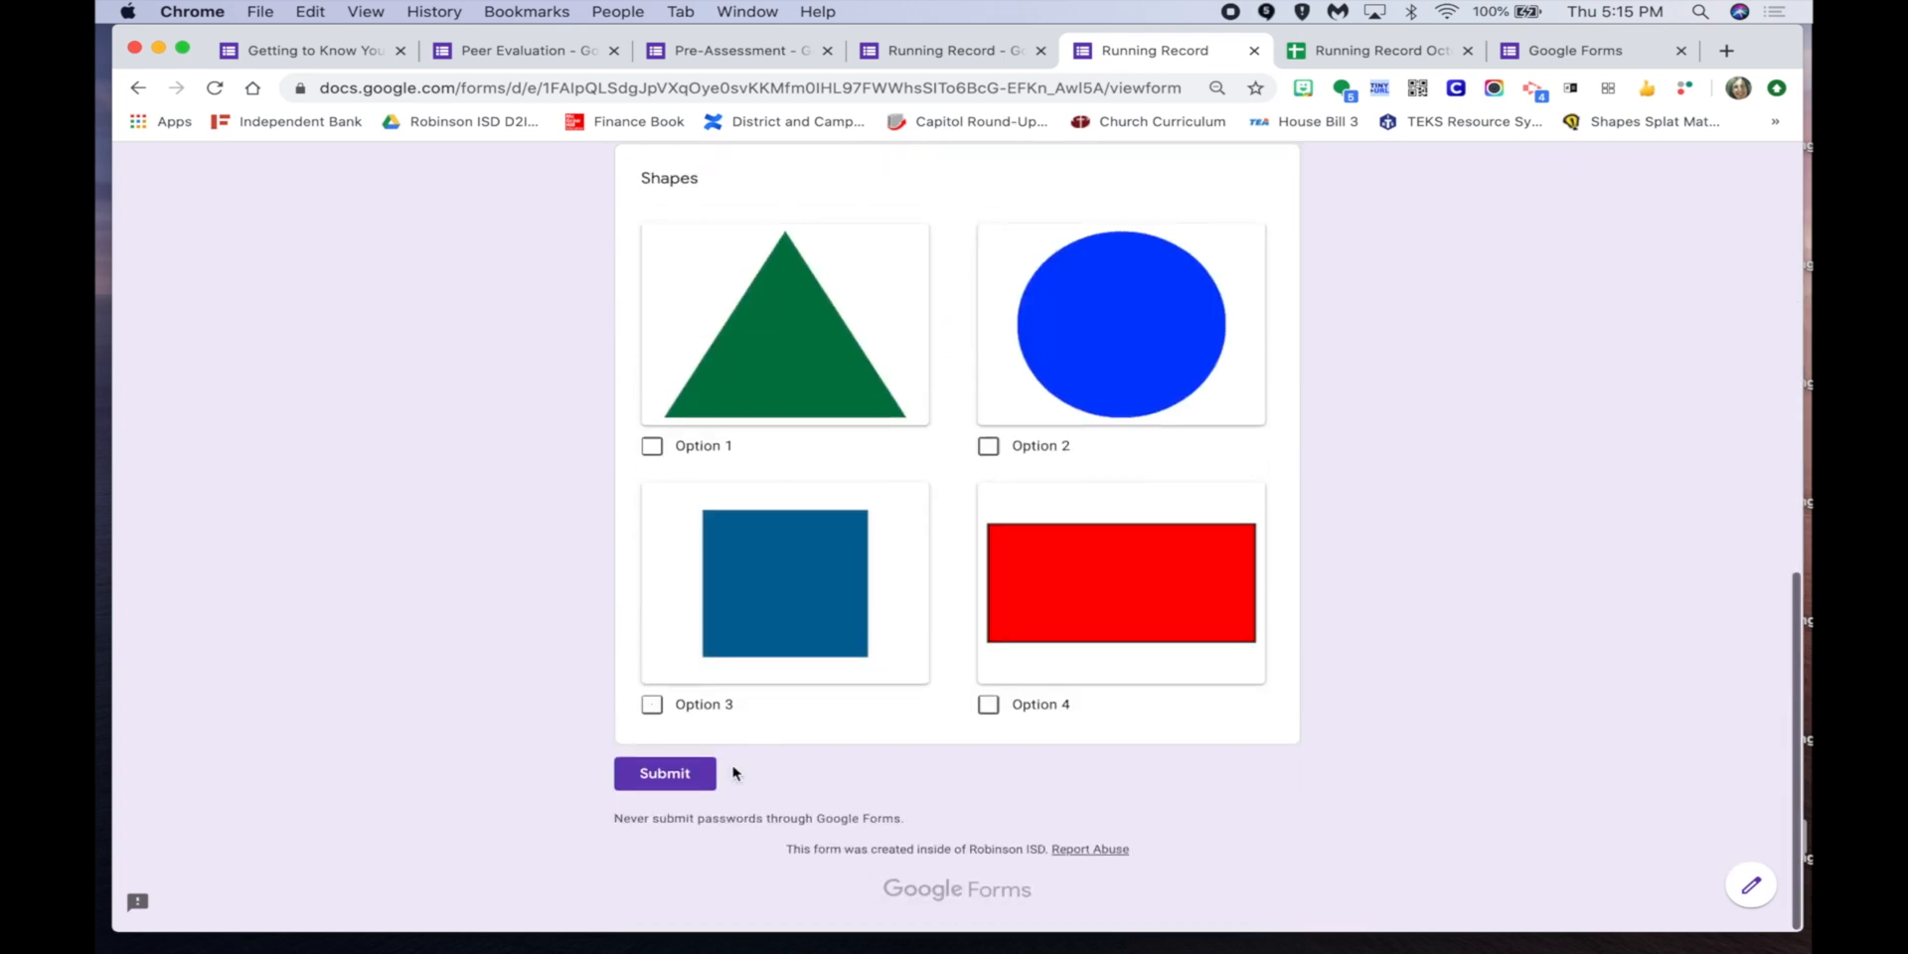
left_click(661, 771)
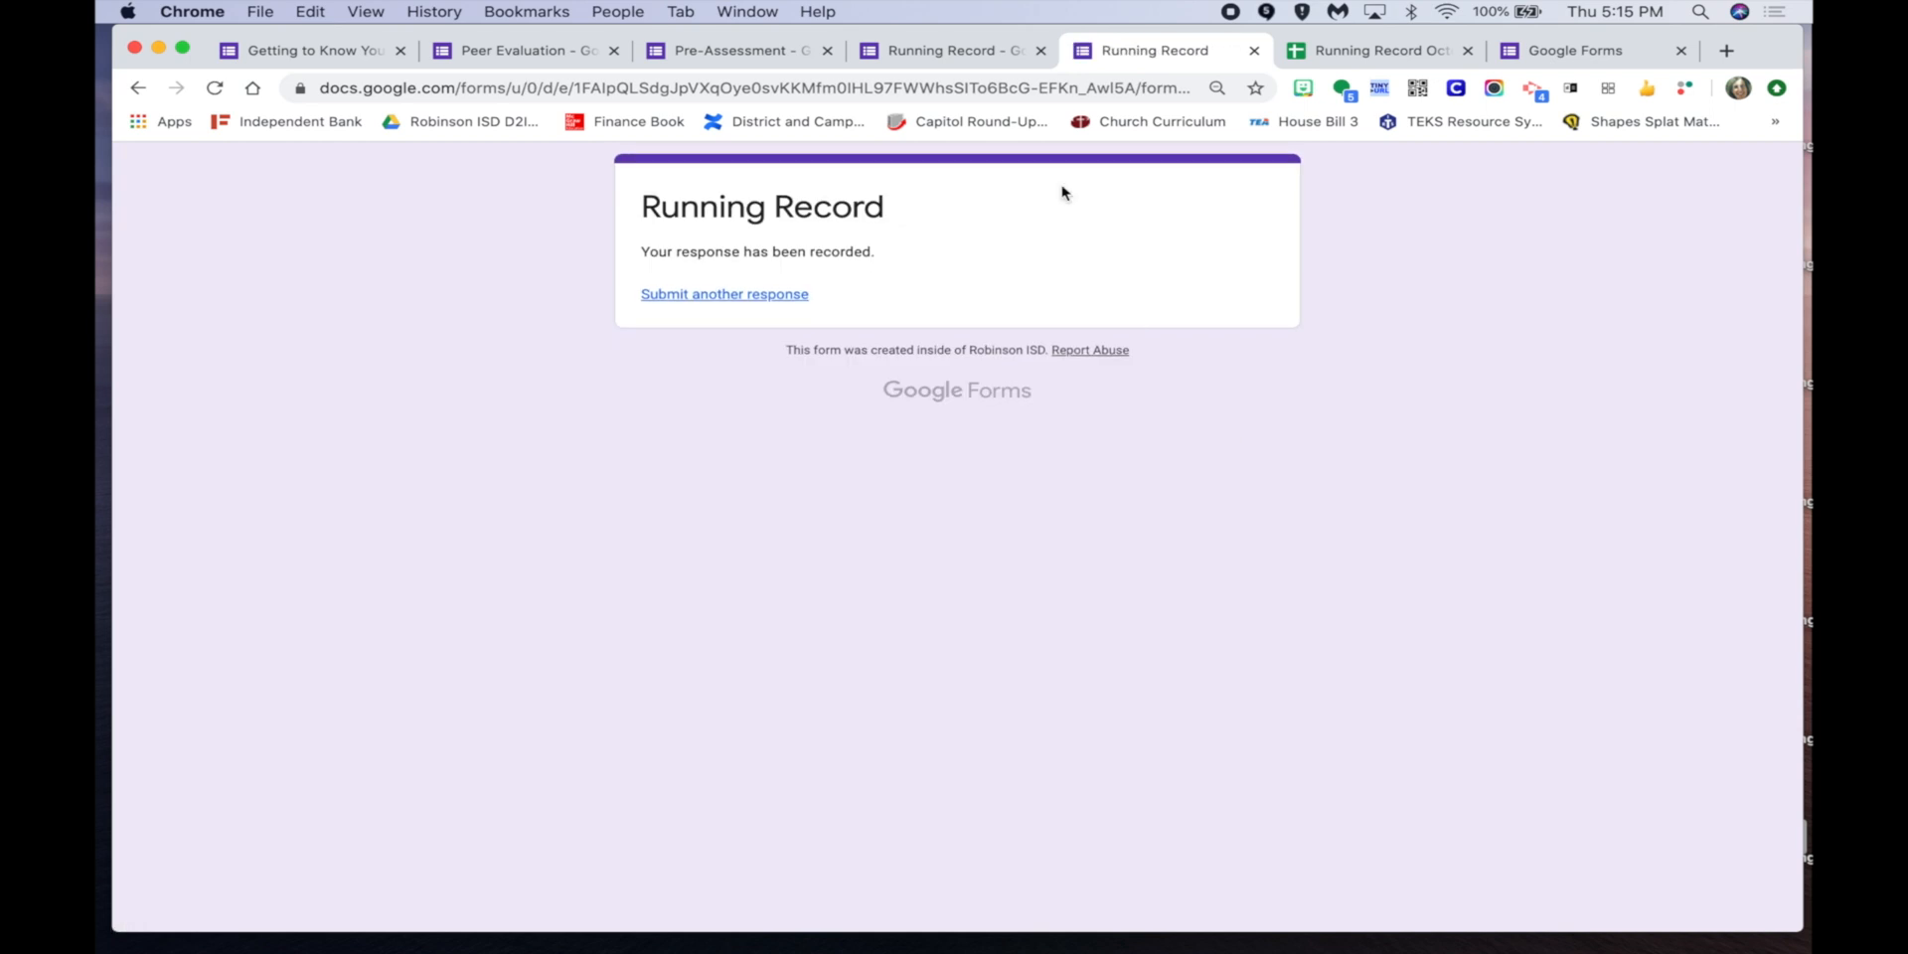
Check the Responses summary now showing 2 responses, briefly viewing the linked spreadsheet.
left_click(949, 50)
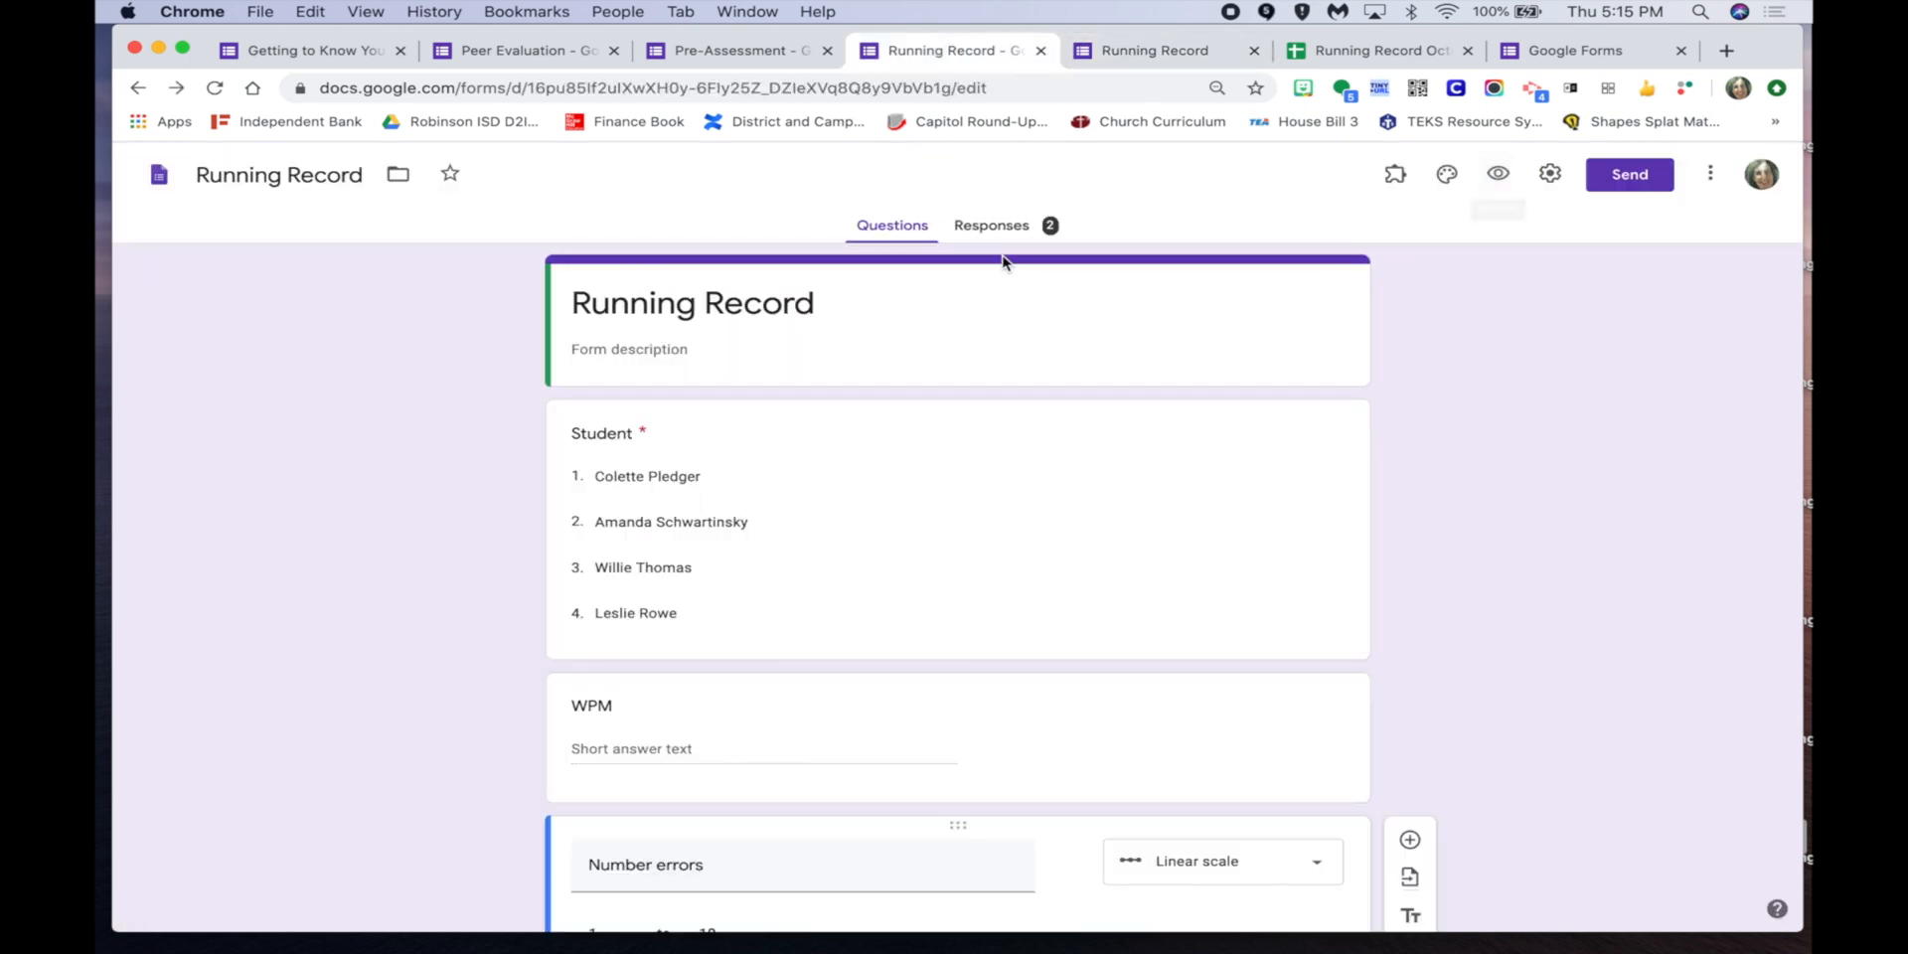
left_click(984, 230)
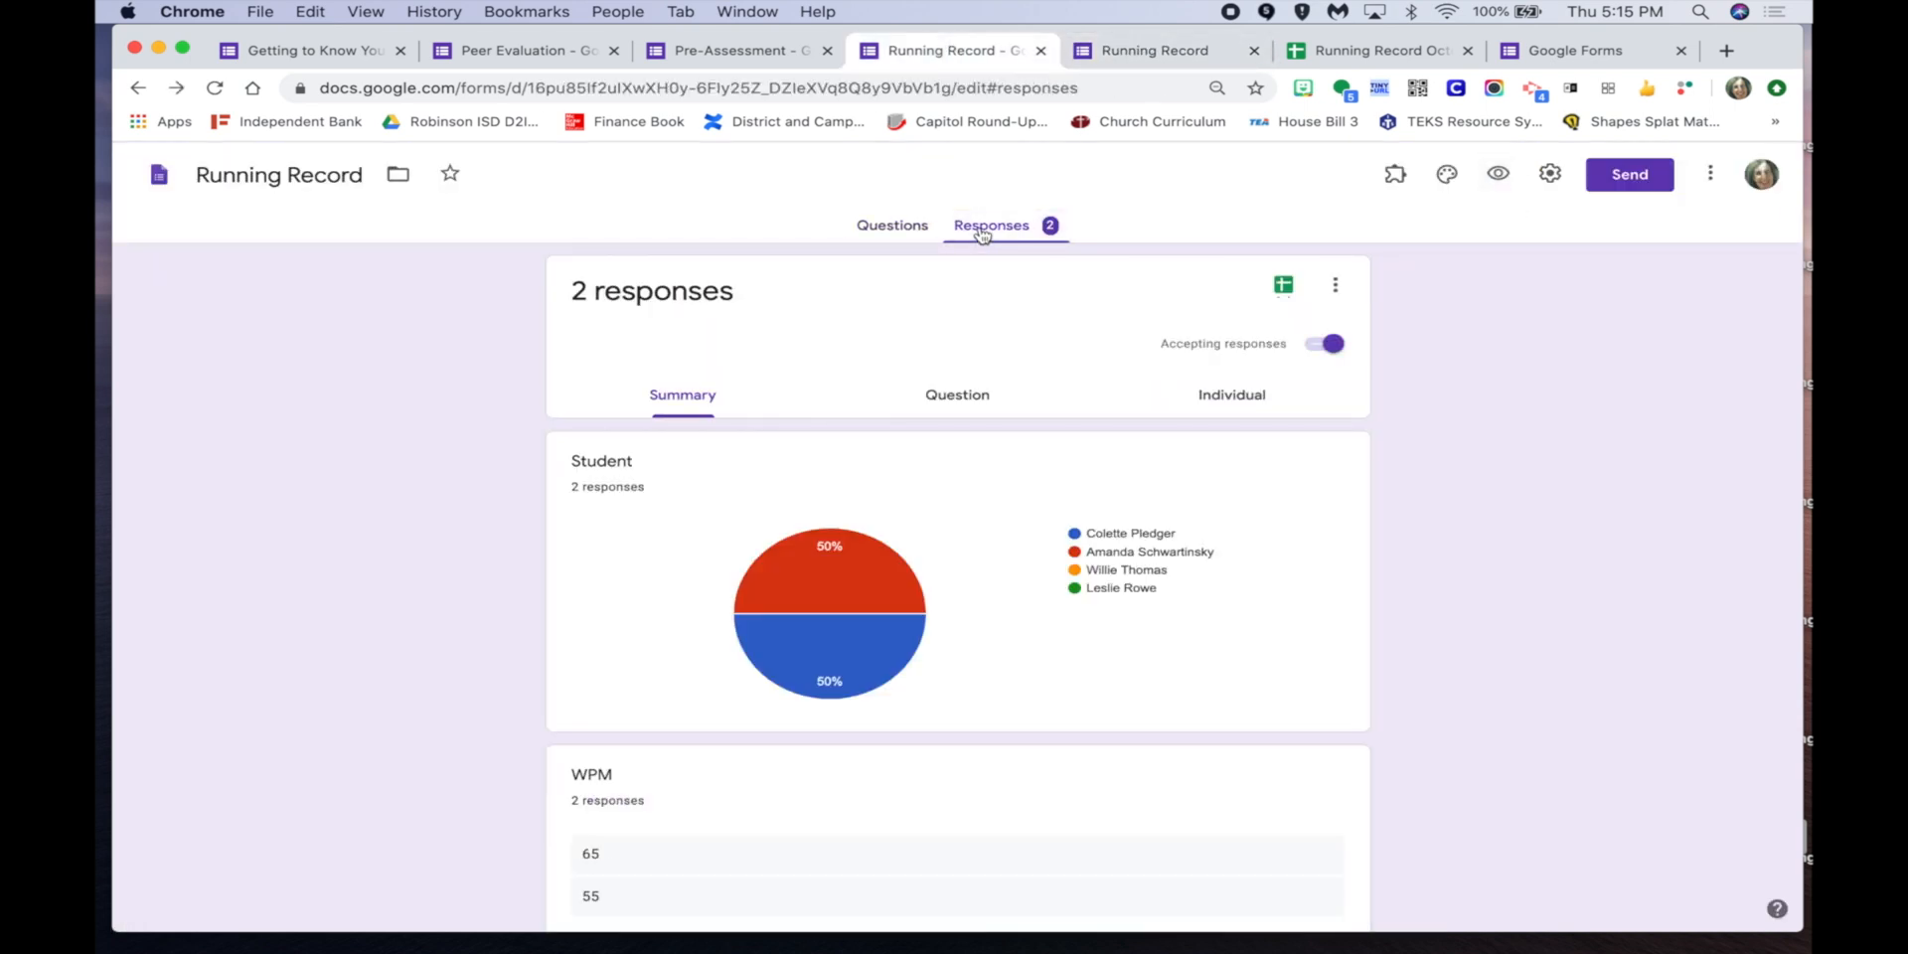
left_click(1285, 286)
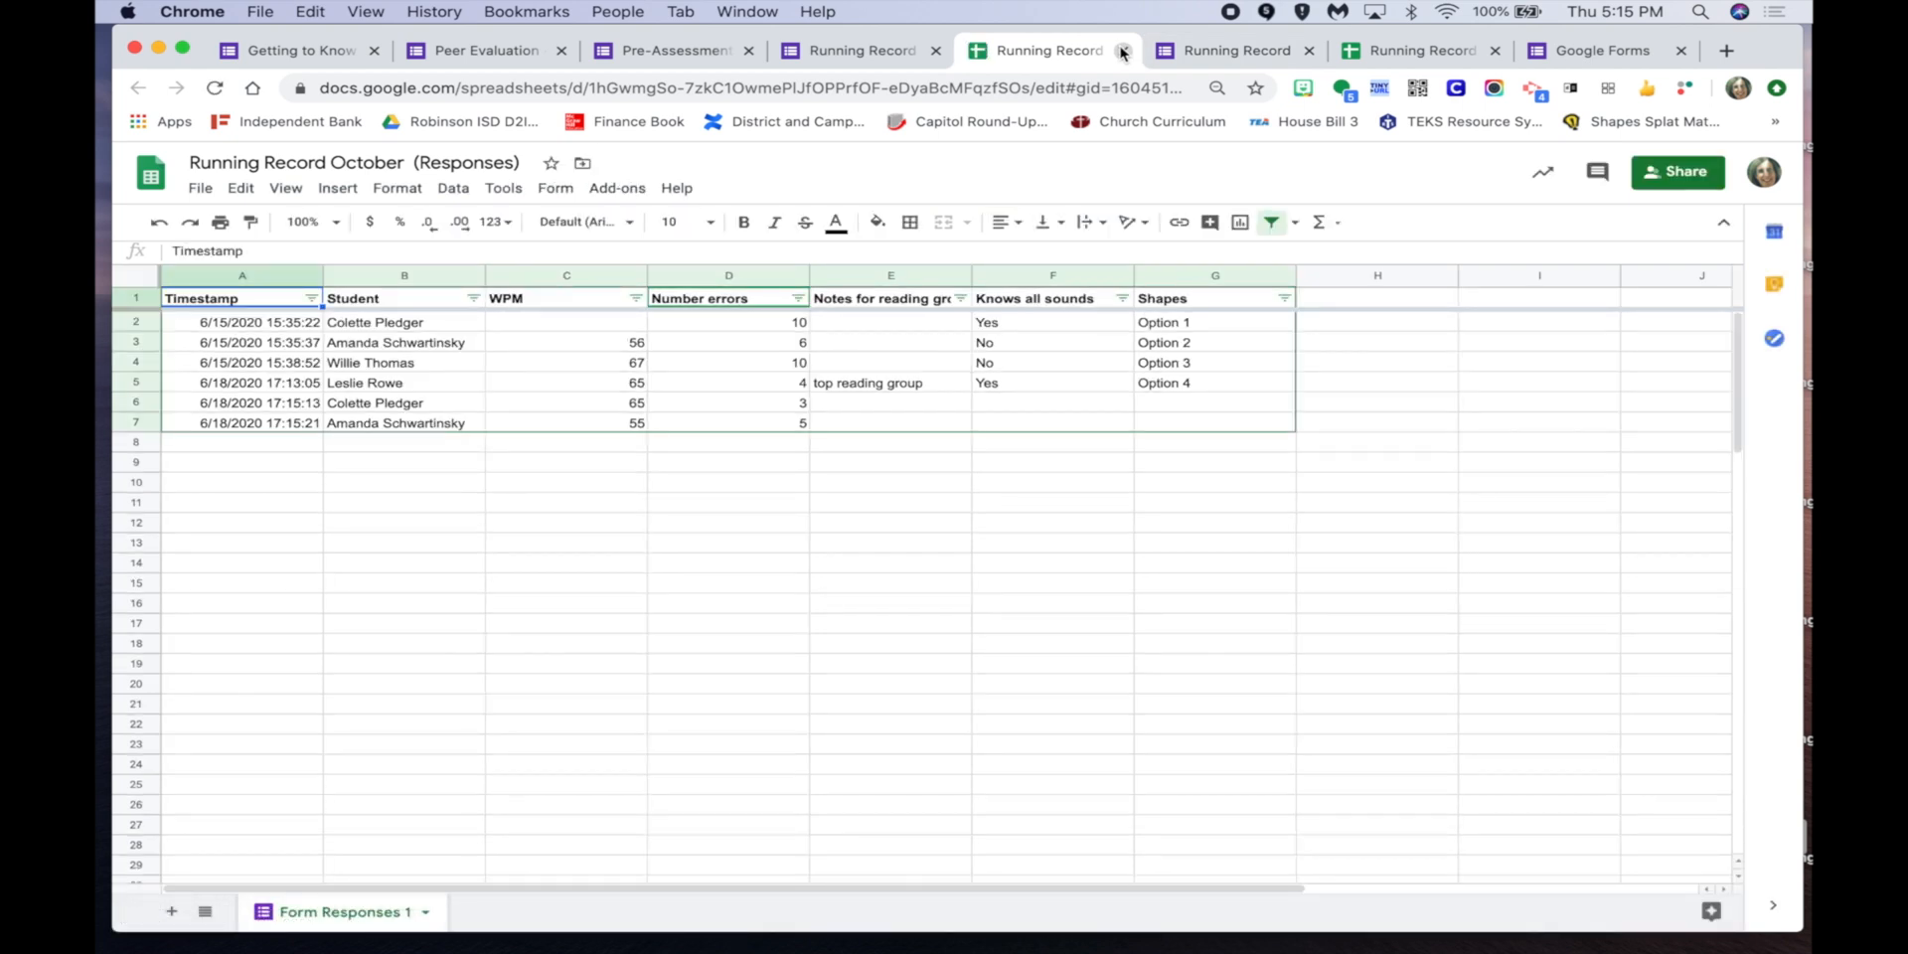
left_click(1121, 52)
left_click(1053, 49)
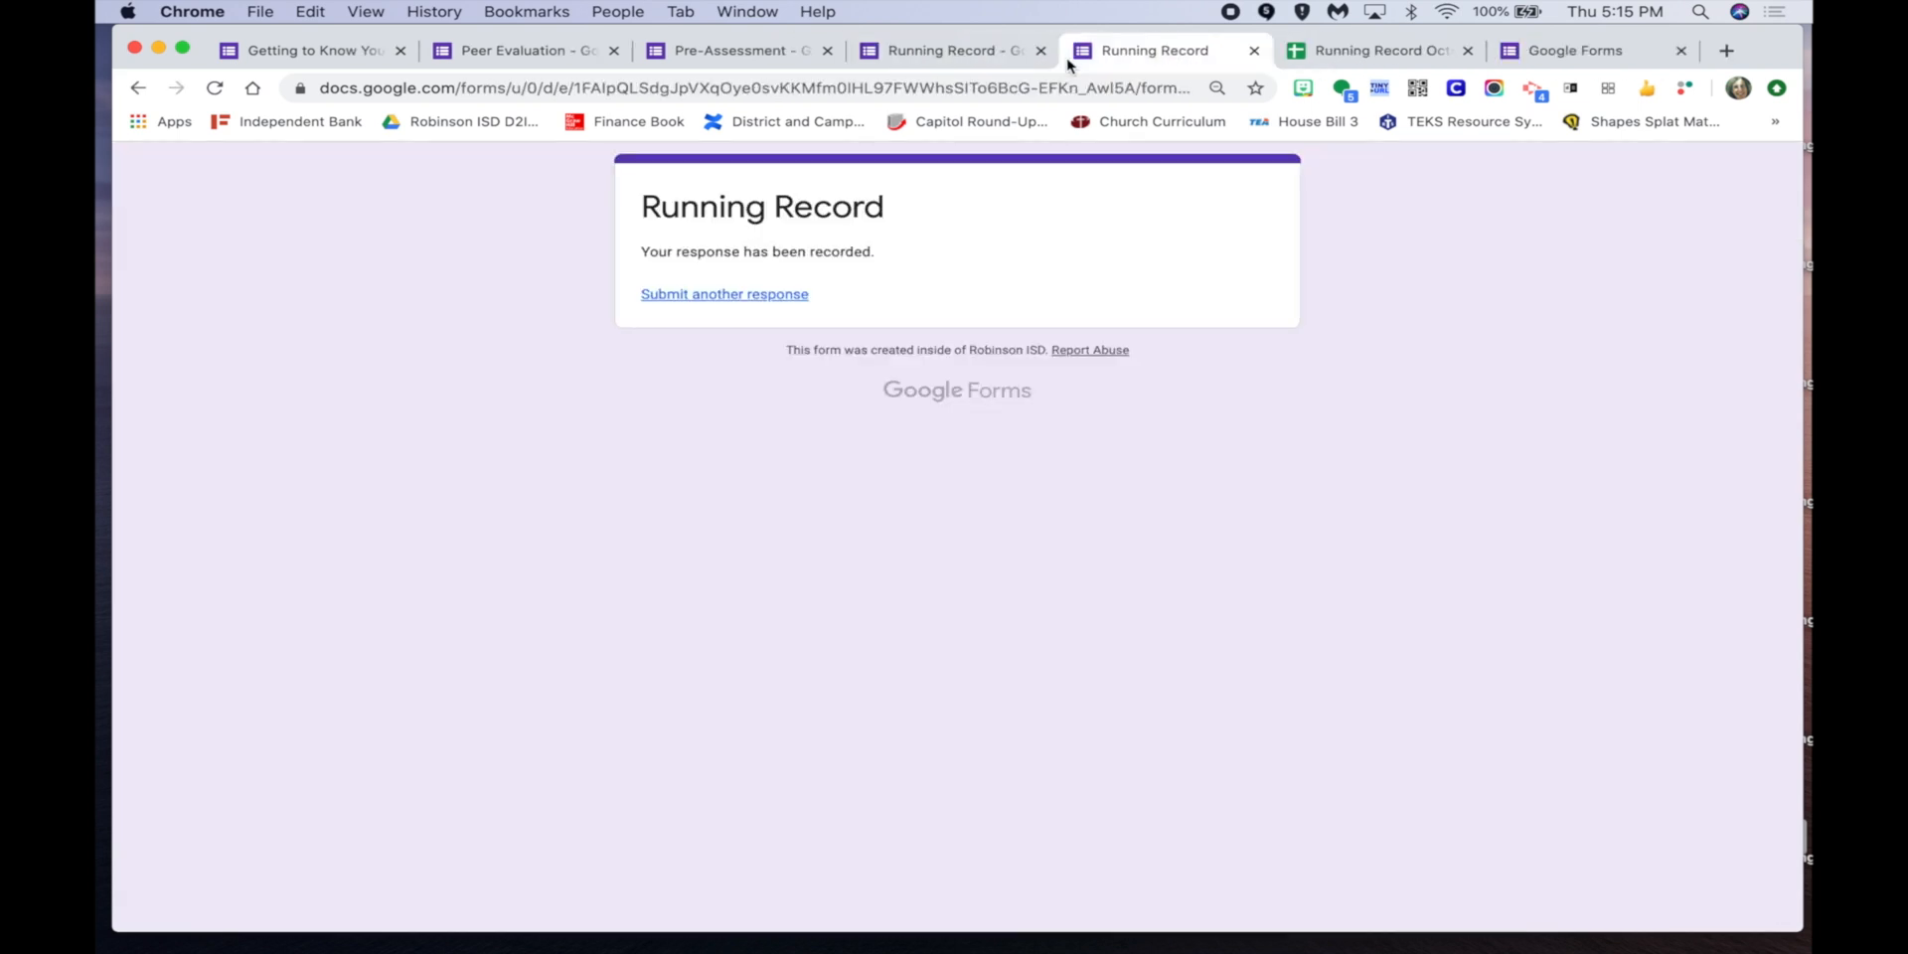
left_click(1382, 51)
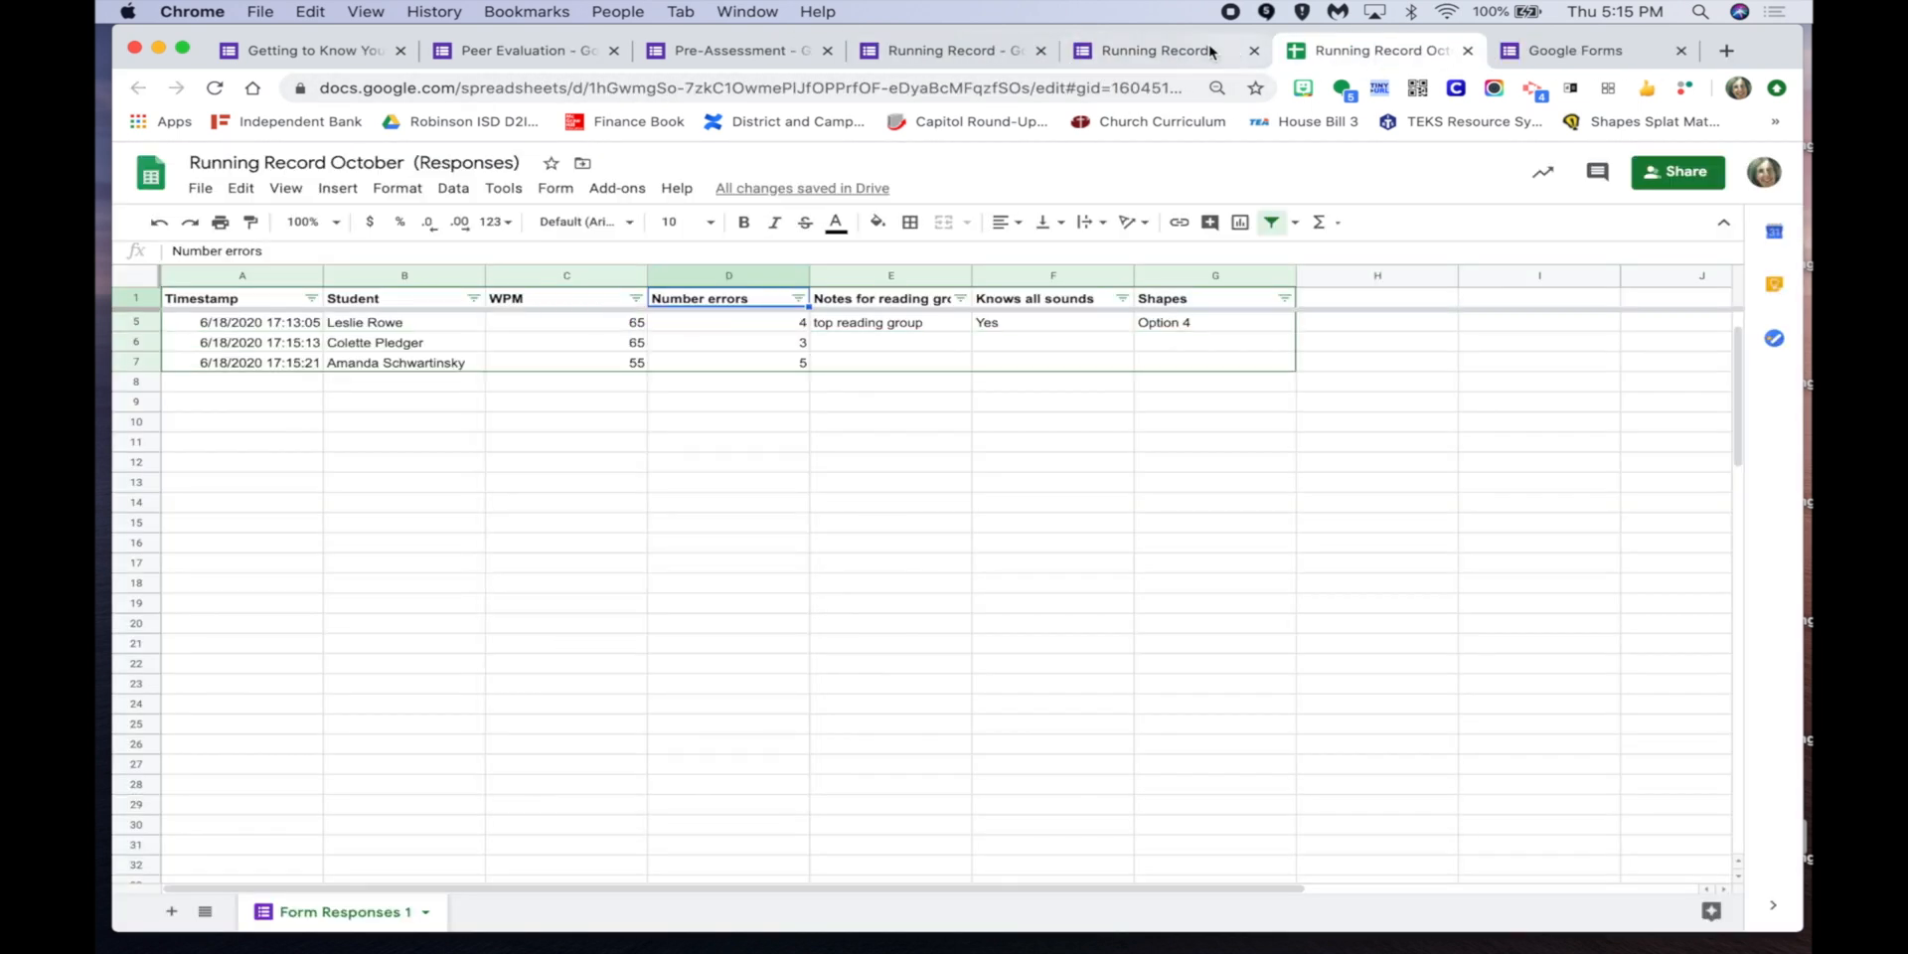
left_click(1206, 53)
left_click(967, 54)
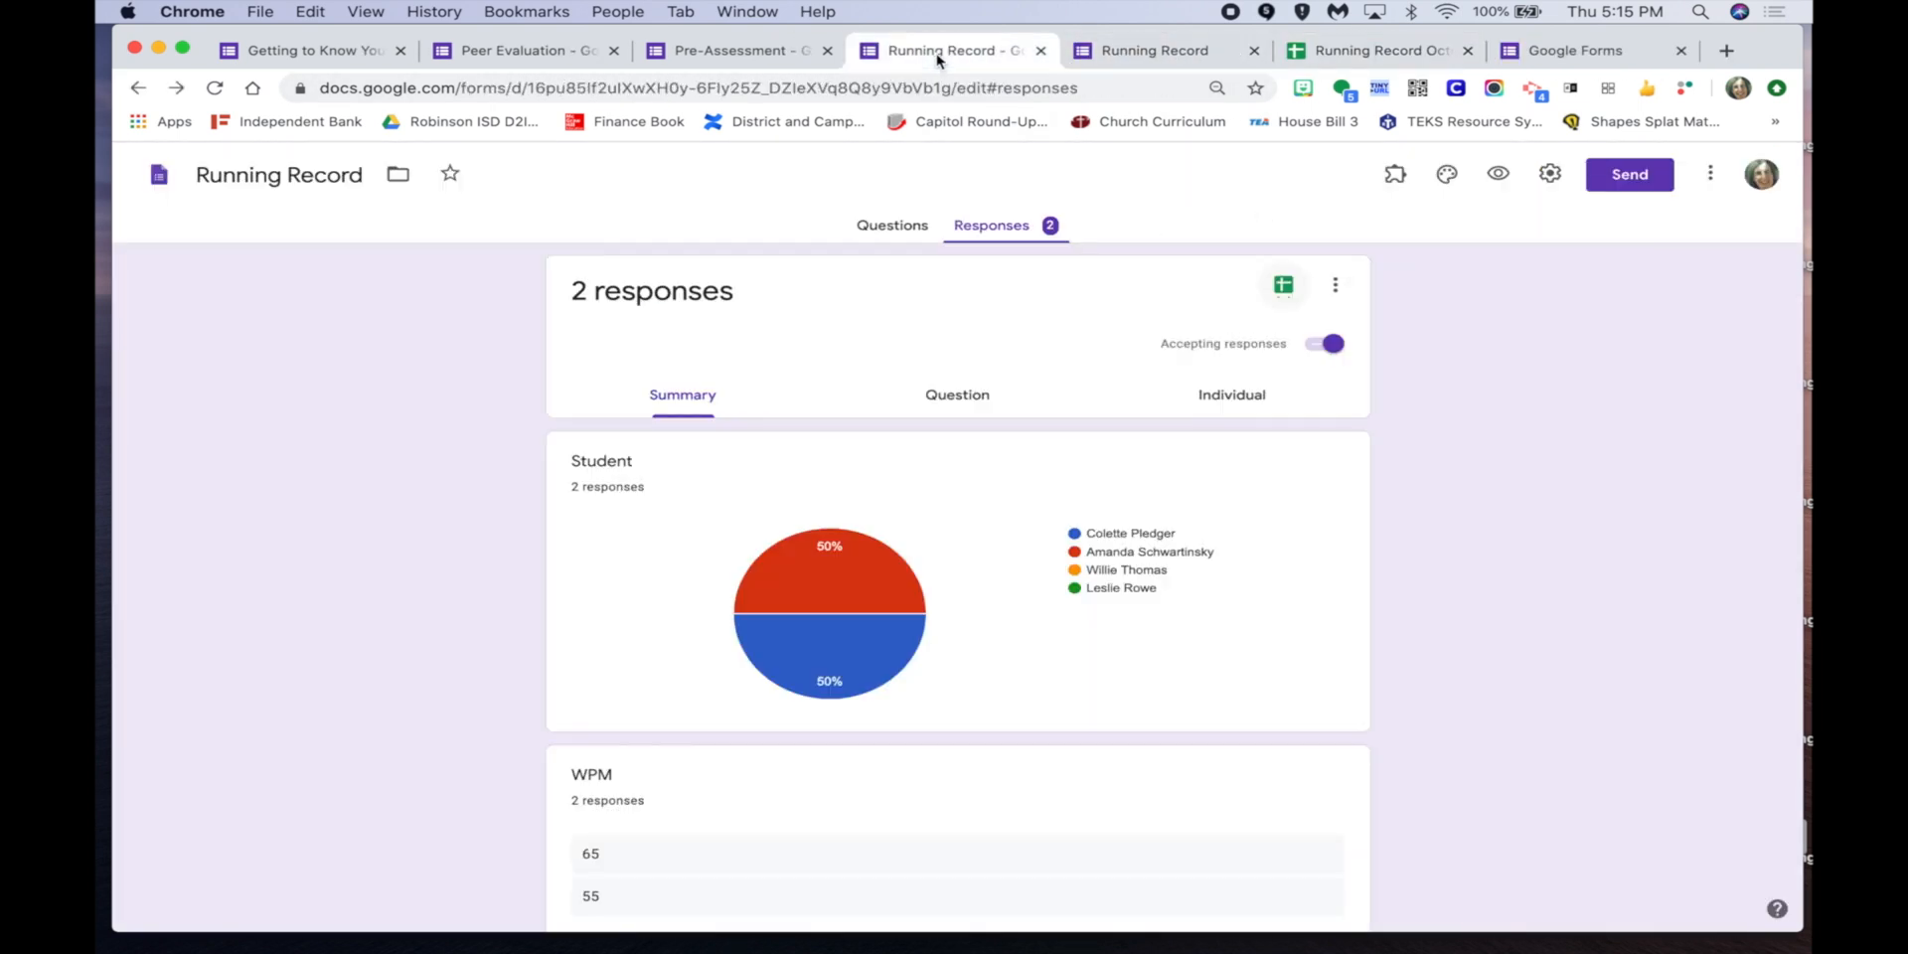
left_click(1338, 288)
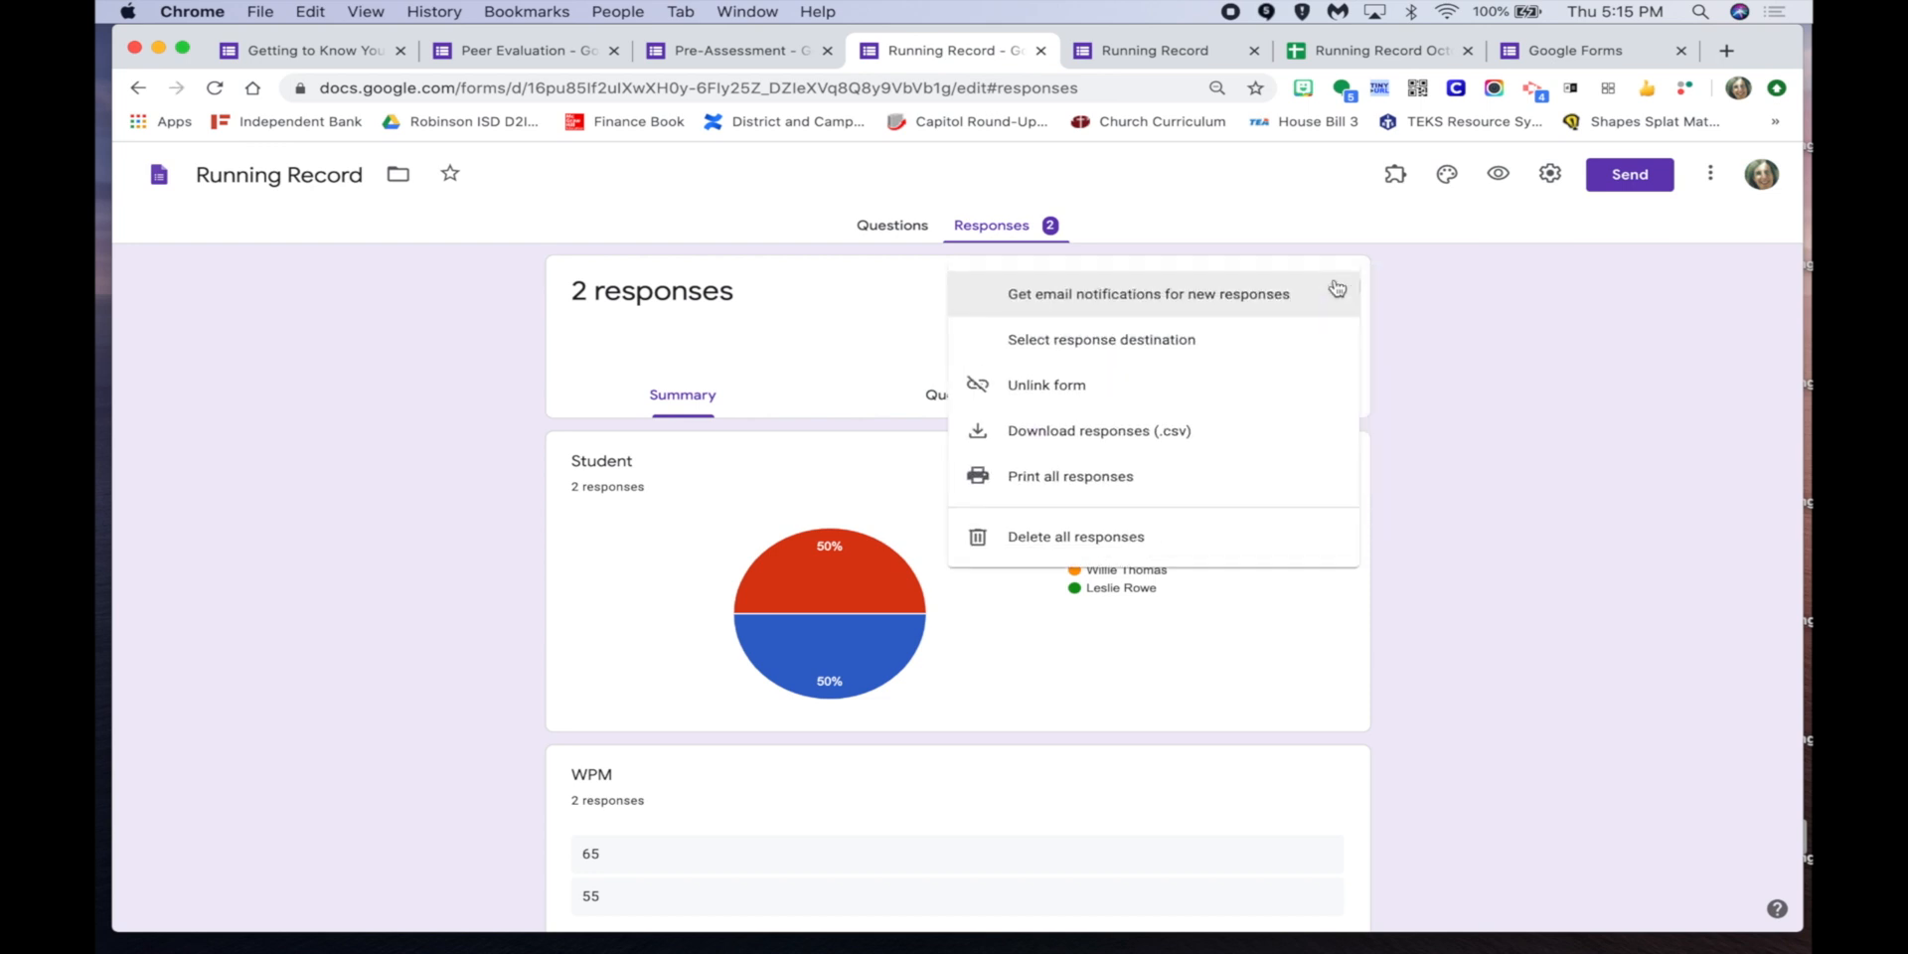
Set the response destination to the existing Running Record October spreadsheet.
left_click(1142, 340)
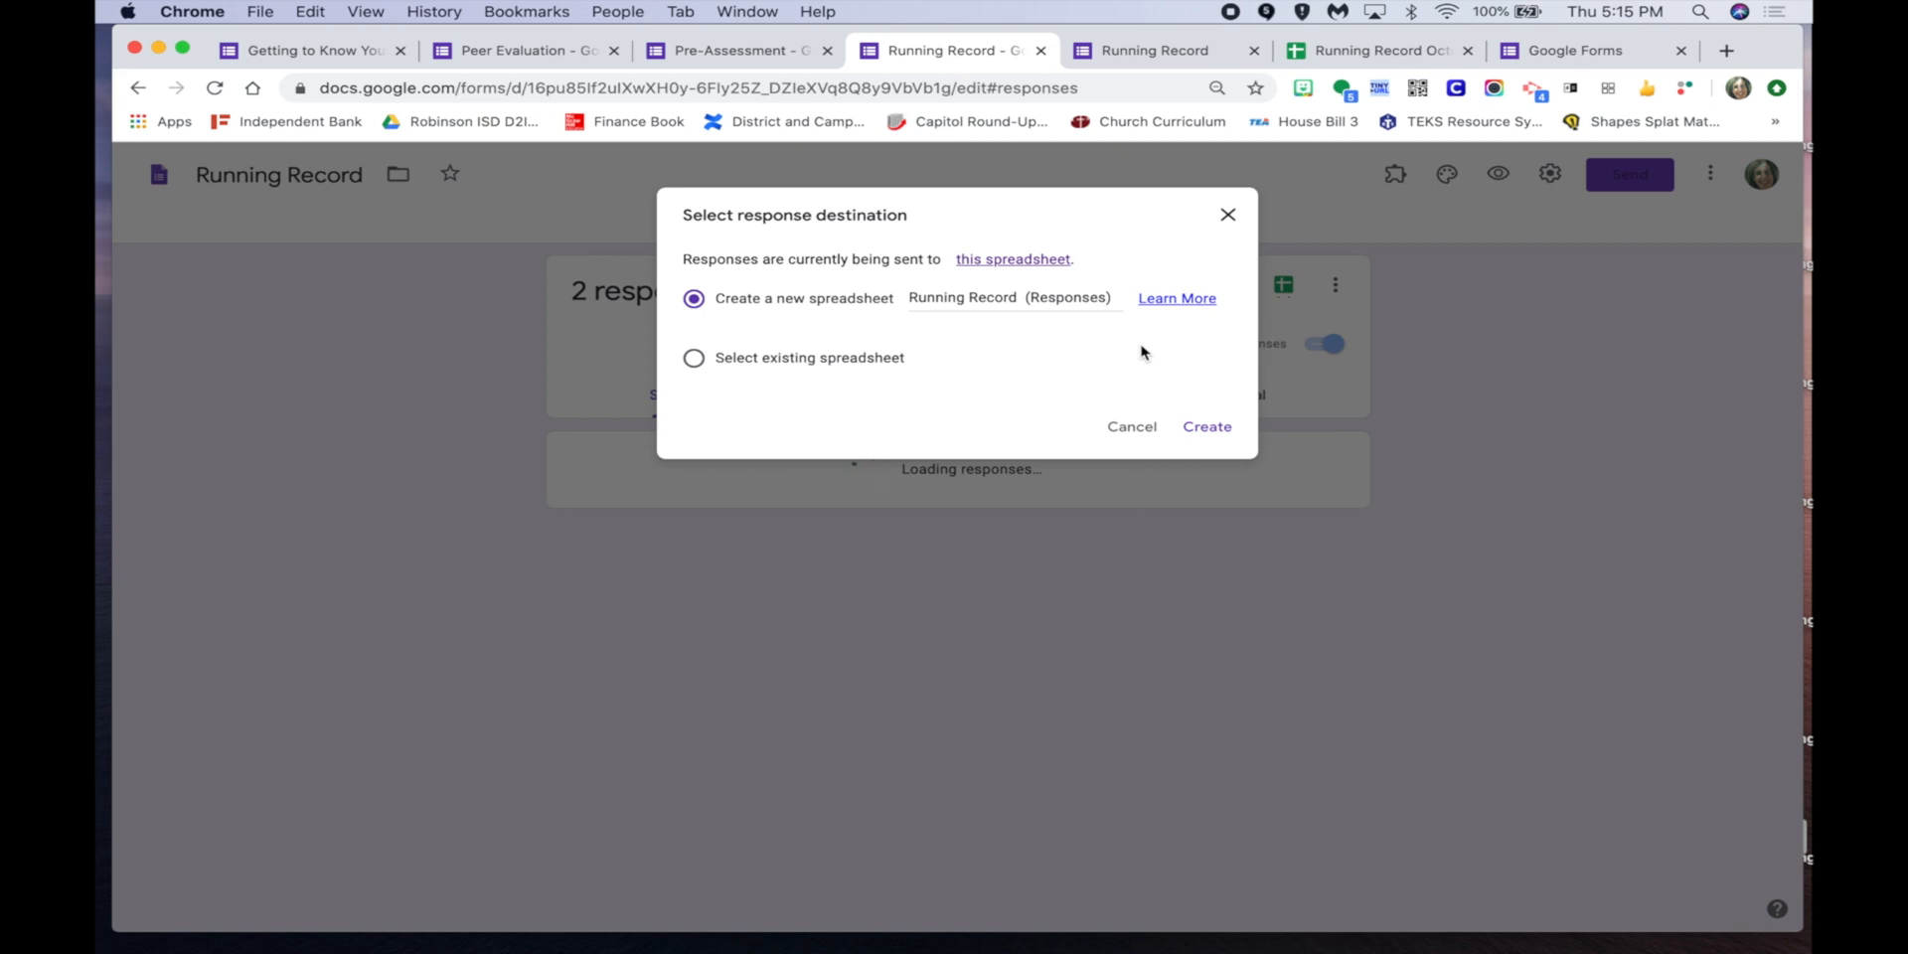
left_click(806, 360)
left_click(1212, 429)
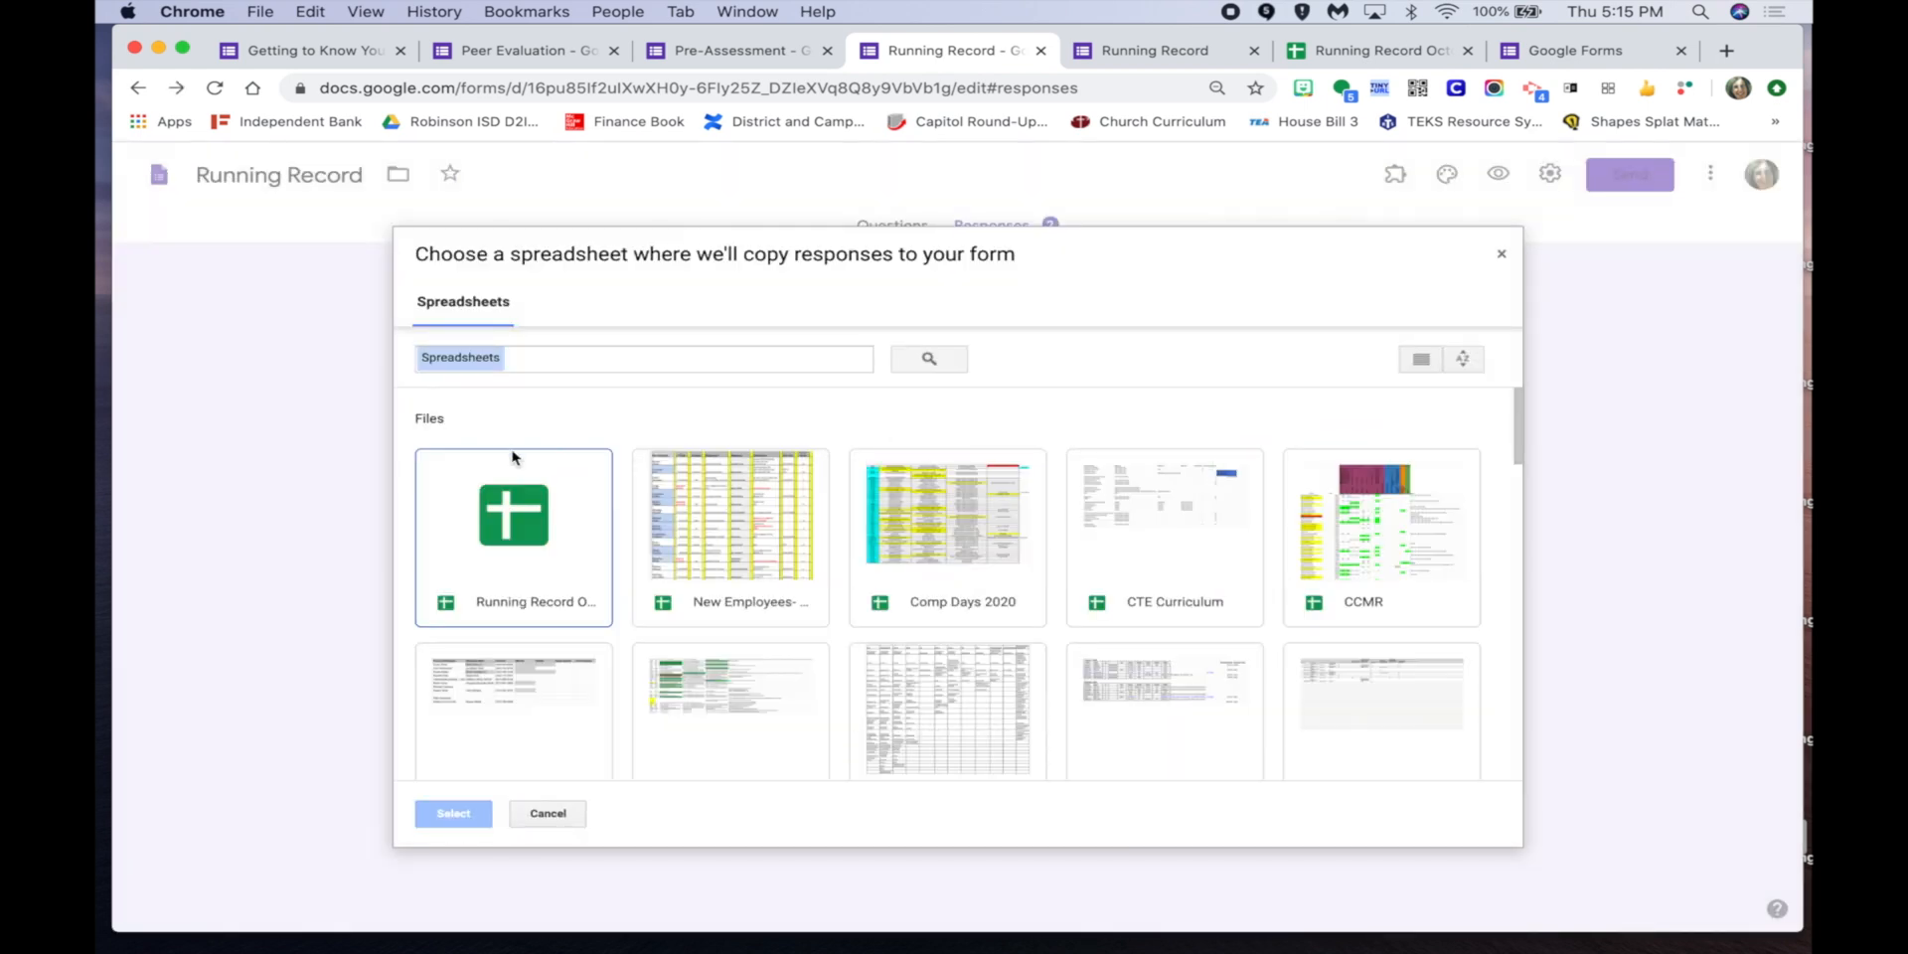
left_click(527, 507)
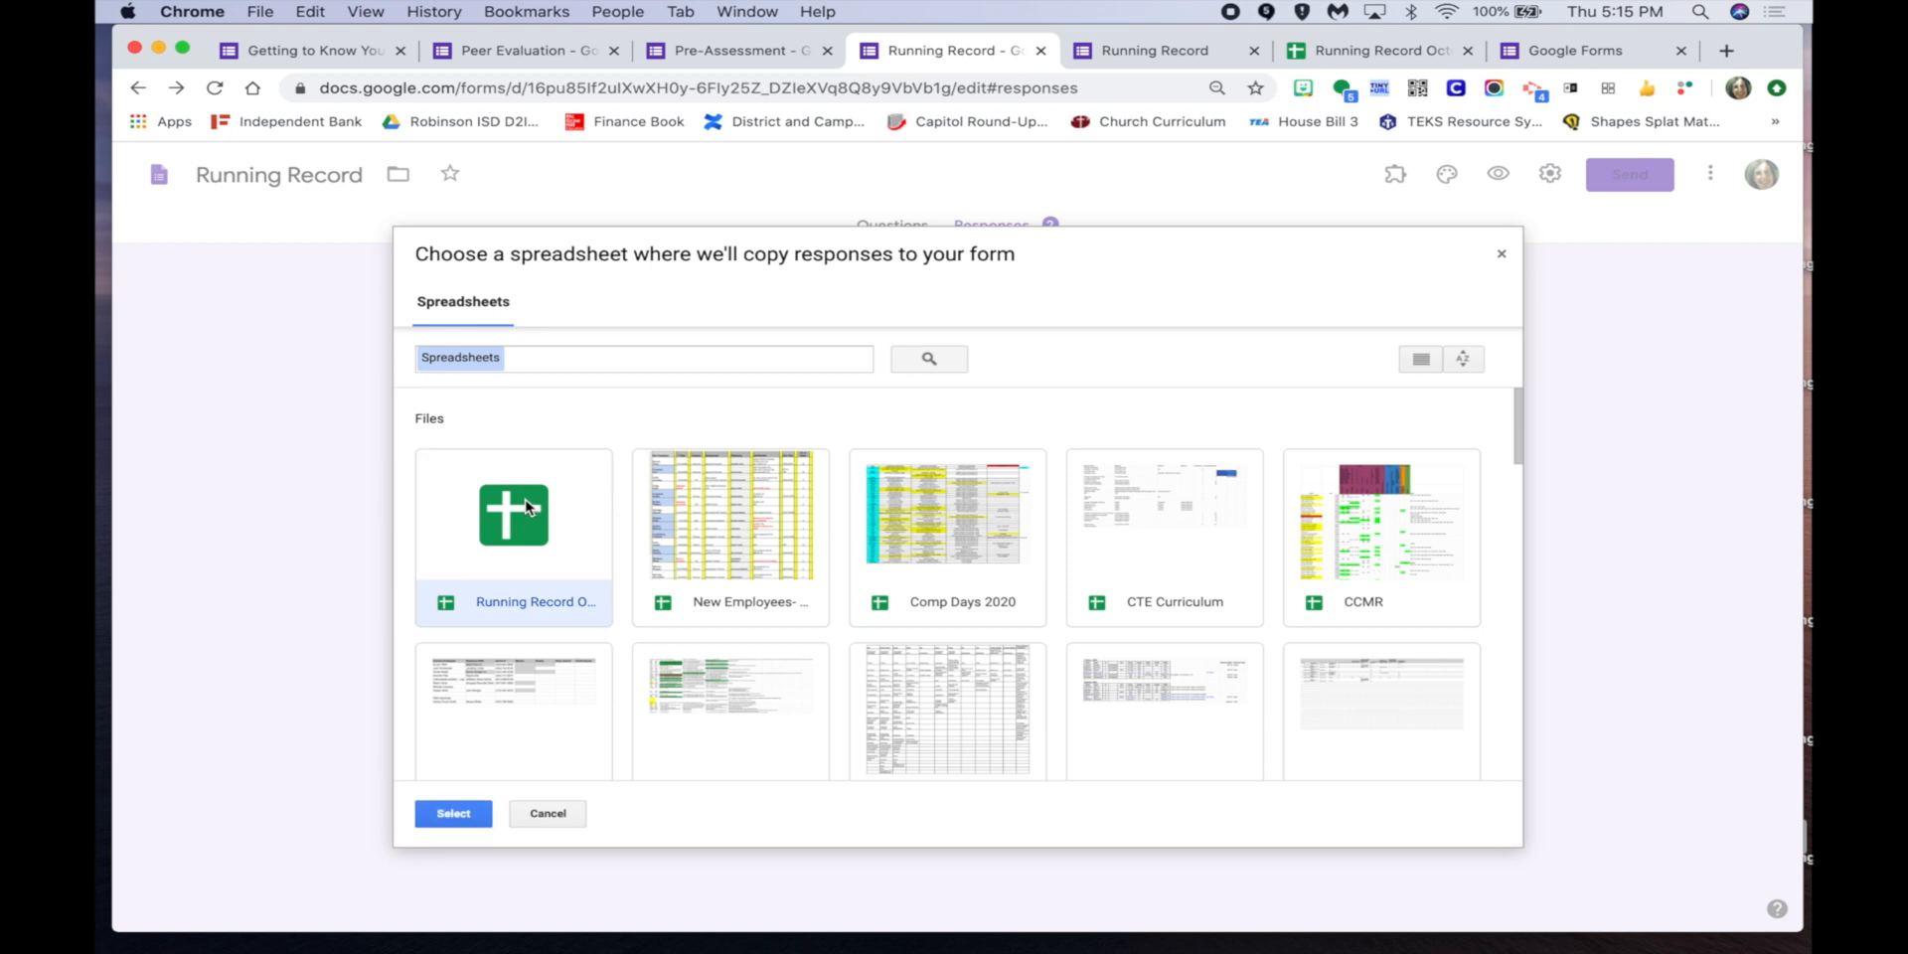
left_click(453, 813)
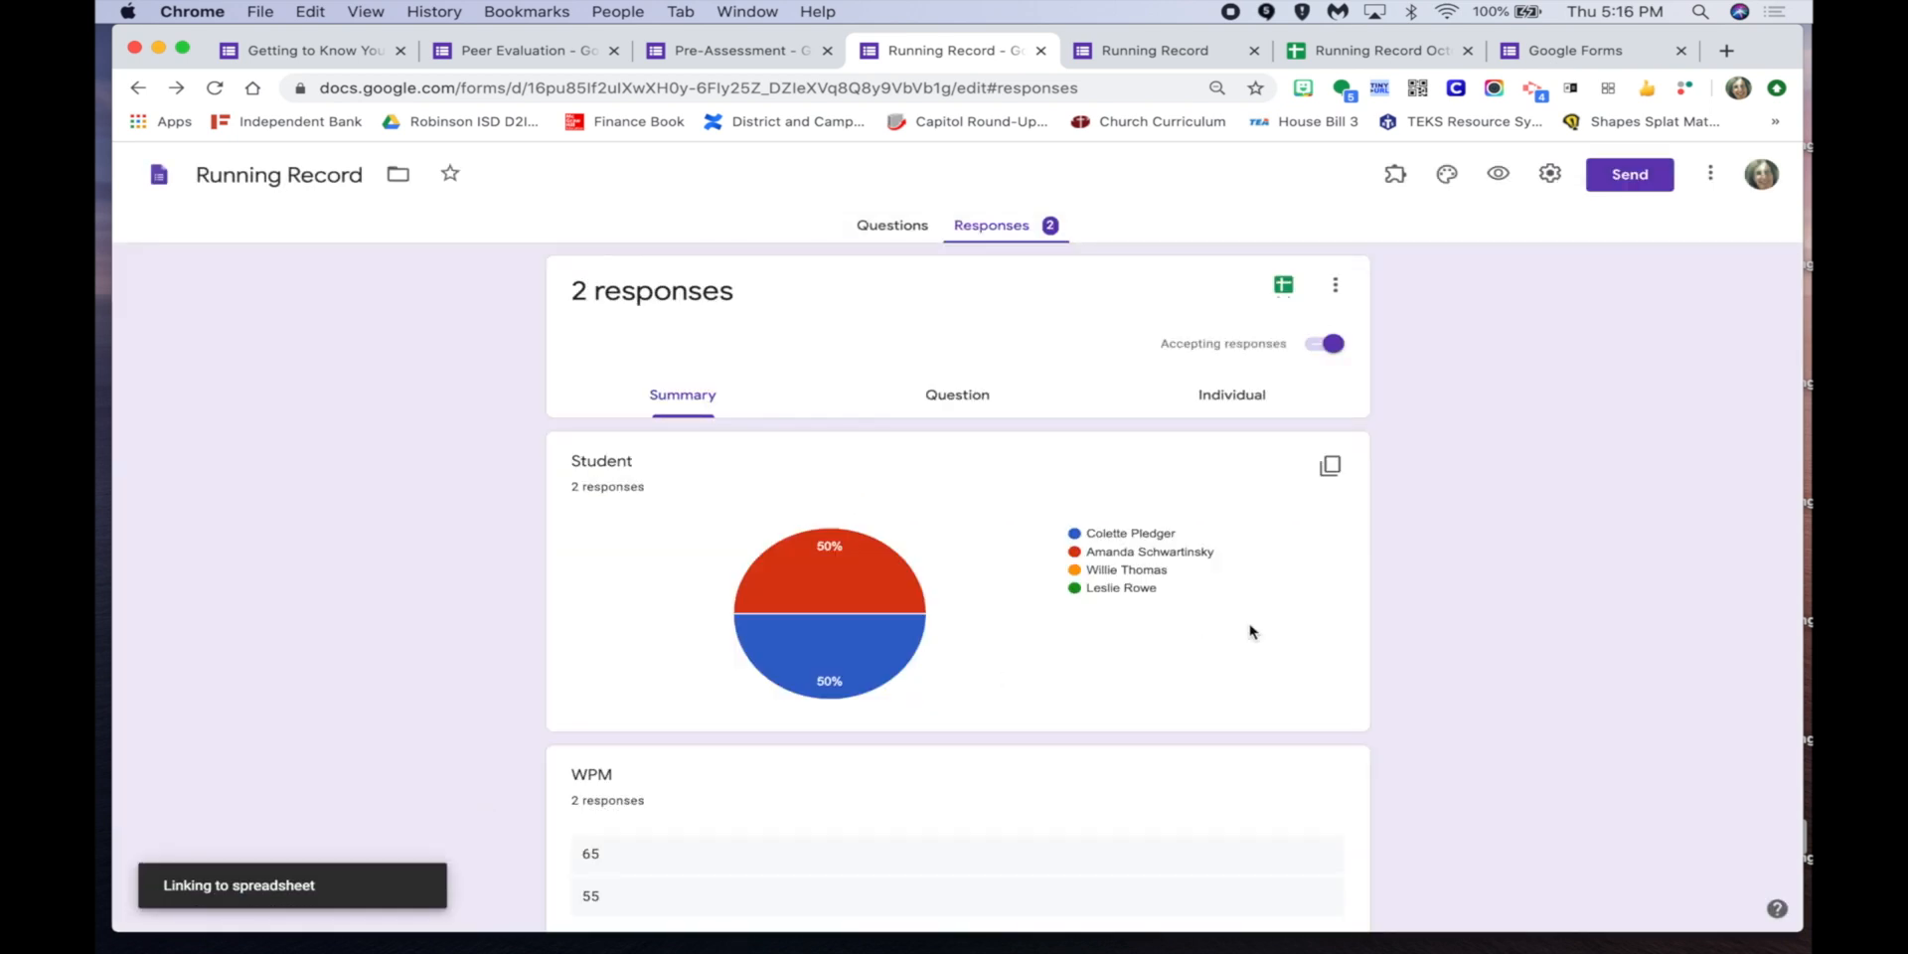
Inspect the new Form Responses 2 sheet's two responses, then return to Form Responses 1.
left_click(1357, 57)
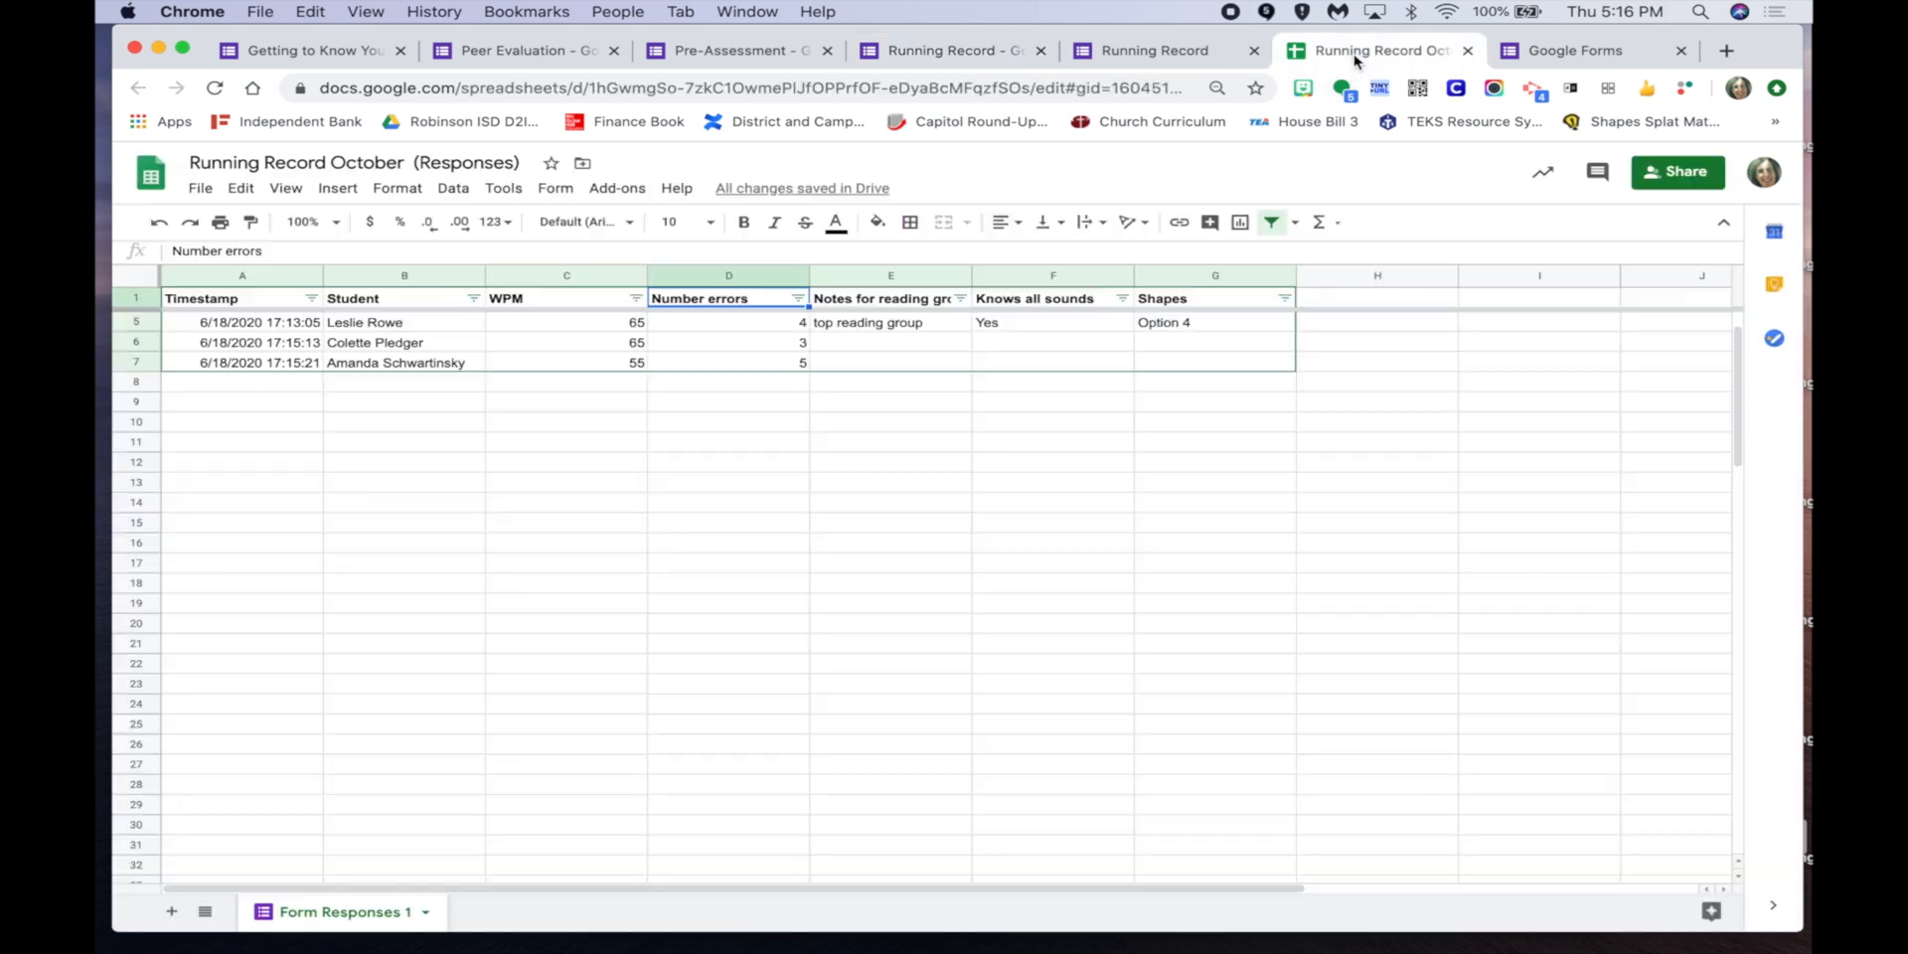
left_click(212, 87)
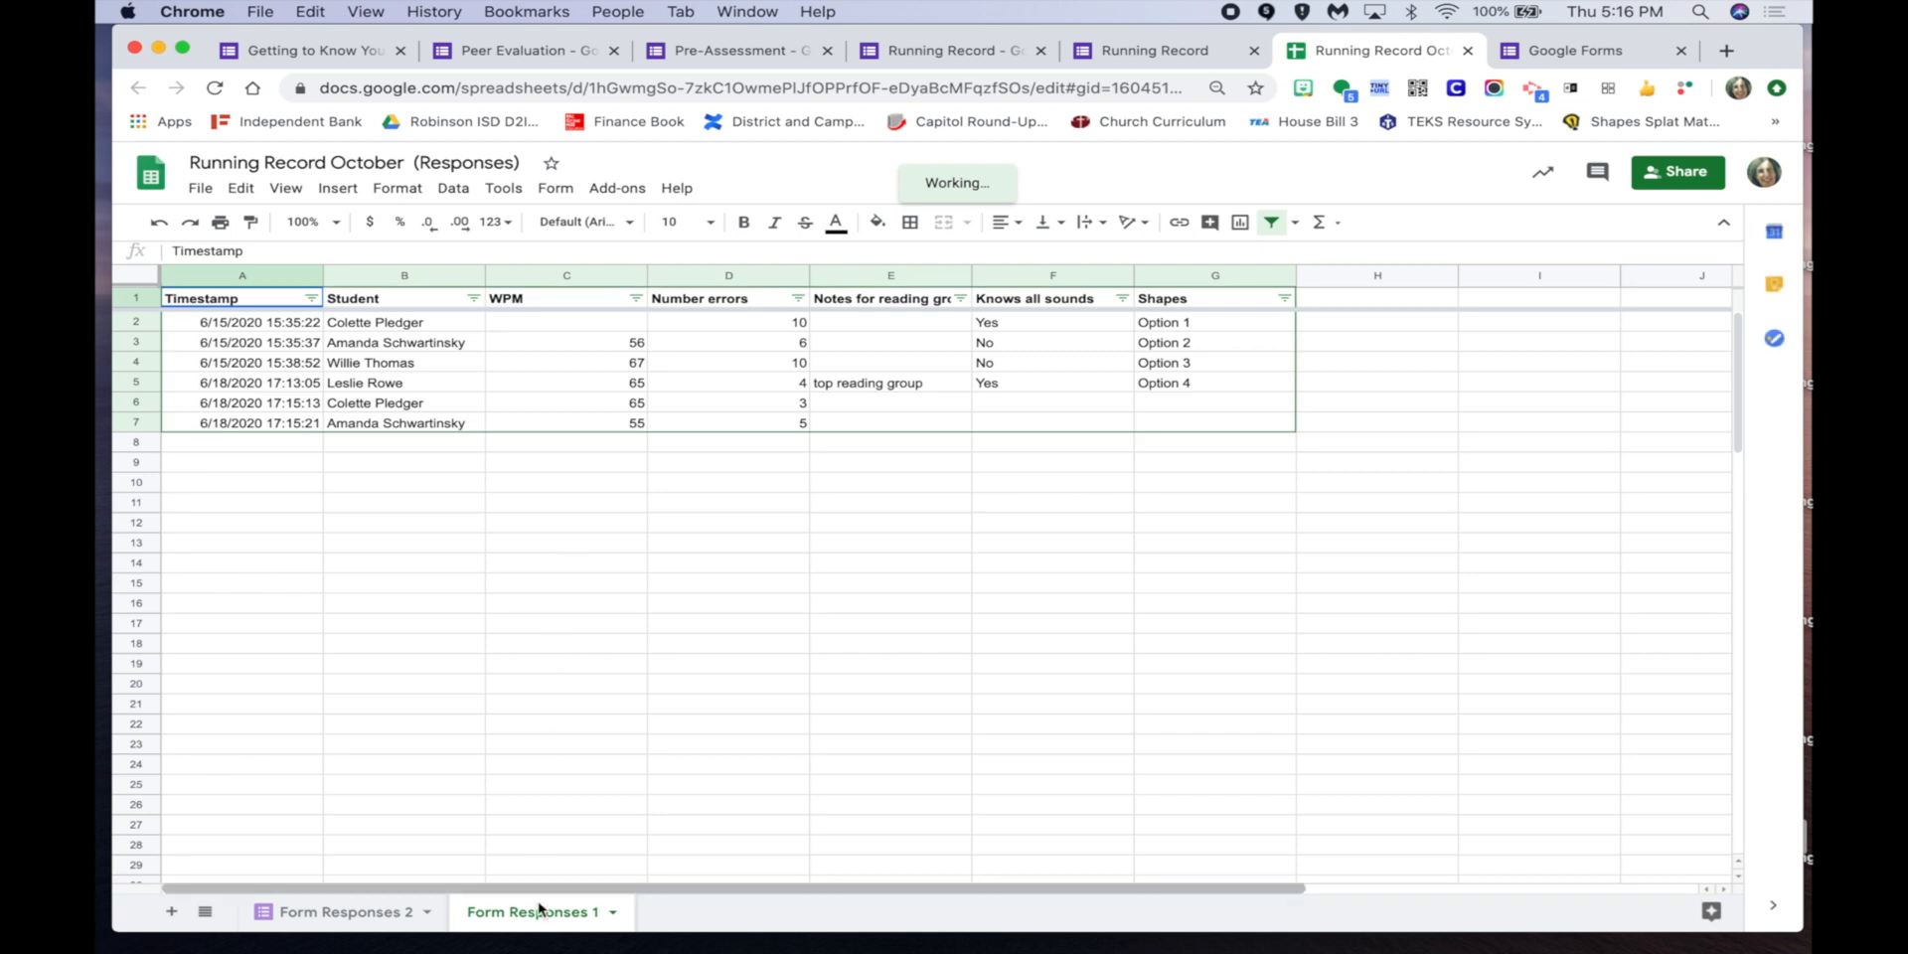
left_click(318, 912)
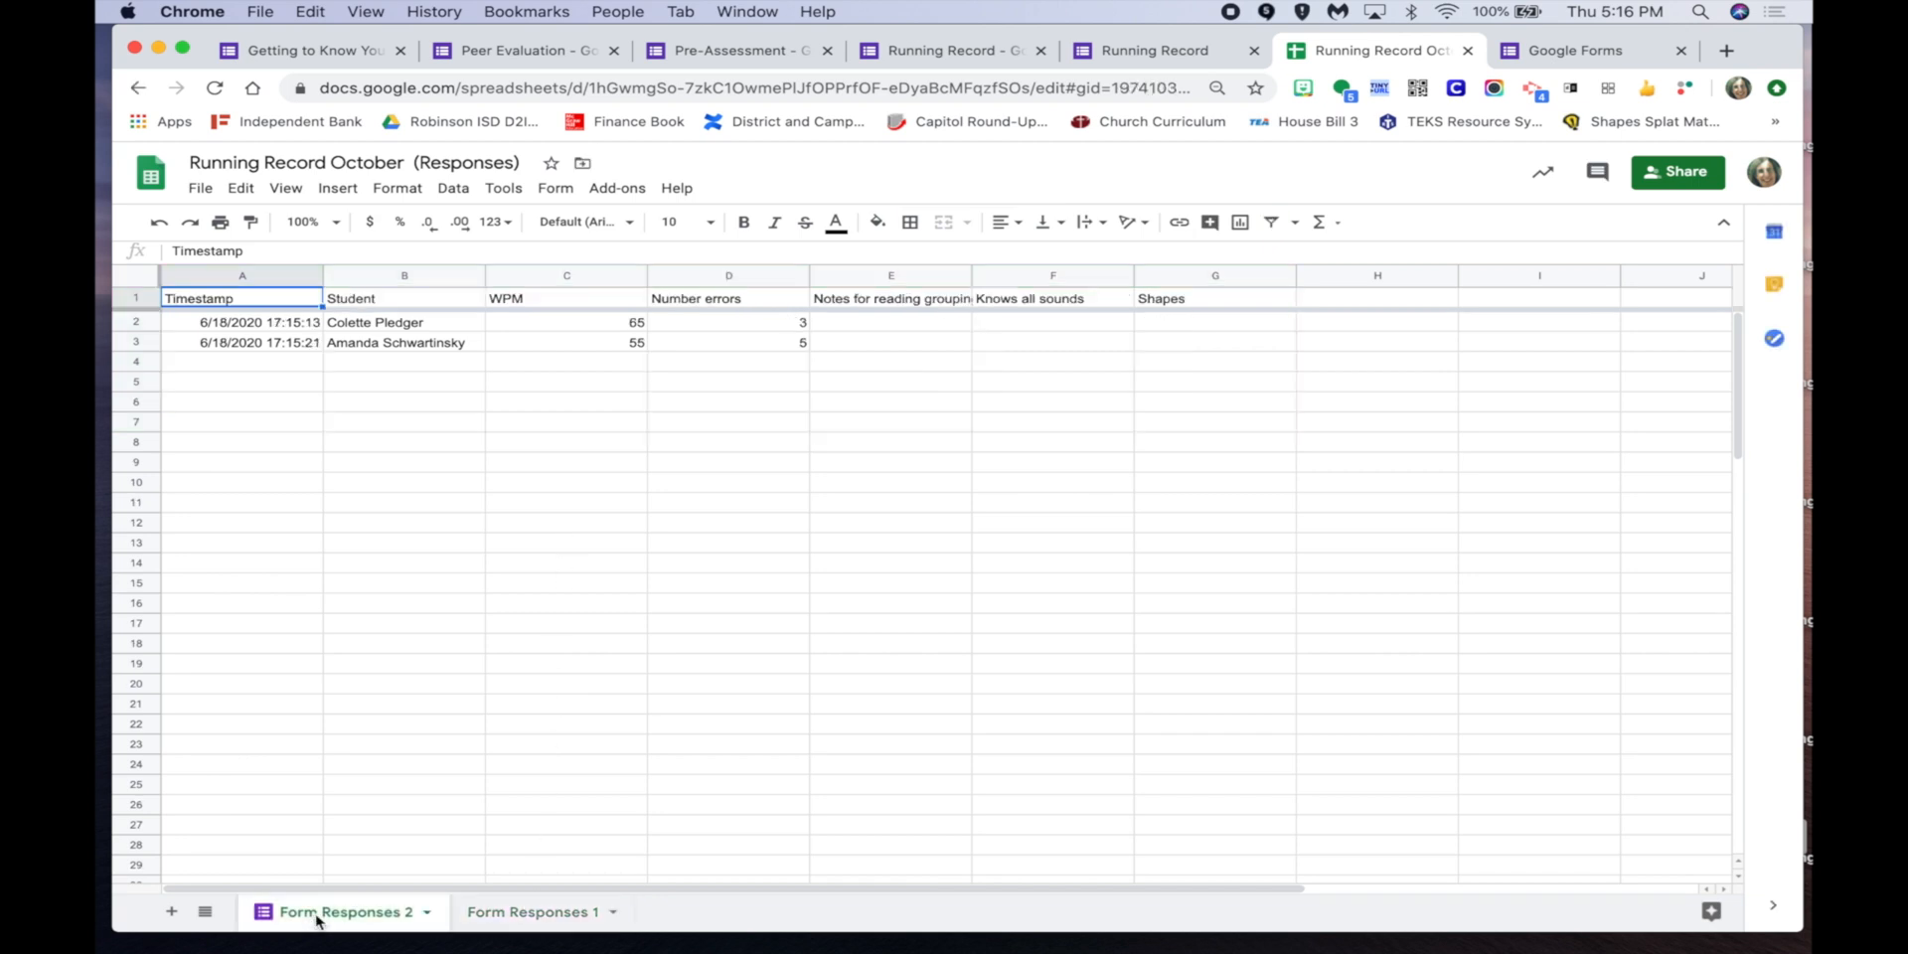
left_click(509, 912)
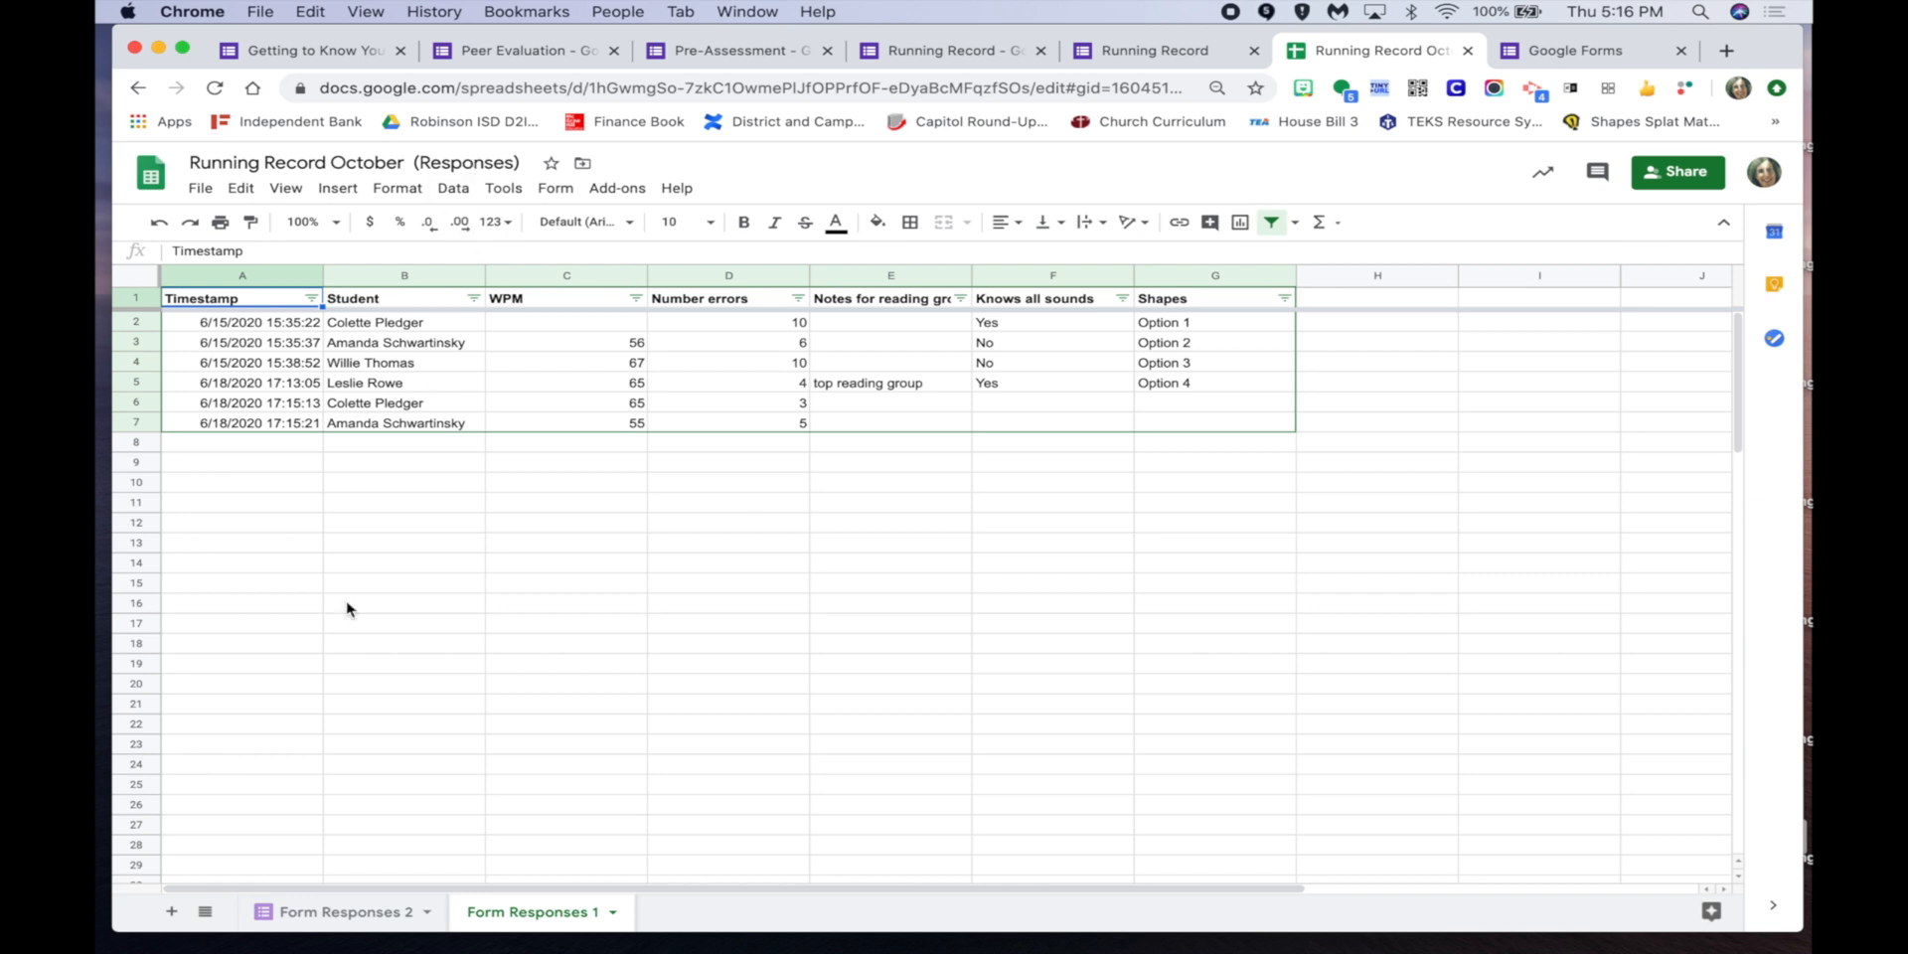
left_click(612, 912)
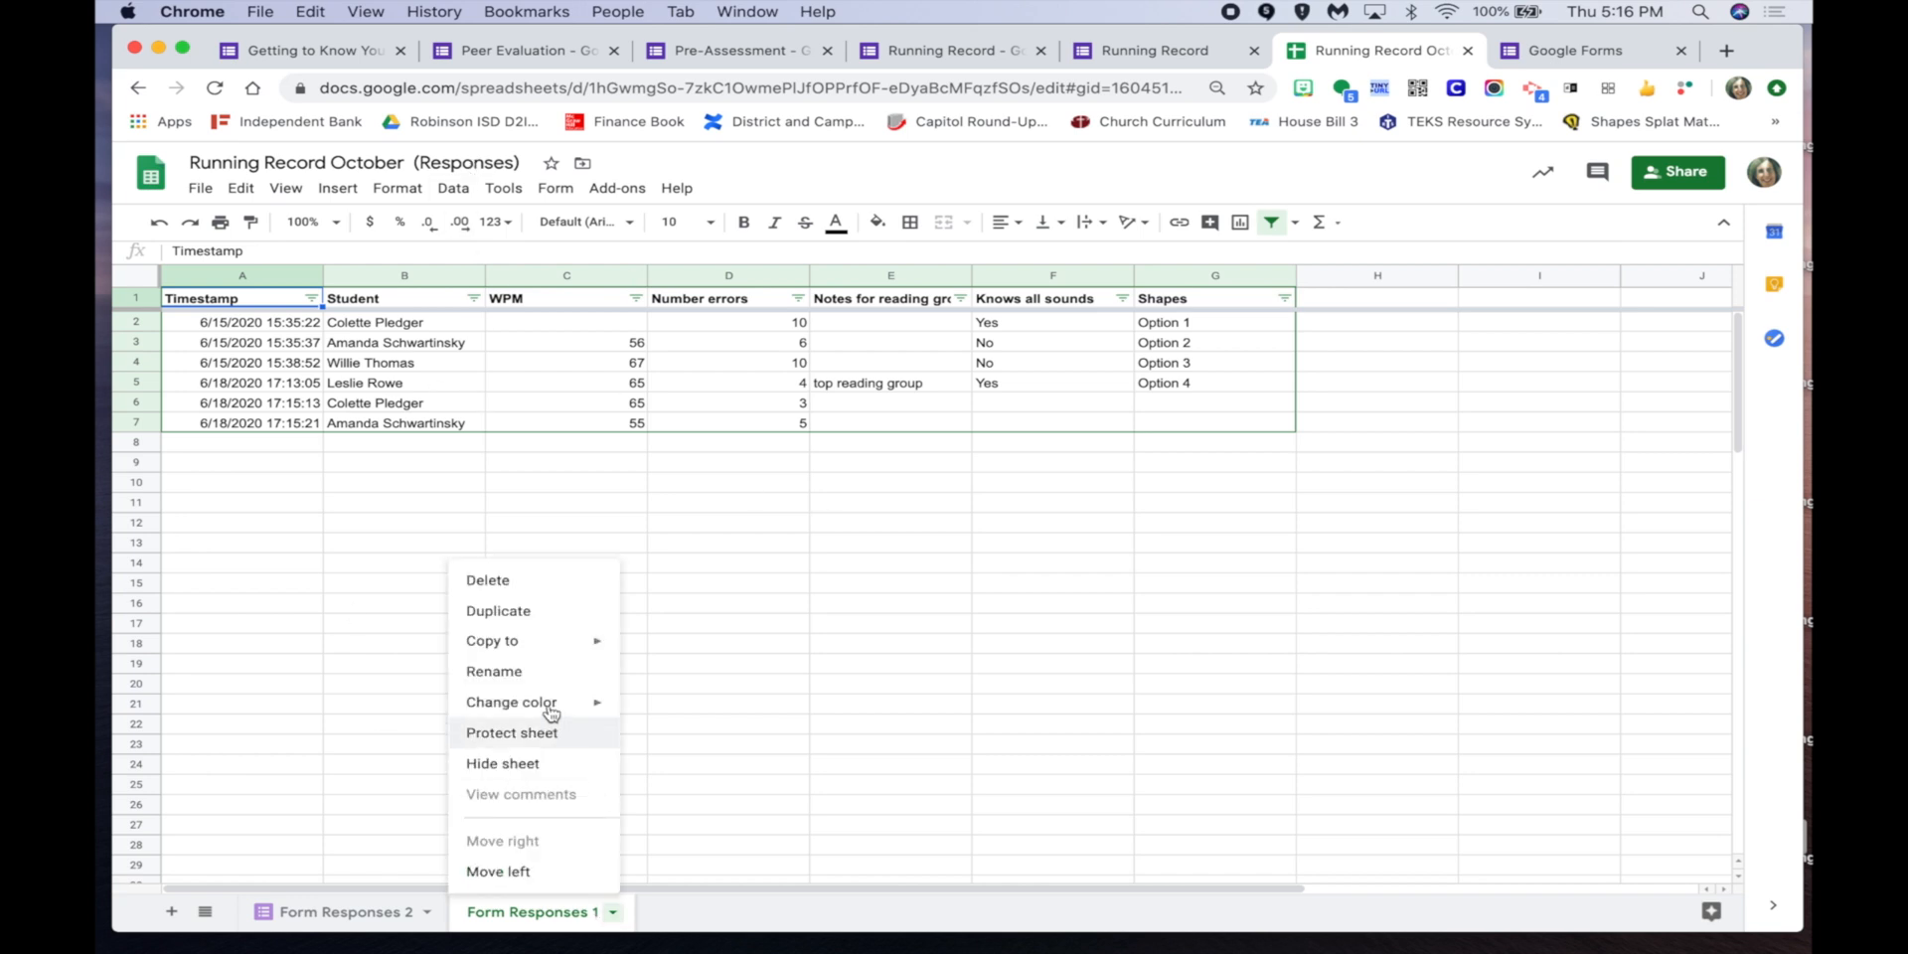
Rename the Form Responses 1 sheet to 'October Running record'.
left_click(540, 673)
type("Octo")
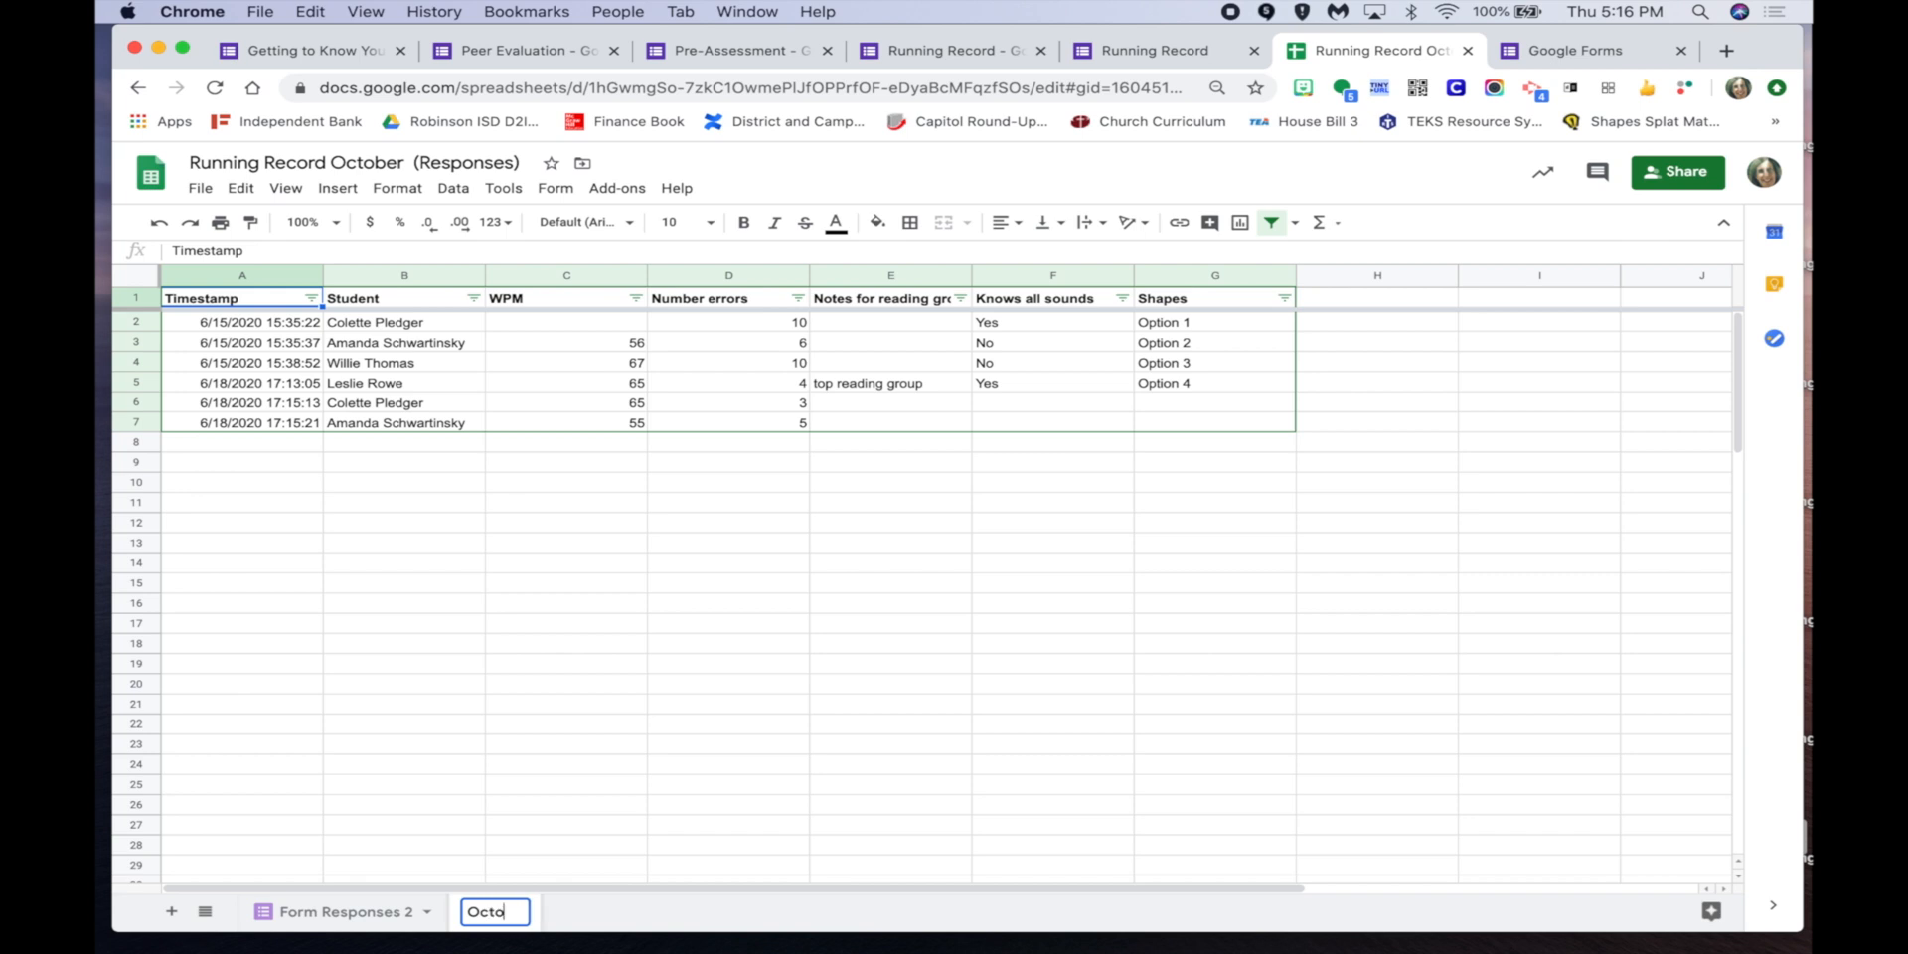
type("ber Running record")
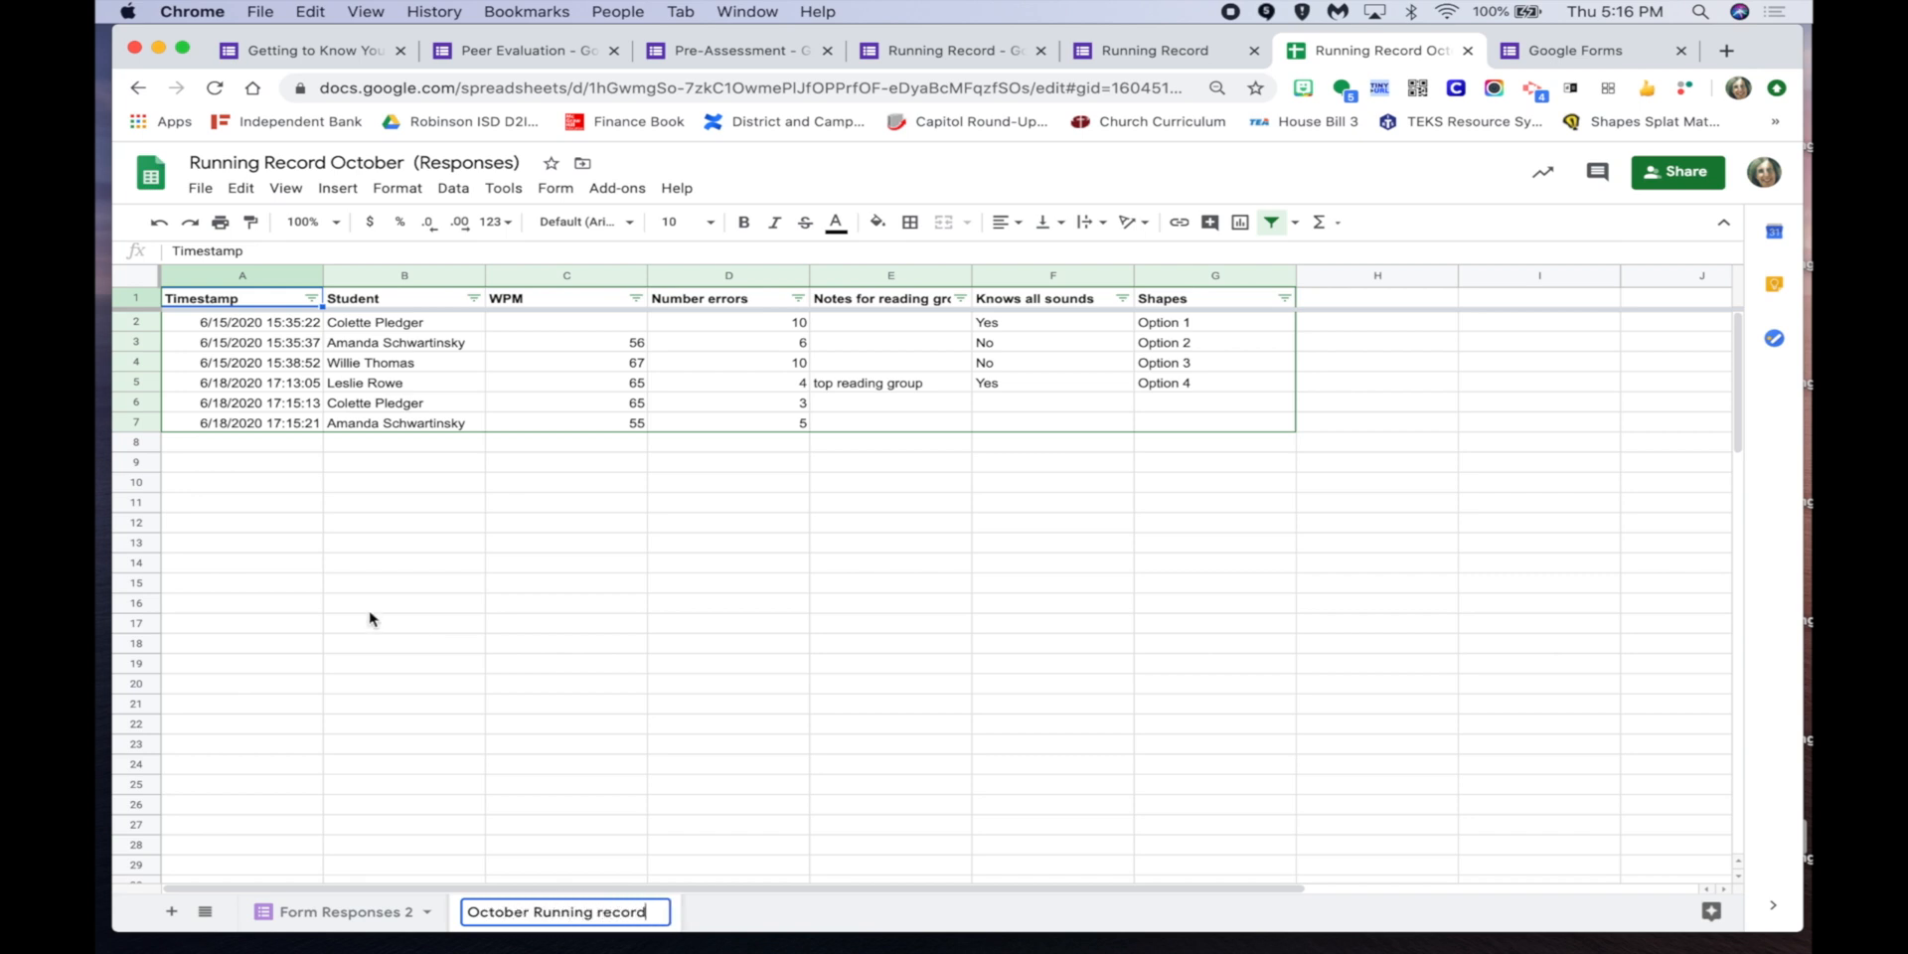
left_click(449, 687)
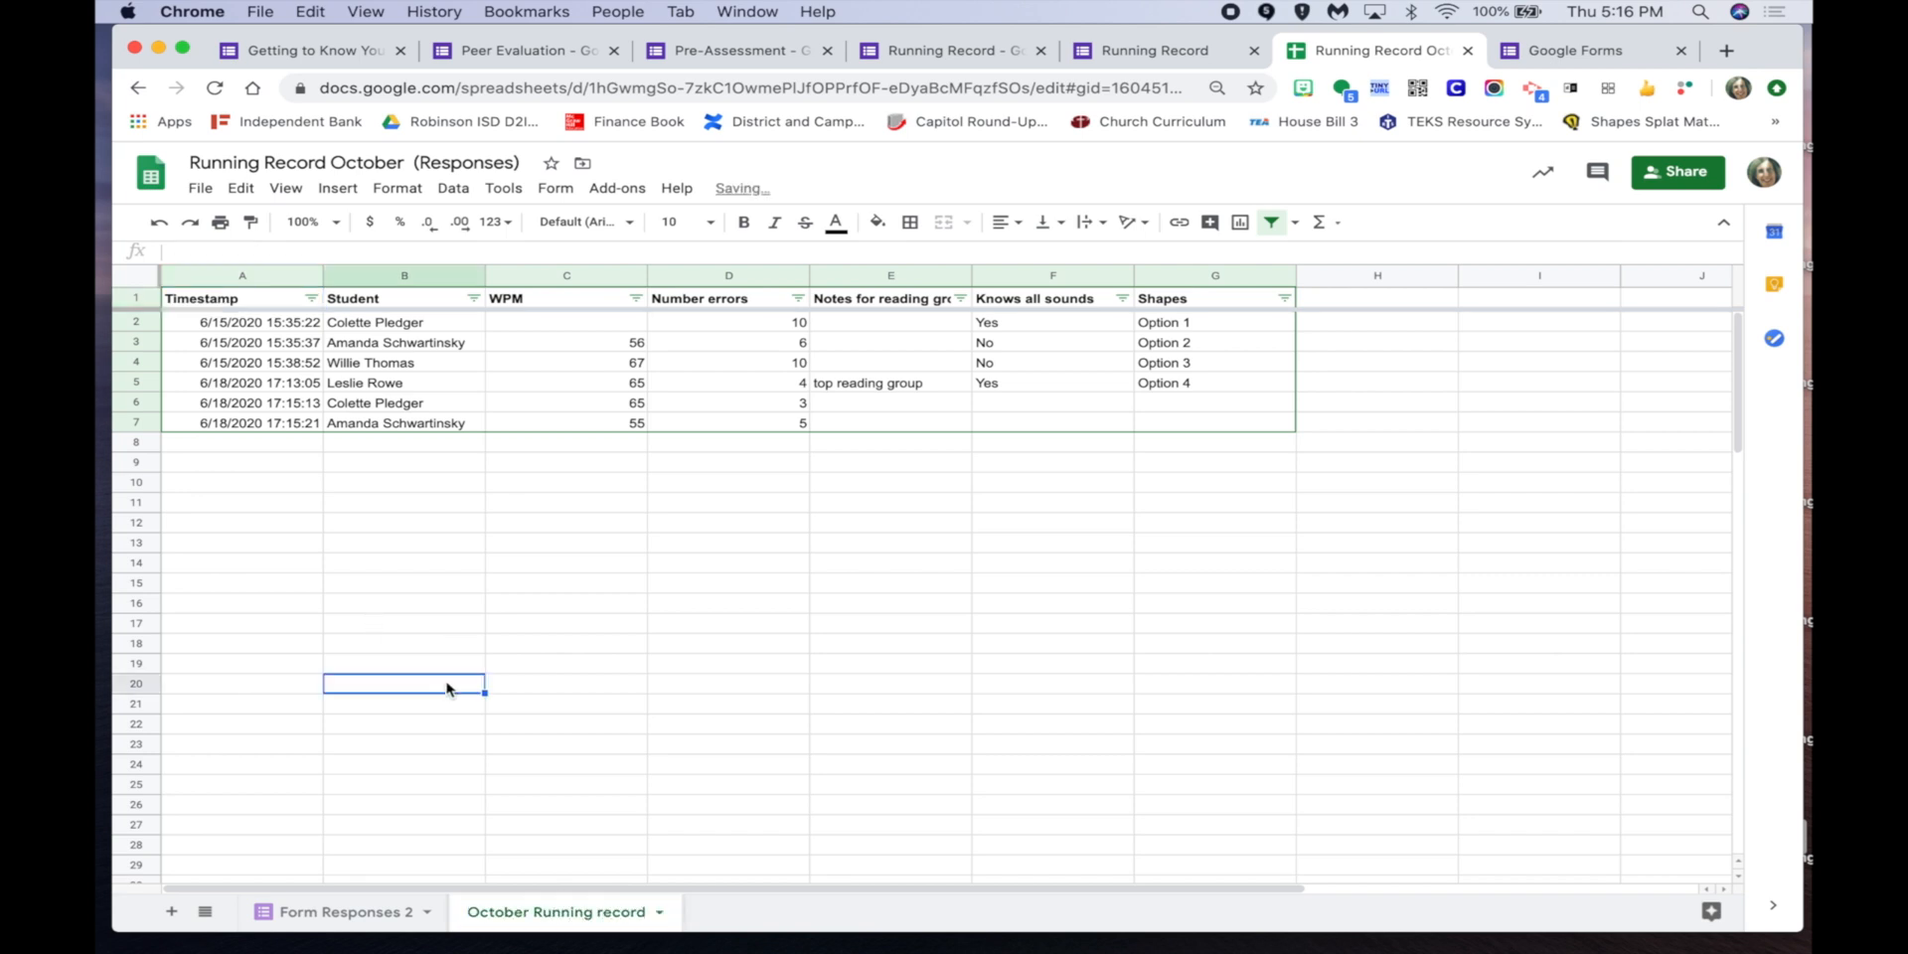
Rename the Form Responses 2 sheet to 'January Running record'.
left_click(395, 911)
left_click(428, 912)
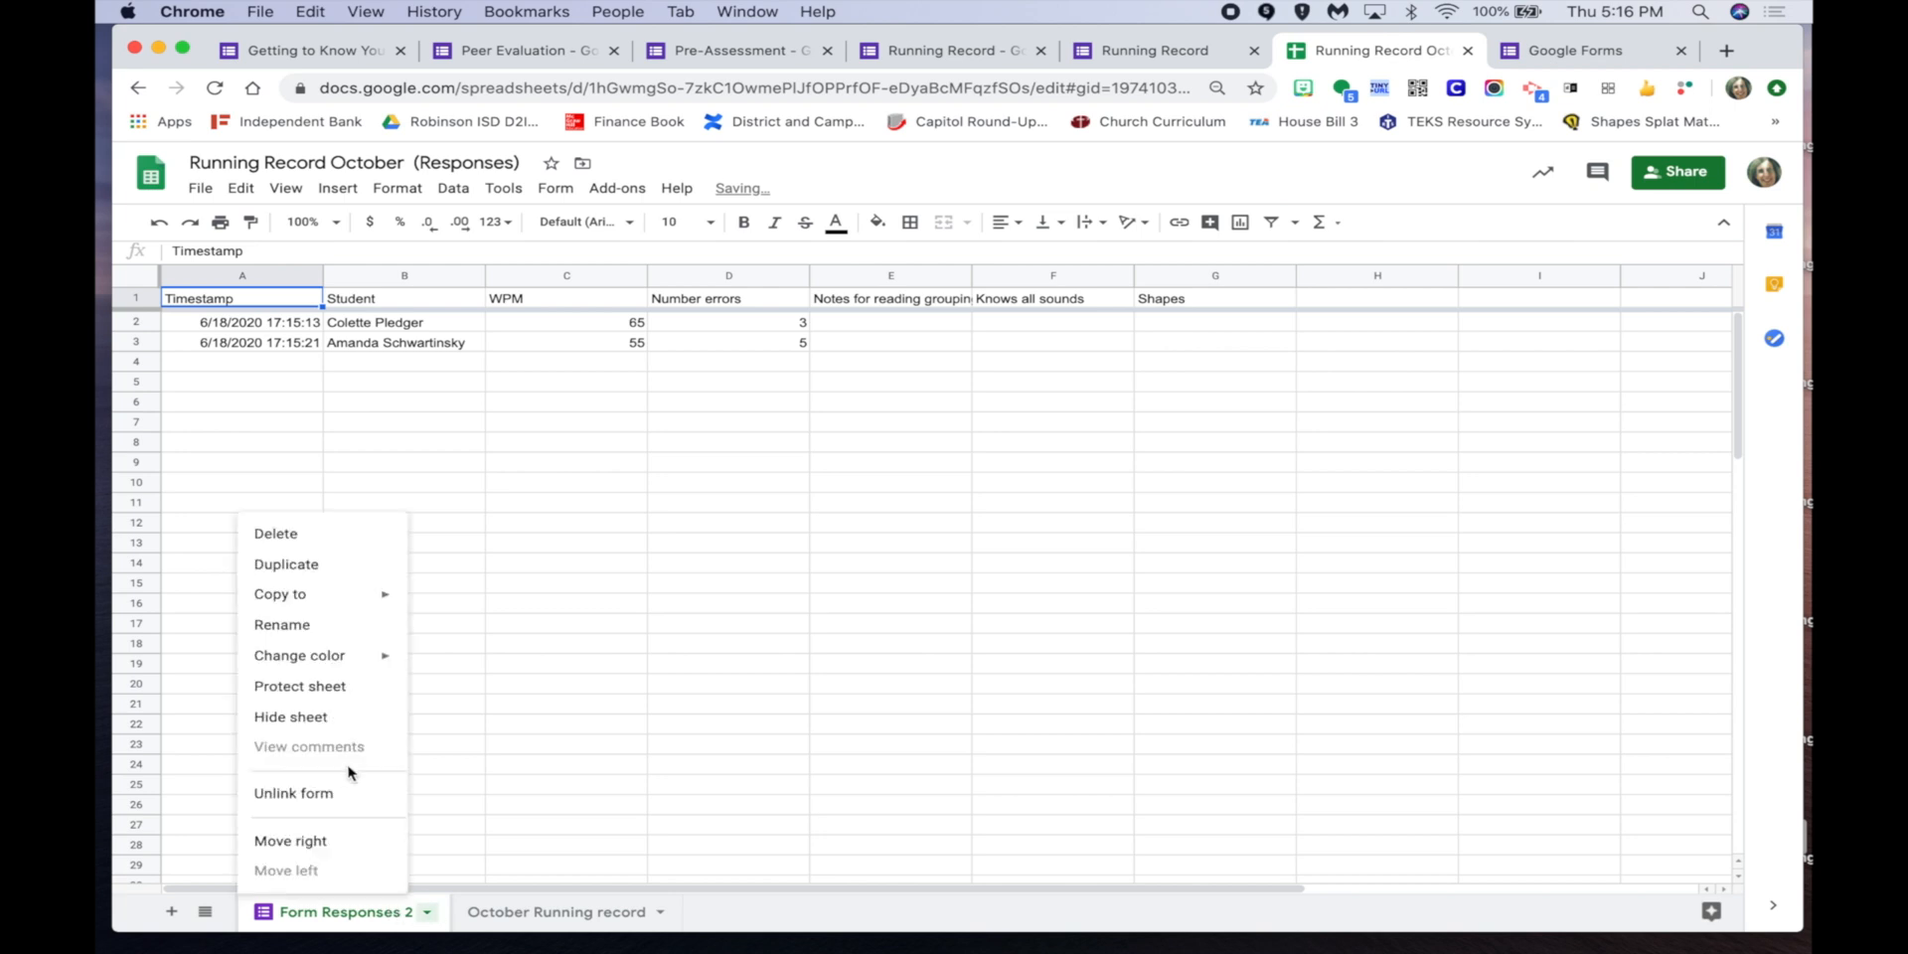
left_click(330, 623)
type("Ja")
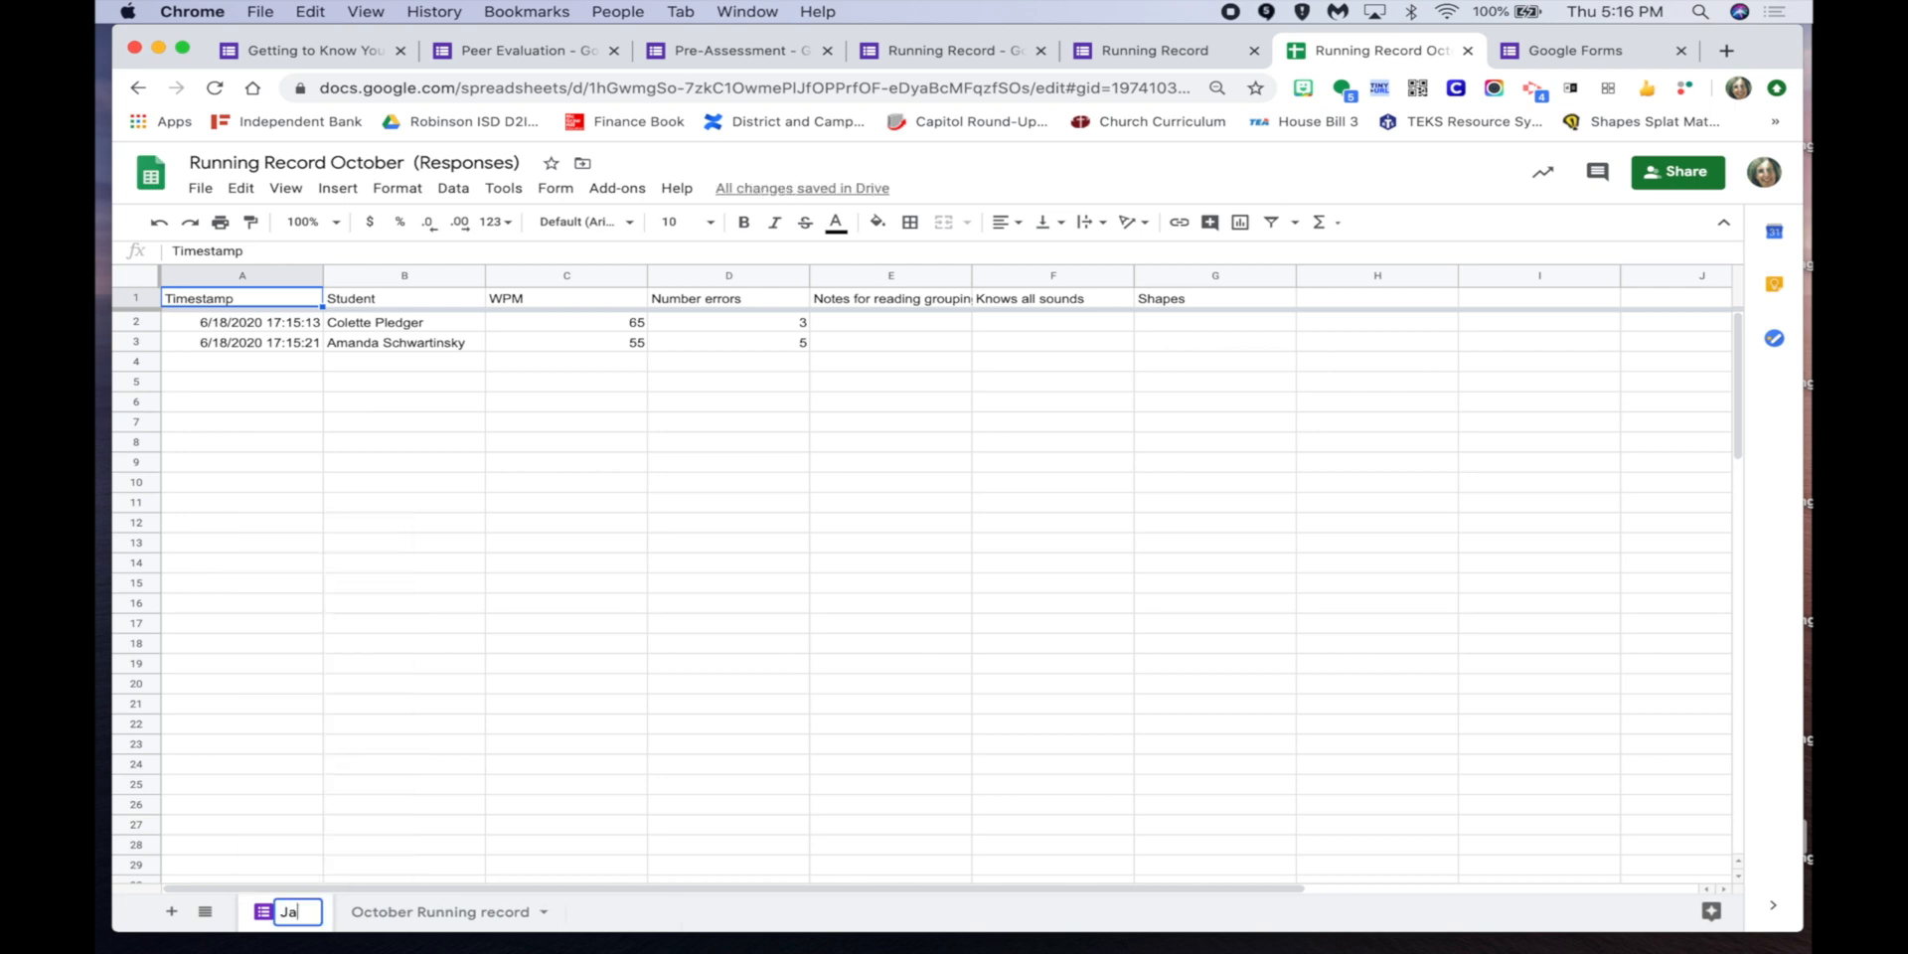
type("nuary Running record")
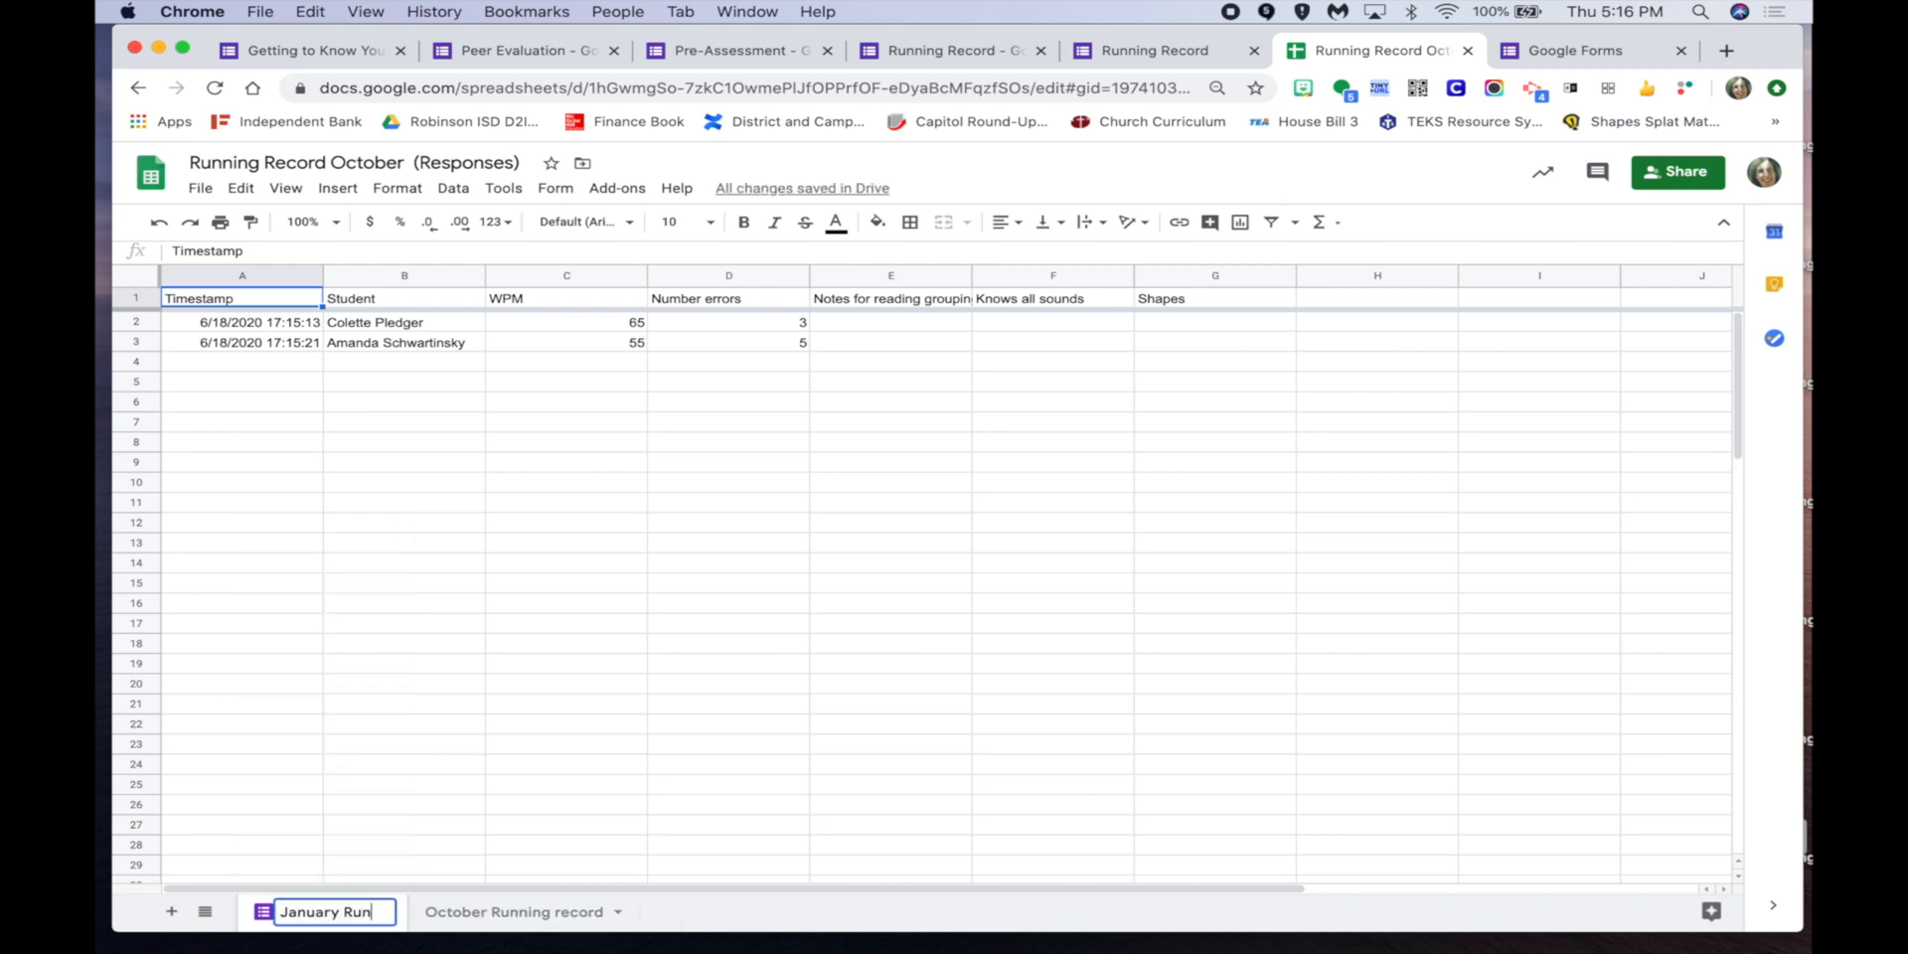
left_click(414, 491)
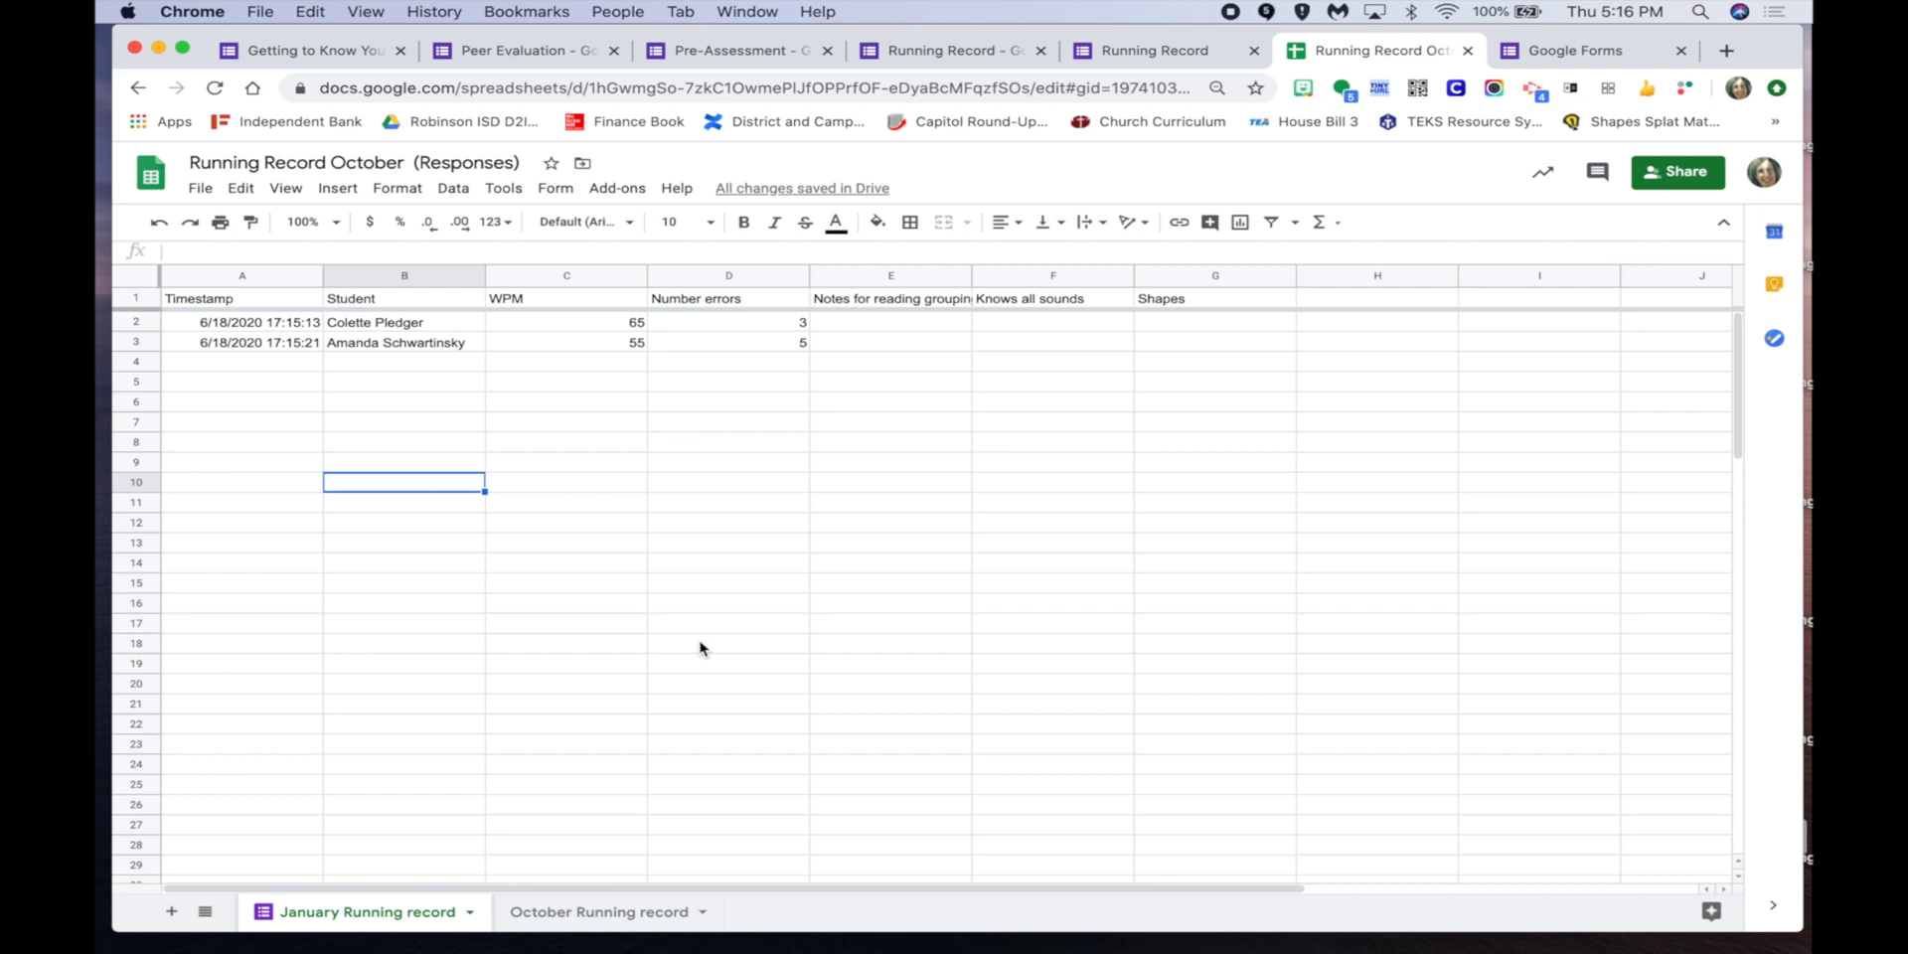
Check the form's confirmation page and 2-response summary, then view the six-response October Running record sheet.
left_click(1162, 52)
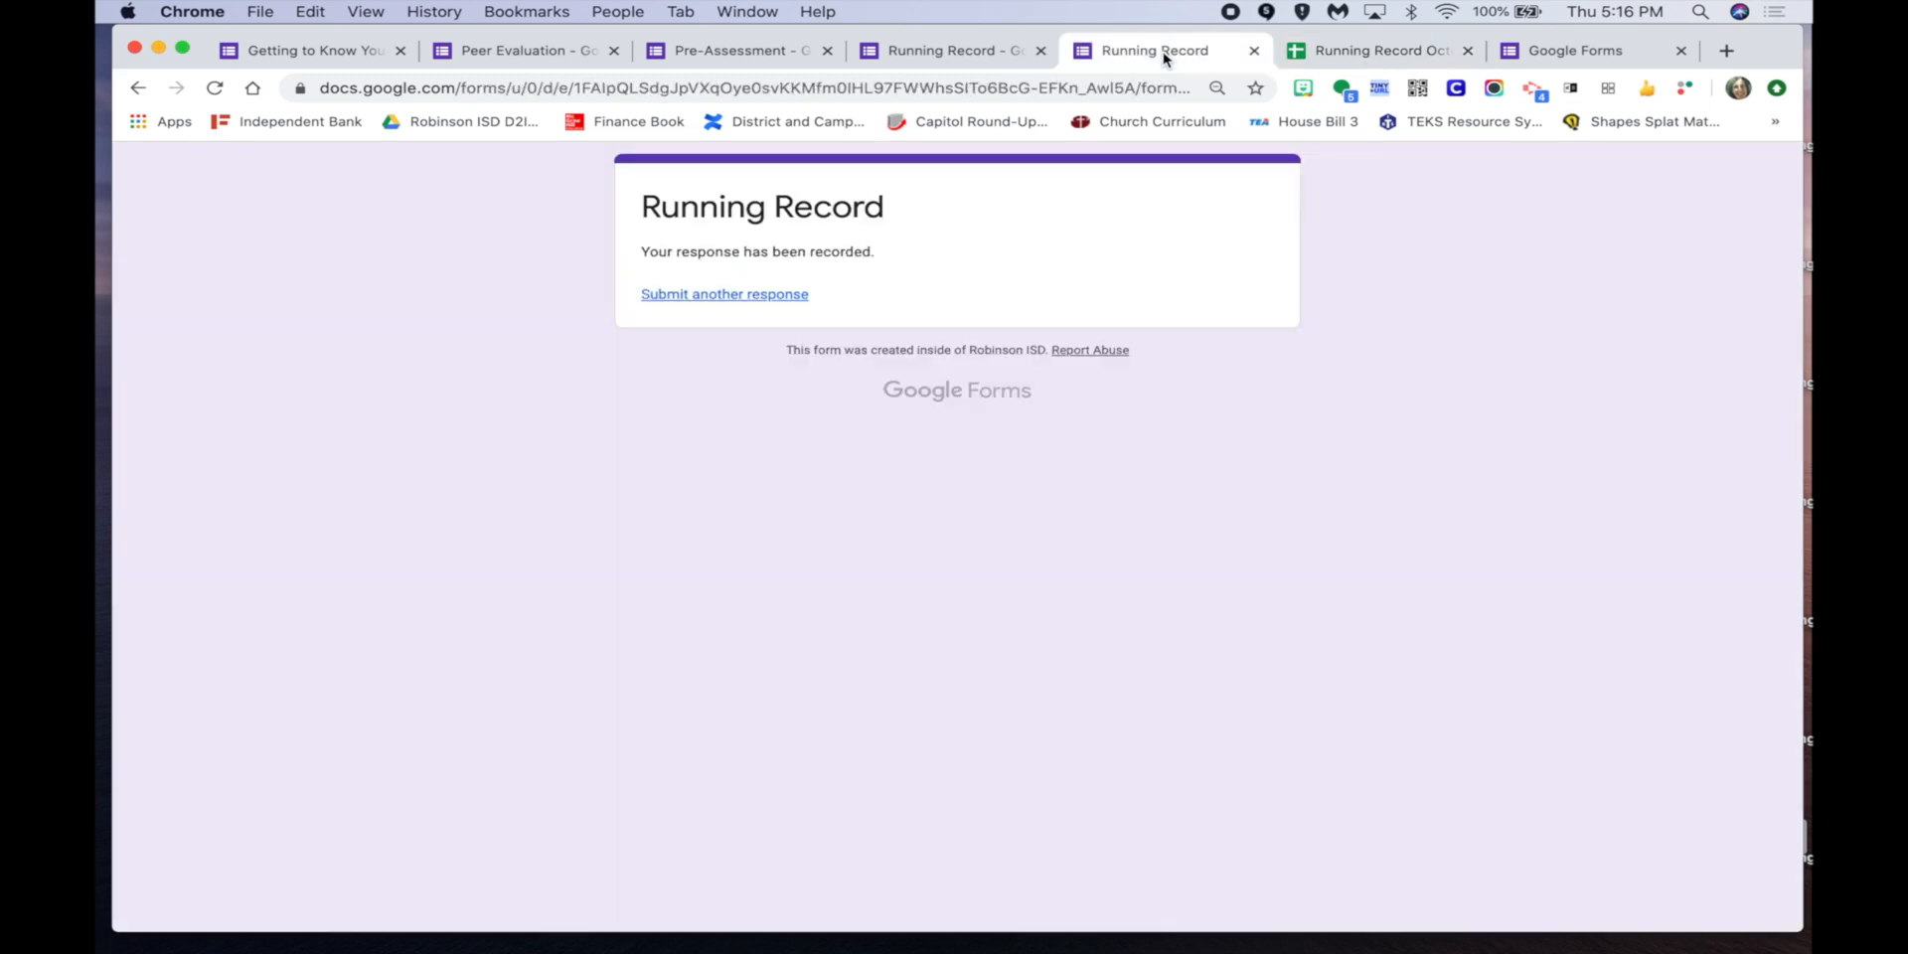
left_click(989, 52)
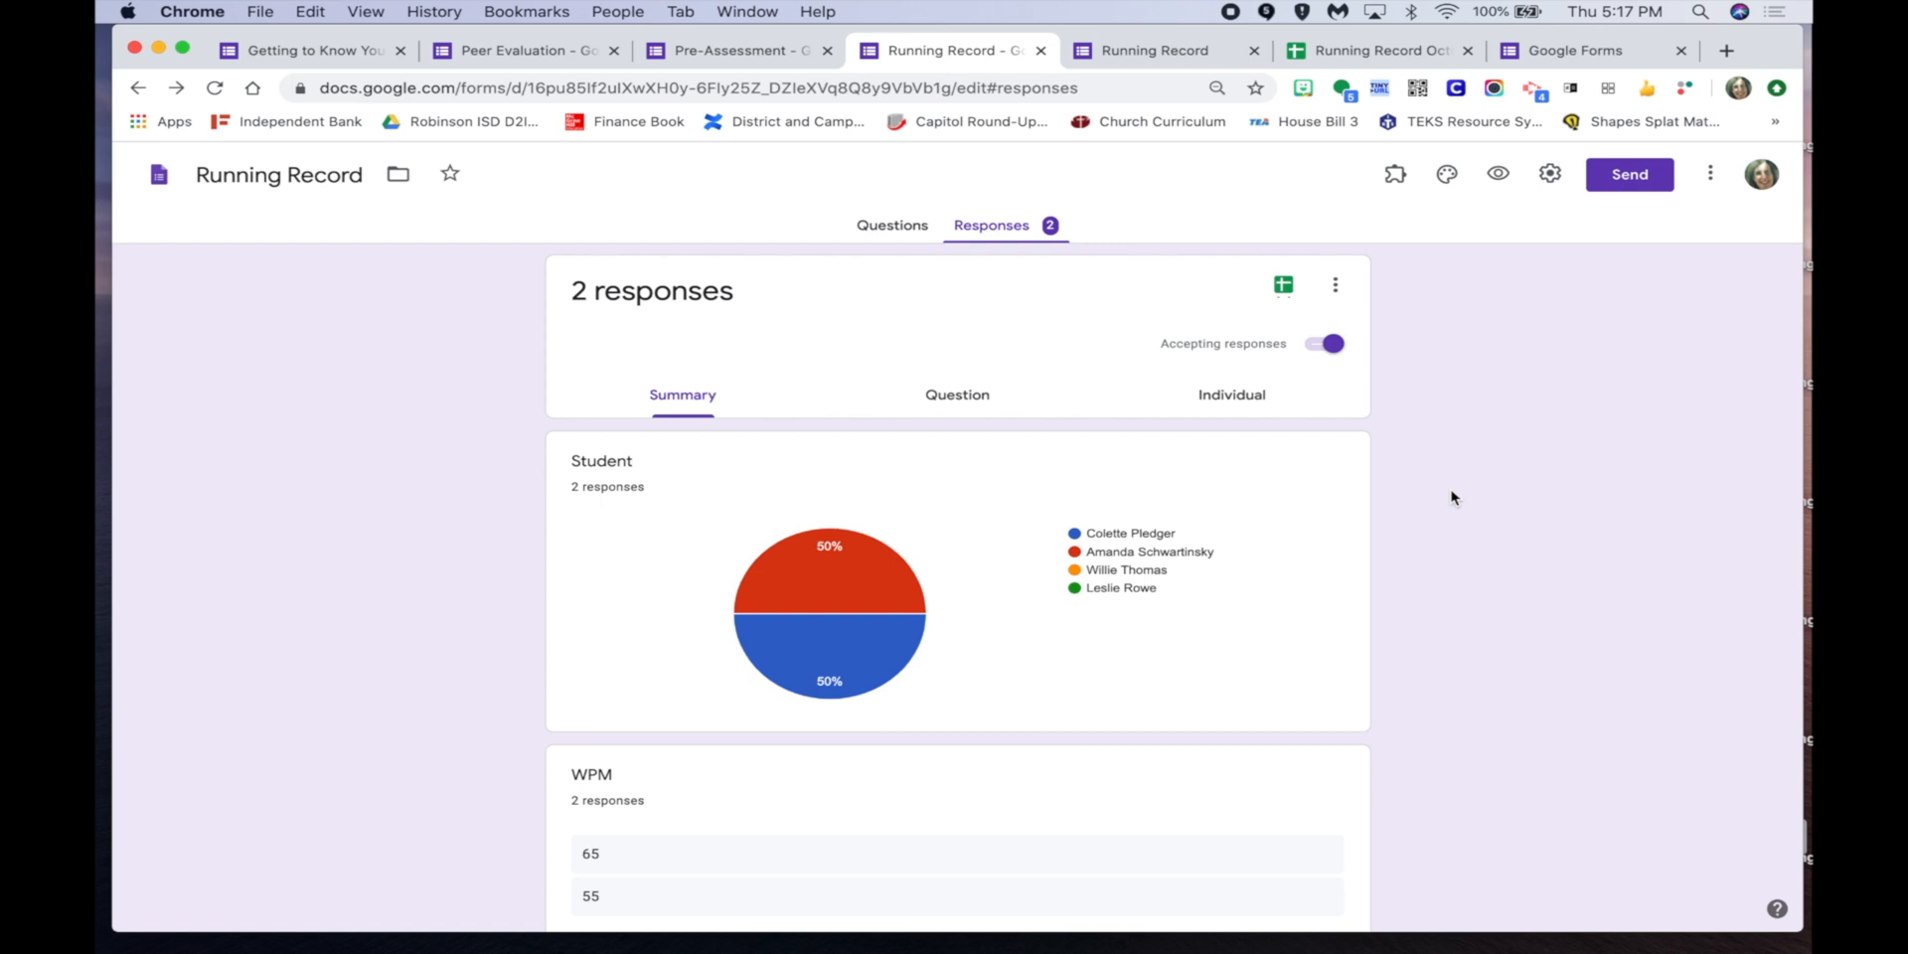
left_click(1342, 52)
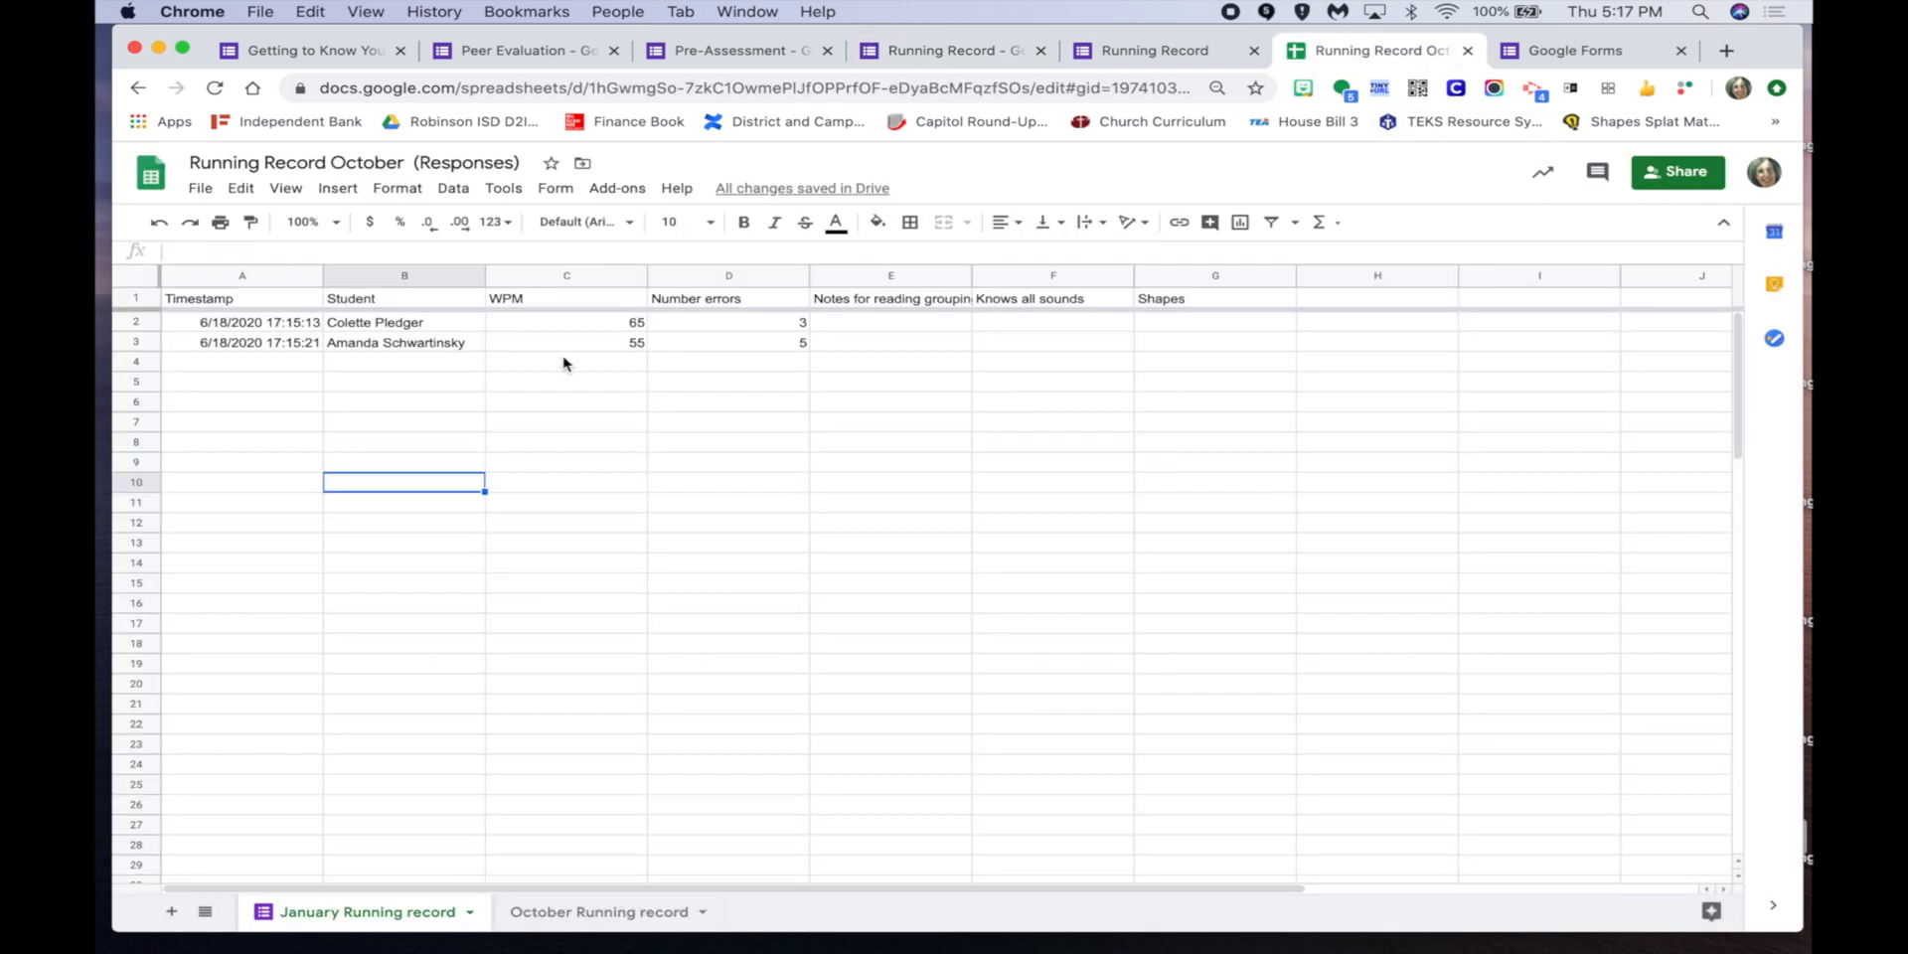
left_click(578, 913)
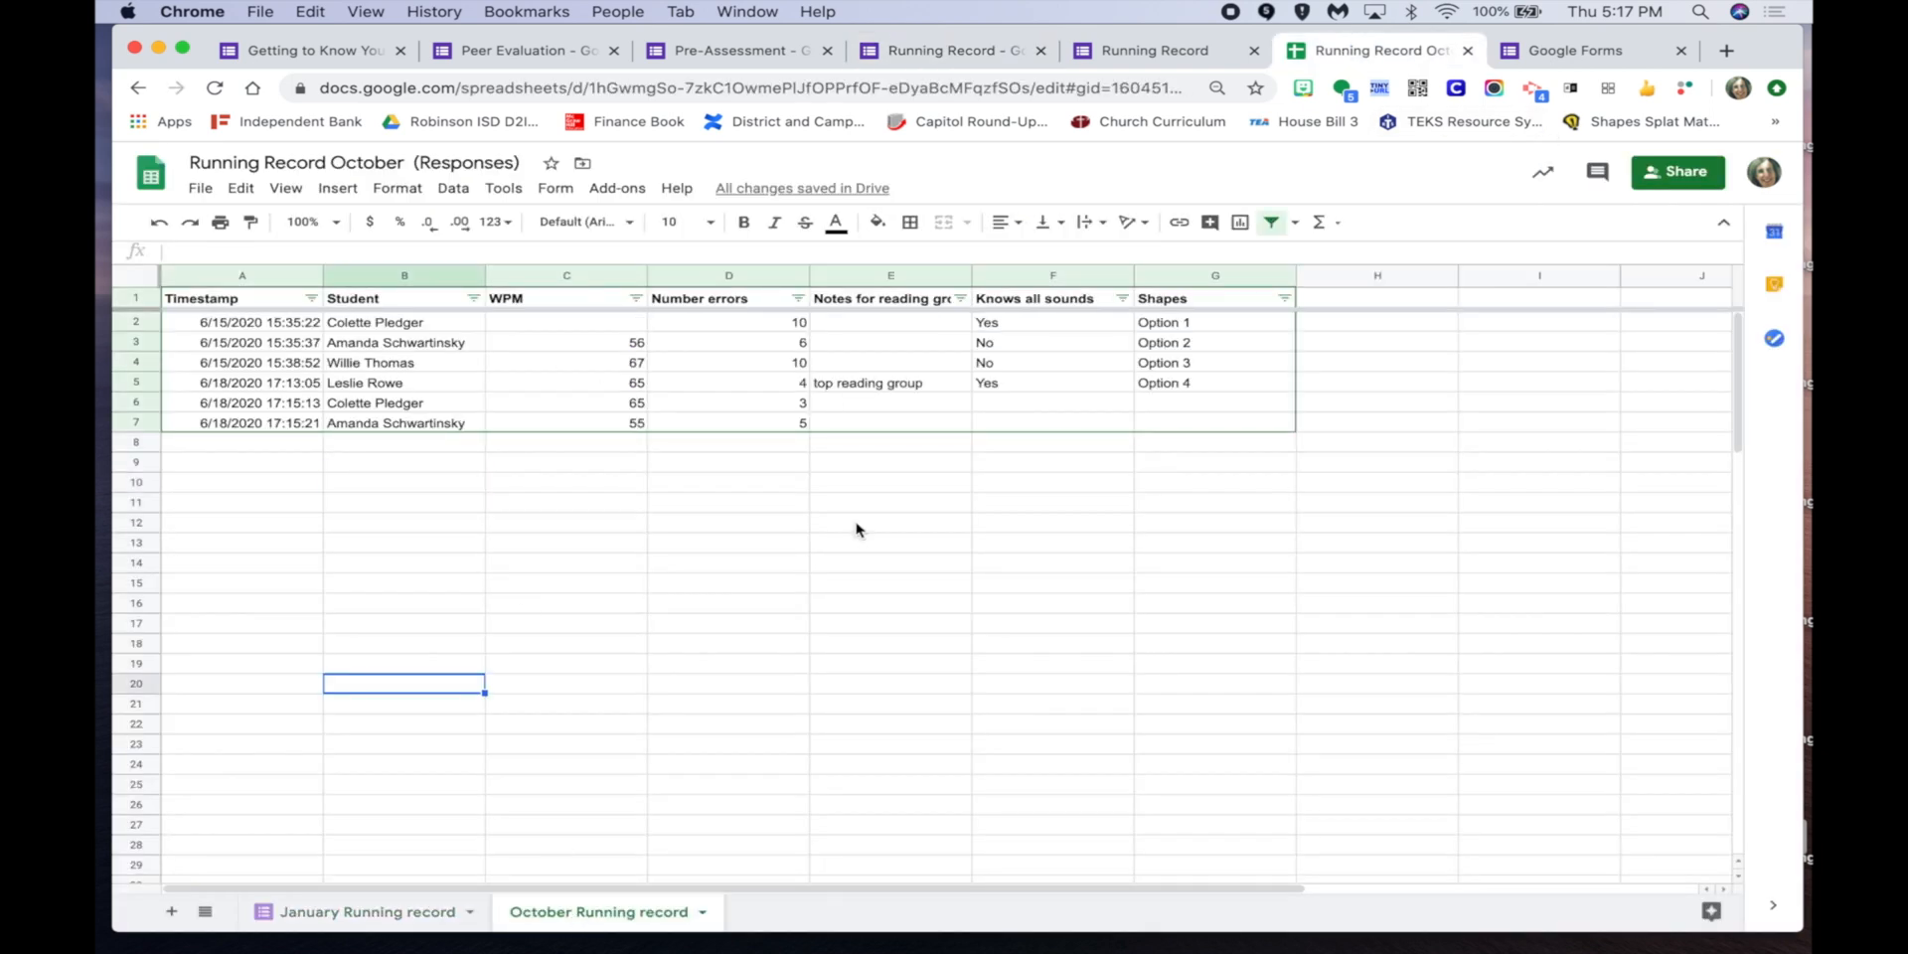
Start the Save As Doc add-on with headings off and a page break per row.
left_click(616, 189)
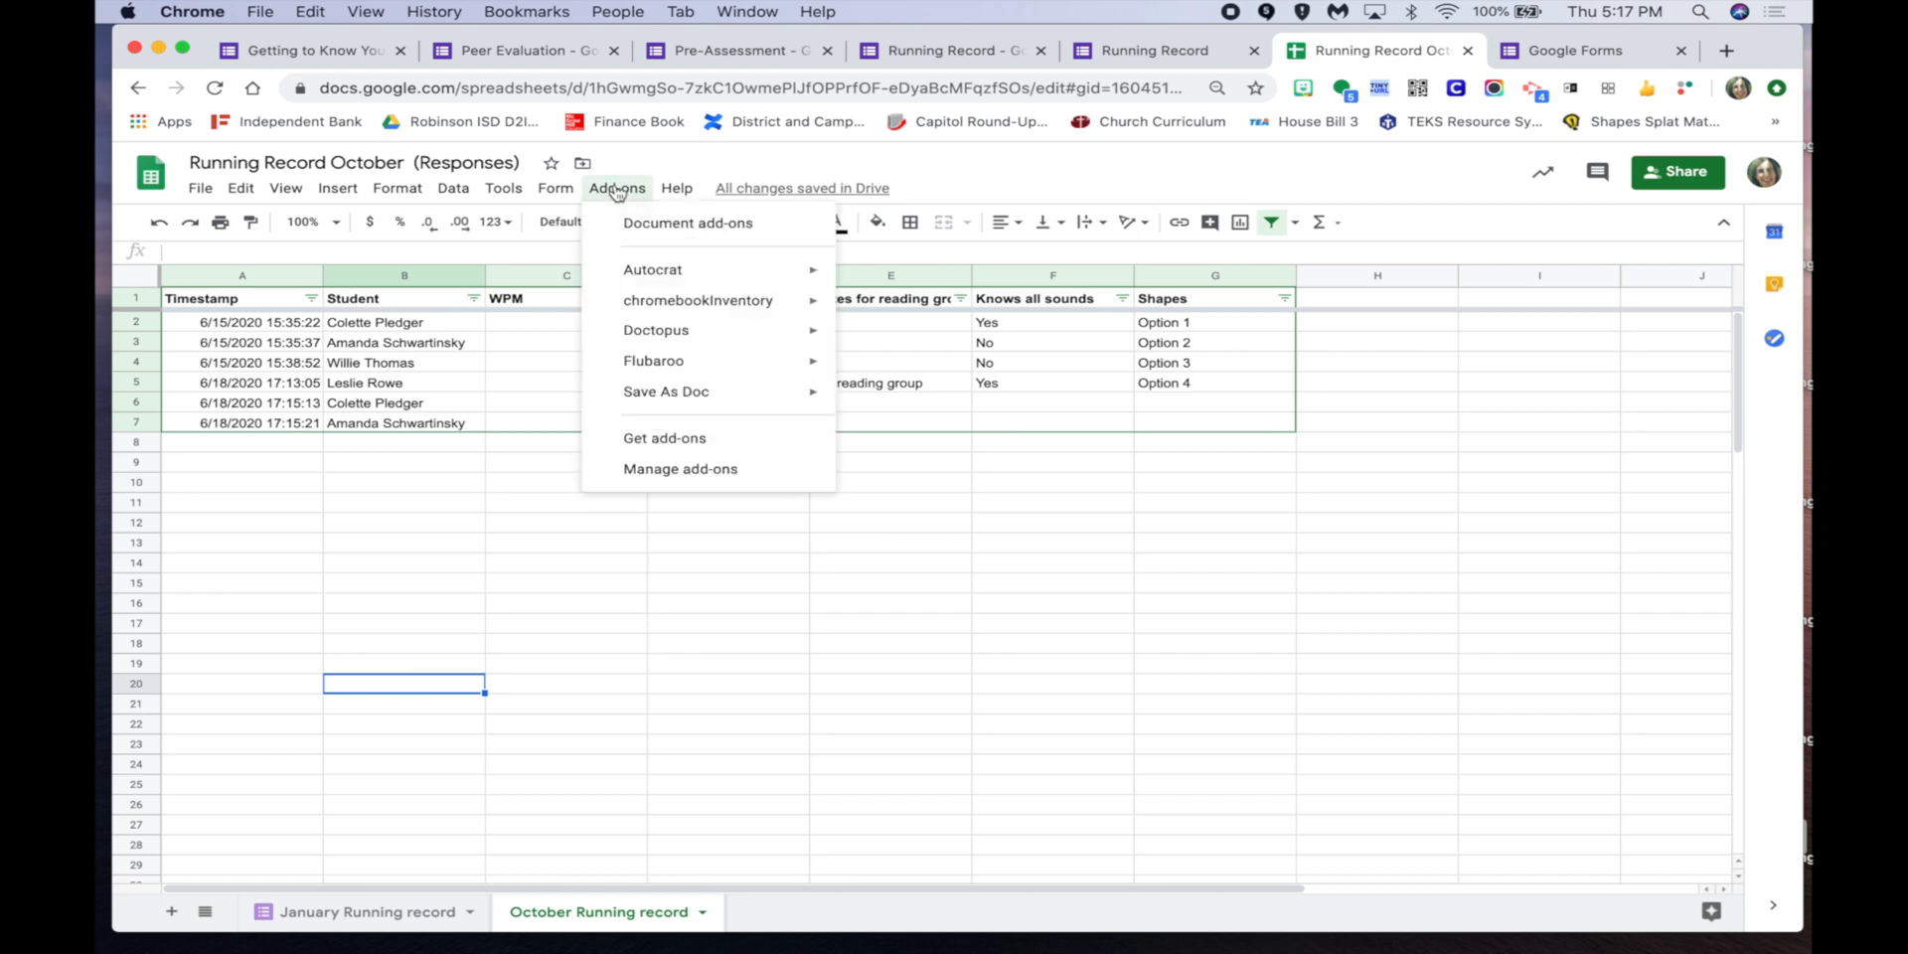
mouse_move(693, 394)
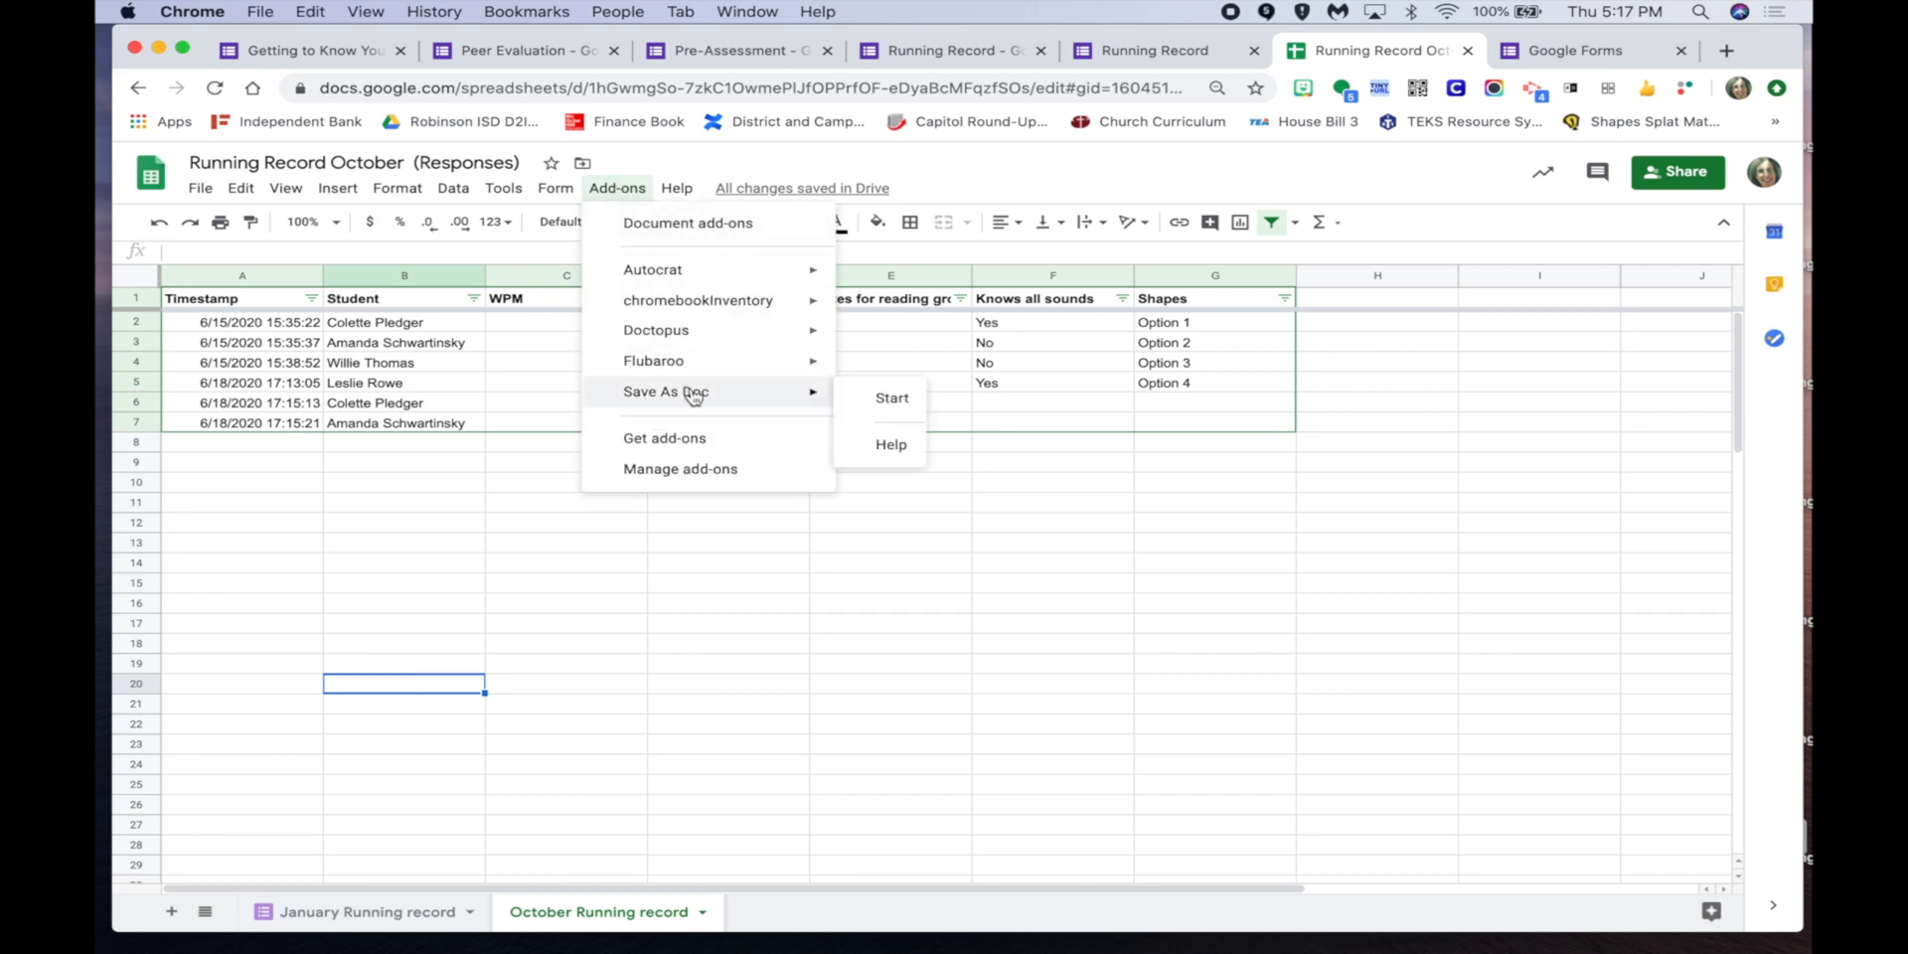
left_click(884, 398)
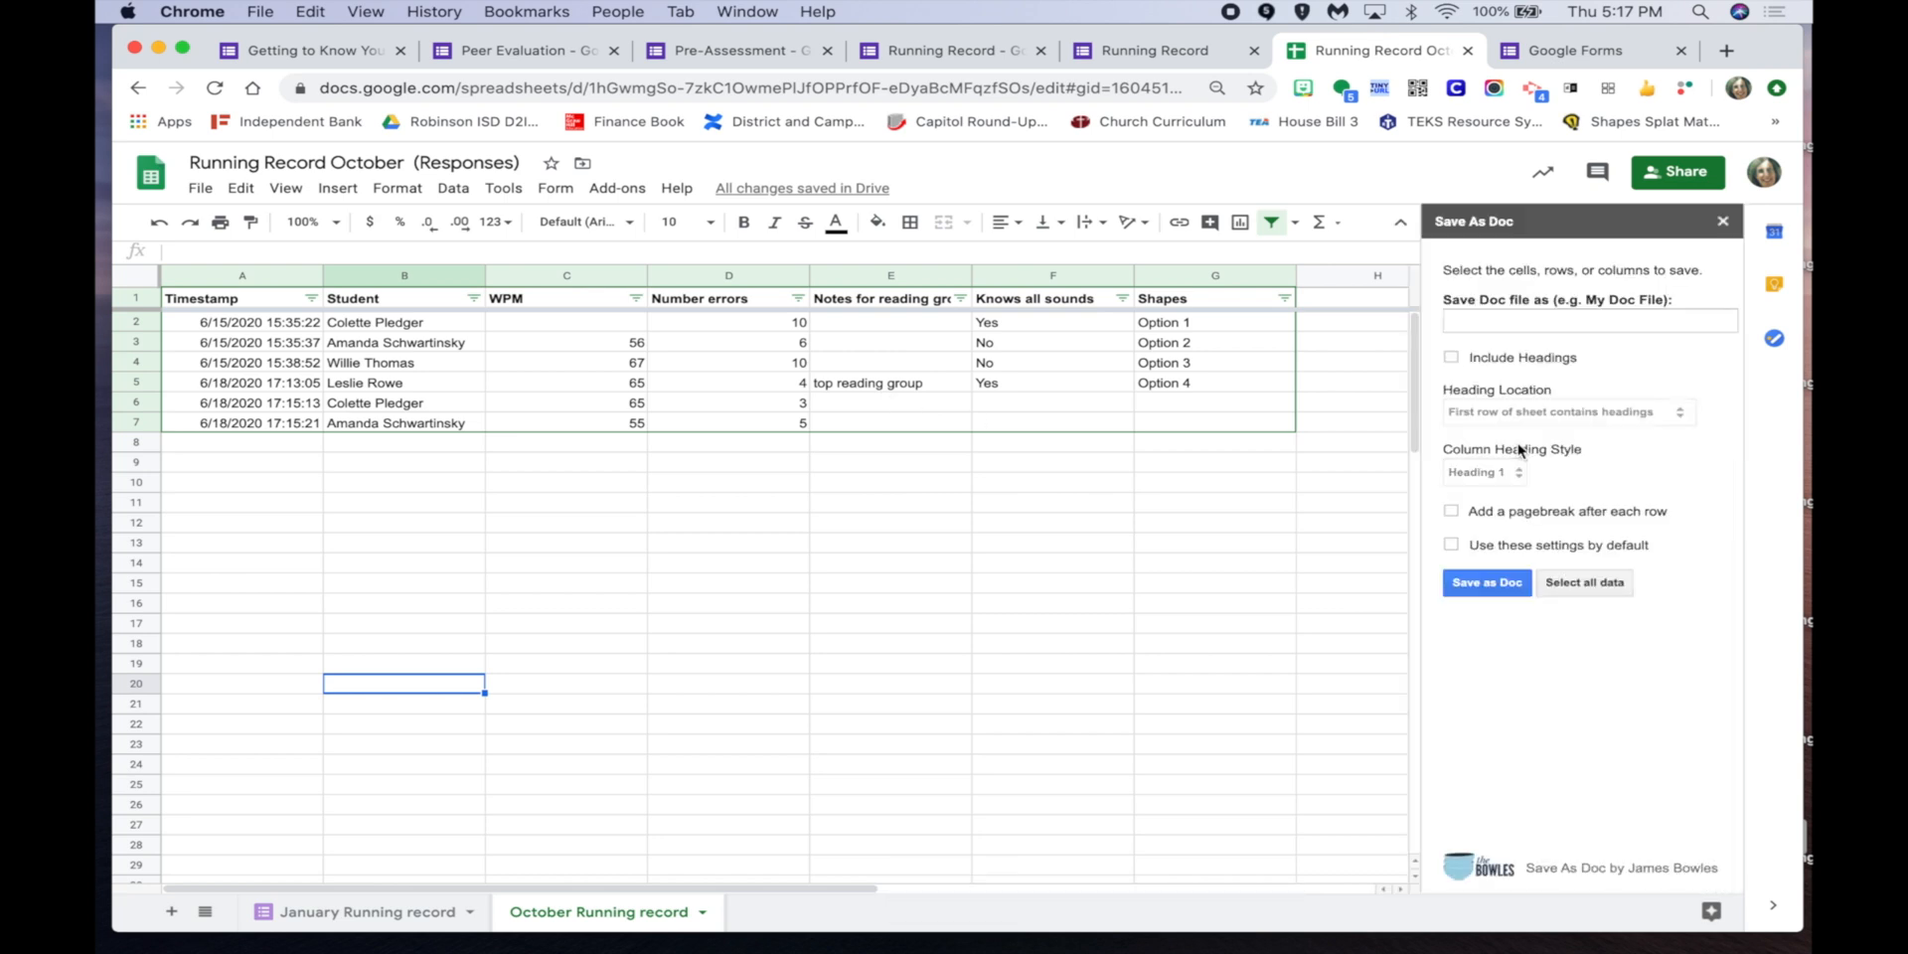
left_click(1451, 357)
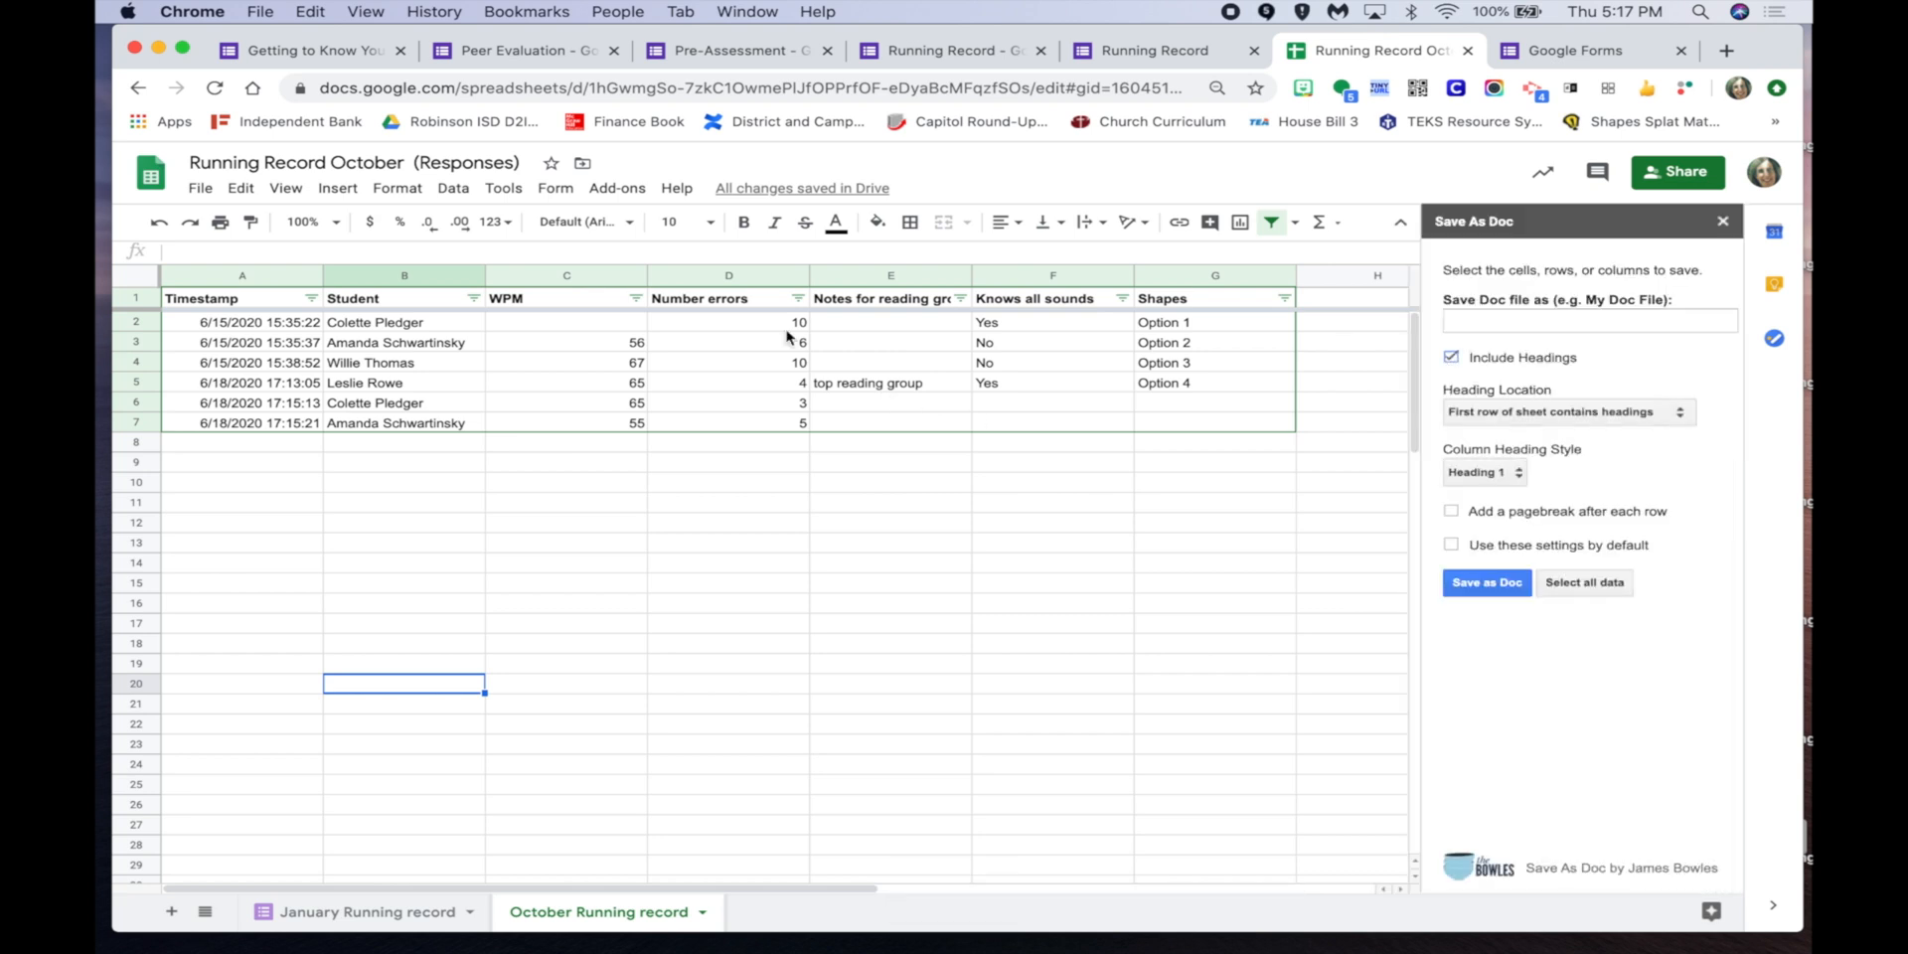
left_click(1450, 360)
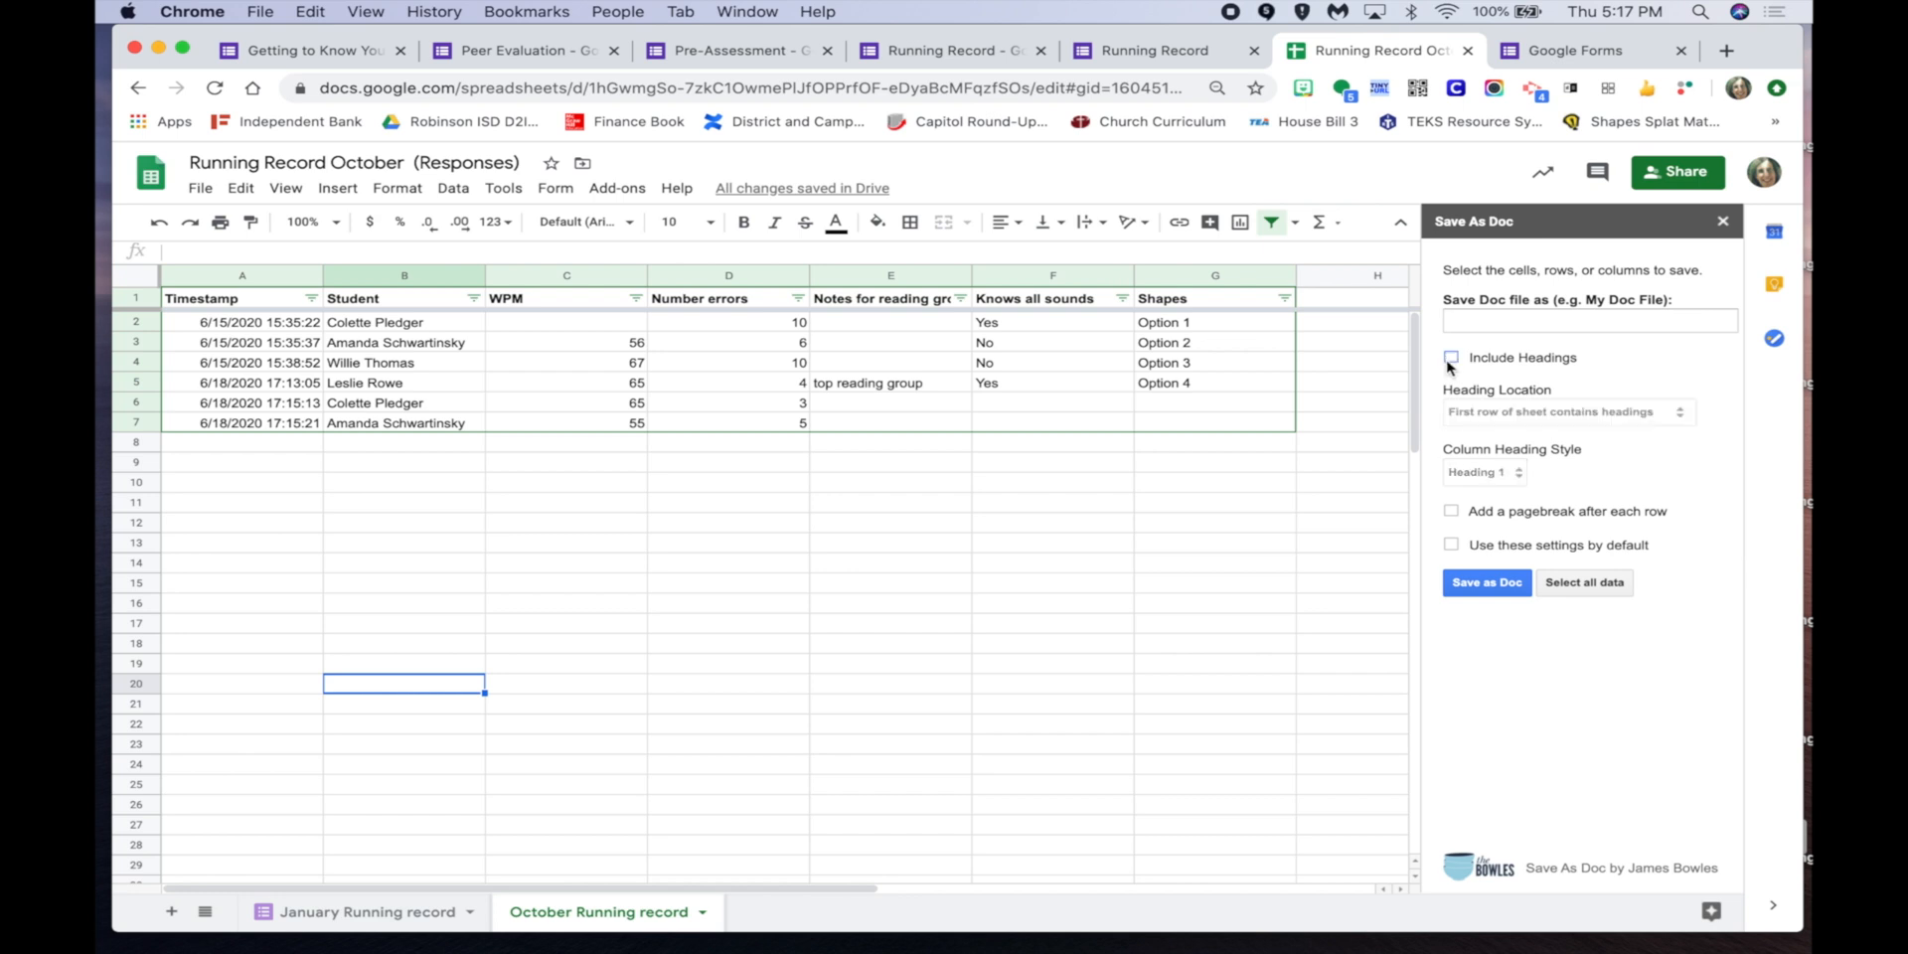
left_click(1452, 512)
Select all response data, save it as the Doc 'Running Record October', and open it.
left_click(1580, 585)
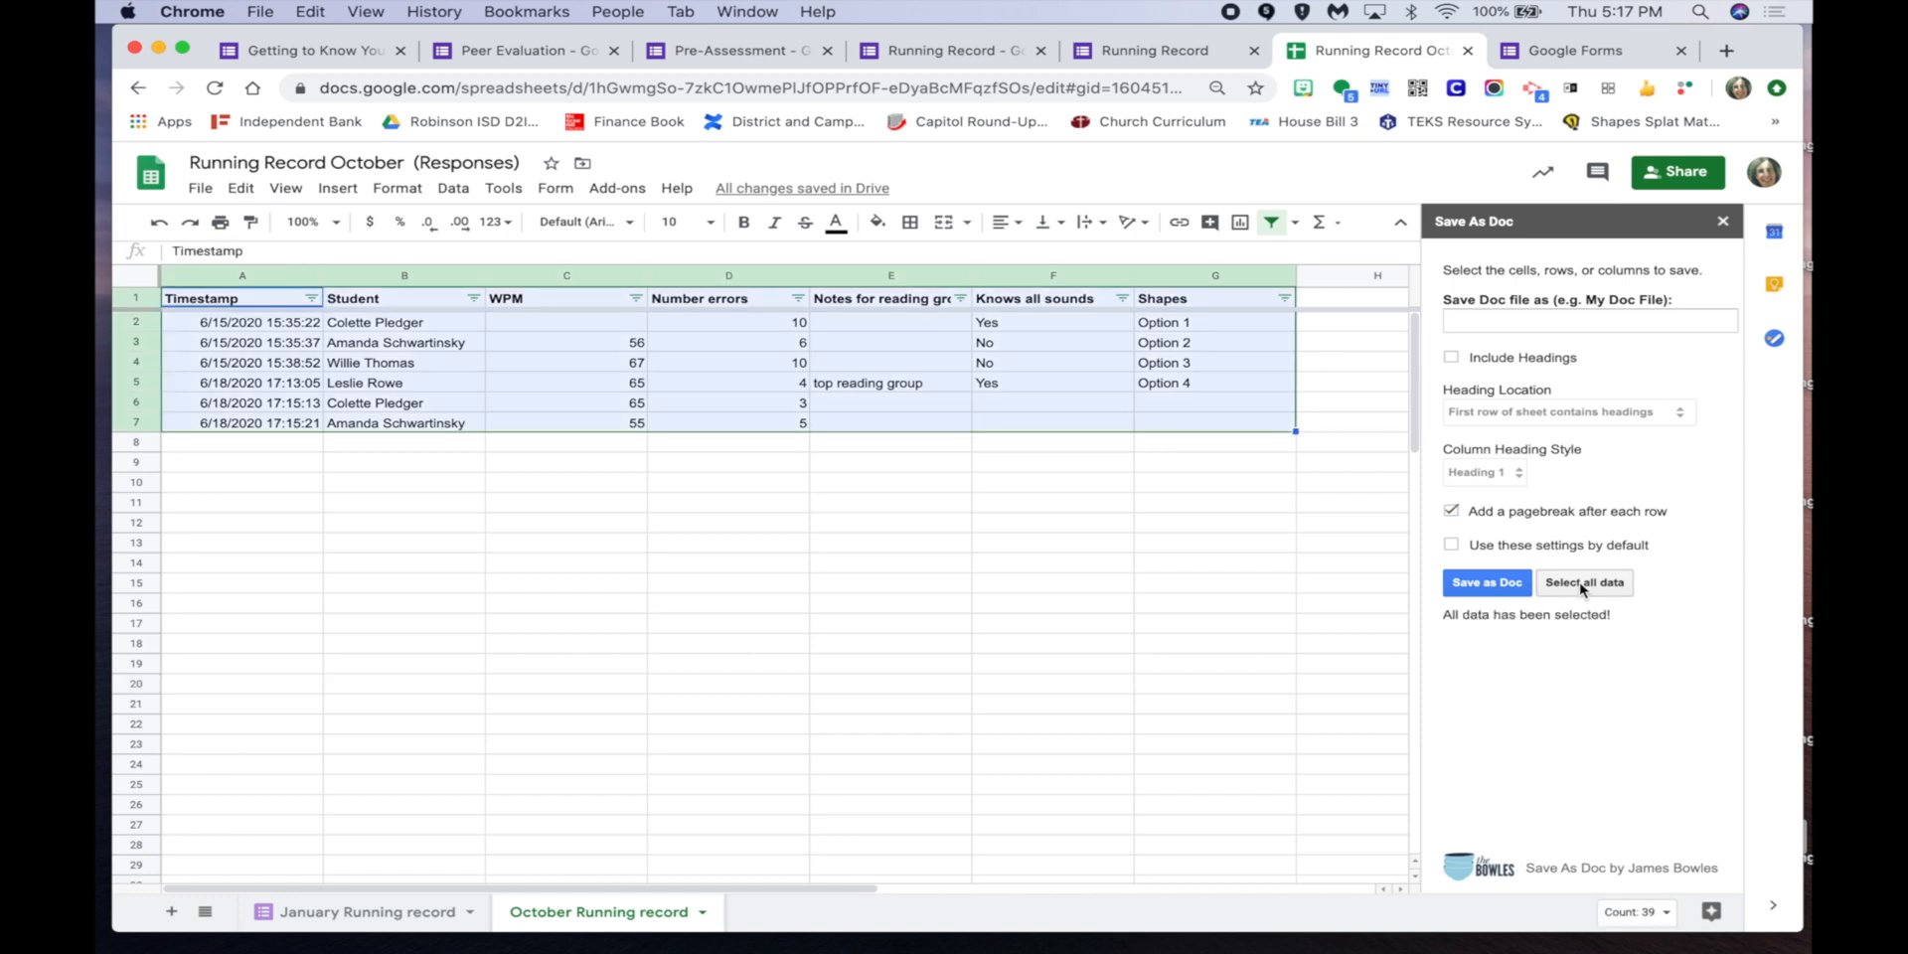
left_click(1503, 585)
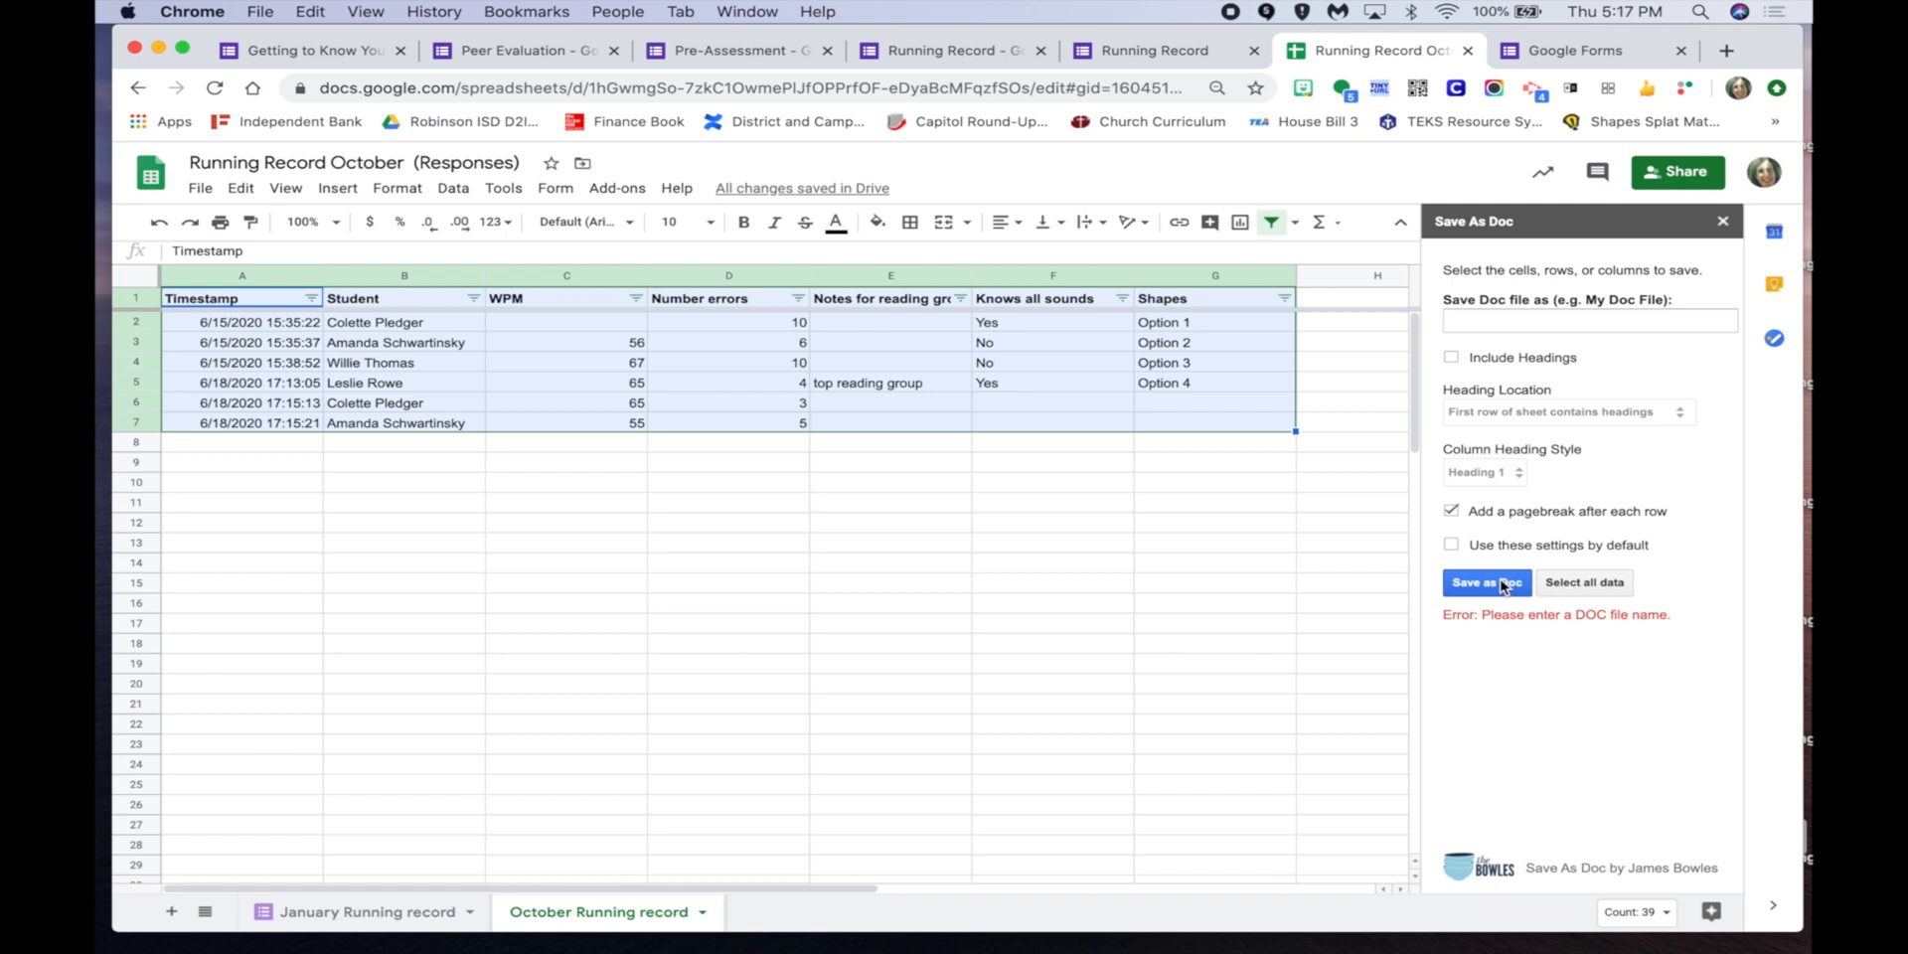
left_click(1493, 321)
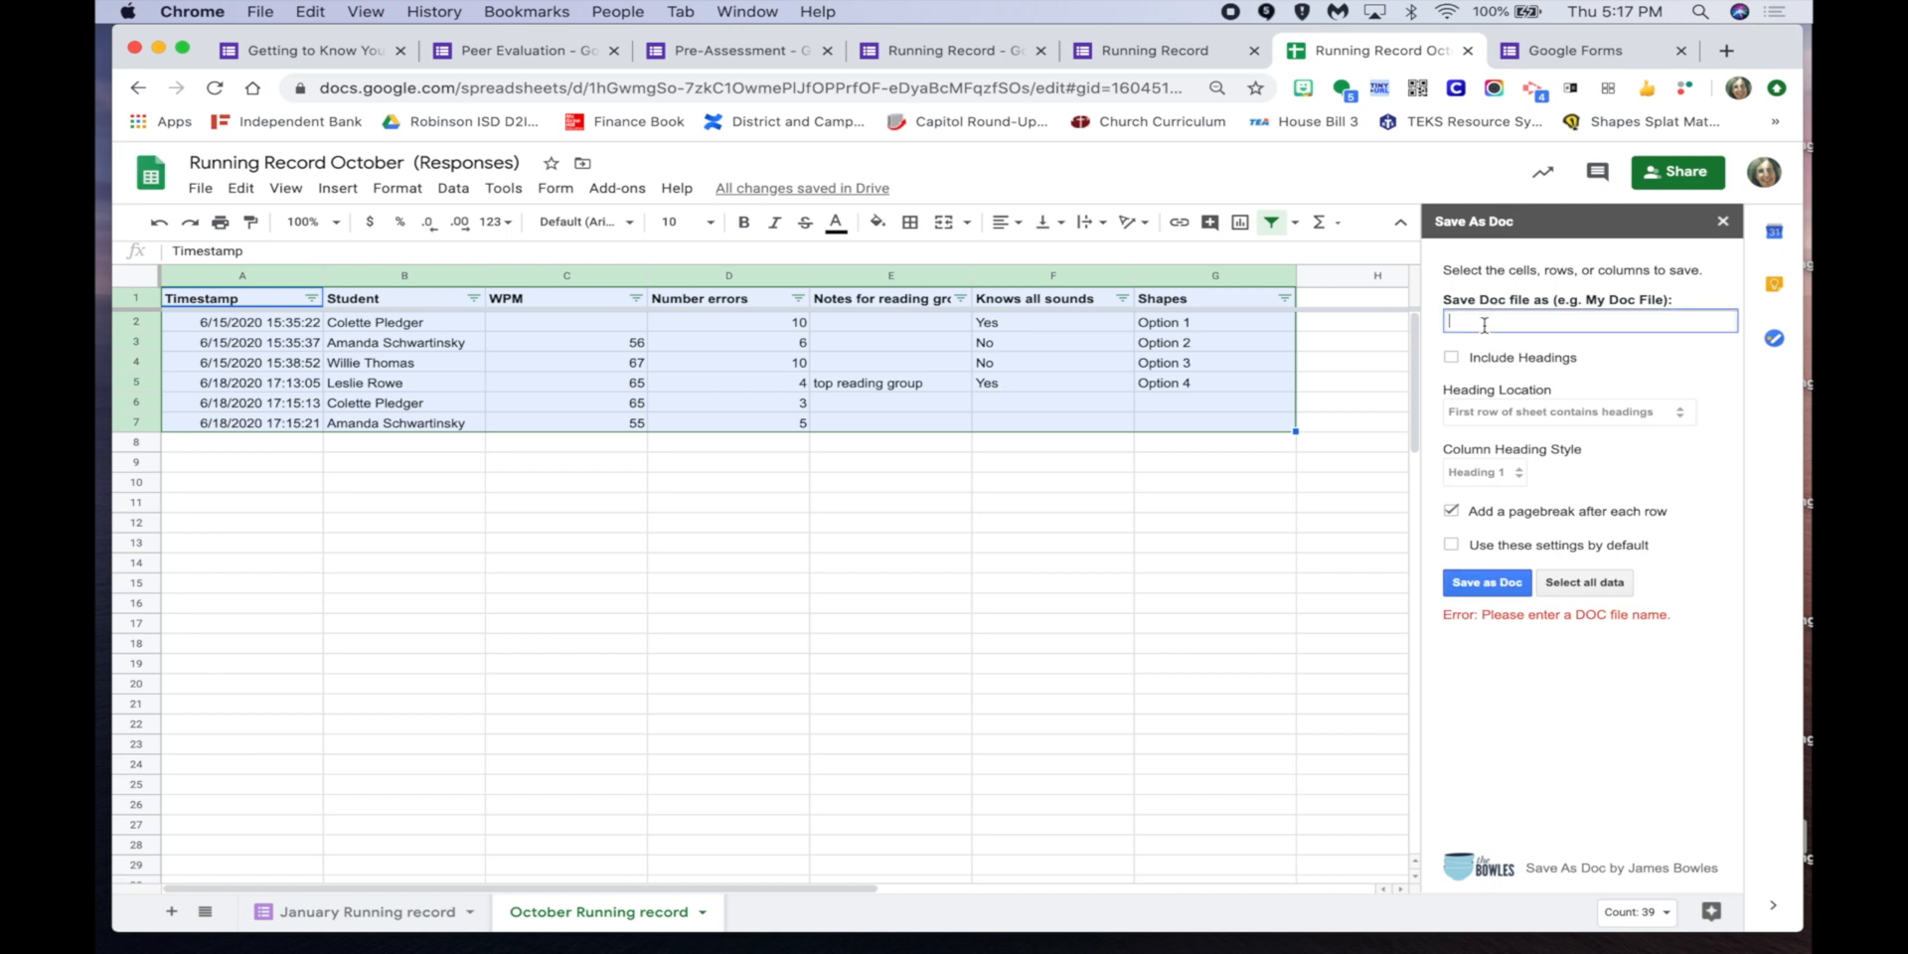
type("Rn")
type("unning Re")
type("cord October")
left_click(1489, 582)
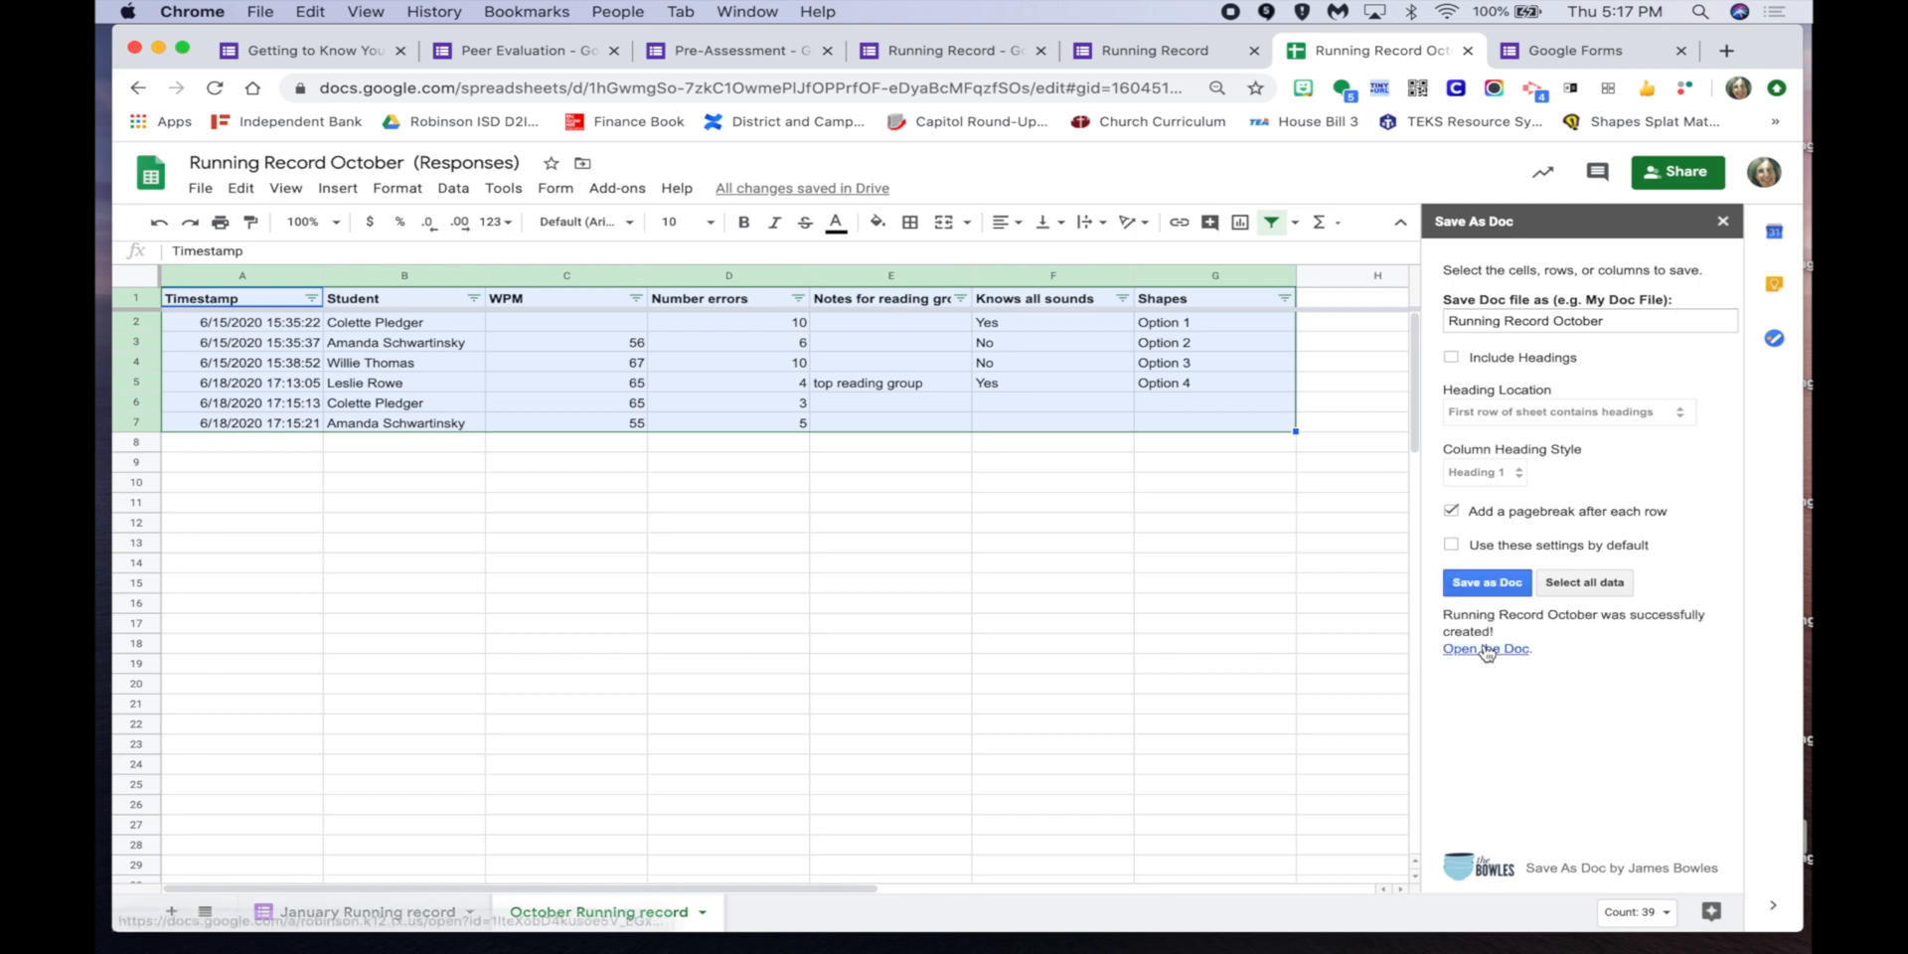
left_click(1488, 652)
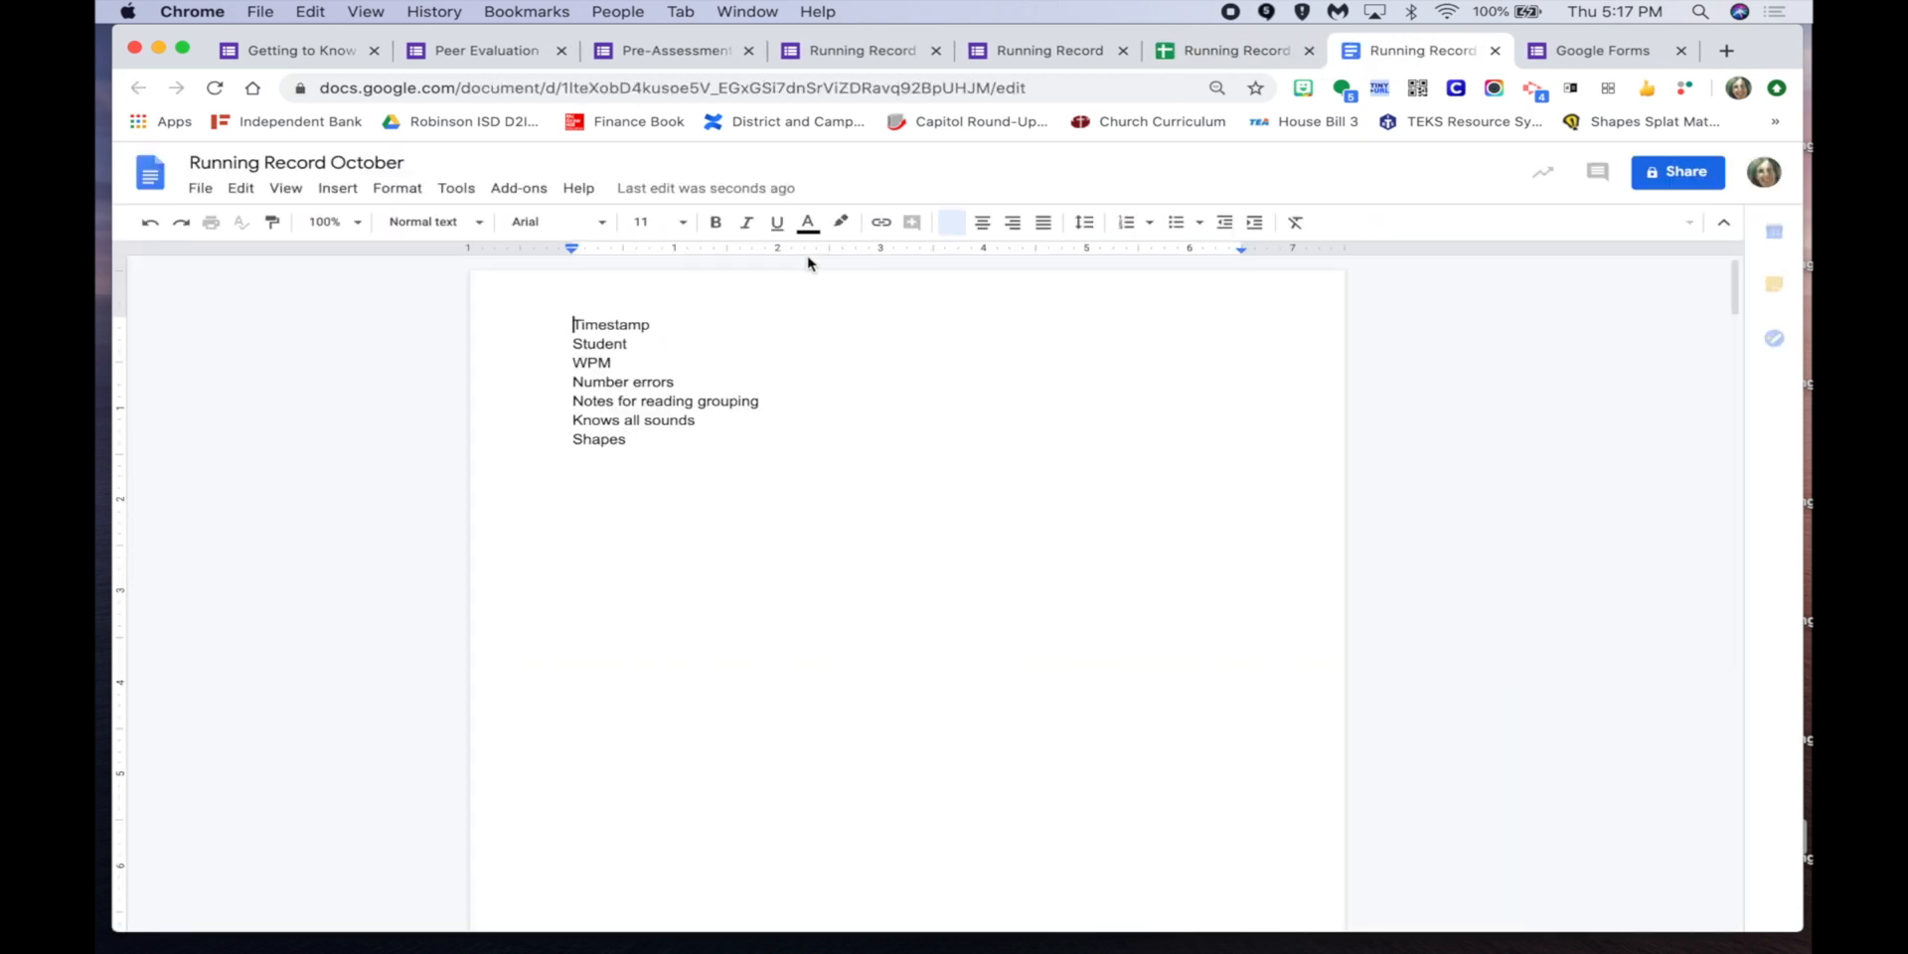
Look through the unformatted 'Running Record October' Doc, then return to the responses spreadsheet.
scroll(886, 596, "down", 10)
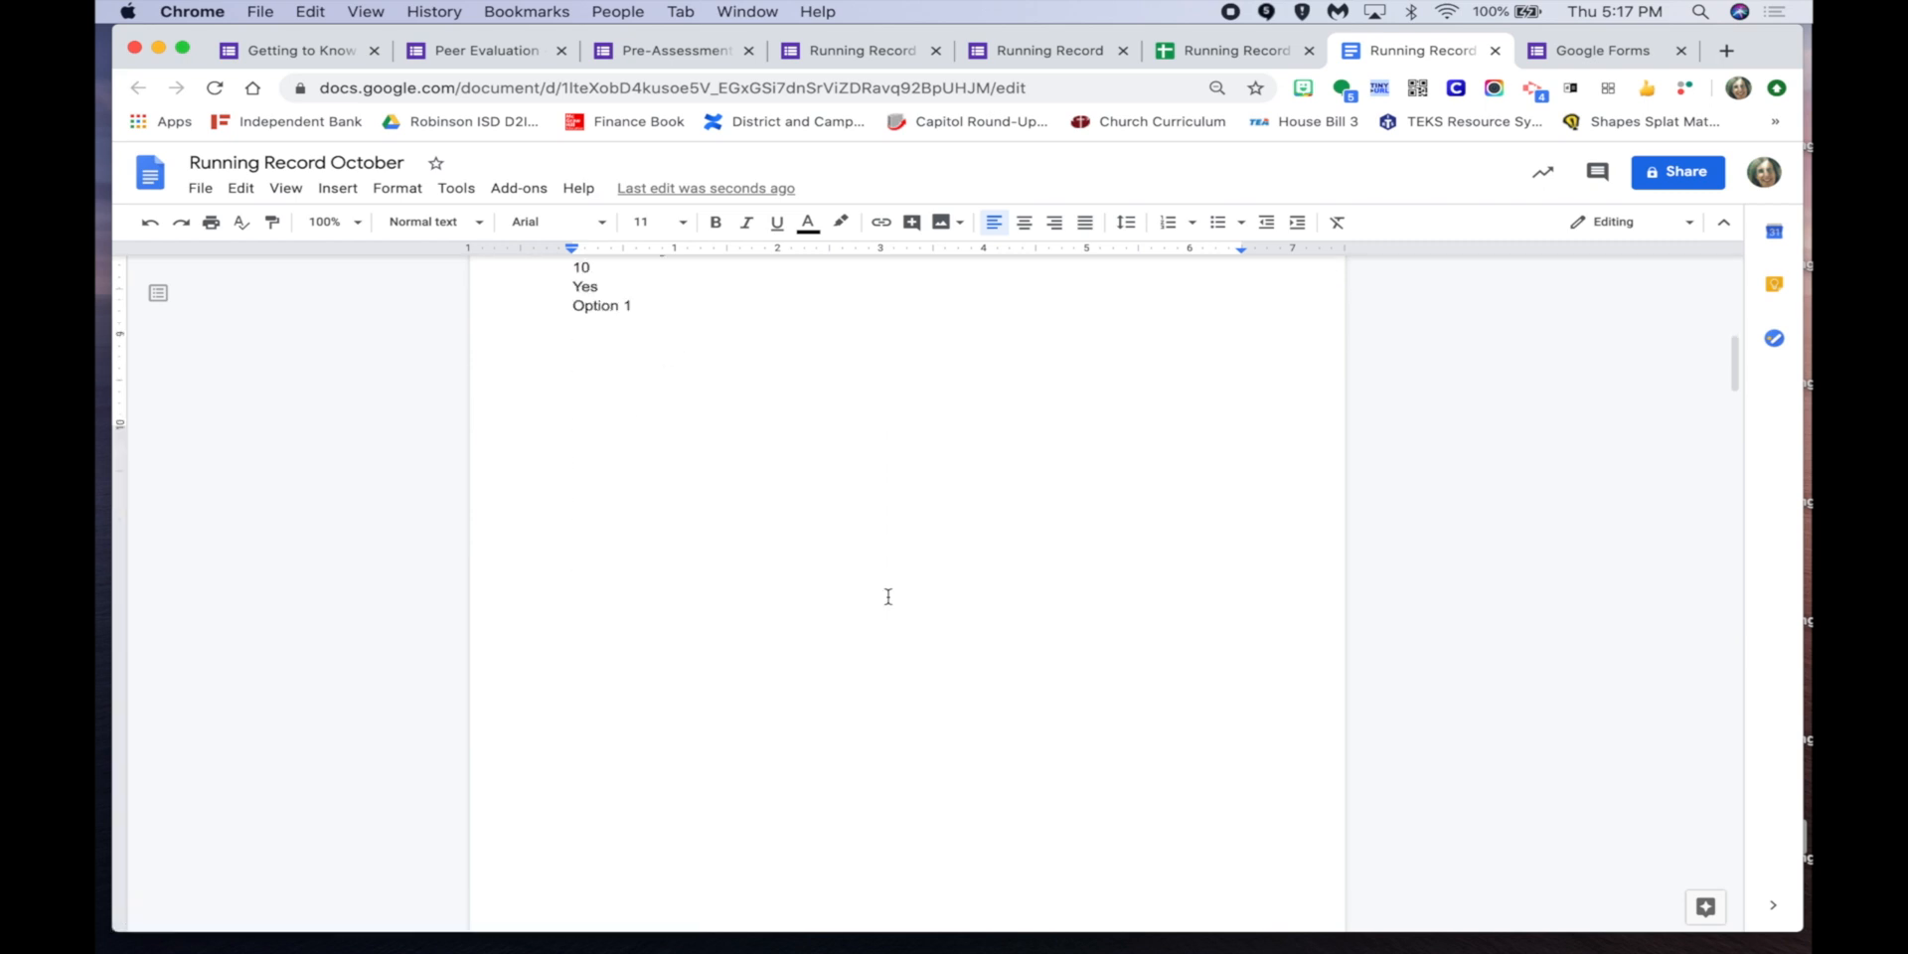
scroll(888, 596, "up", 1)
left_click_drag(568, 458, 703, 532)
left_click(752, 550)
scroll(754, 550, "up", 15)
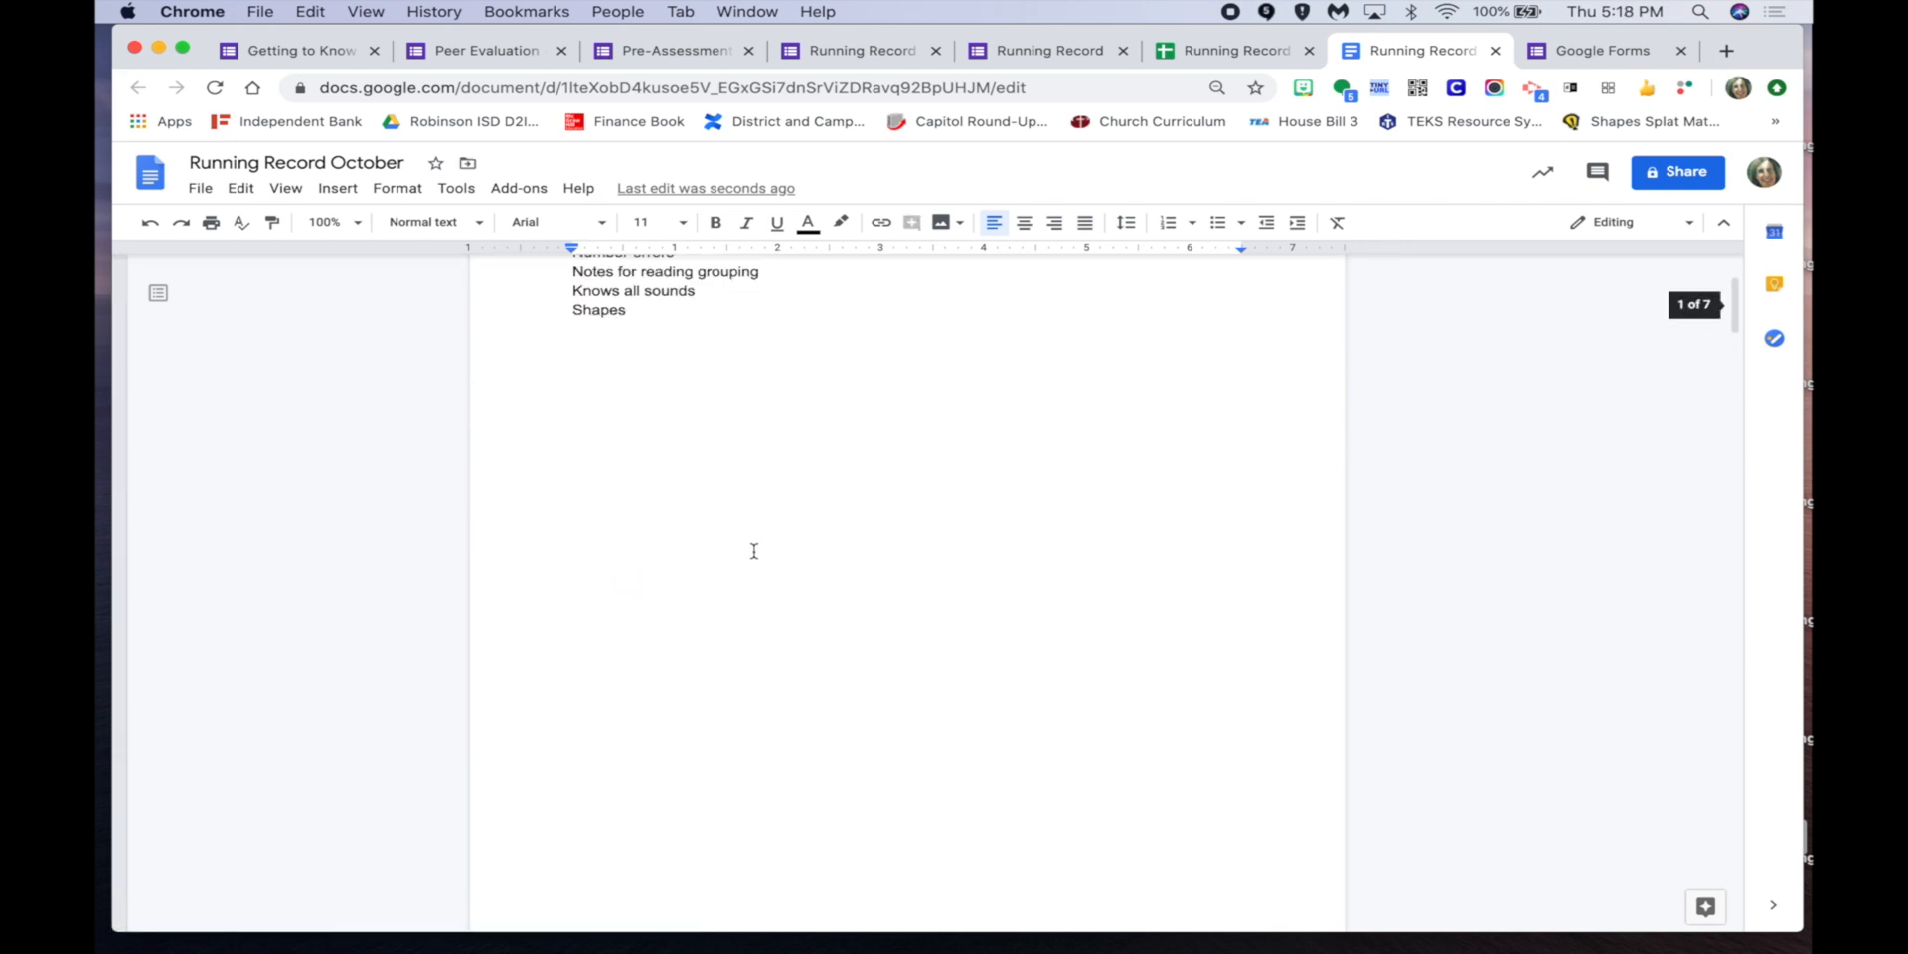
left_click_drag(570, 362, 587, 364)
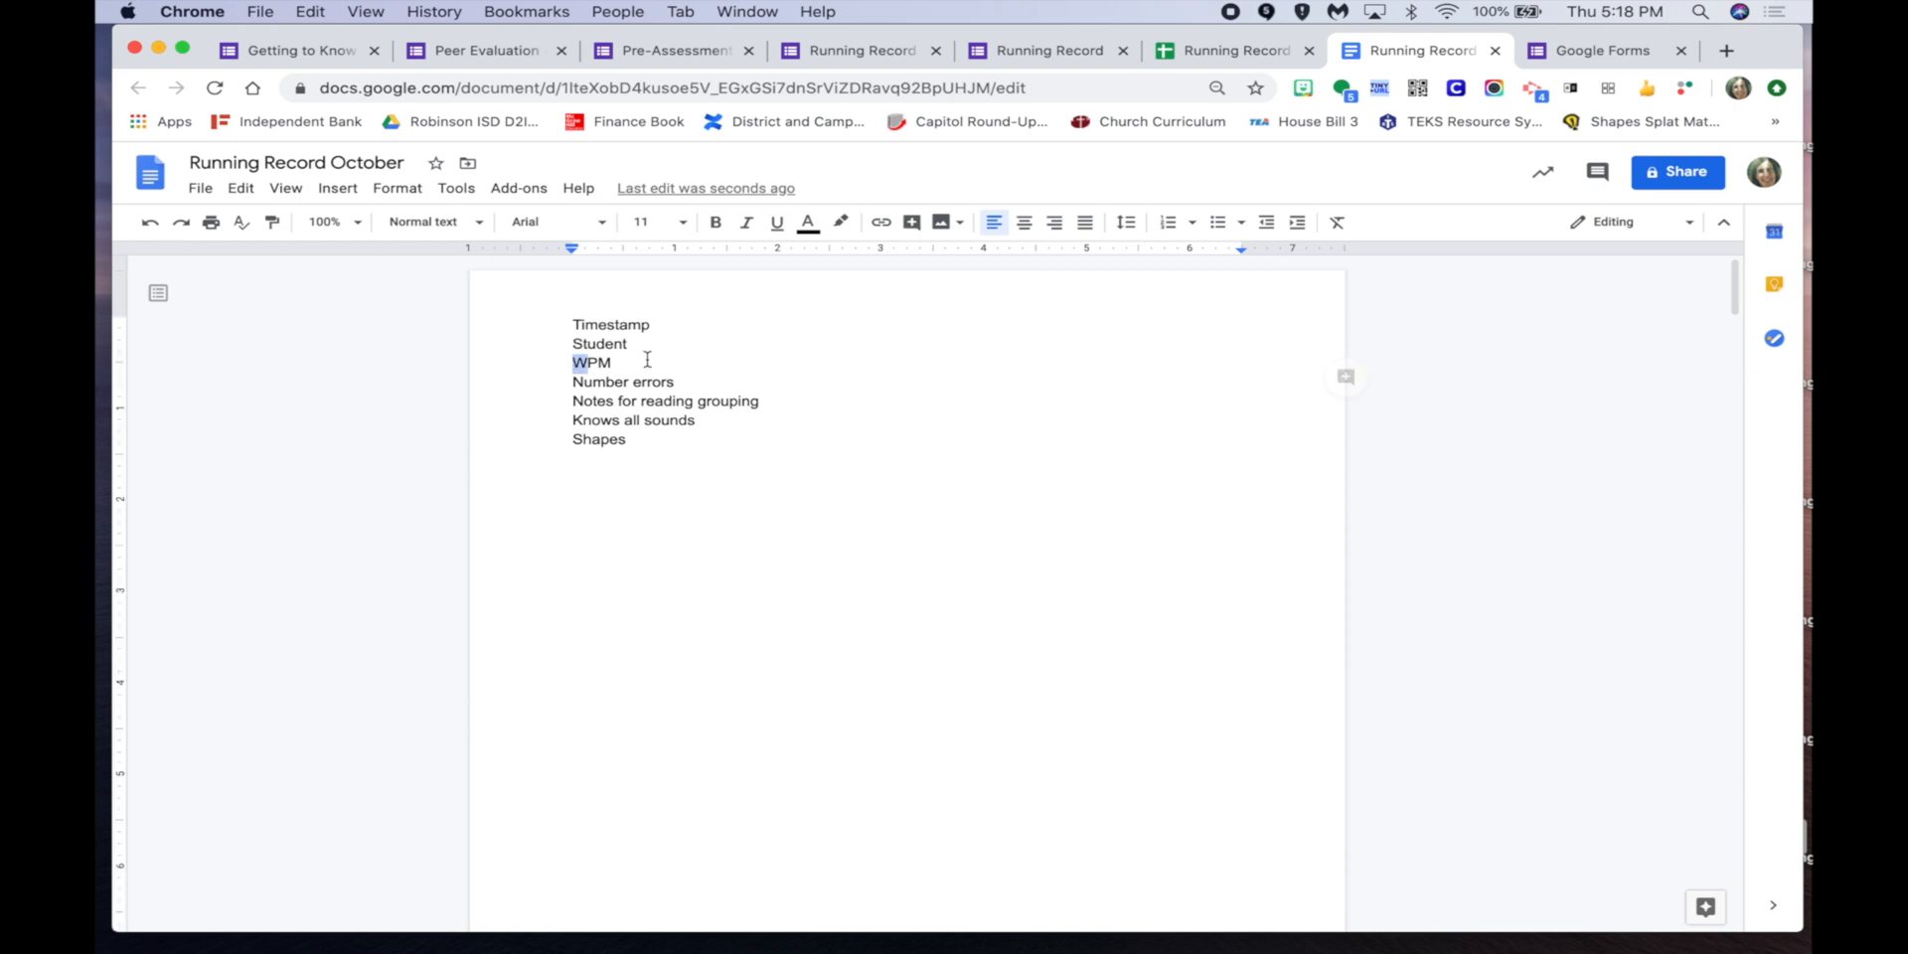
left_click(1232, 50)
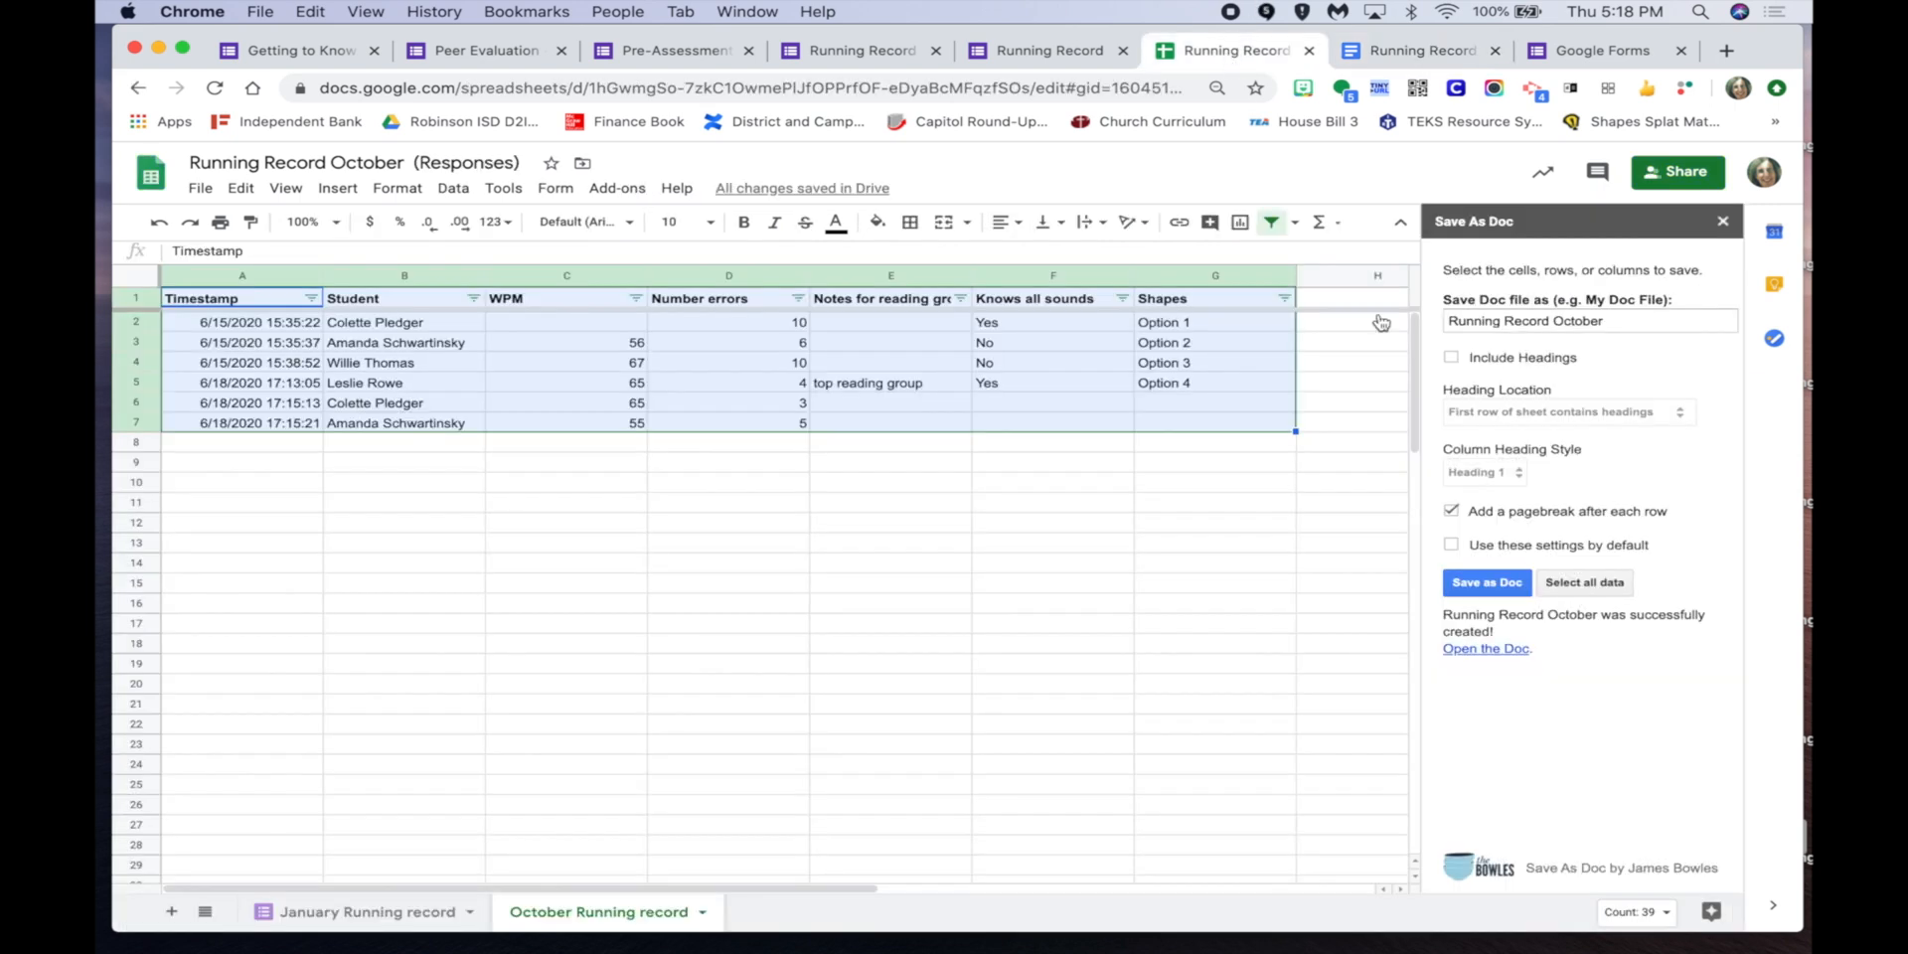
Re-export all response data with Include Headings checked and open the new formatted Doc.
left_click(1452, 356)
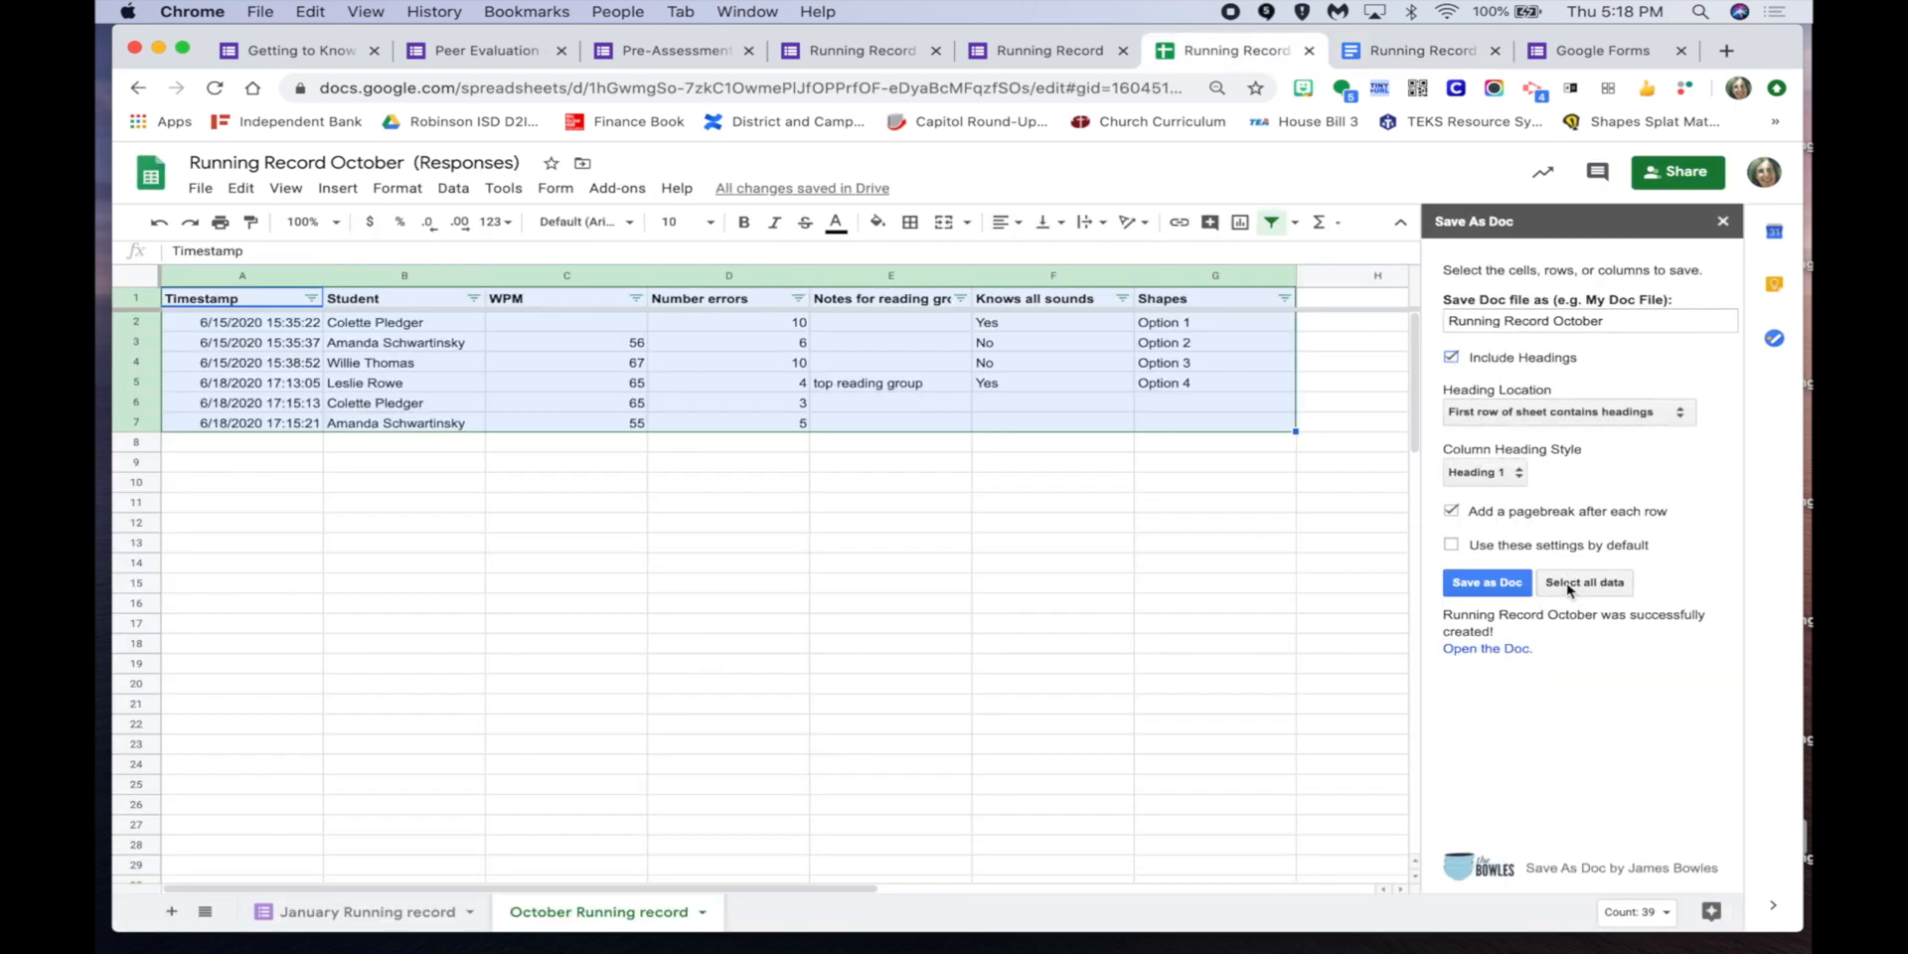
left_click(1596, 586)
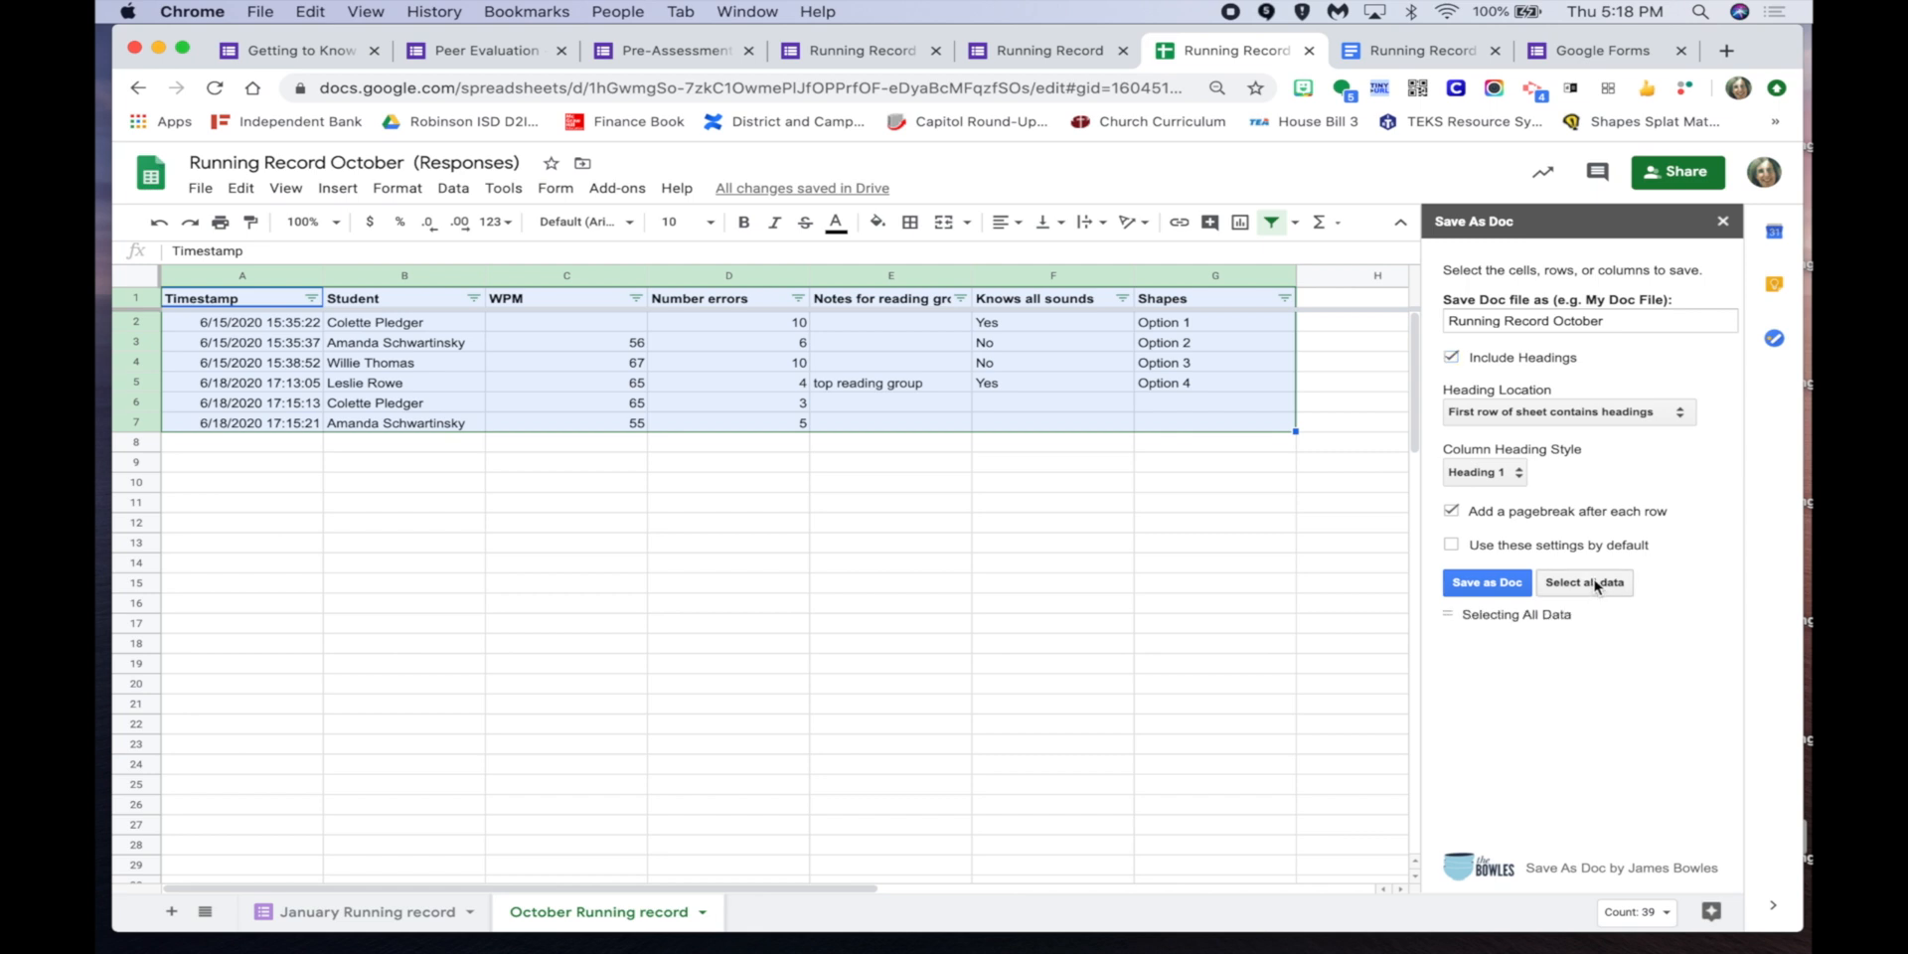
left_click(1475, 583)
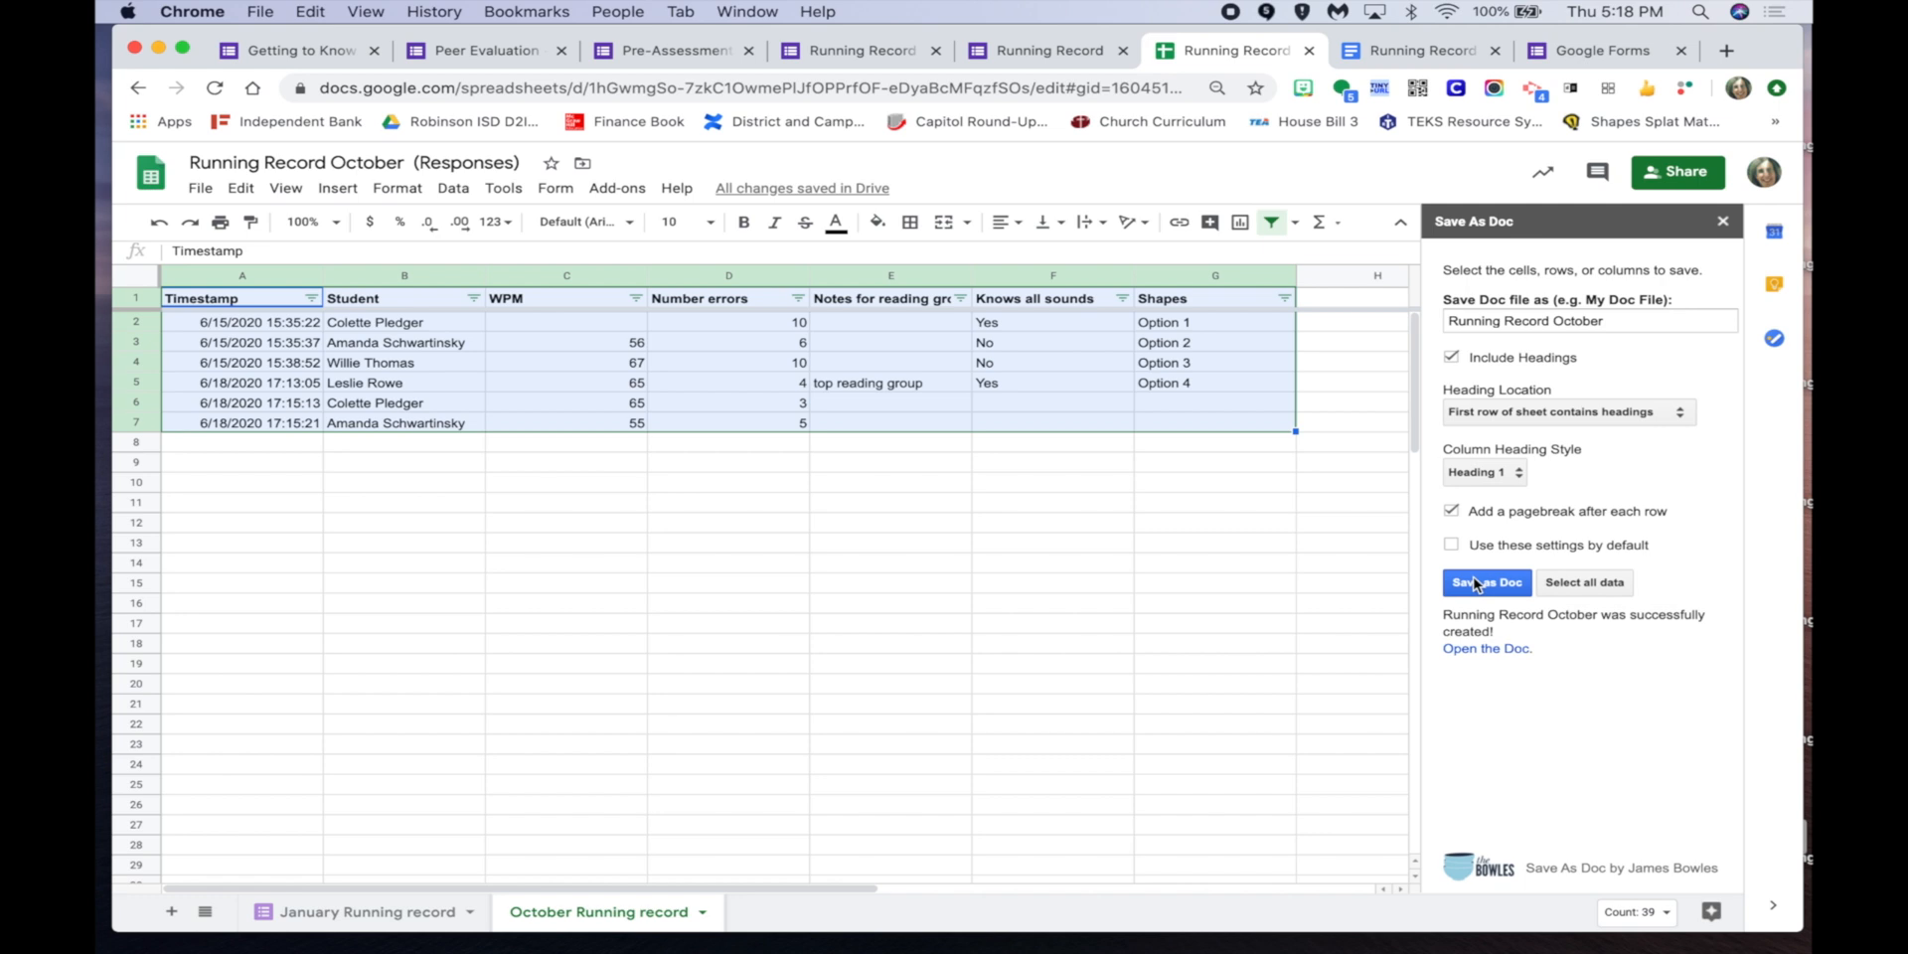
left_click(1480, 654)
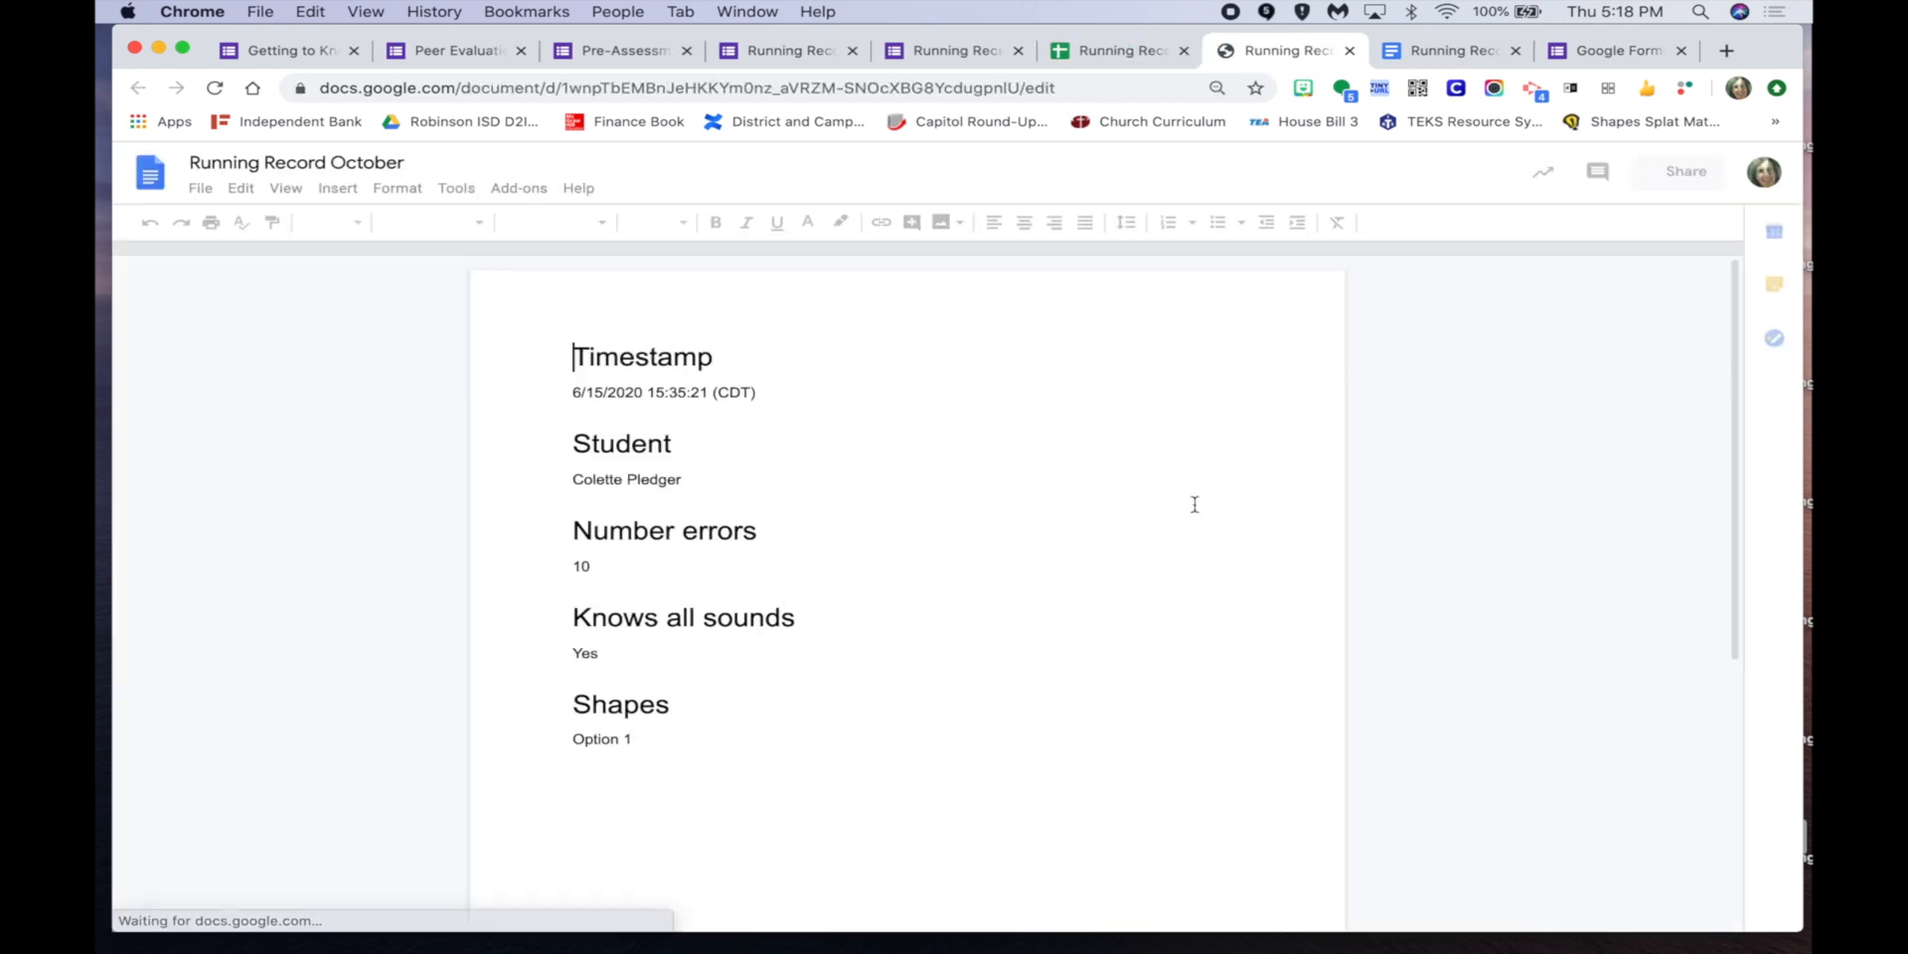
Scroll through the six-page heading-formatted Doc, then go back to the spreadsheet and the Running Record form.
scroll(1044, 696, "down", 5)
scroll(1043, 696, "down", 5)
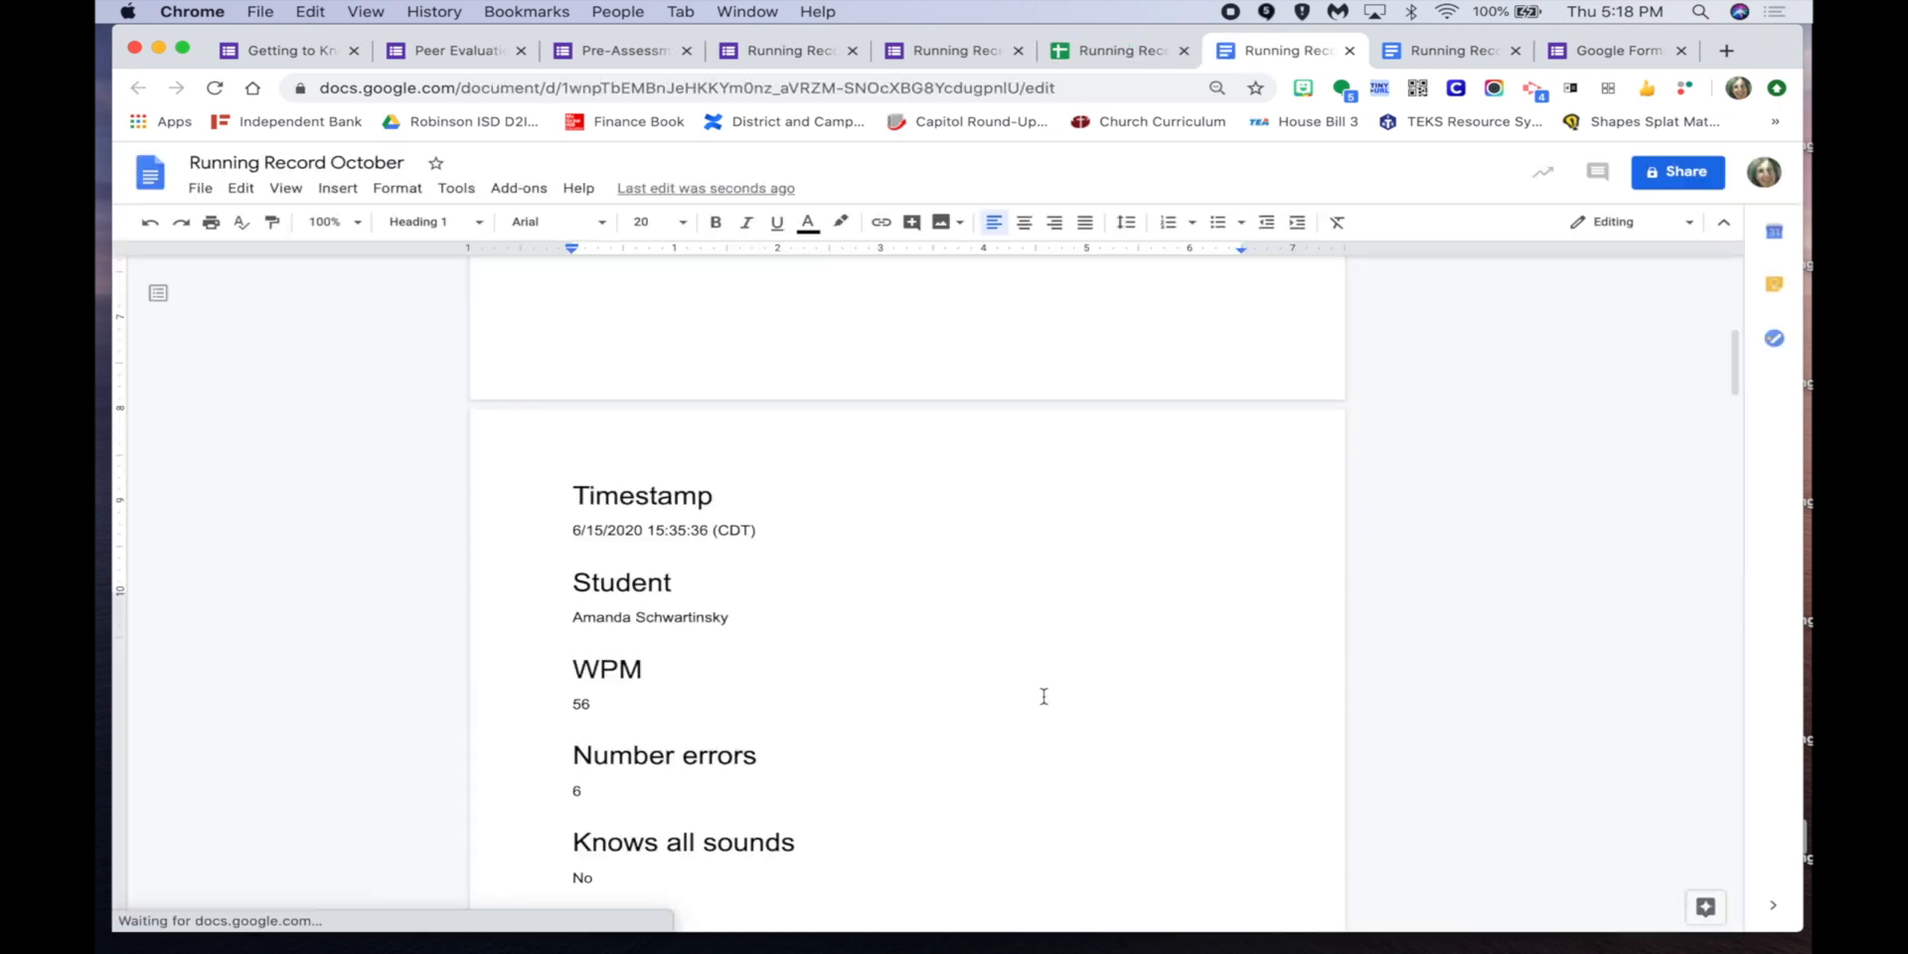
scroll(1044, 696, "up", 2)
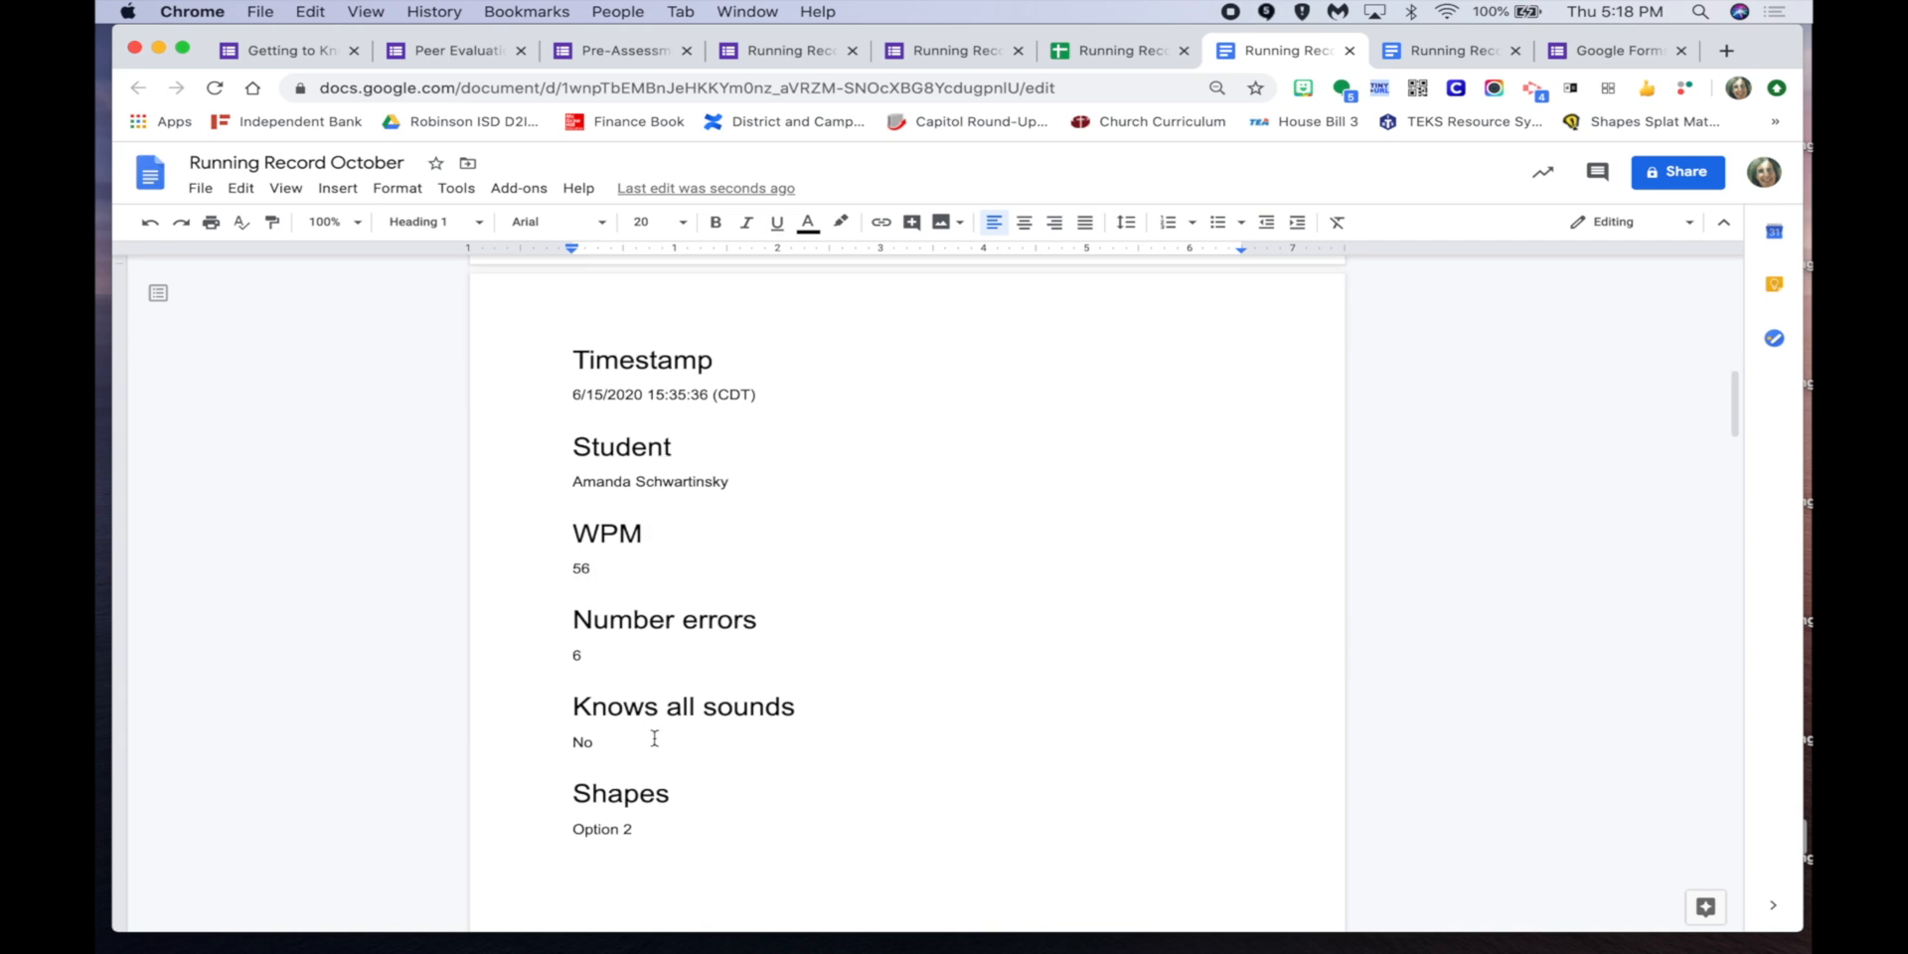
scroll(655, 755, "down", 2)
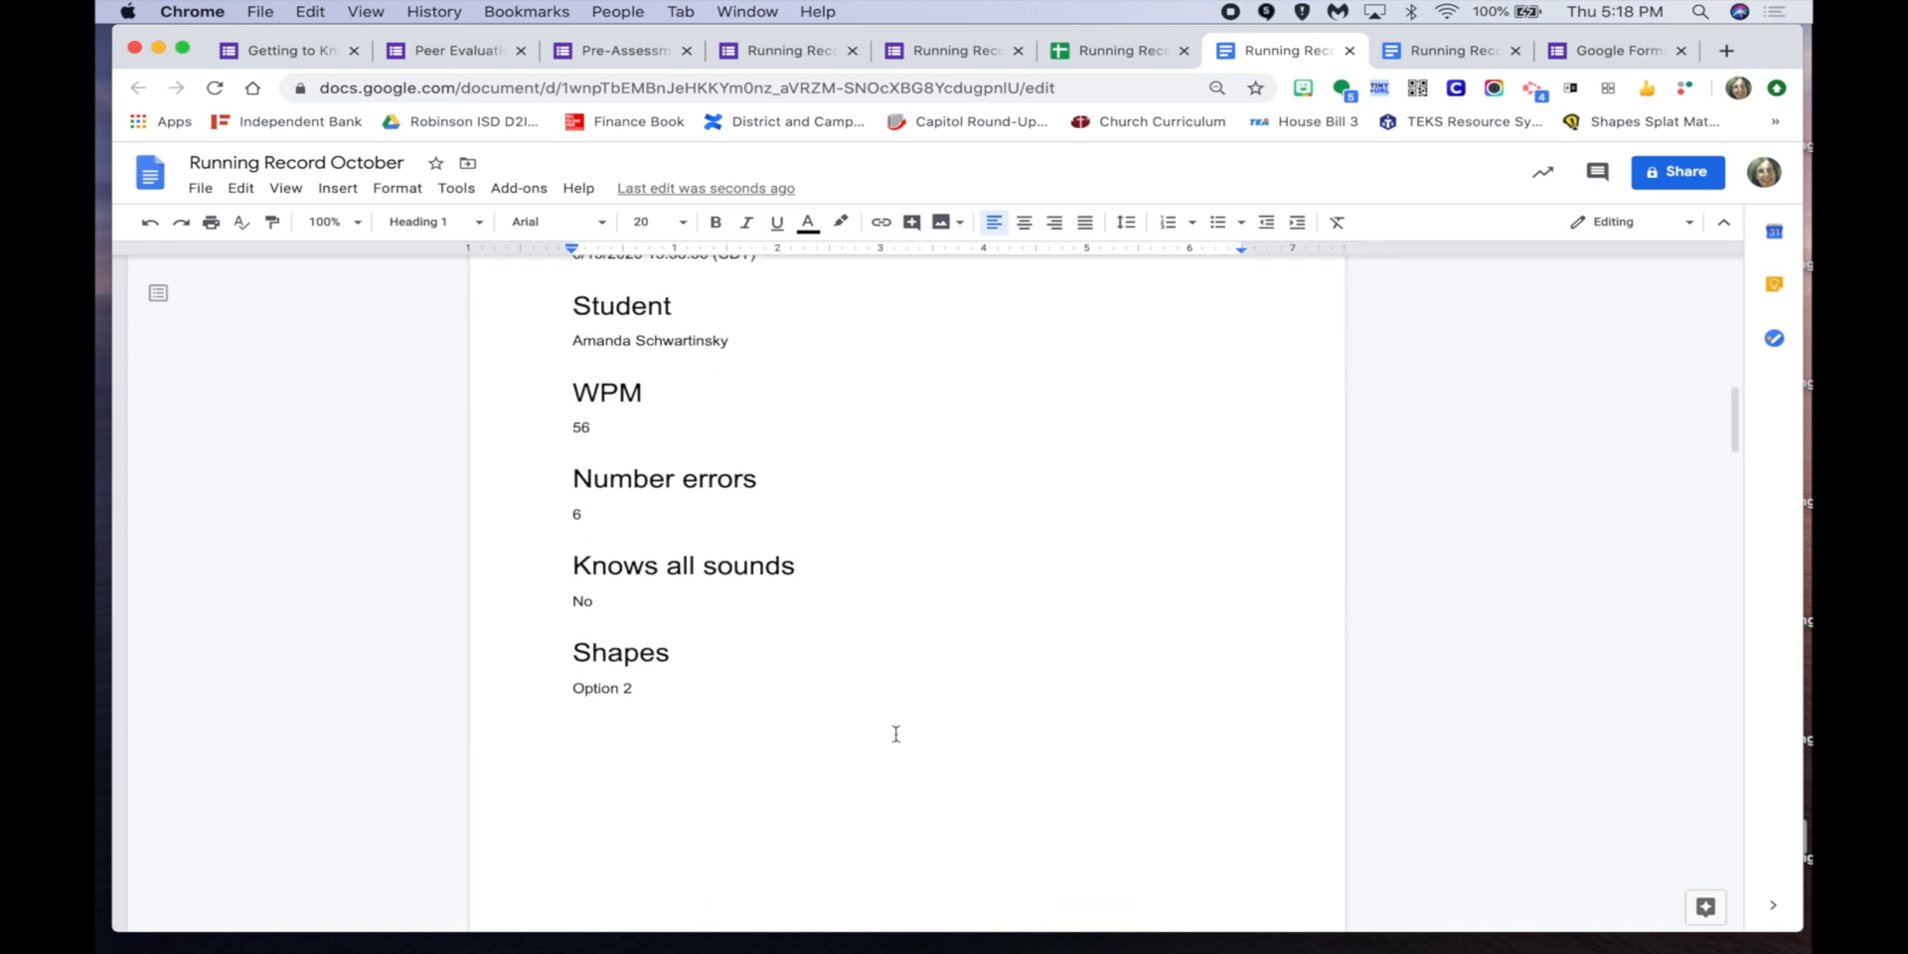
scroll(895, 733, "down", 5)
scroll(895, 733, "down", 10)
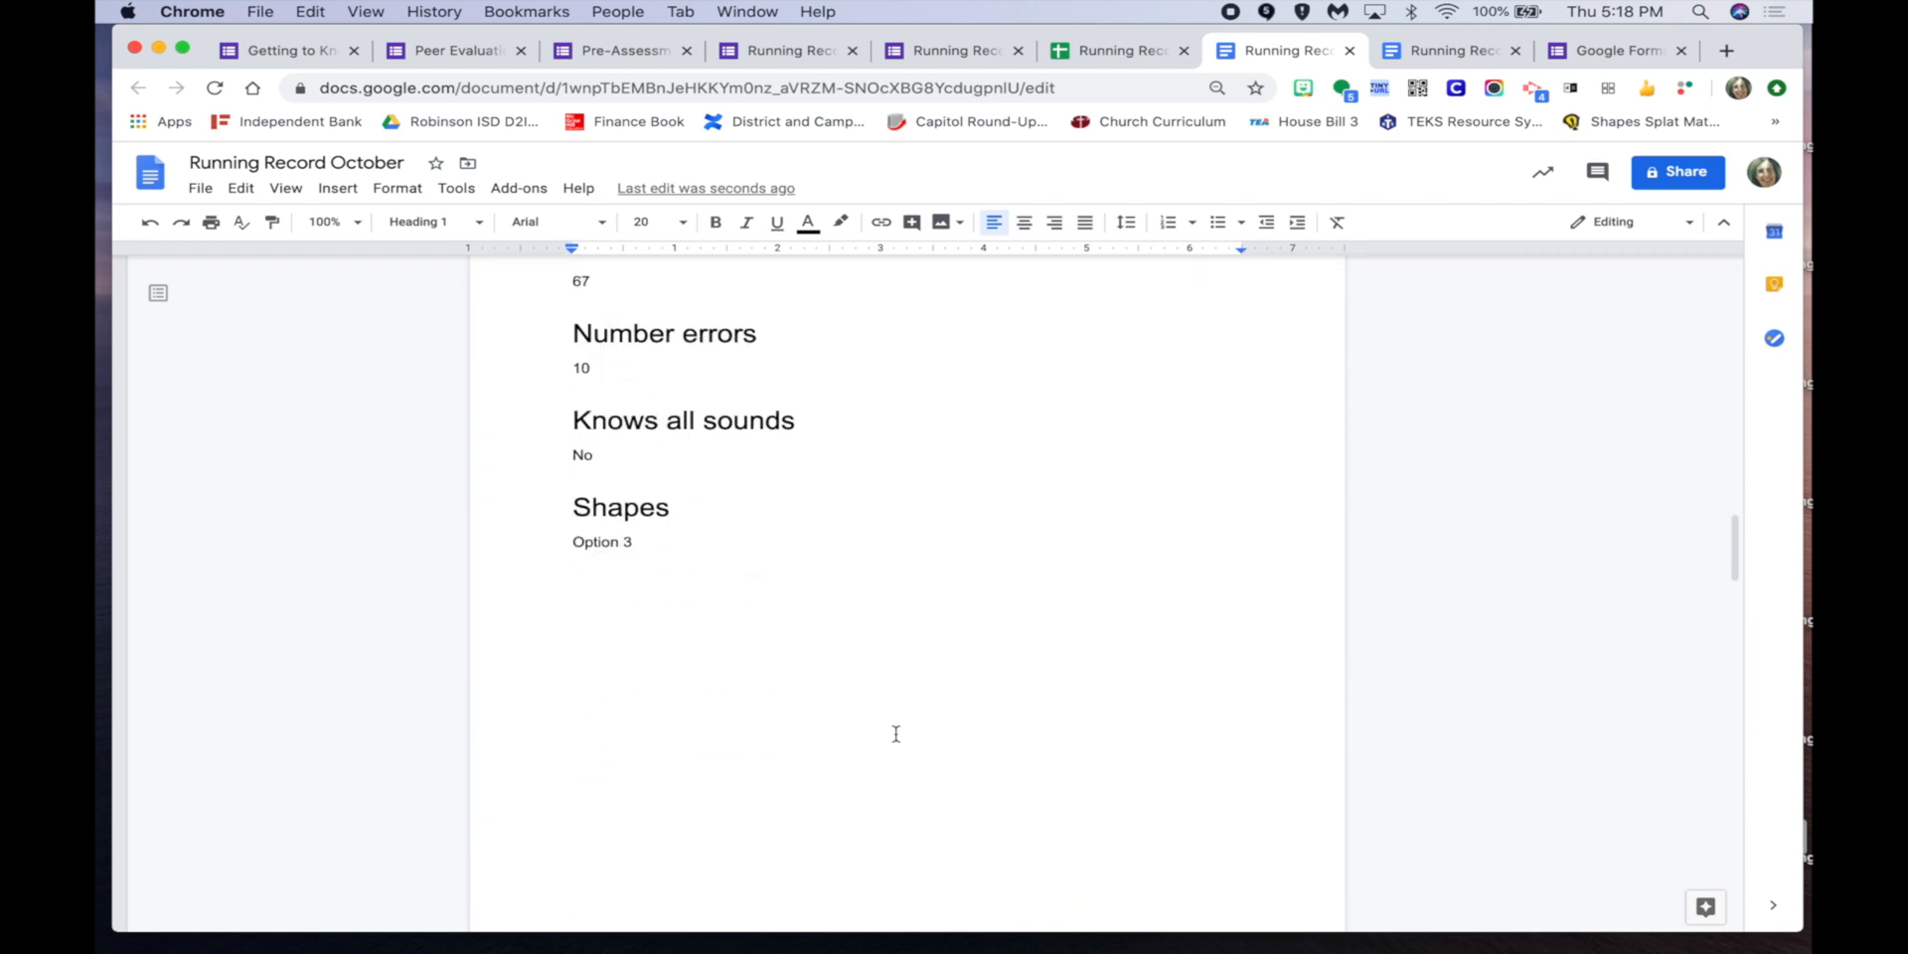
scroll(895, 733, "up", 10)
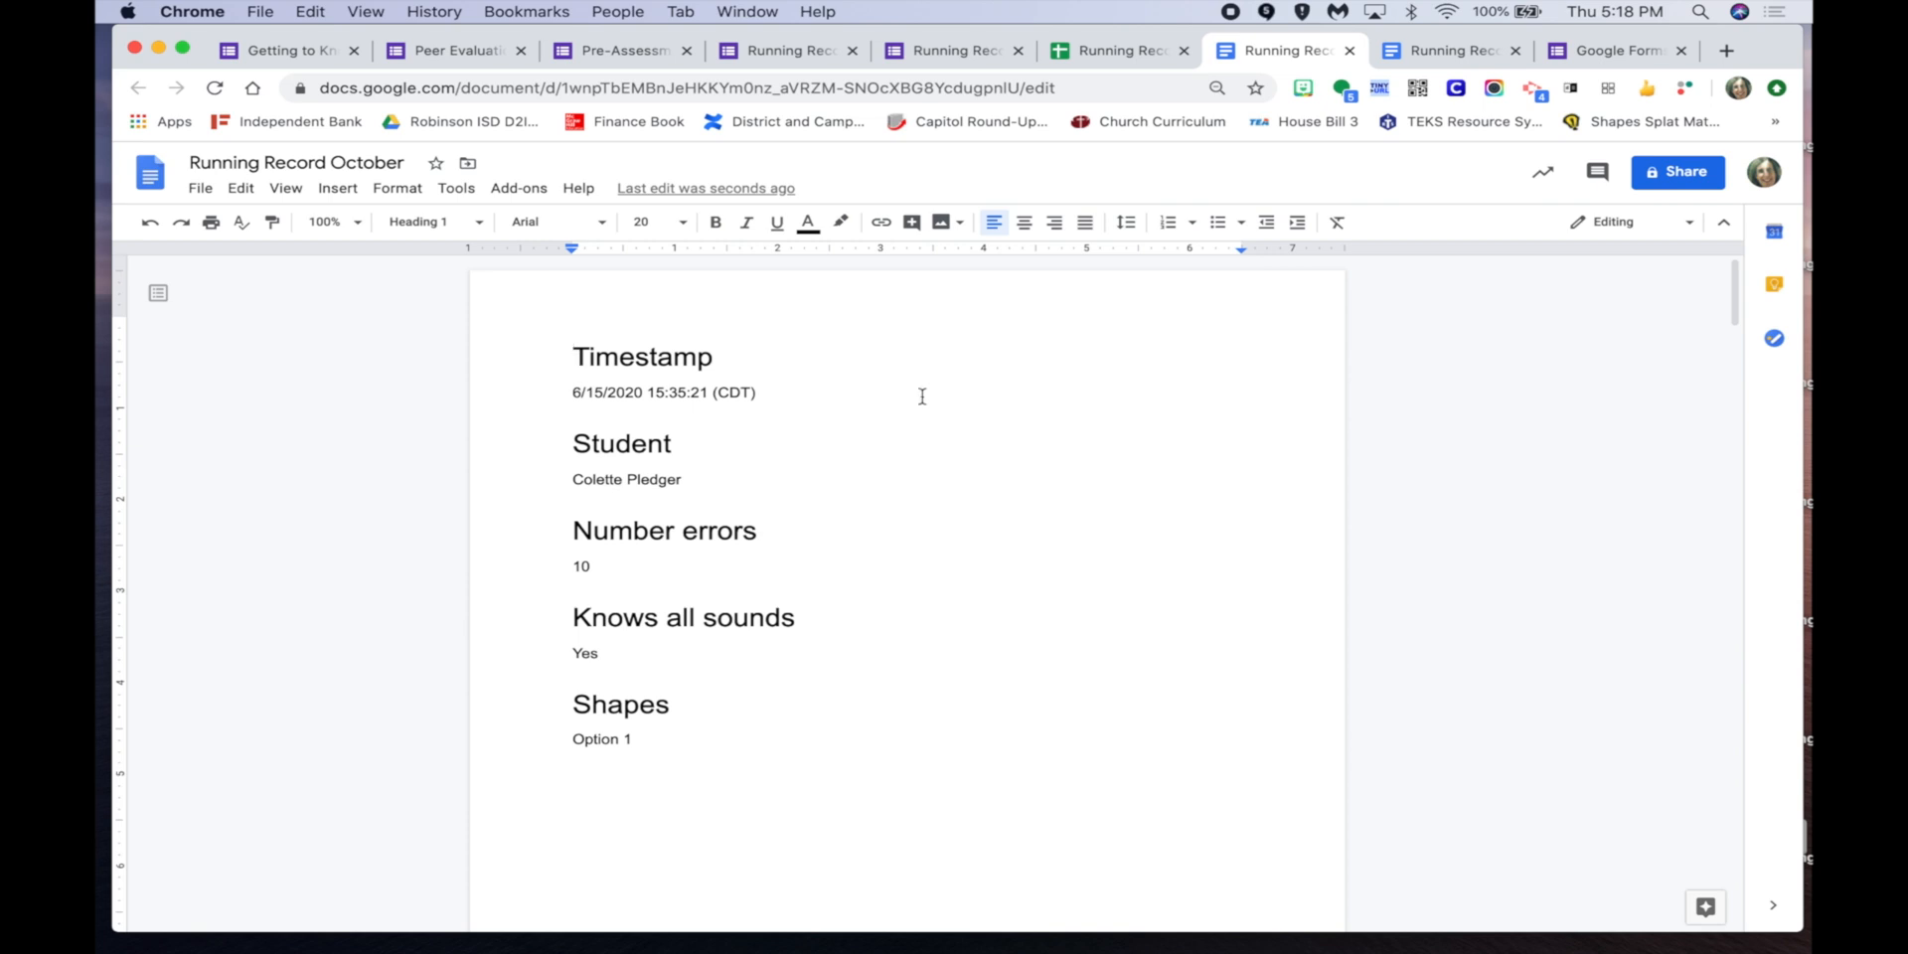
scroll(1064, 712, "down", 10)
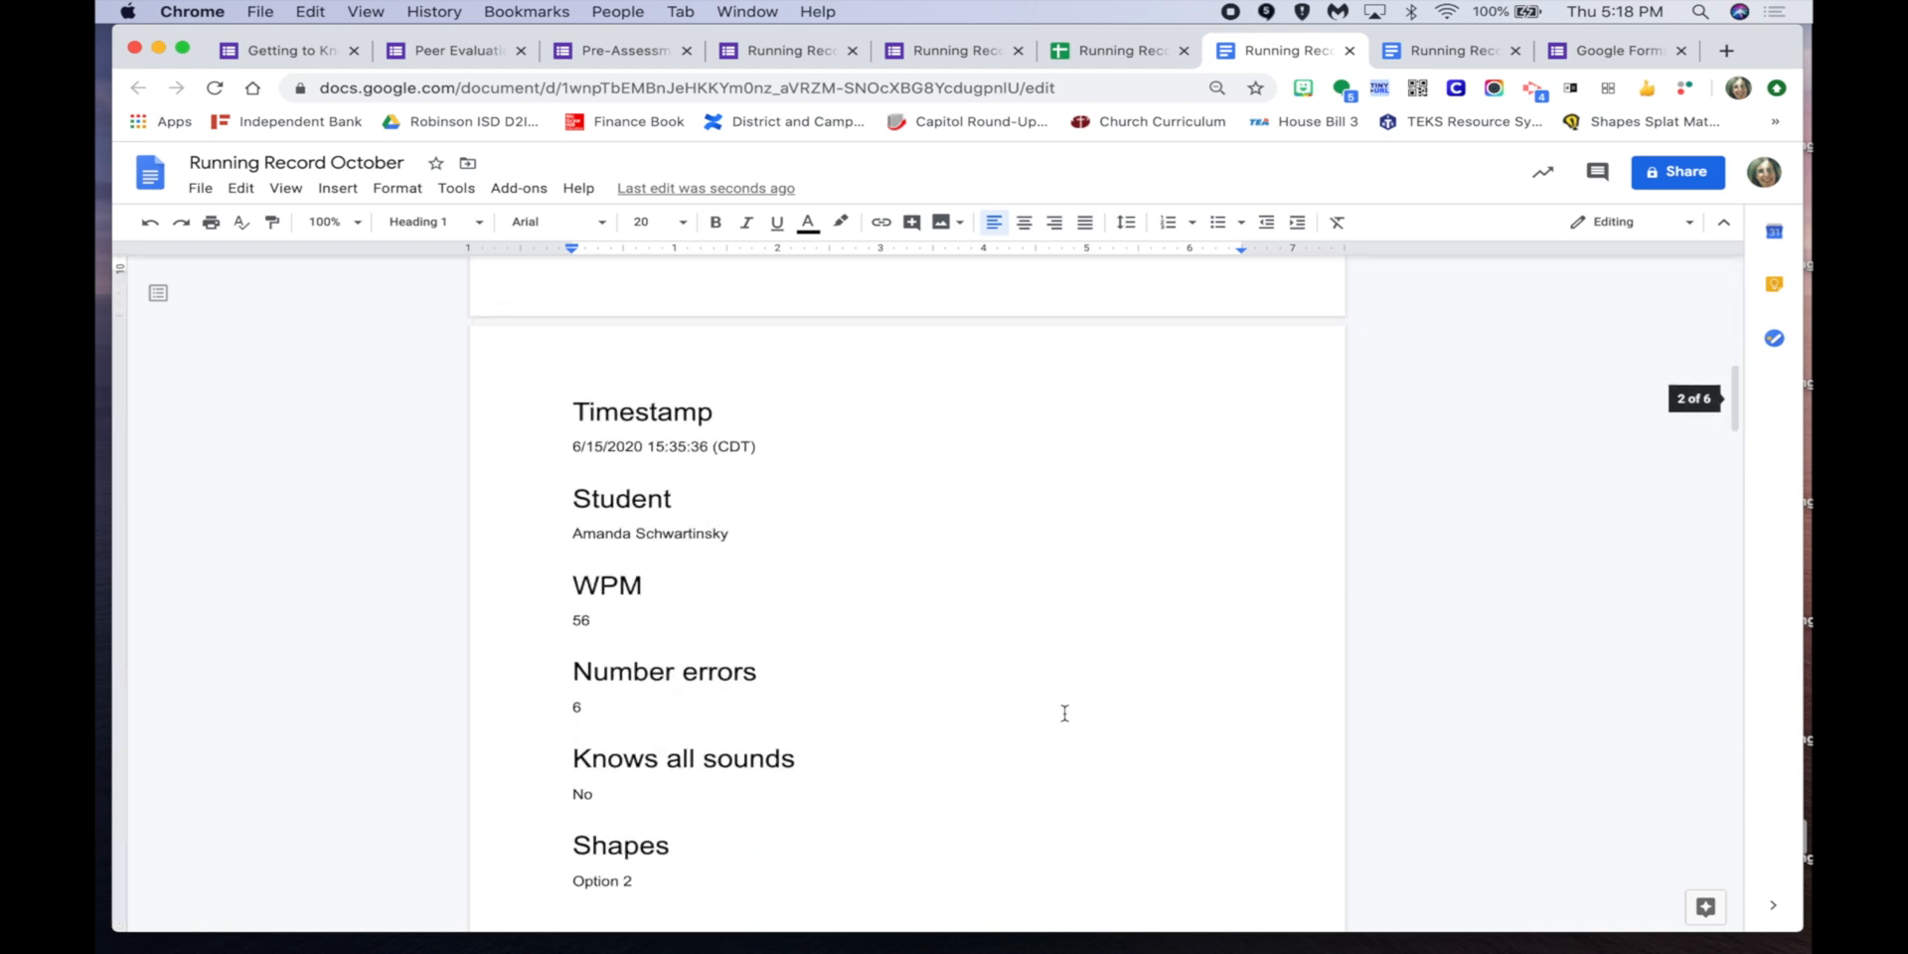
scroll(1064, 712, "down", 10)
scroll(1064, 712, "up", 20)
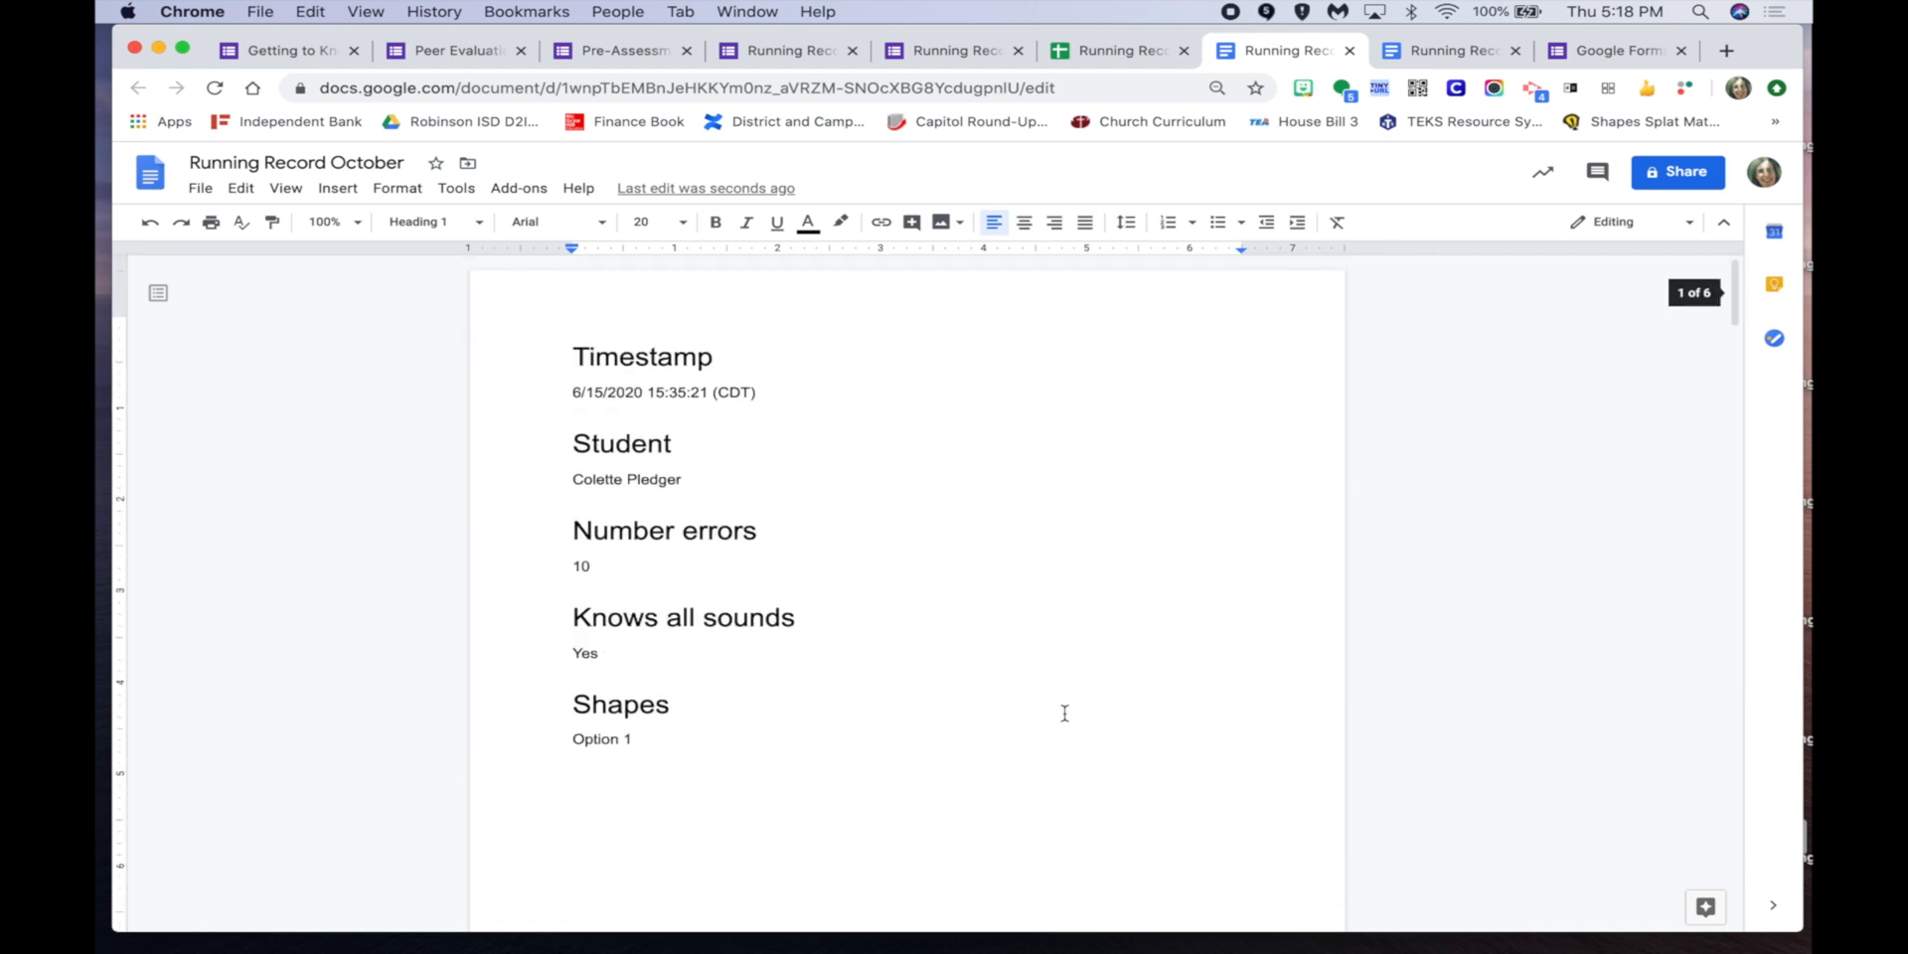
left_click(1113, 50)
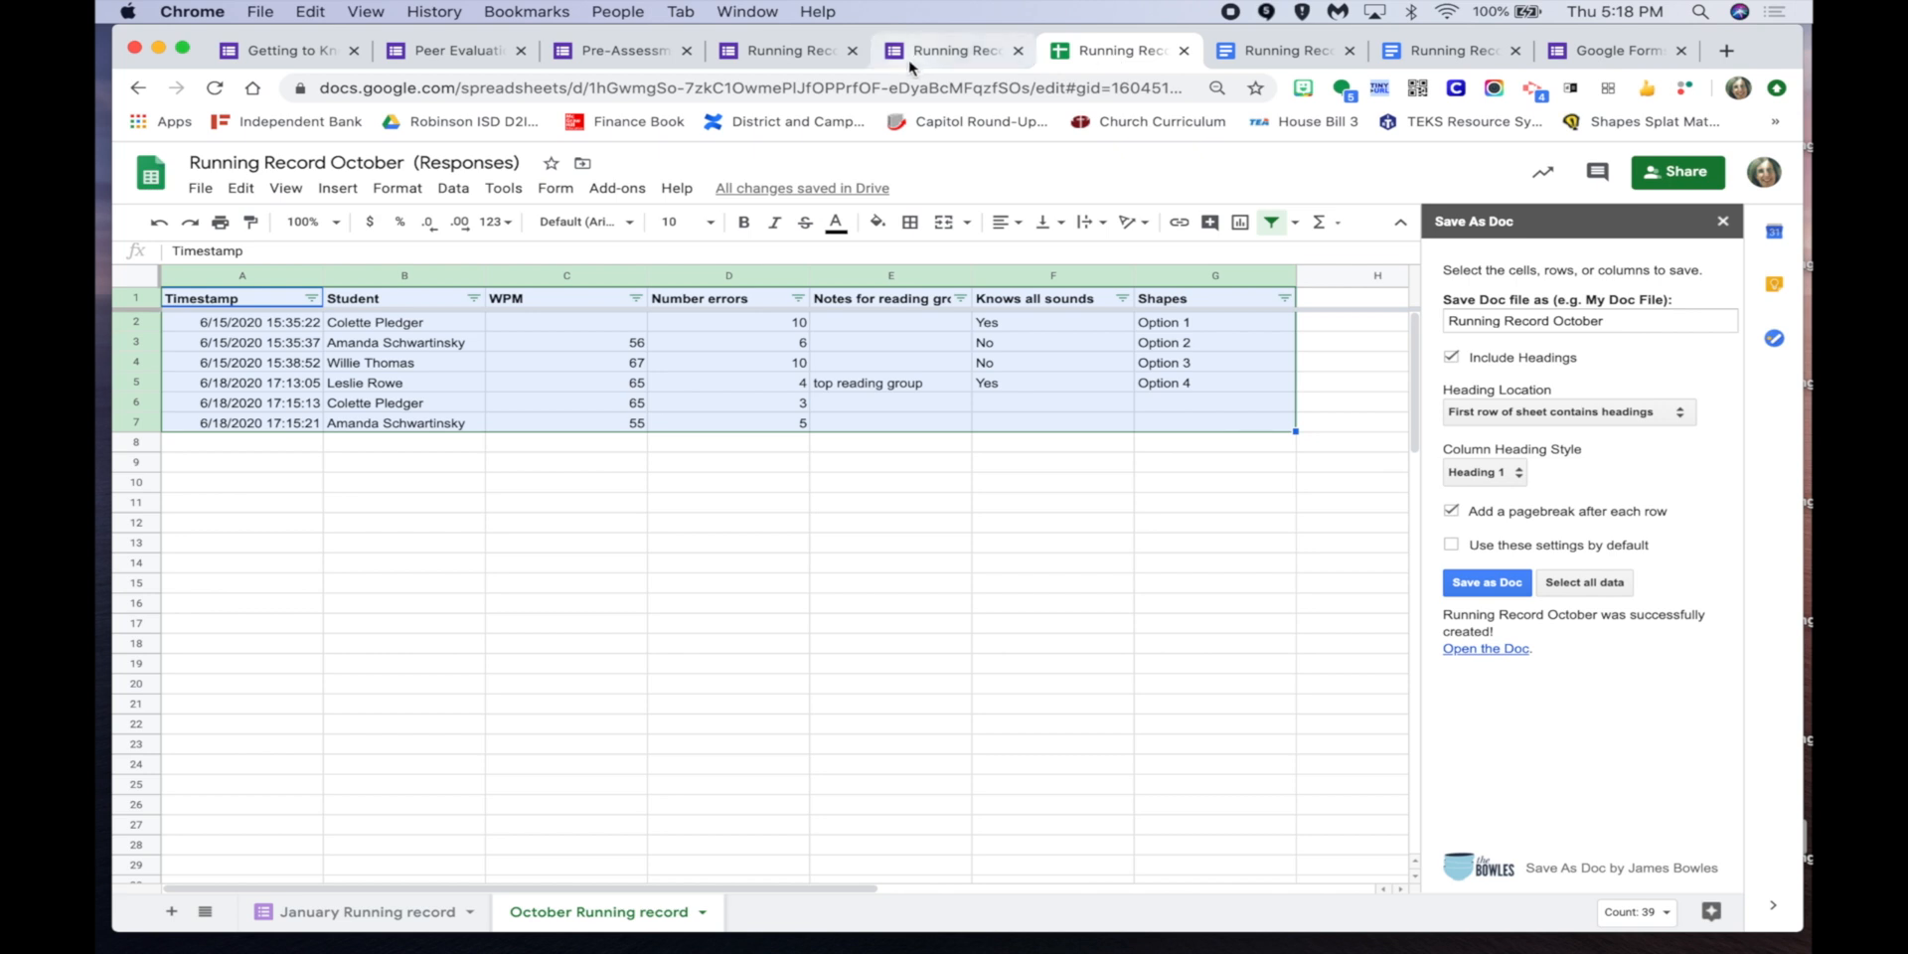
left_click(949, 60)
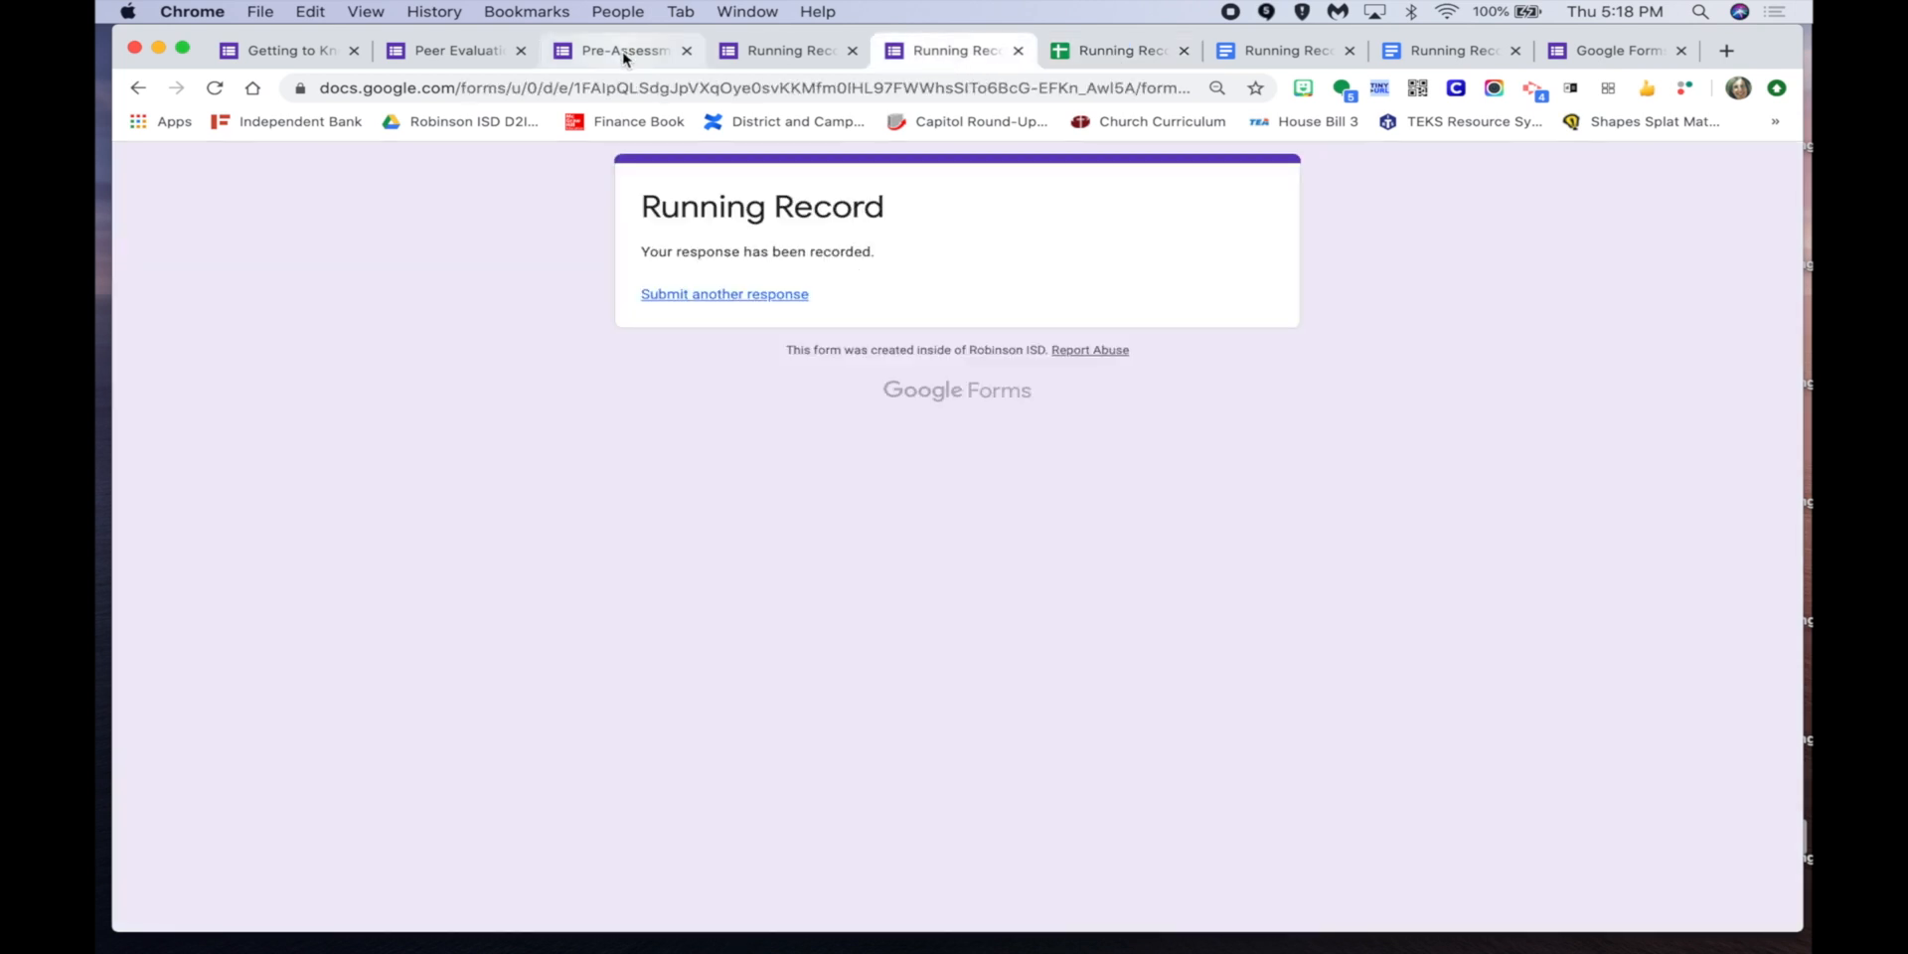